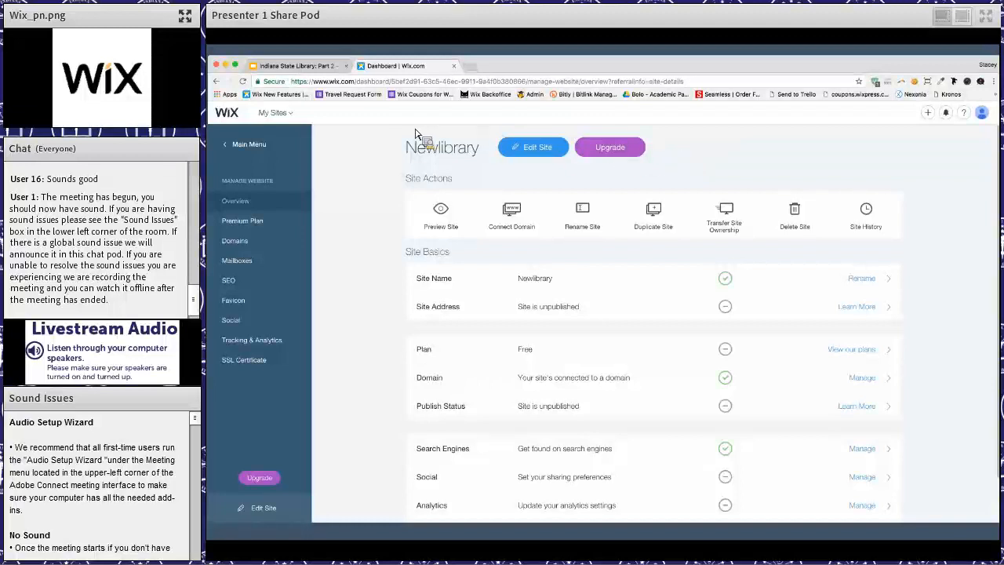
- Look through the account's list of existing sites
left_click(295, 117)
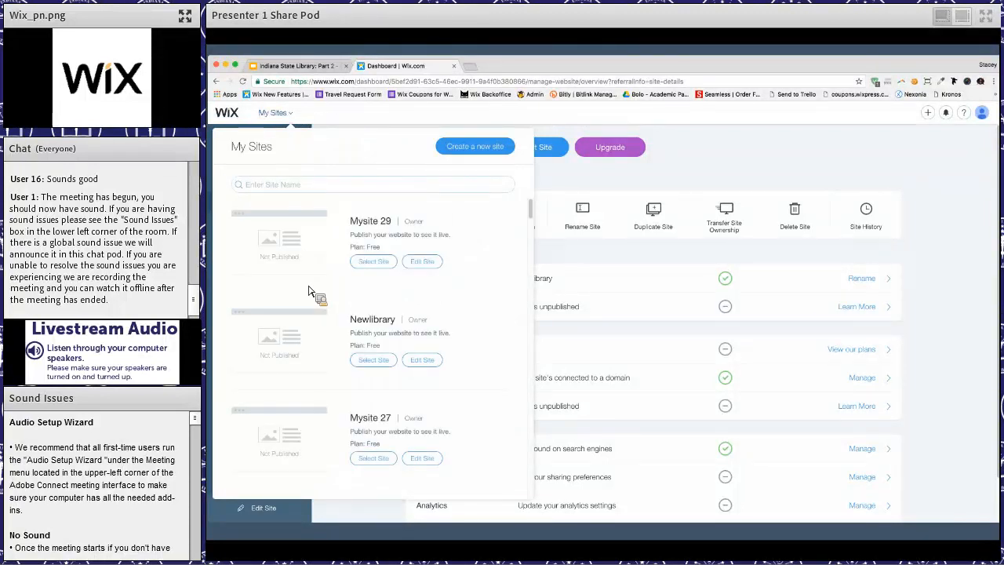
scroll(309, 291, "up", 1)
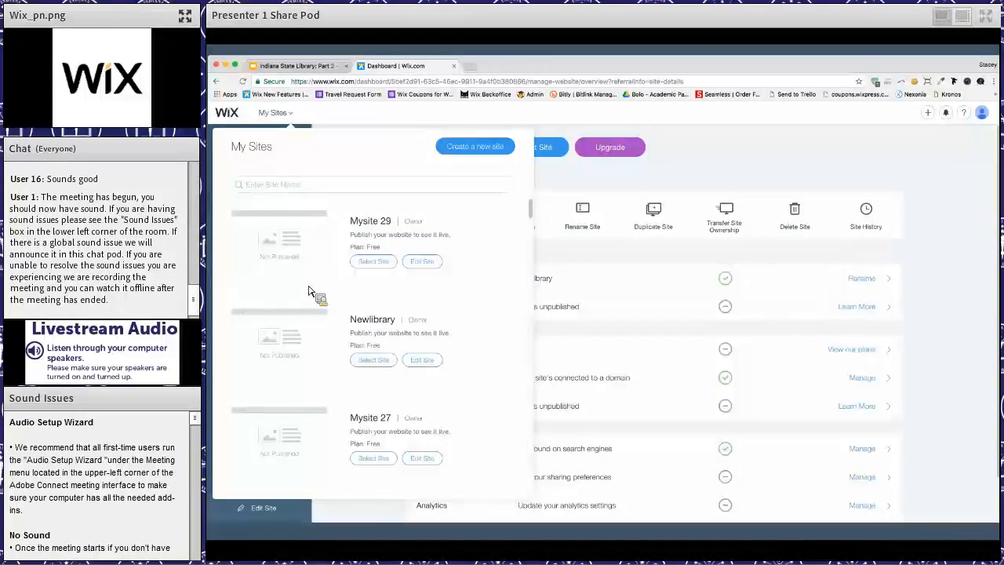
scroll(309, 273, "down", 1)
scroll(294, 191, "up", 1)
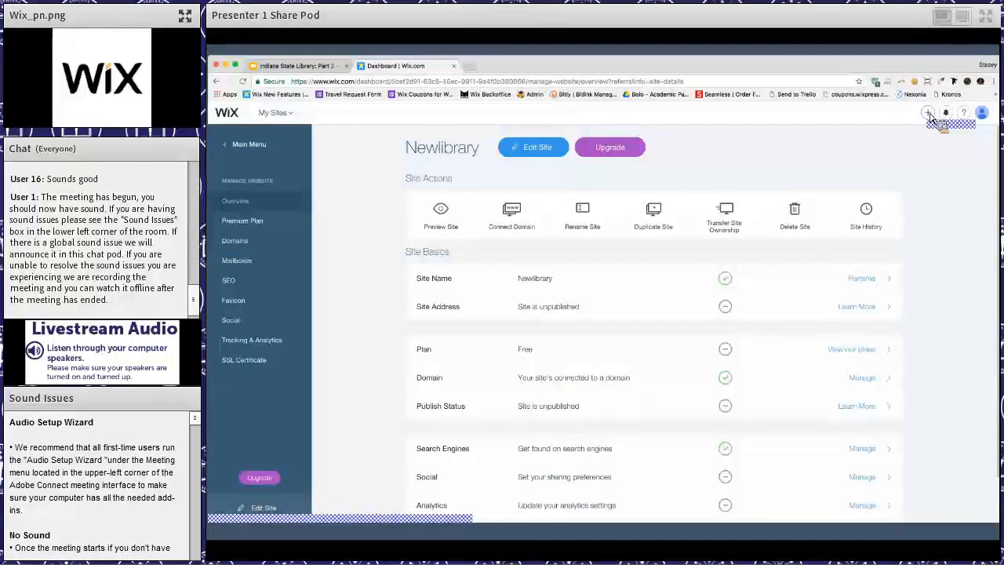
- Start creating a new website of the kind Other and look over the template categories
left_click(928, 114)
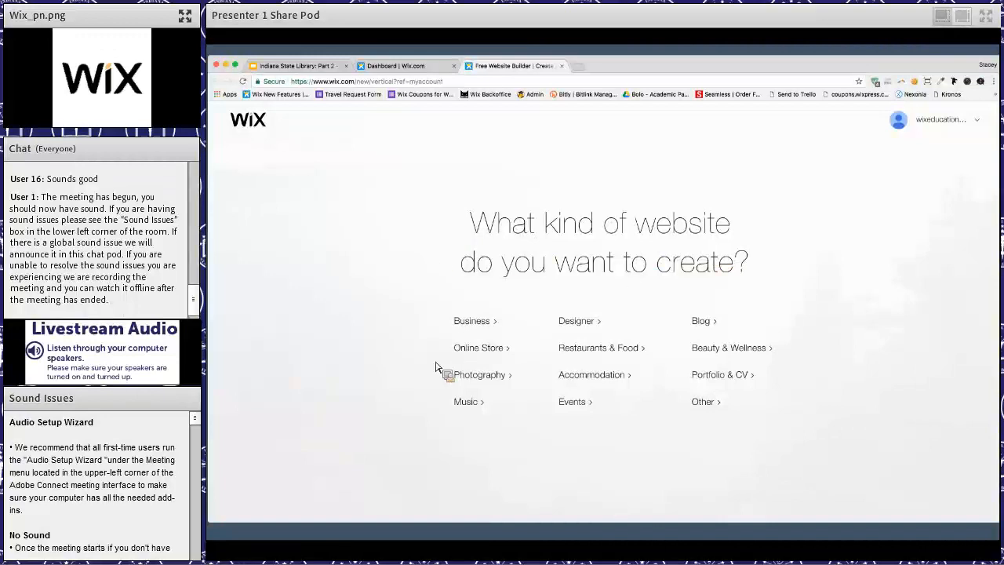
left_click(722, 408)
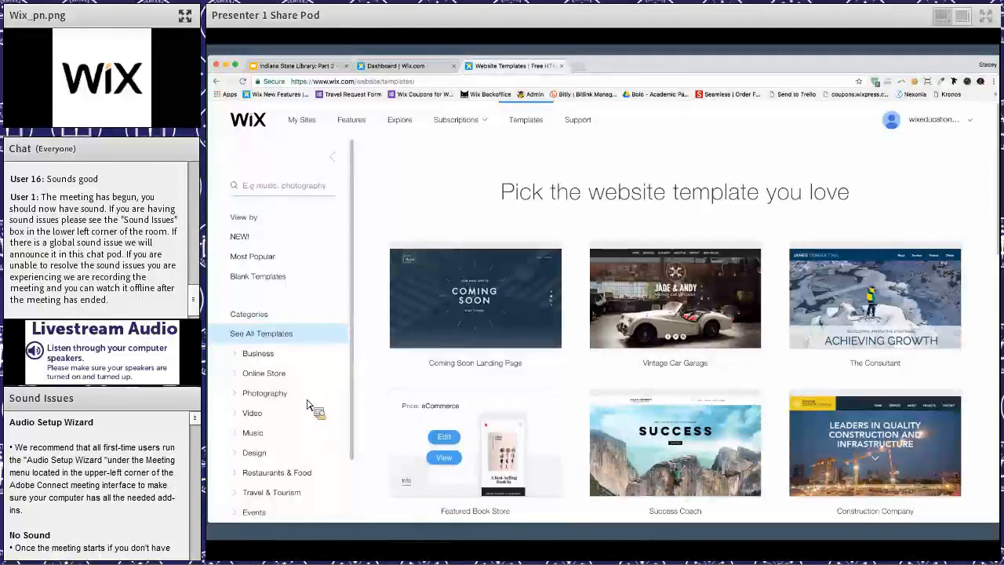
scroll(308, 406, "down", 3)
scroll(308, 406, "up", 3)
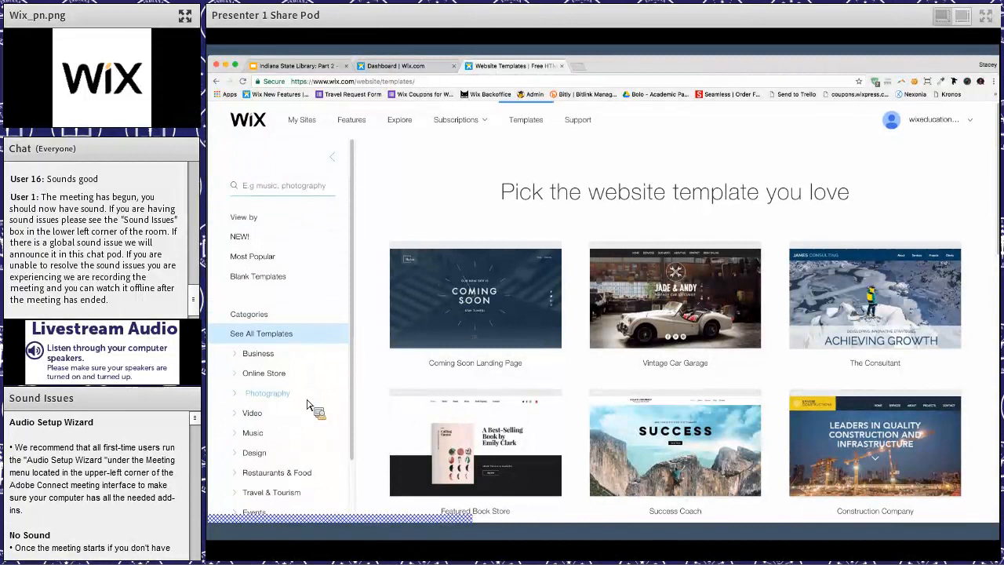
- Browse the Business templates and the Blank Templates
left_click(262, 362)
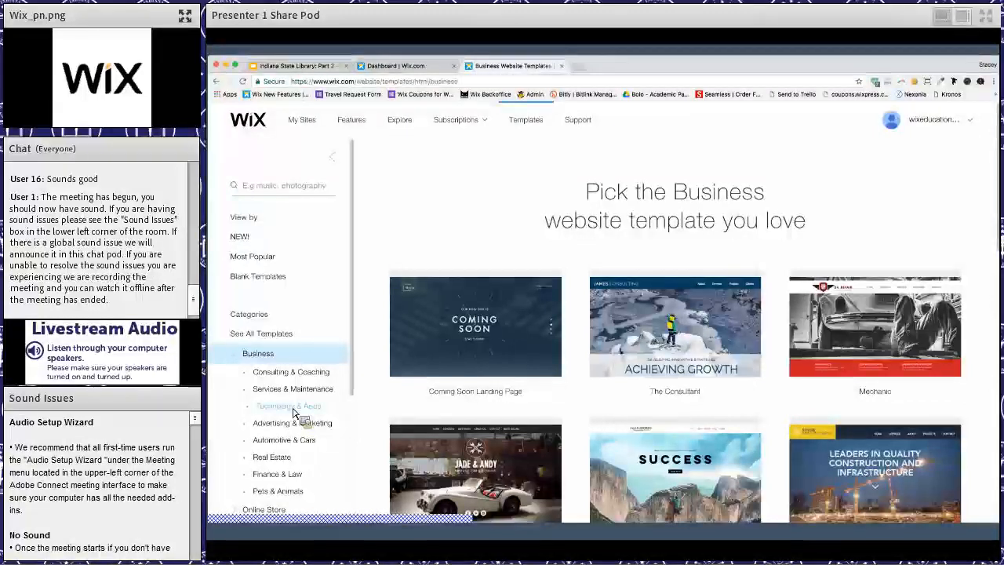
left_click(260, 282)
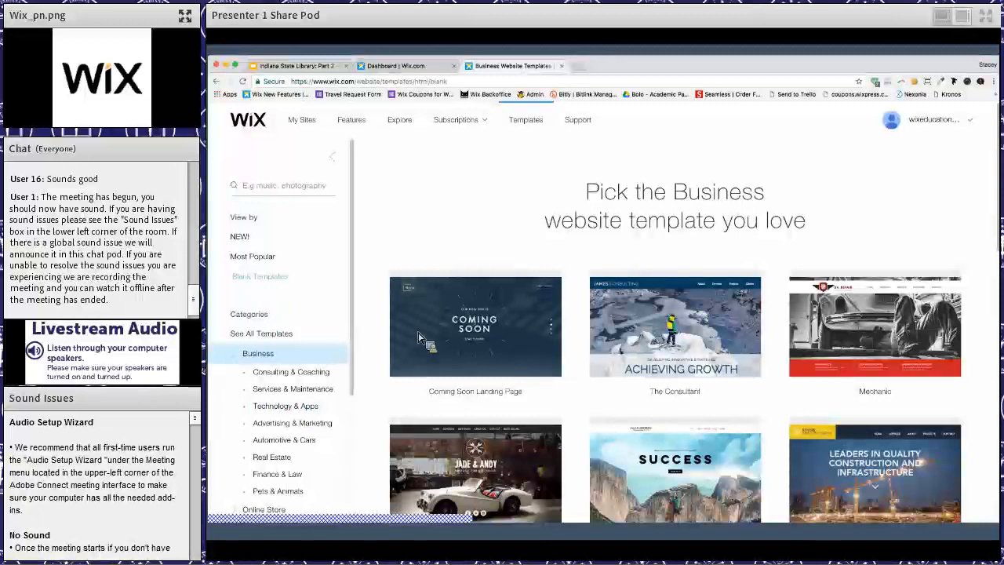
mouse_move(420, 339)
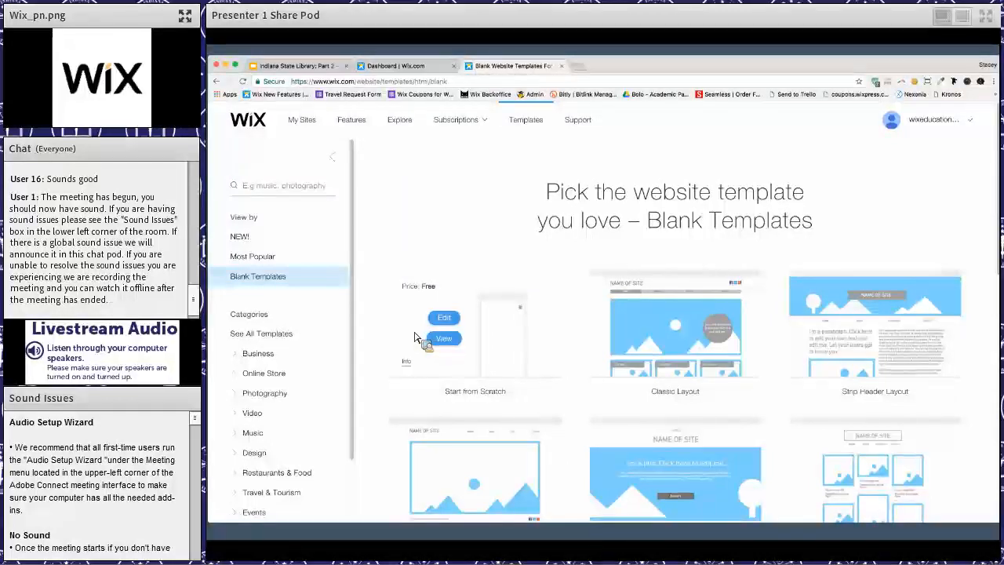
scroll(264, 451, "down", 3)
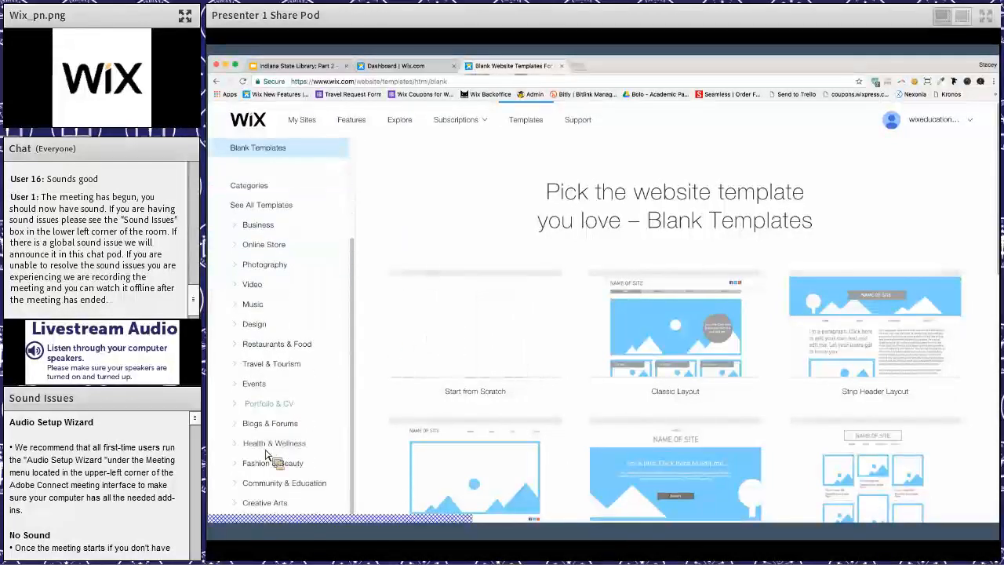
- Find the Elementary School template in the Community & Education category and open its preview
left_click(289, 484)
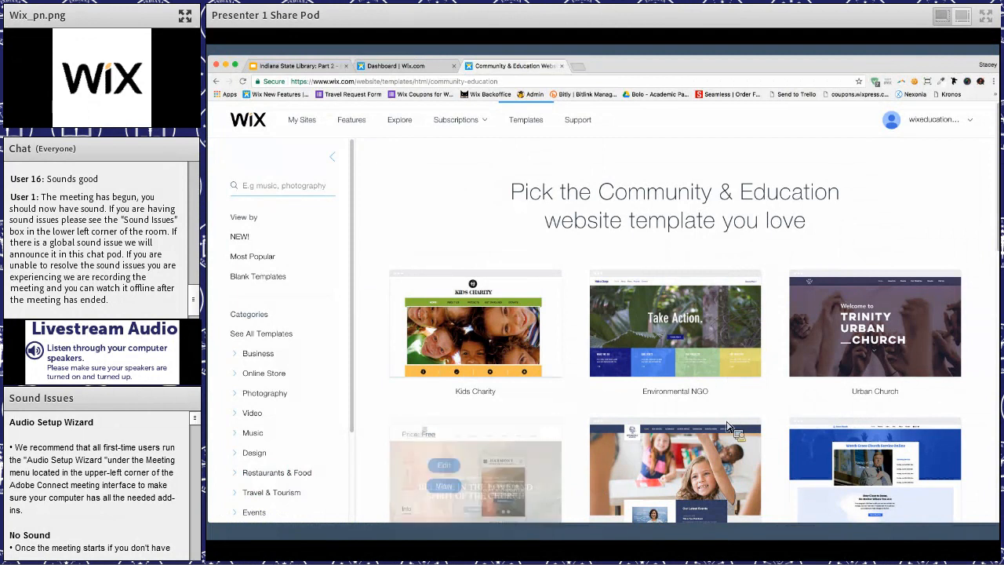
scroll(816, 385, "down", 3)
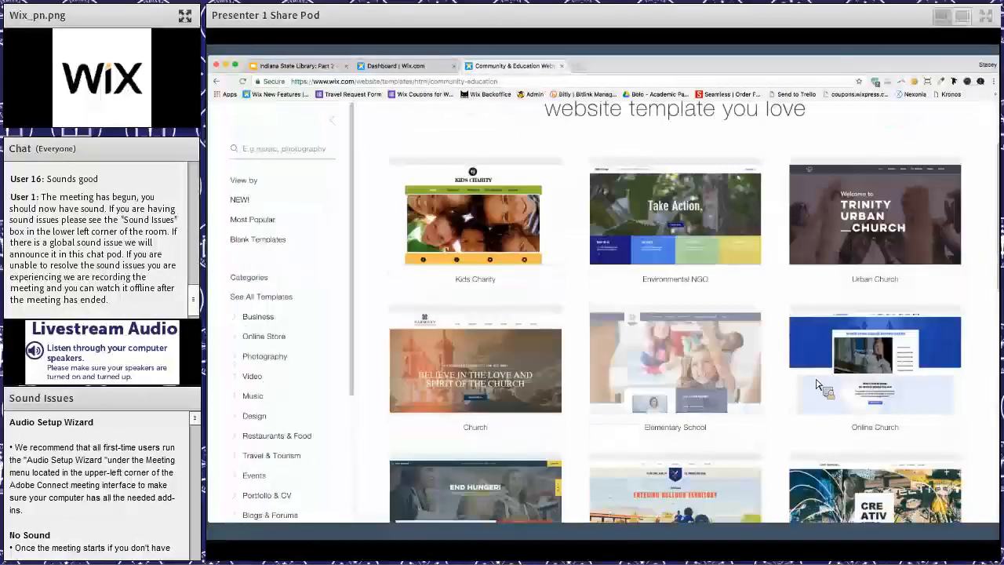
scroll(817, 384, "down", 3)
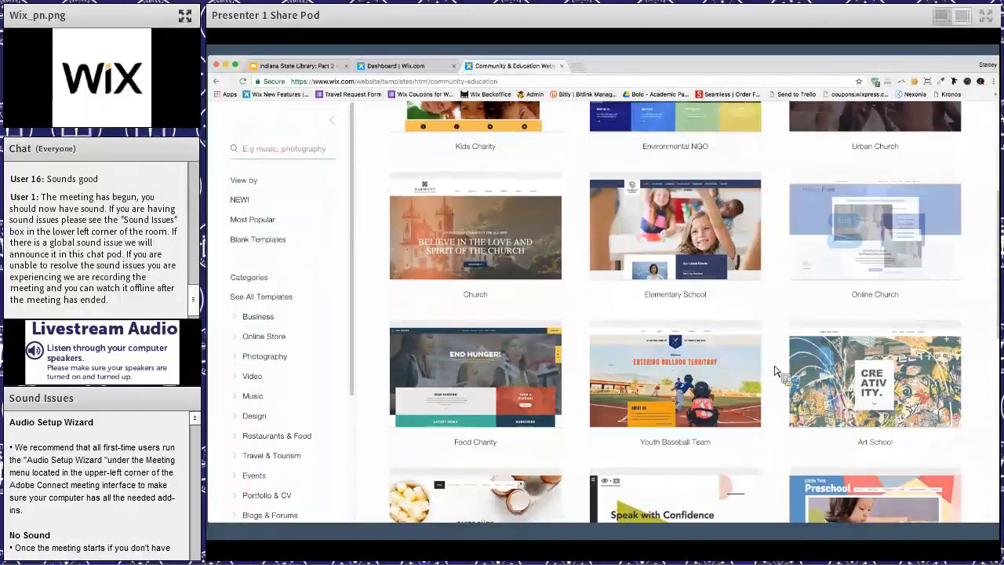
scroll(704, 345, "up", 2)
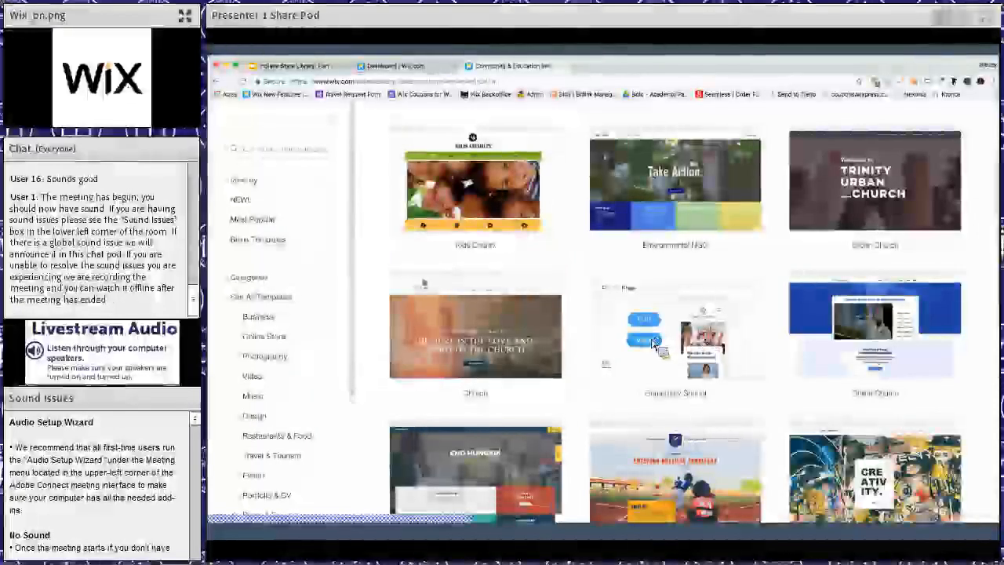
left_click(652, 342)
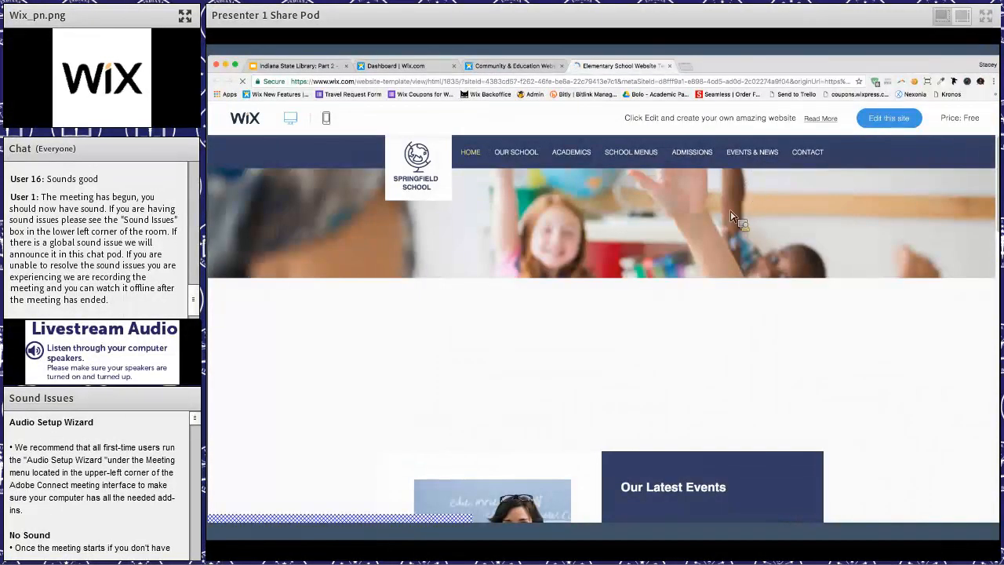
- Examine the Elementary School template's home page, including its events, news, subscription form and prospectus download sections
scroll(690, 290, "down", 5)
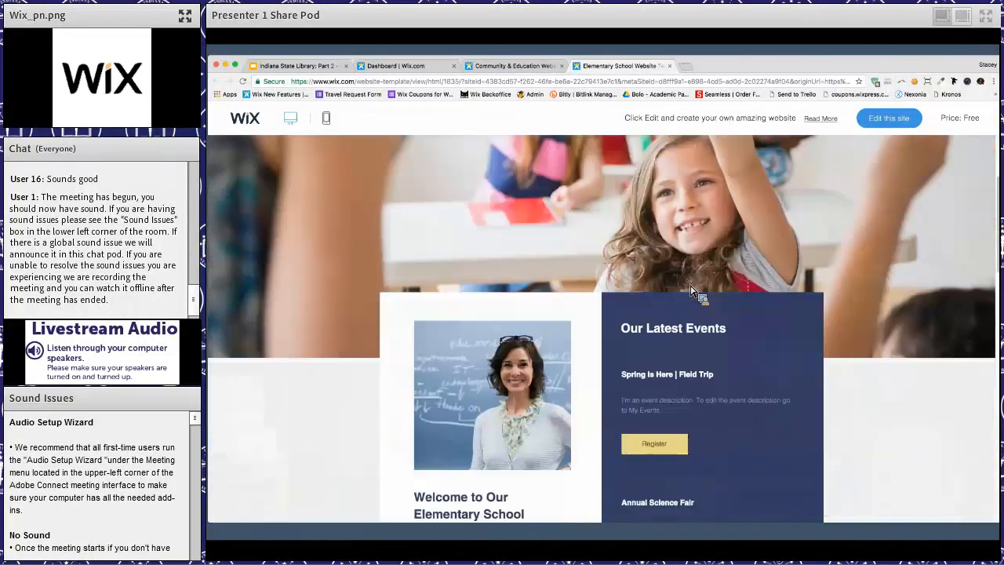
scroll(690, 290, "down", 15)
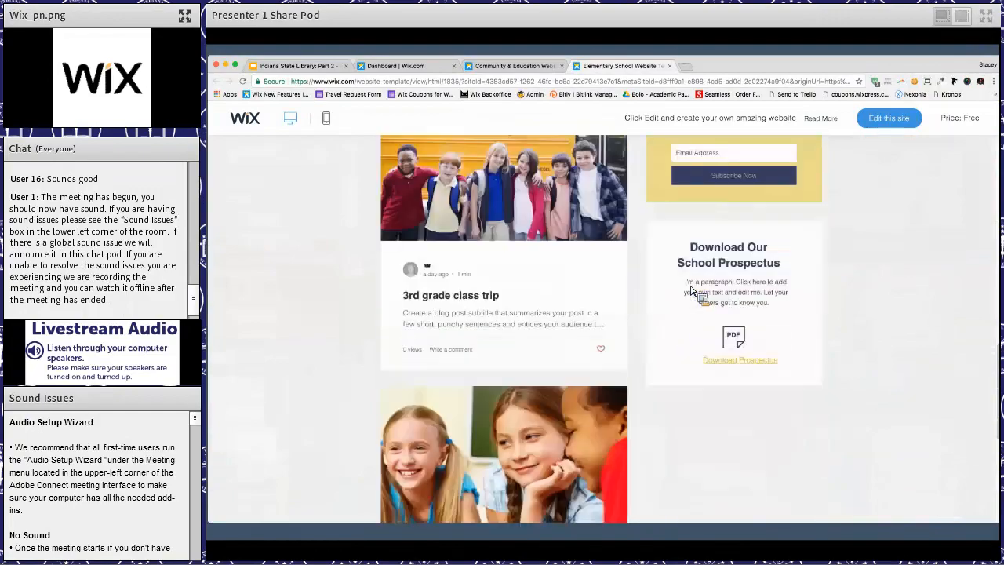
scroll(605, 431, "down", 6)
scroll(667, 364, "up", 7)
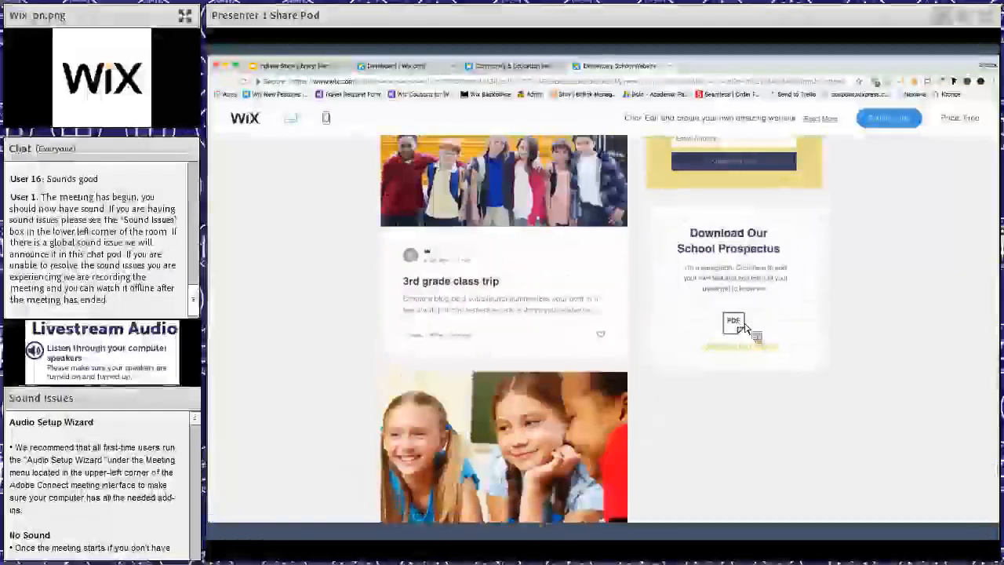
scroll(741, 330, "up", 1)
scroll(745, 337, "up", 5)
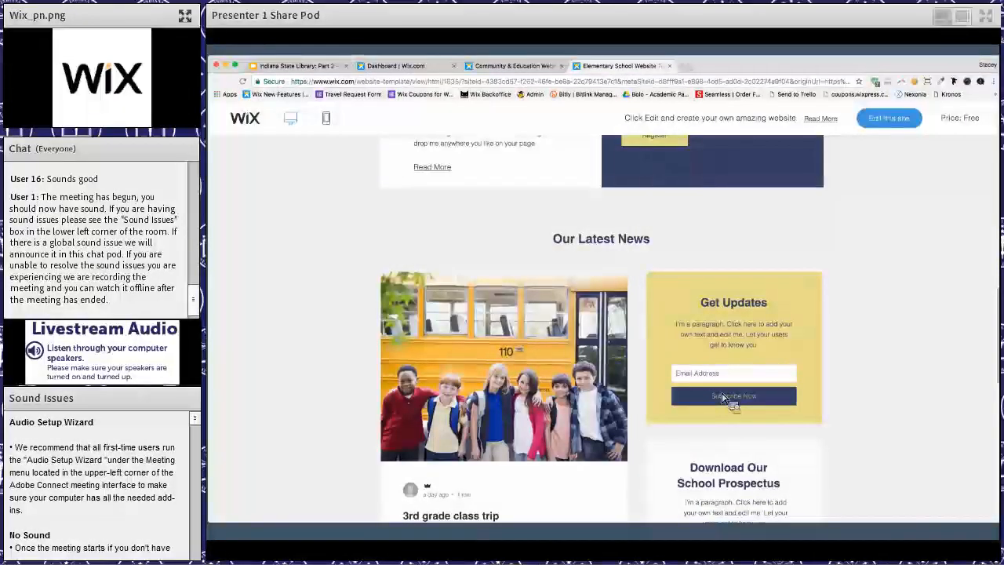
scroll(723, 398, "up", 5)
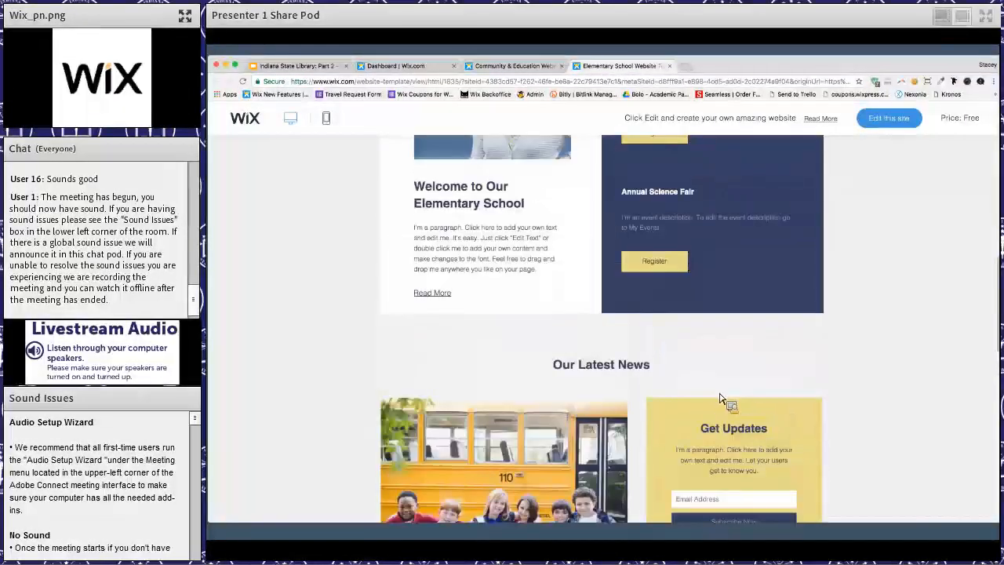
scroll(659, 376, "up", 1)
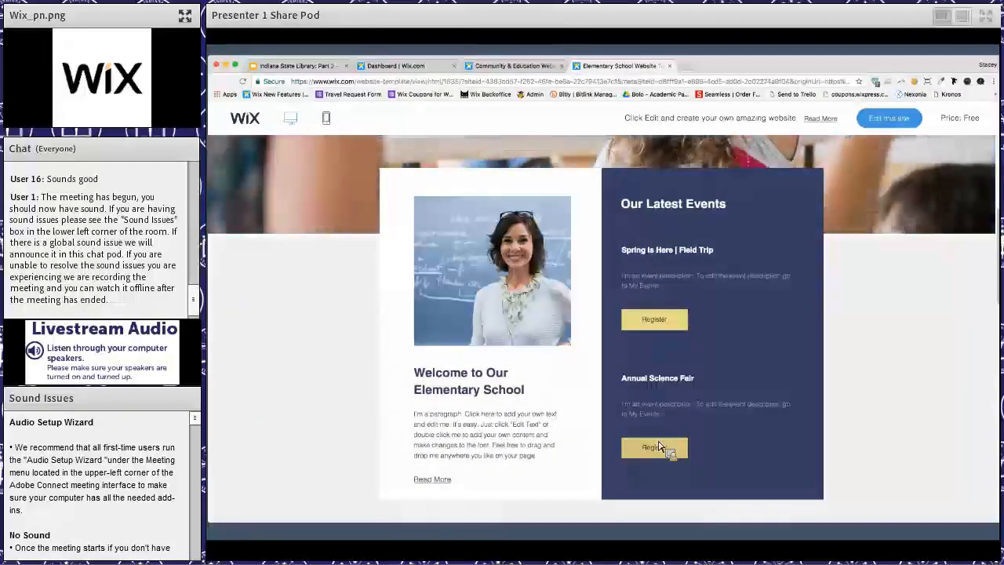
scroll(625, 398, "up", 5)
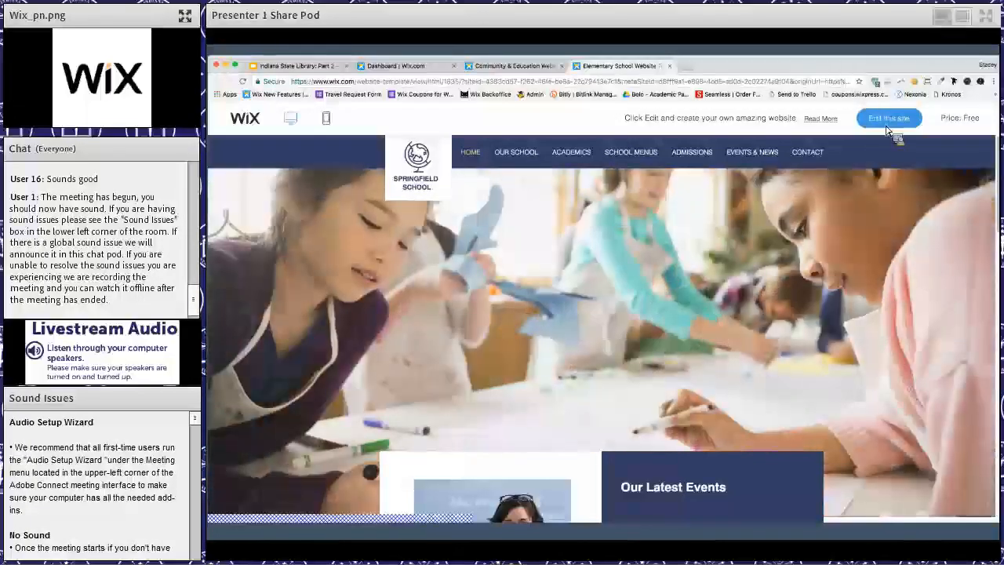
- Open the Elementary School template for editing and look over its home page down to the footer
left_click(887, 123)
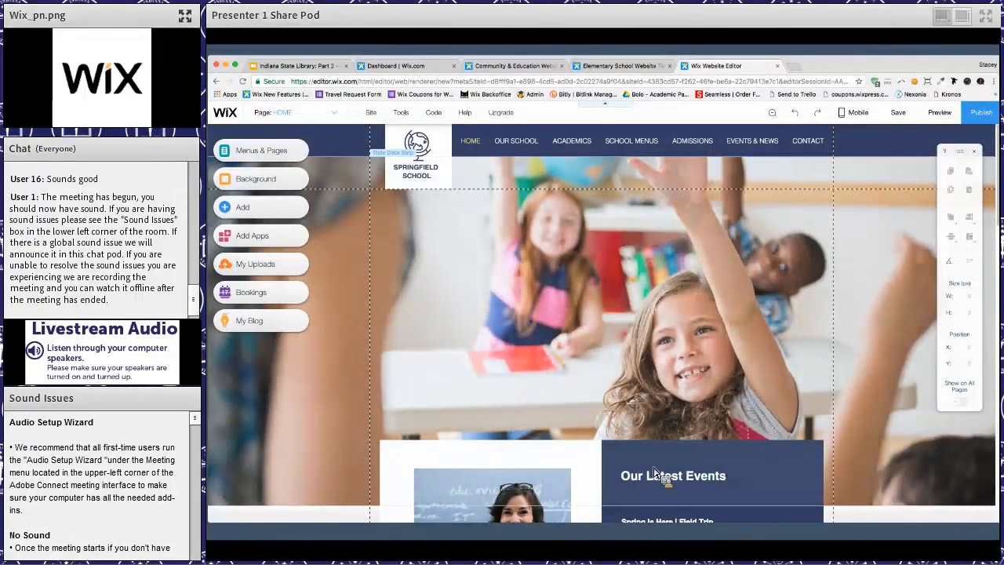
scroll(653, 473, "down", 15)
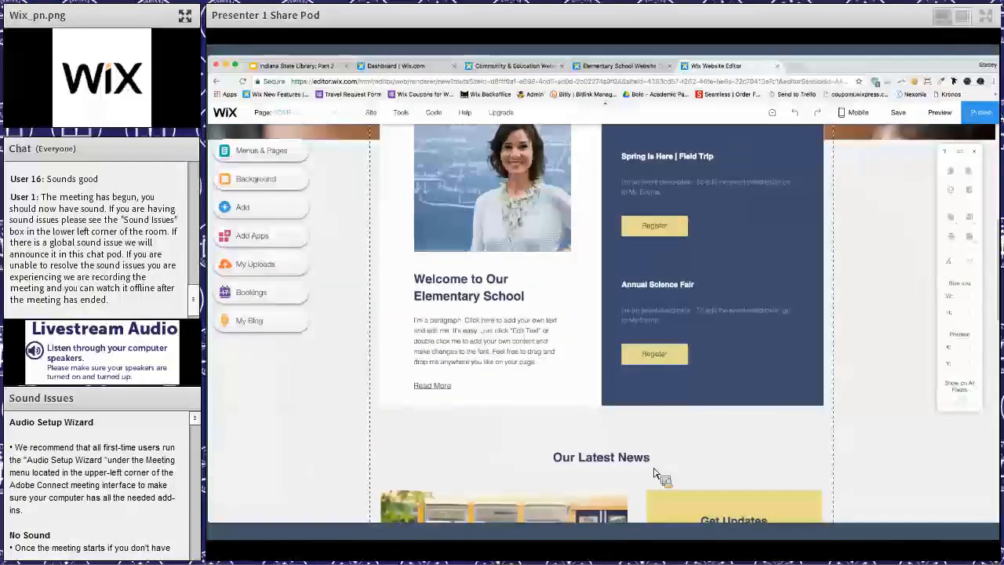
scroll(459, 432, "down", 3)
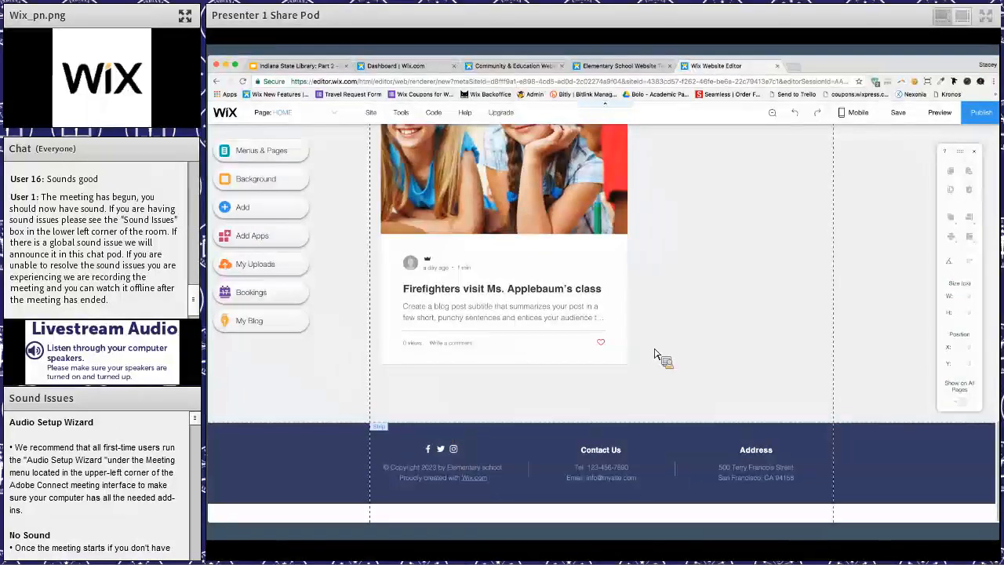
scroll(661, 354, "up", 5)
scroll(643, 345, "up", 10)
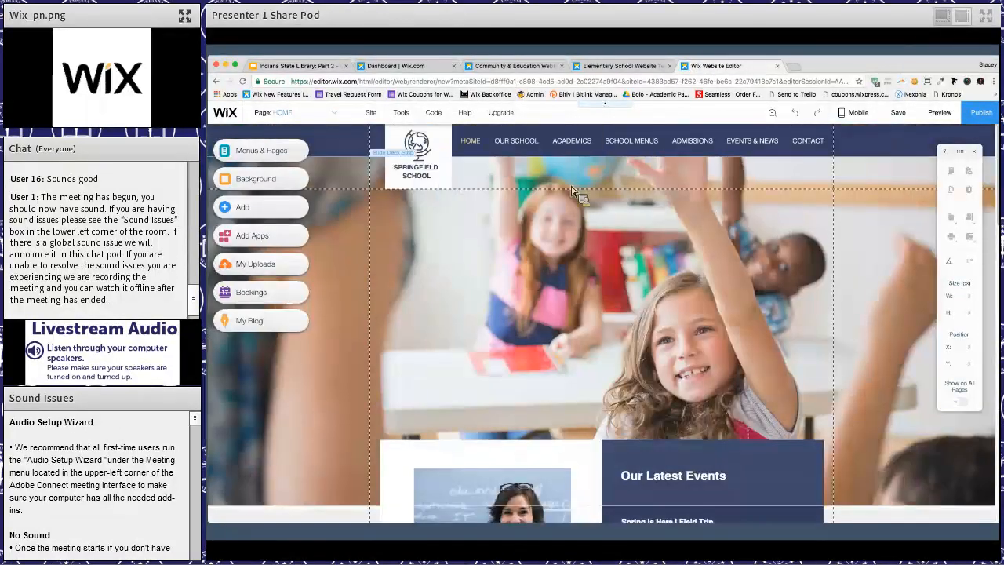
- Ungroup the Springfield School logo elements in the header and replace the school name with "Wix Library"
left_click(424, 182)
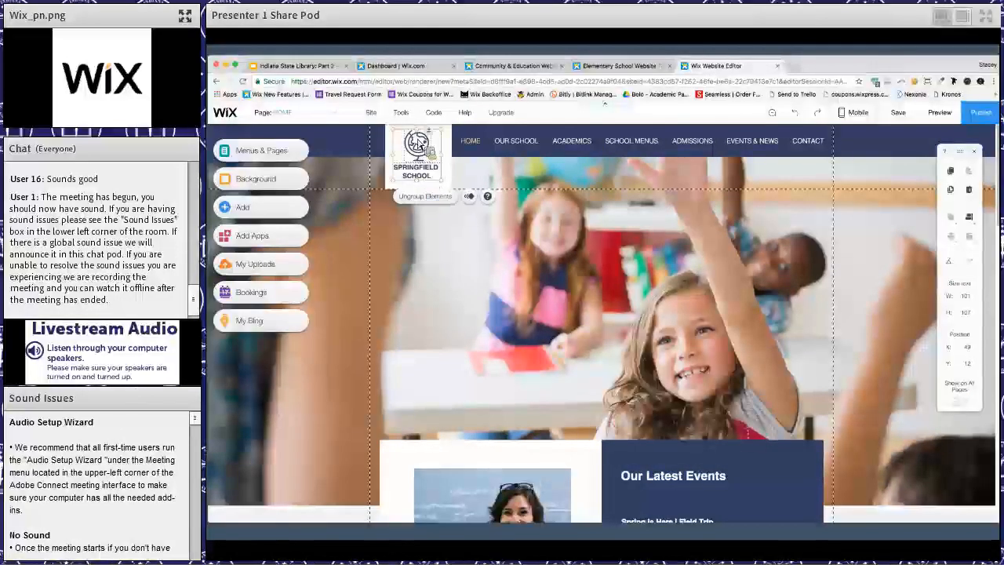
left_click(425, 193)
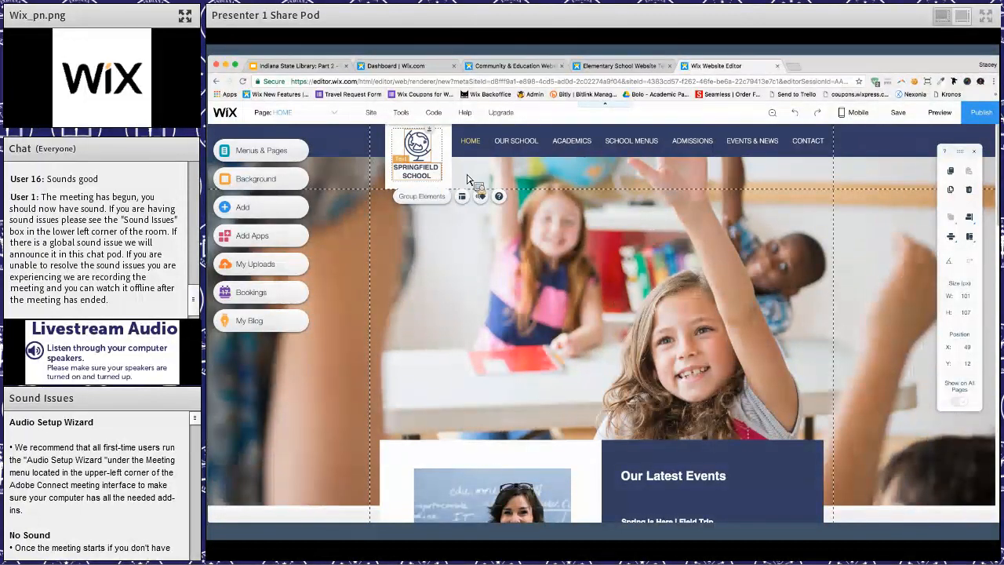
left_click(432, 179)
left_click(433, 179)
left_click(432, 178)
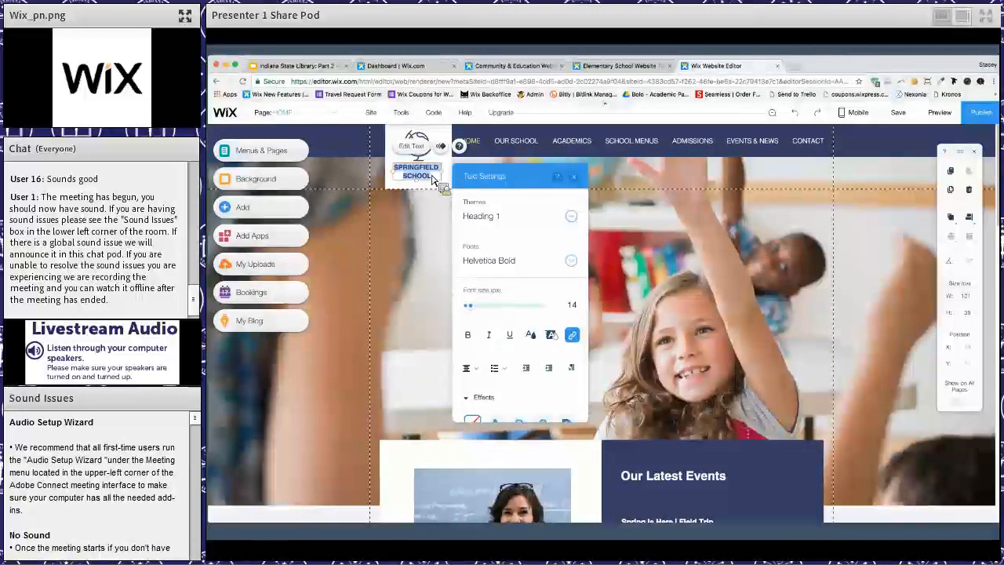
type("W")
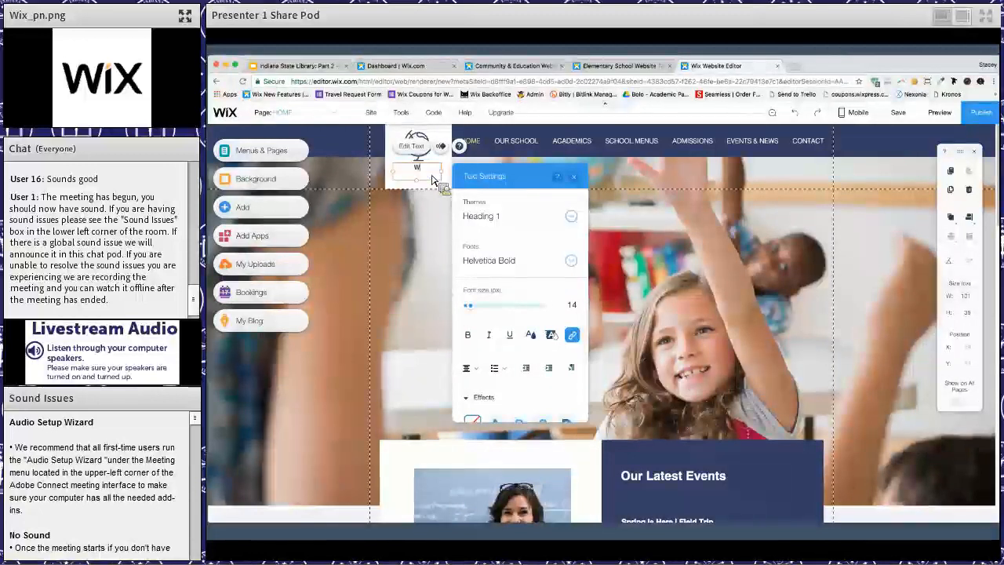
type("ix Library")
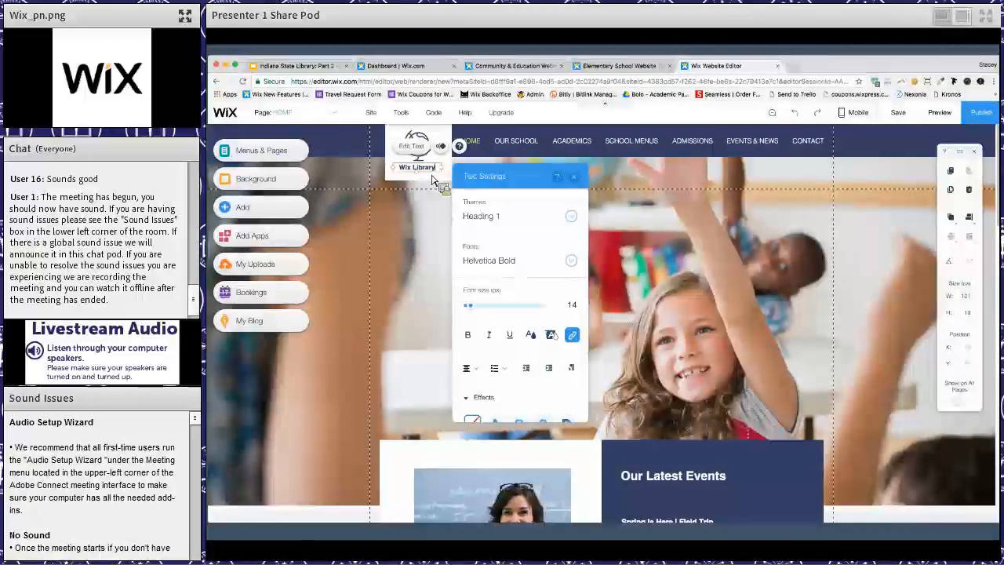
- Change the font of the "Wix Library" header text to Impact
left_click(560, 262)
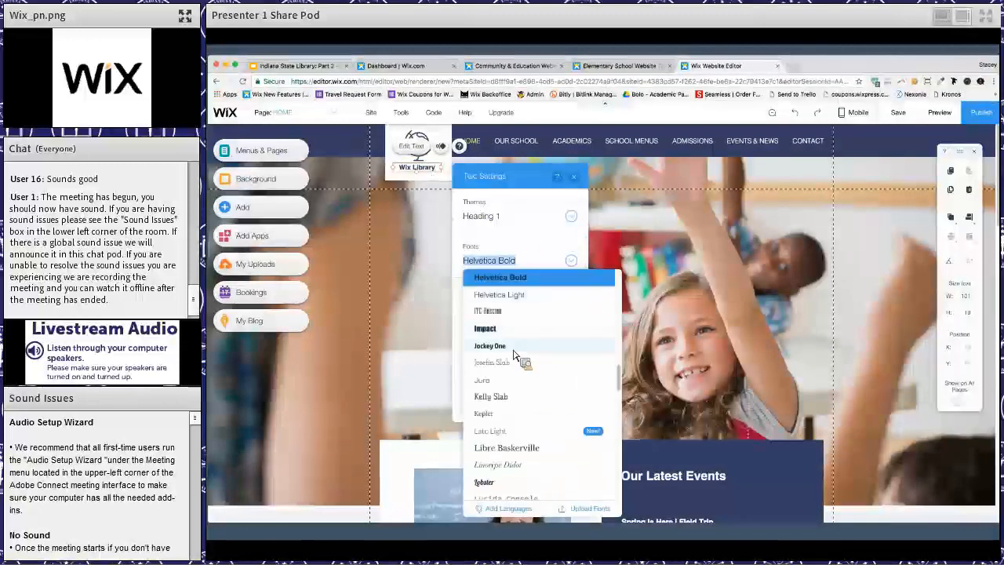
left_click(502, 347)
key("super+a")
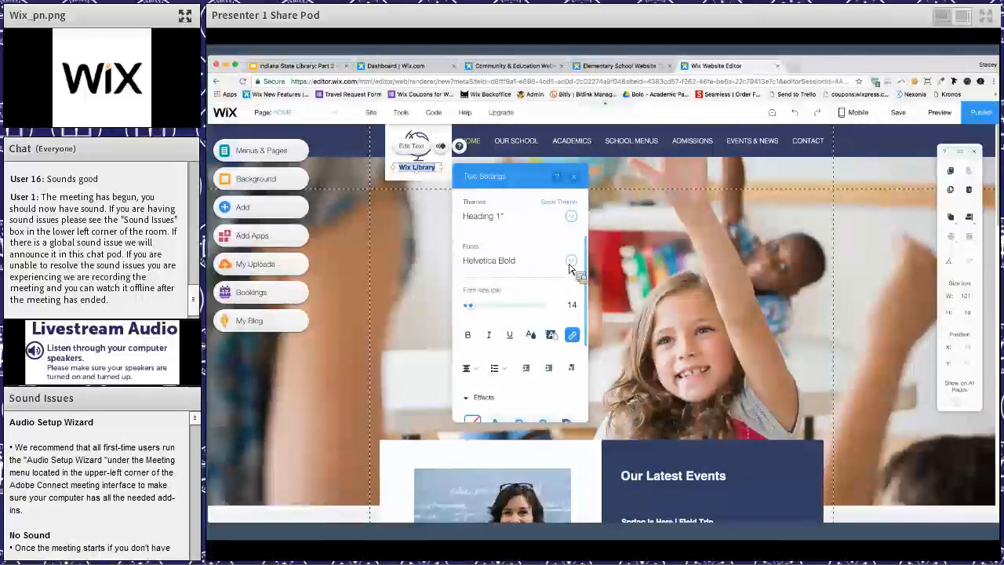
left_click(570, 264)
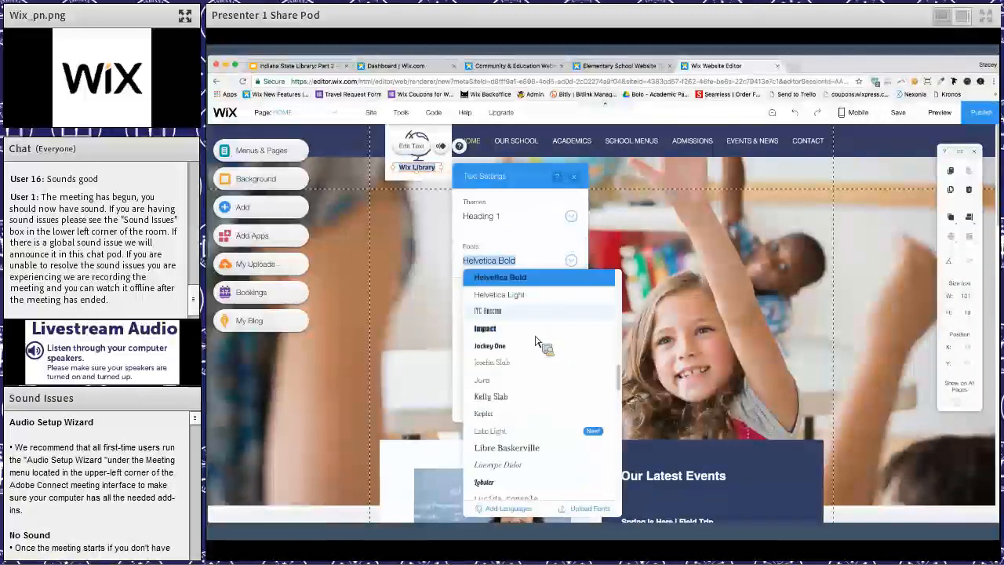
left_click(530, 328)
left_click(516, 263)
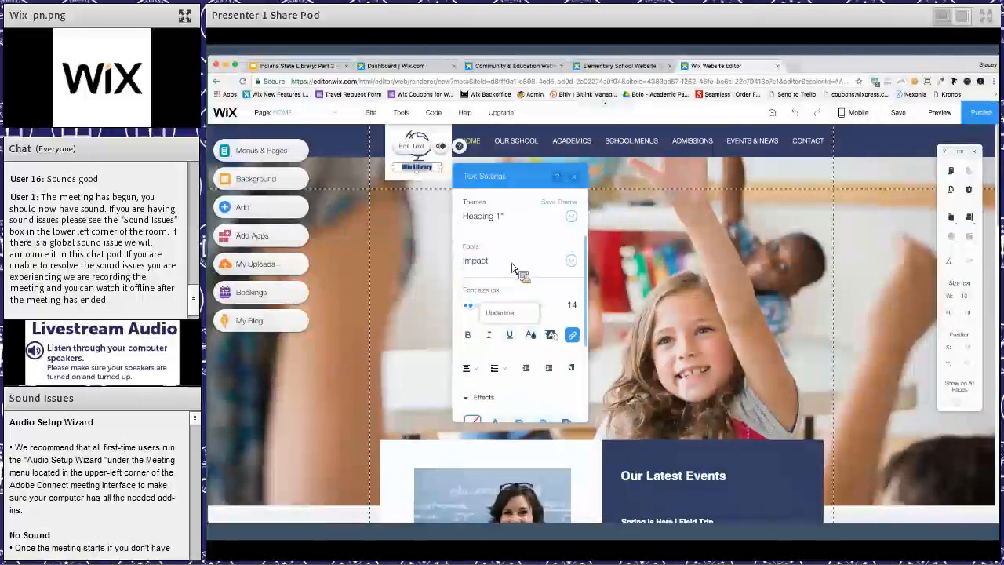
- Set the "Wix Library" header text to the Marzo font, bold, at 25 px
scroll(529, 419, "down", 3)
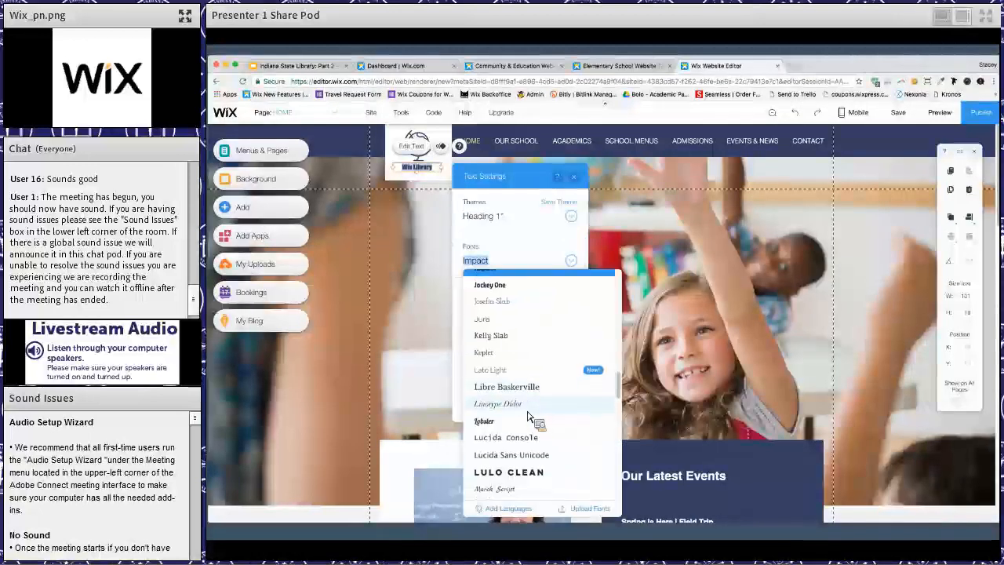
left_click(526, 414)
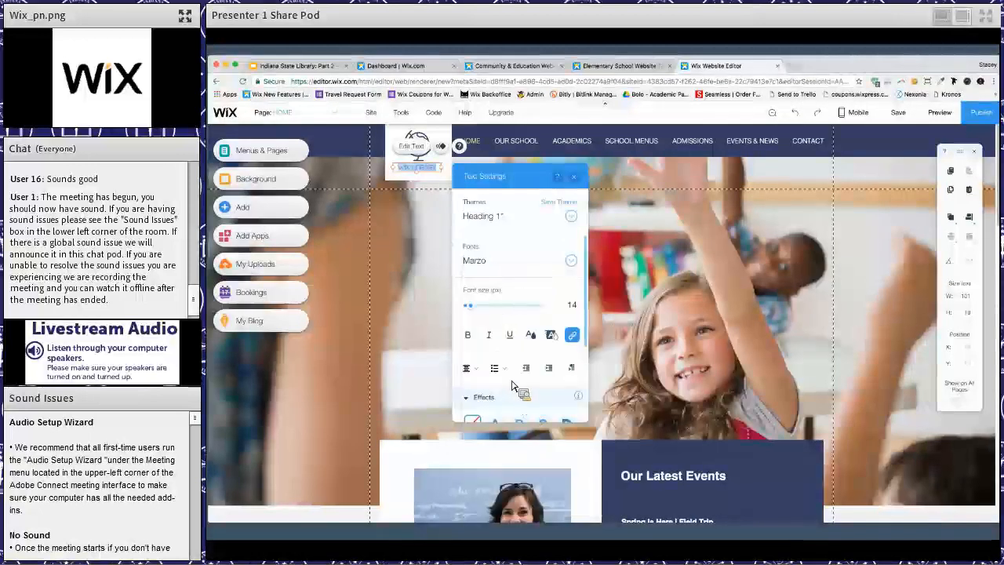
left_click(468, 336)
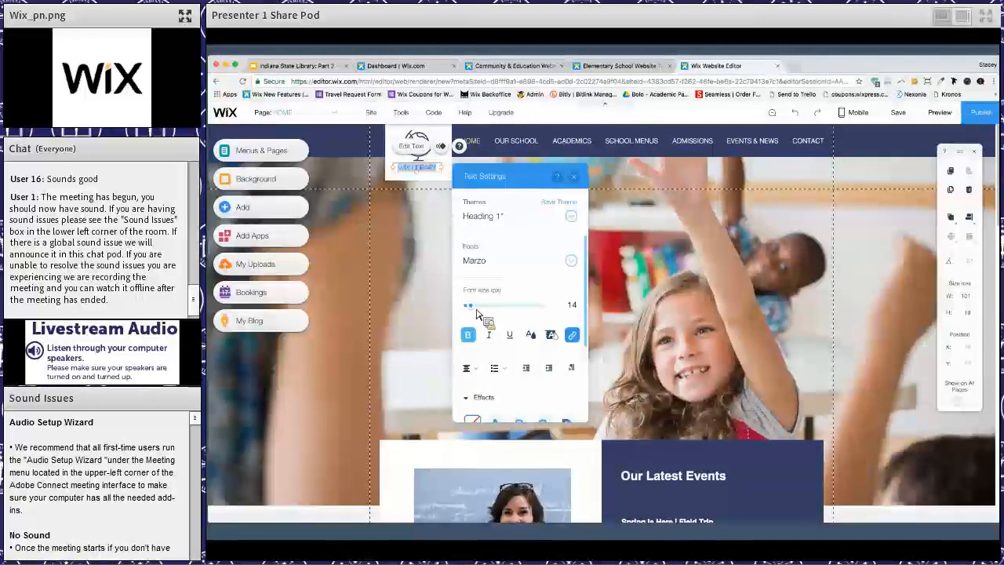
left_click_drag(482, 310, 488, 294)
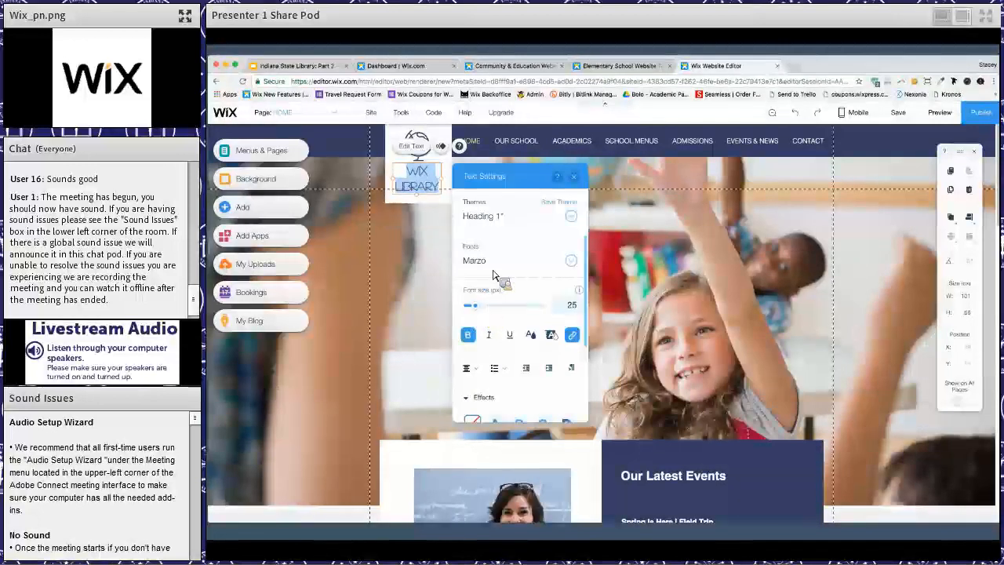
- Change the font of the "Wix Library" header text to Noticia Text and finish its text settings
left_click(524, 267)
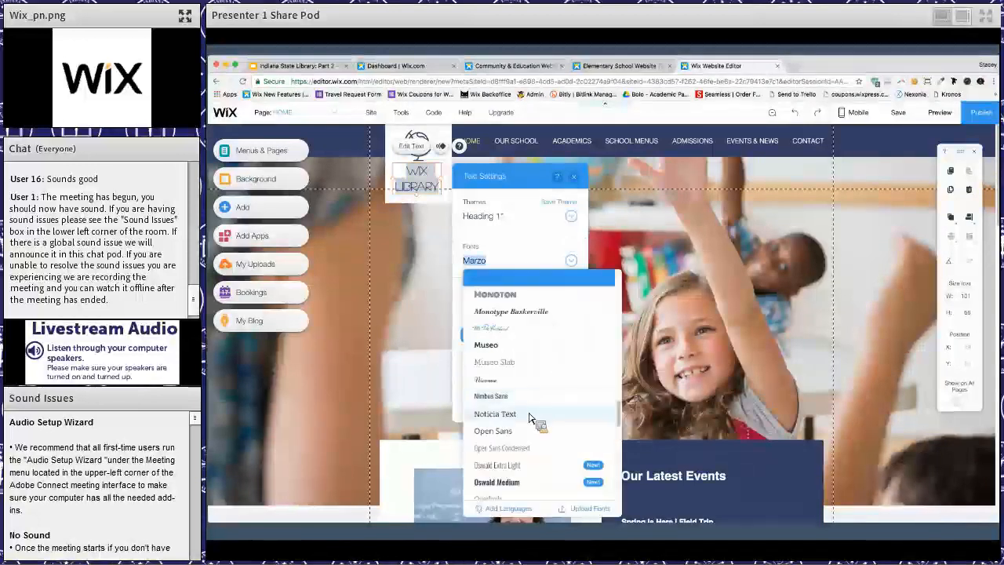
left_click(531, 414)
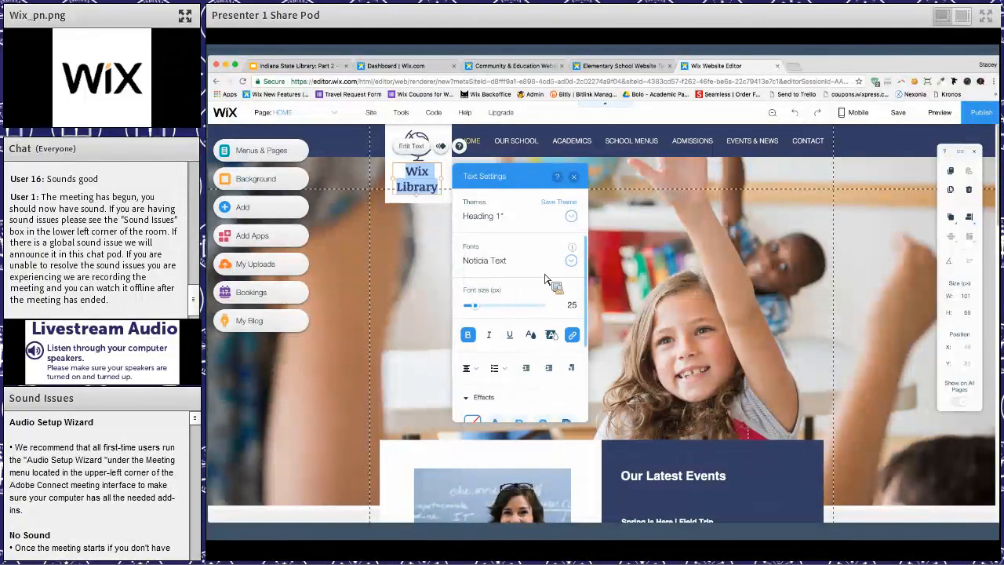
scroll(578, 208, "down", 1)
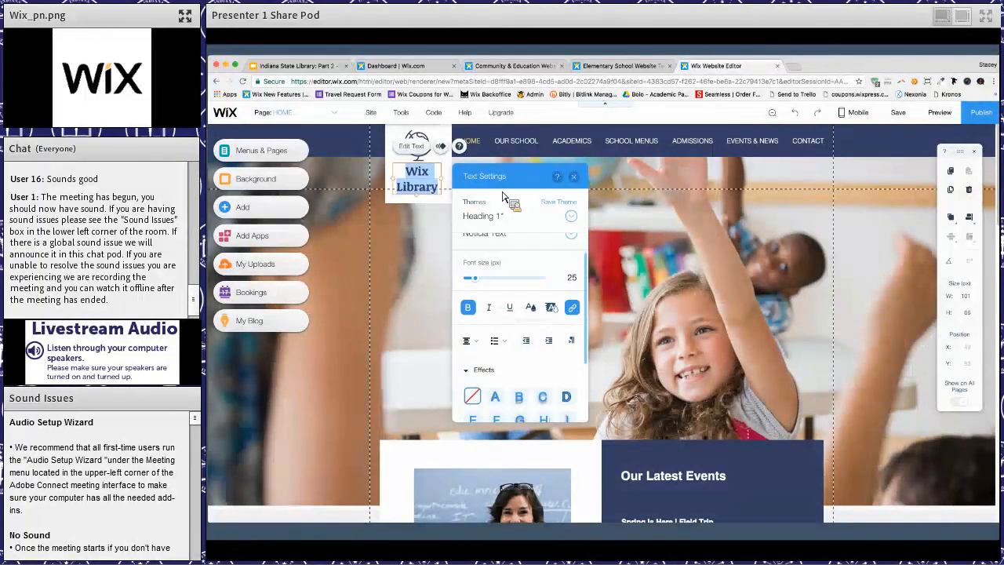
left_click(573, 176)
- Move the "Wix Library" text slightly lower in the header's white box and remove the globe icon above it
mouse_move(431, 183)
left_mouse_down()
mouse_move(534, 252)
mouse_move(408, 336)
mouse_move(424, 178)
left_mouse_up()
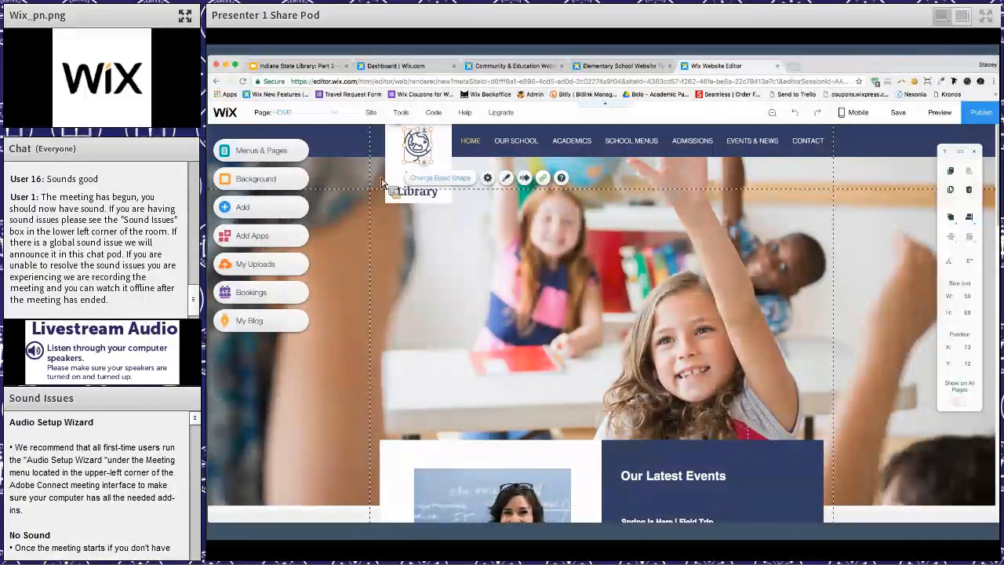
left_click(314, 179)
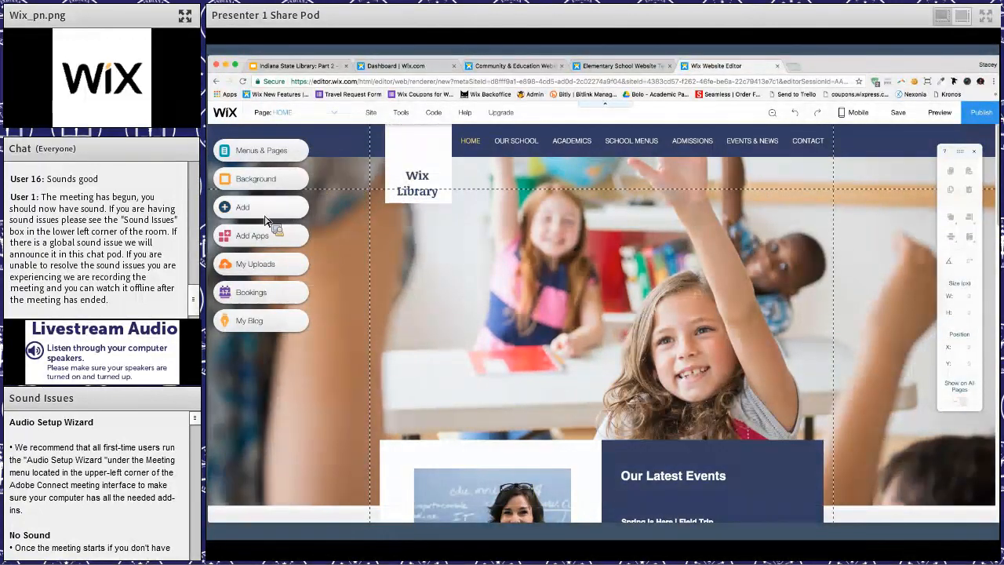
- Browse the vector art that can be added, including the Featured, Icons and Animals & Nature collections
left_click(265, 215)
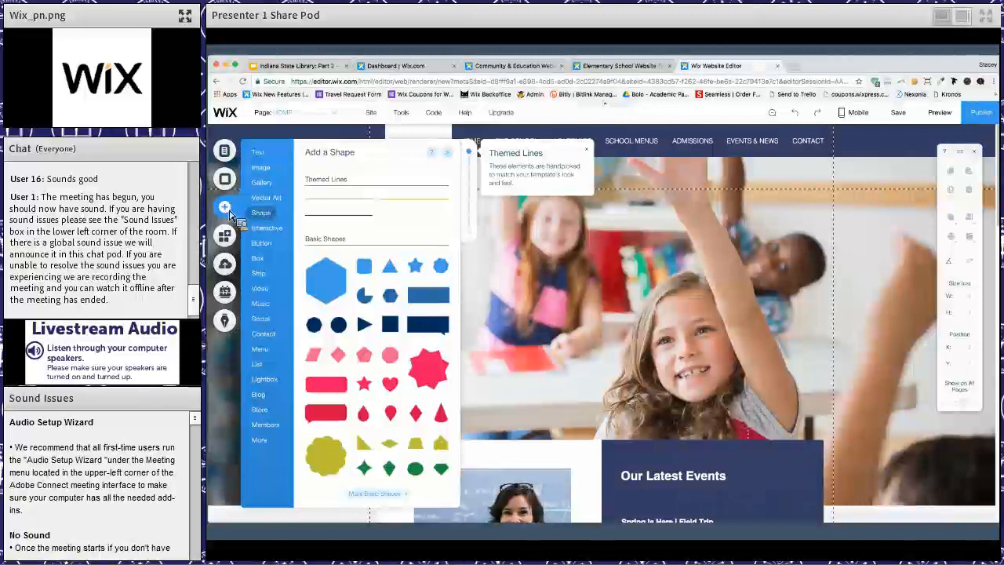
left_click(264, 198)
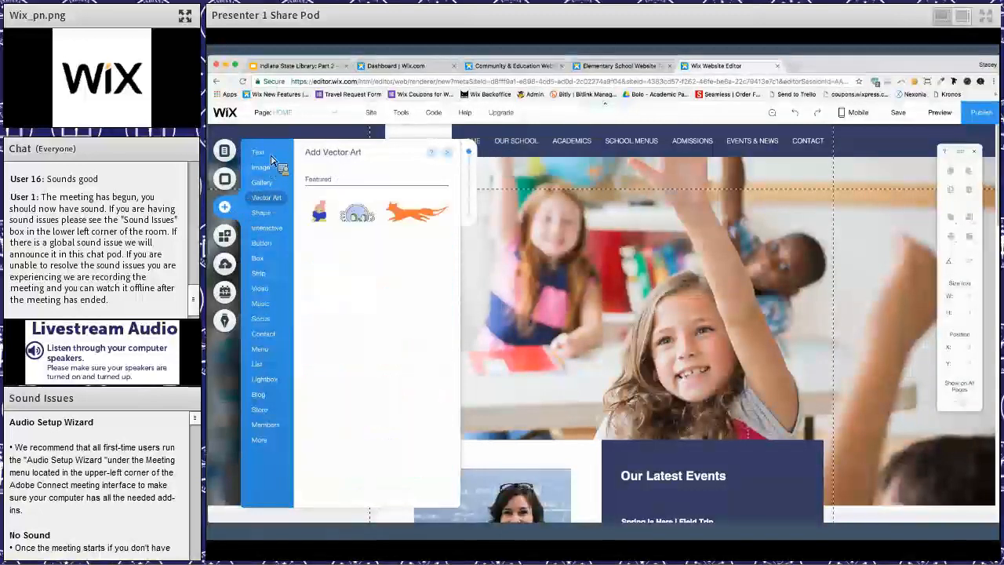
mouse_move(271, 156)
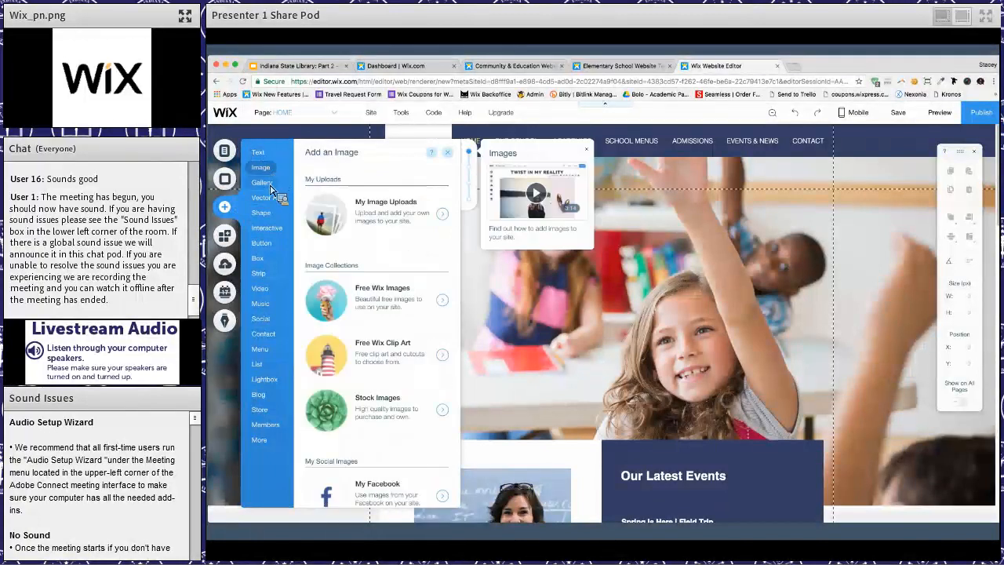
mouse_move(271, 186)
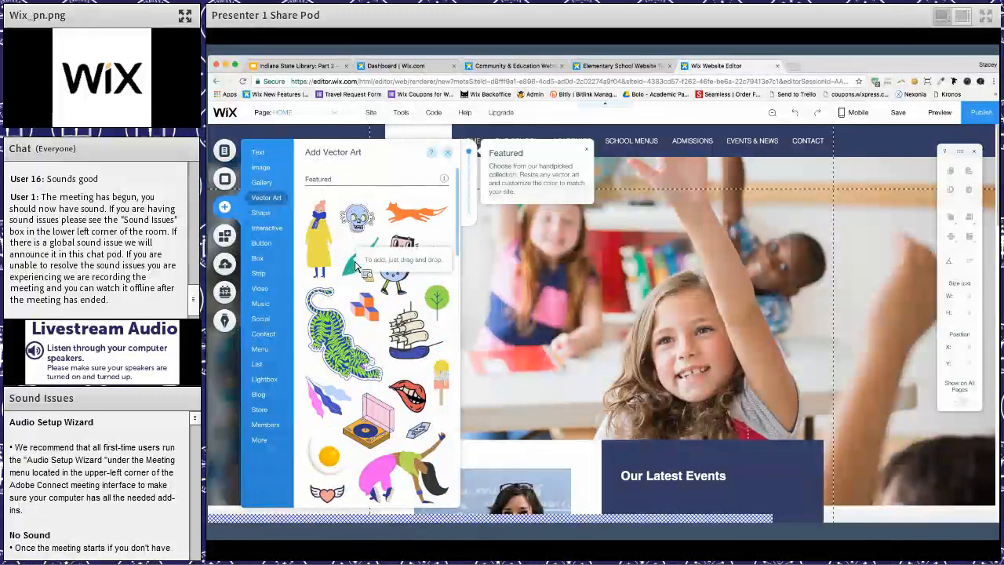
scroll(364, 400, "down", 3)
scroll(367, 408, "down", 8)
scroll(367, 408, "down", 3)
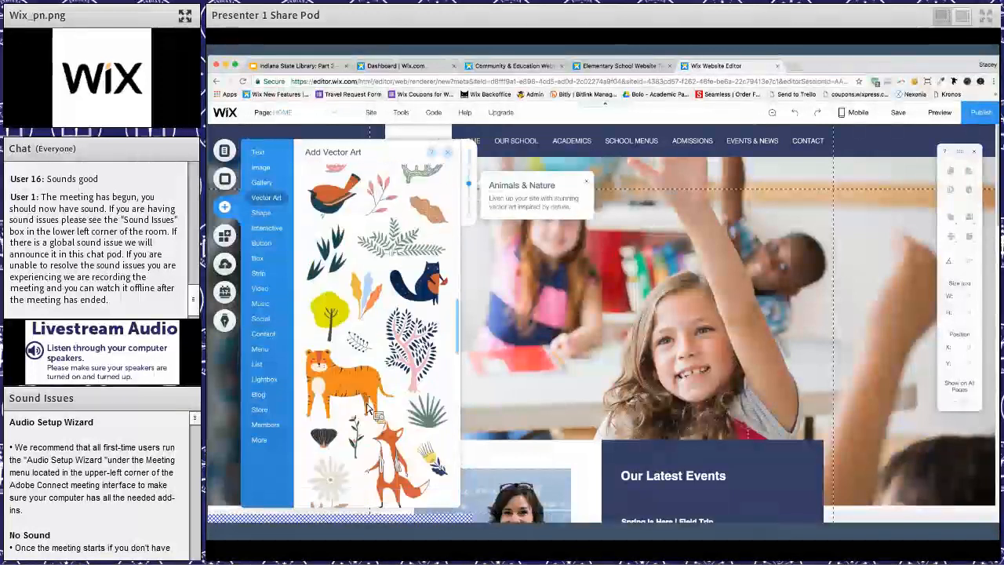
scroll(367, 407, "down", 6)
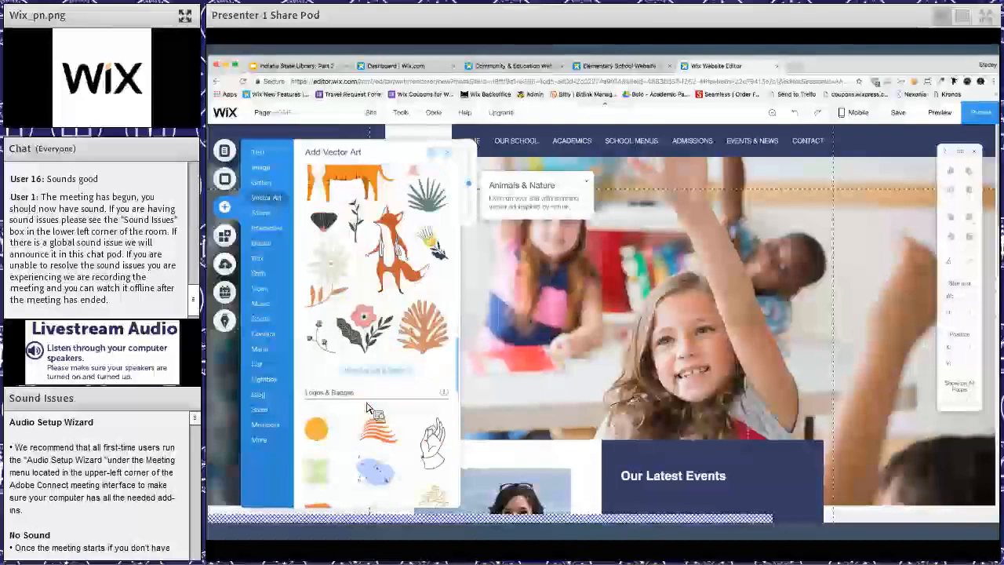
scroll(367, 408, "up", 6)
scroll(367, 408, "up", 10)
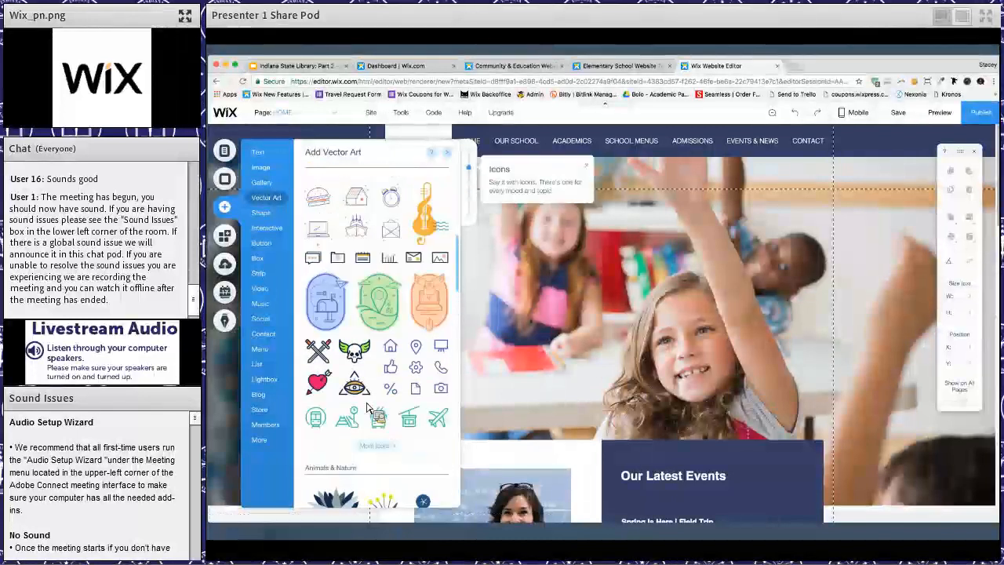
scroll(367, 408, "up", 3)
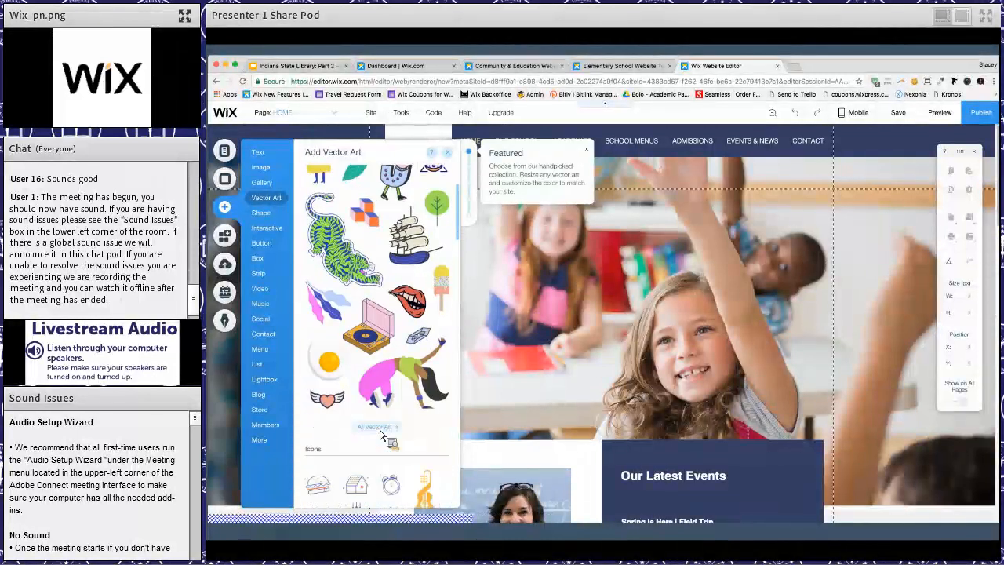
- Open the full vector art library and look through its Basic Shapes before returning to the Vector Art collection
left_click(380, 428)
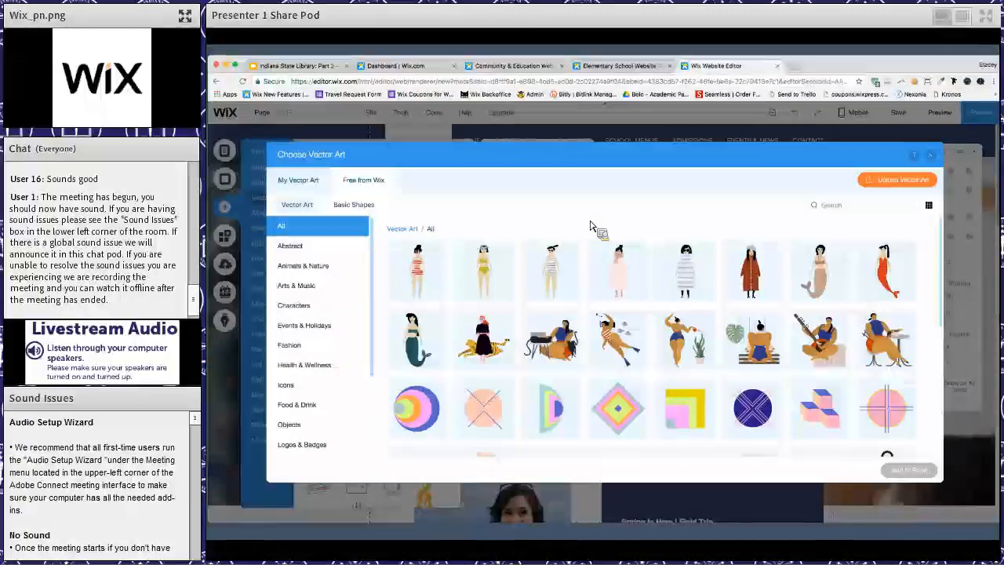
left_click(352, 206)
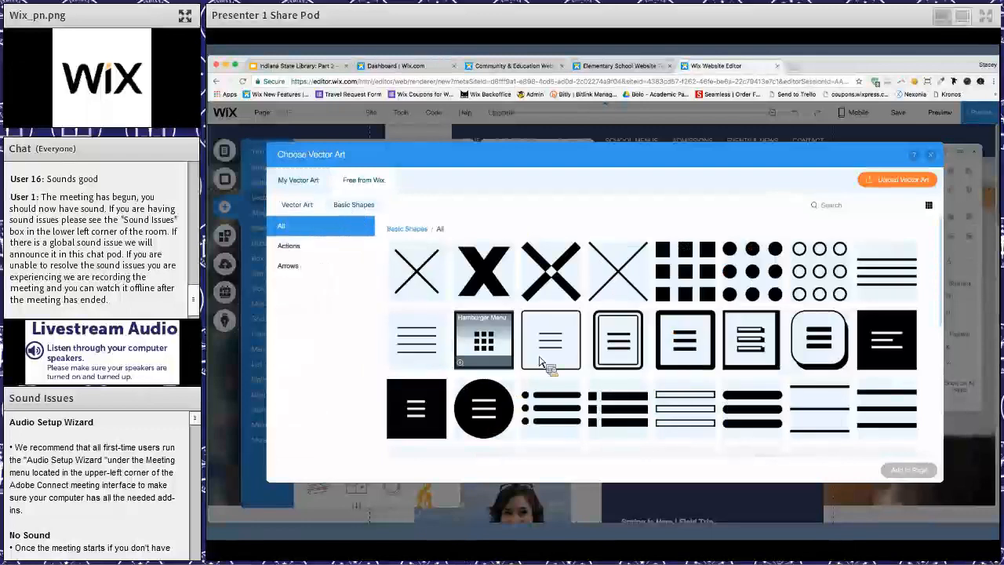
scroll(572, 329, "down", 5)
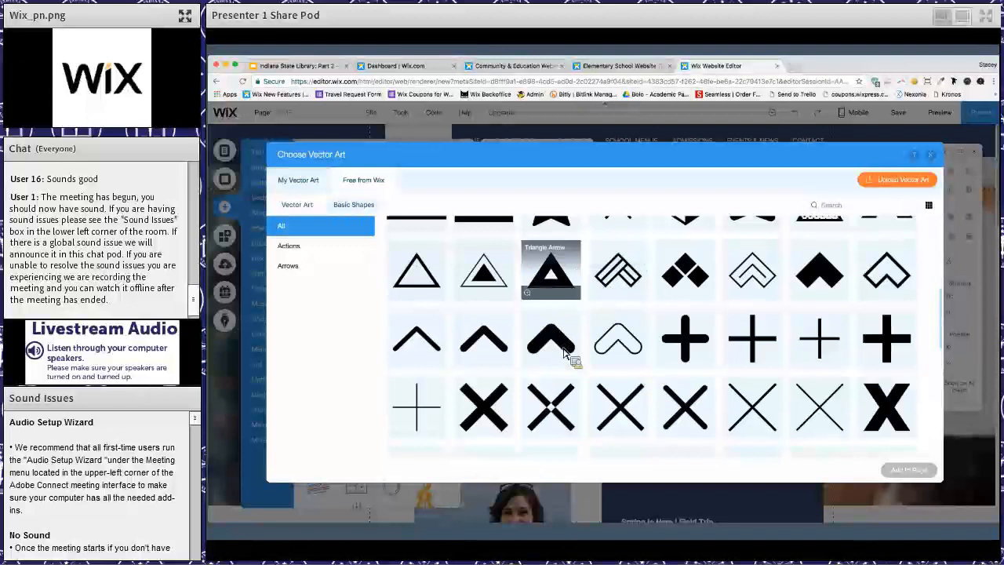
scroll(566, 352, "up", 5)
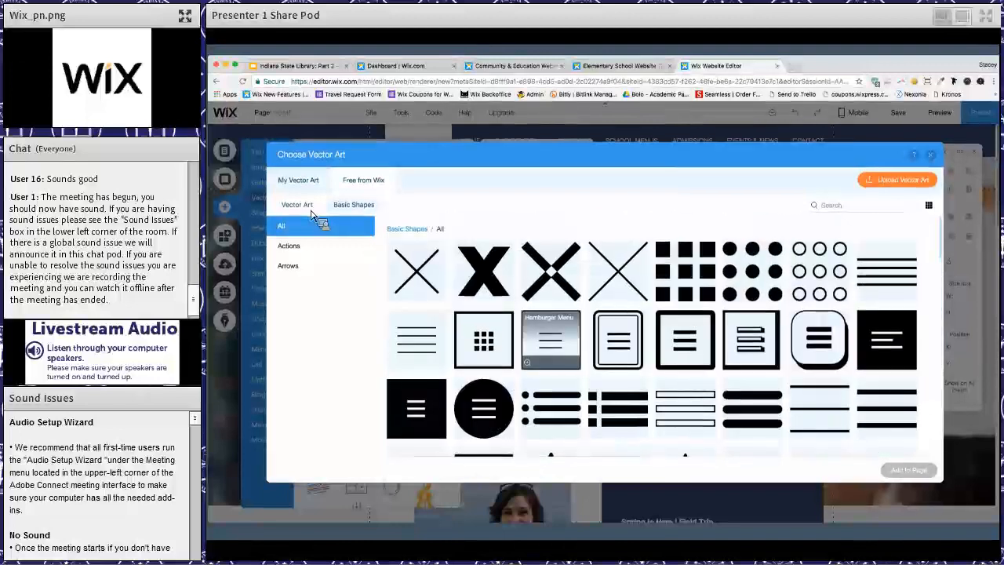
left_click(310, 210)
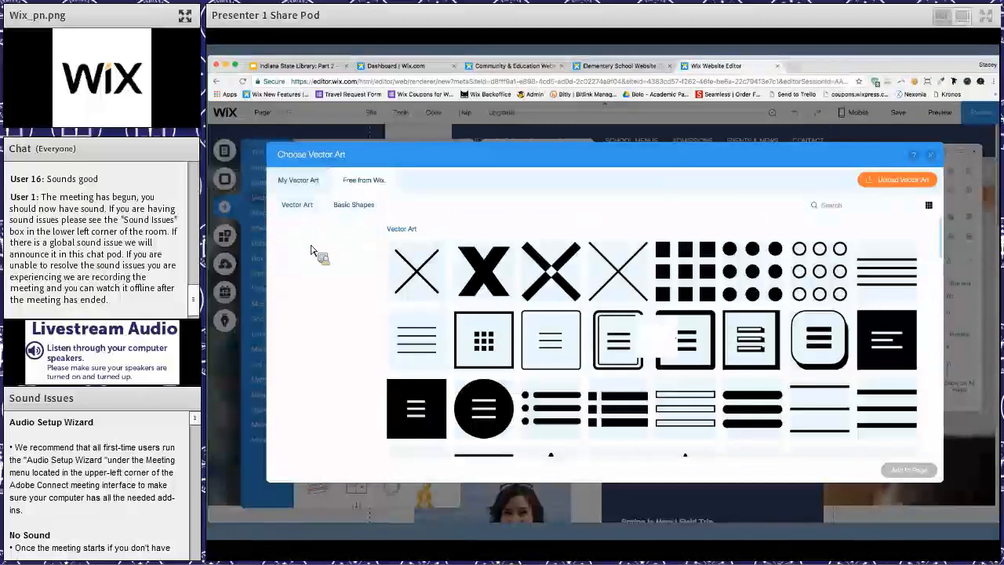
- Search the vector art for "book", add the blue open book and fit it above the header title at about 67 by 53 px
left_click(836, 207)
type("book")
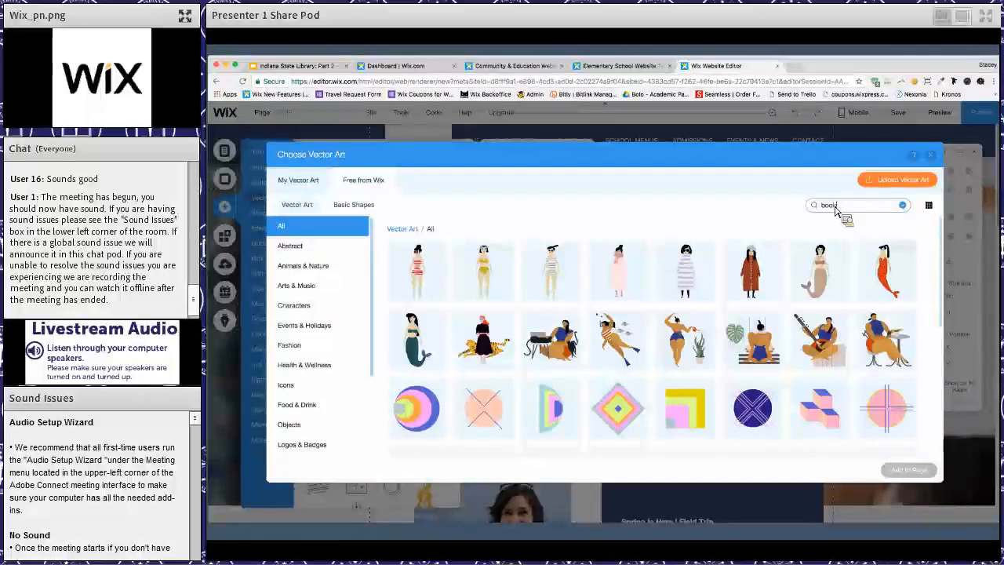
key("Return")
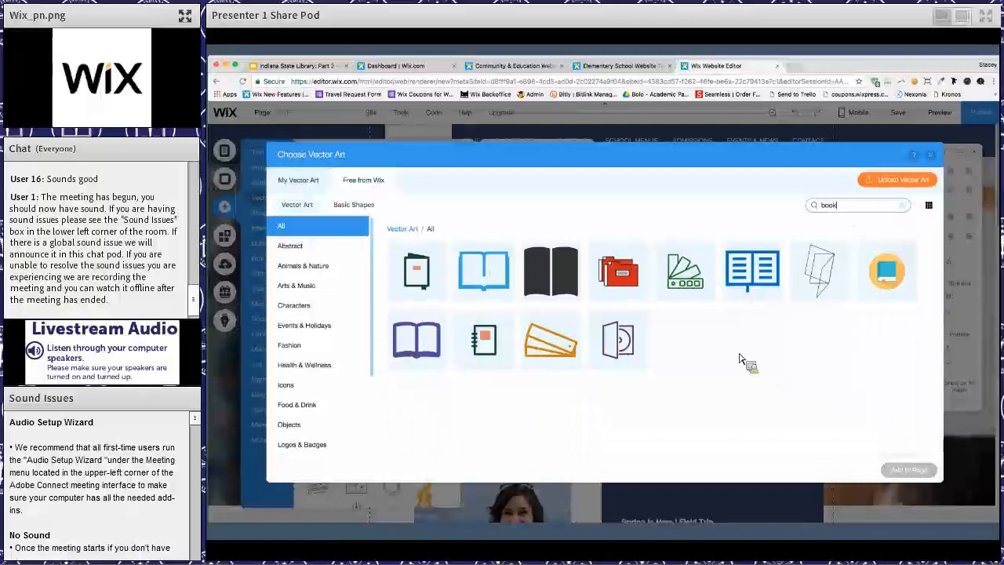
left_click(490, 280)
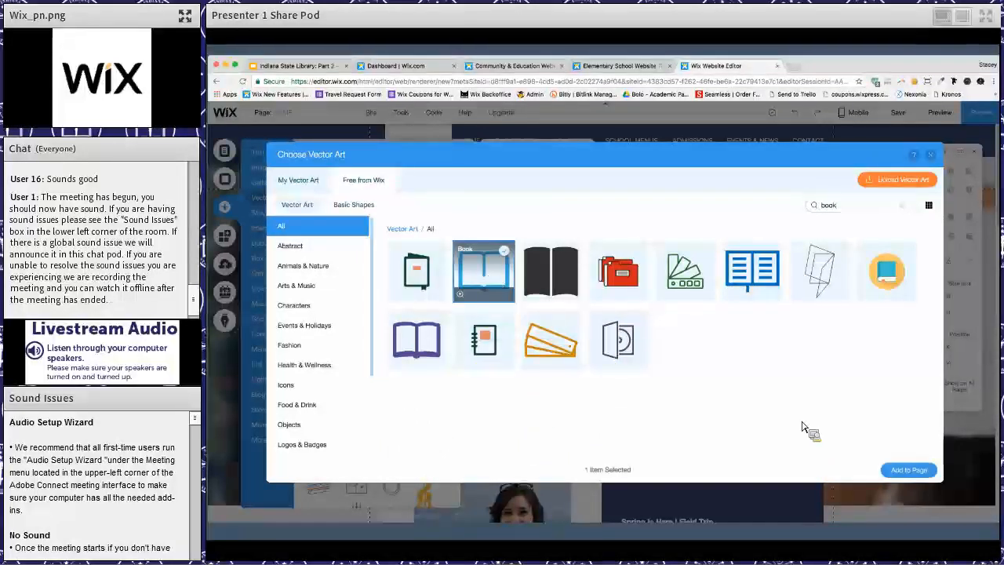
left_click(910, 470)
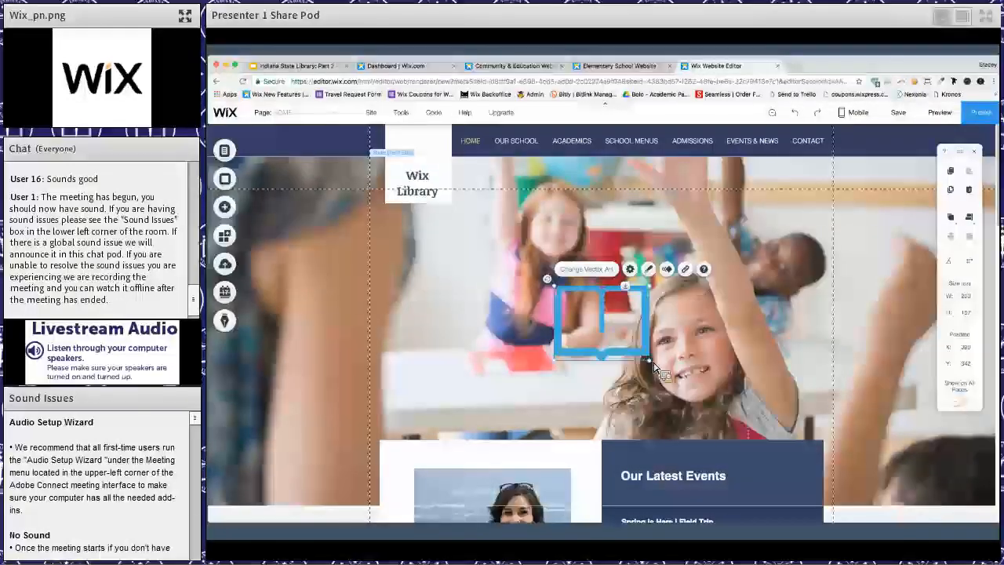
left_click_drag(650, 363, 441, 179)
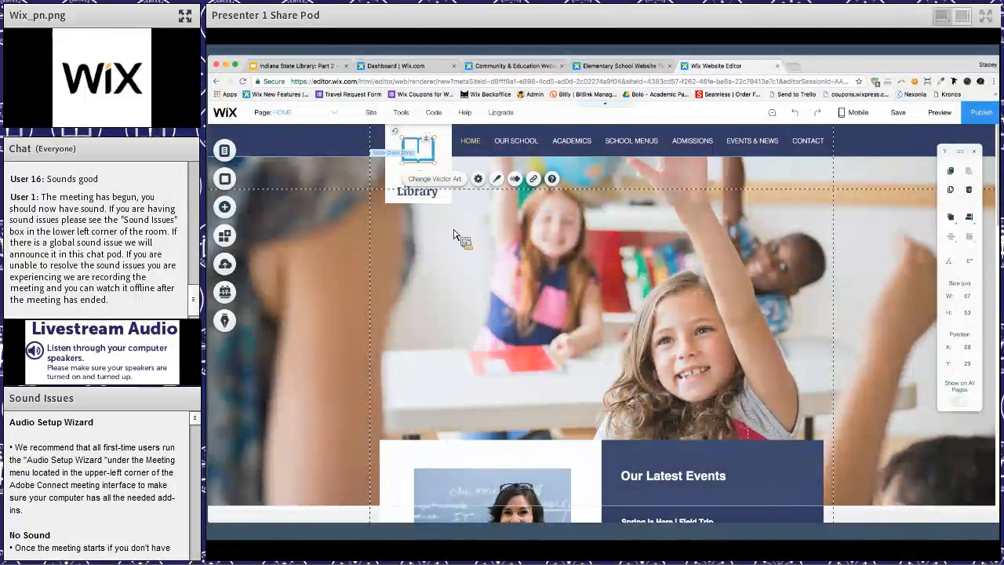
- Open the fill colour options for the open-book vector art in the header
left_click(497, 180)
left_click(372, 212)
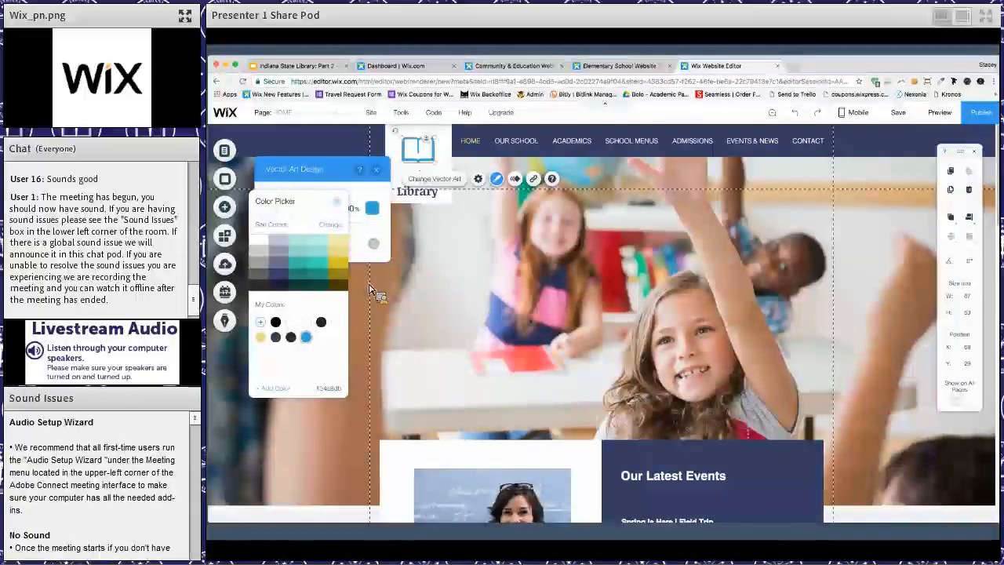
- Try several alternative site-wide colour palettes and discard the changes
left_click(335, 225)
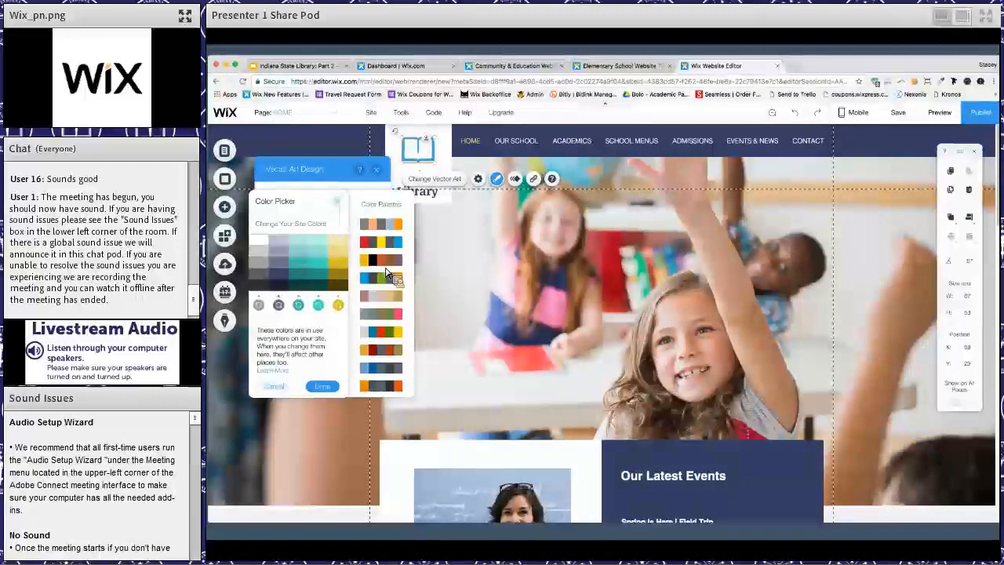
left_click(384, 262)
left_click(380, 315)
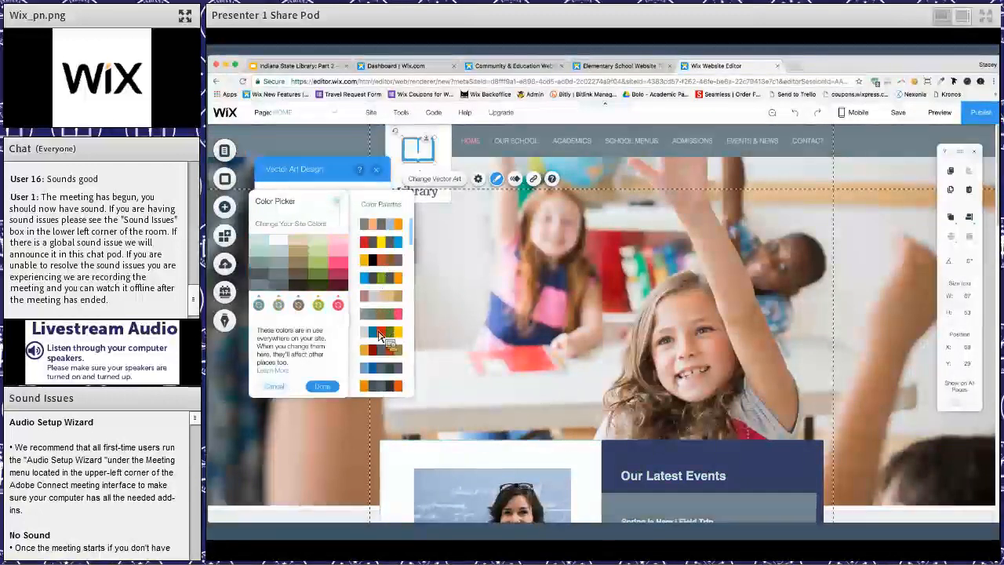
left_click(380, 352)
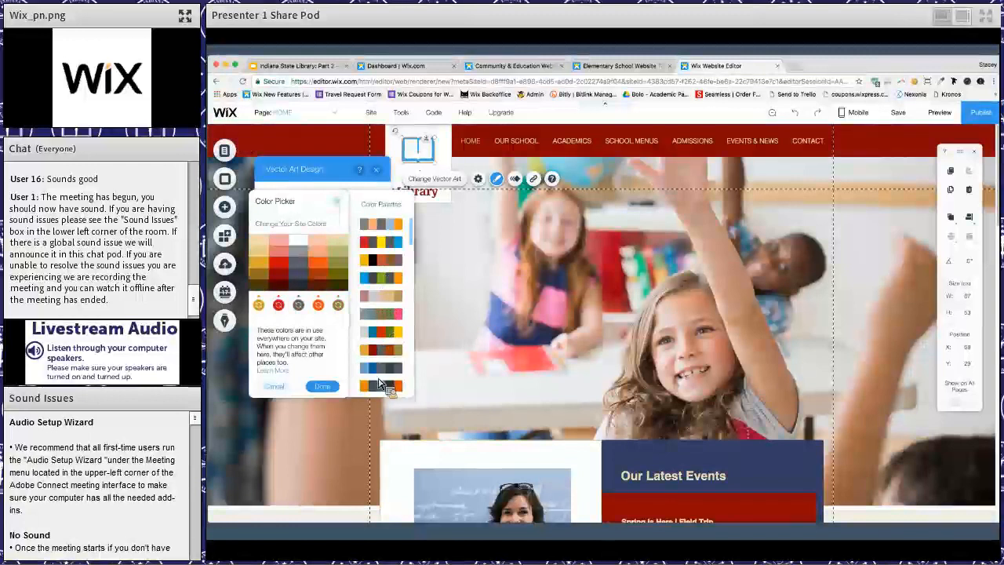
left_click(380, 384)
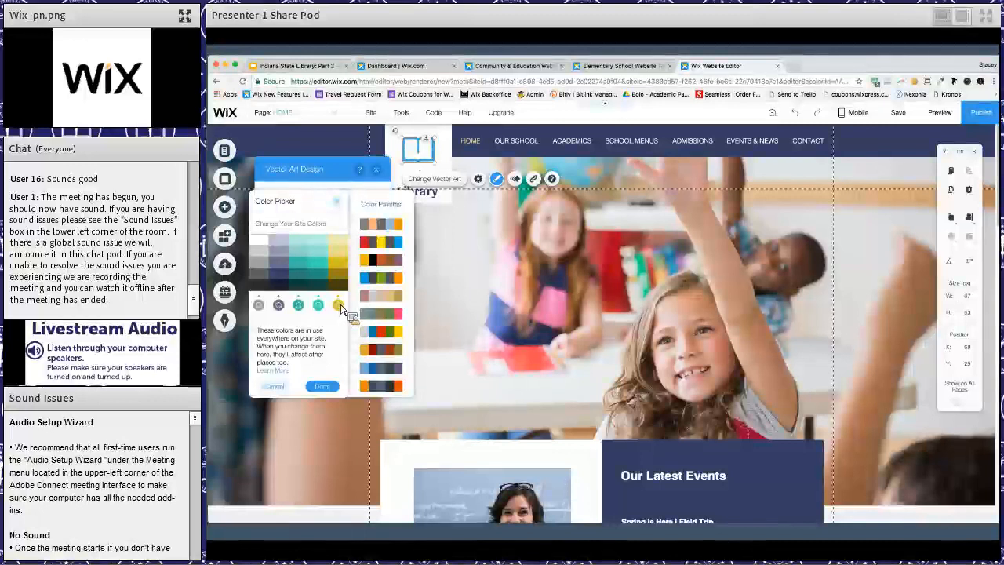
left_click(338, 202)
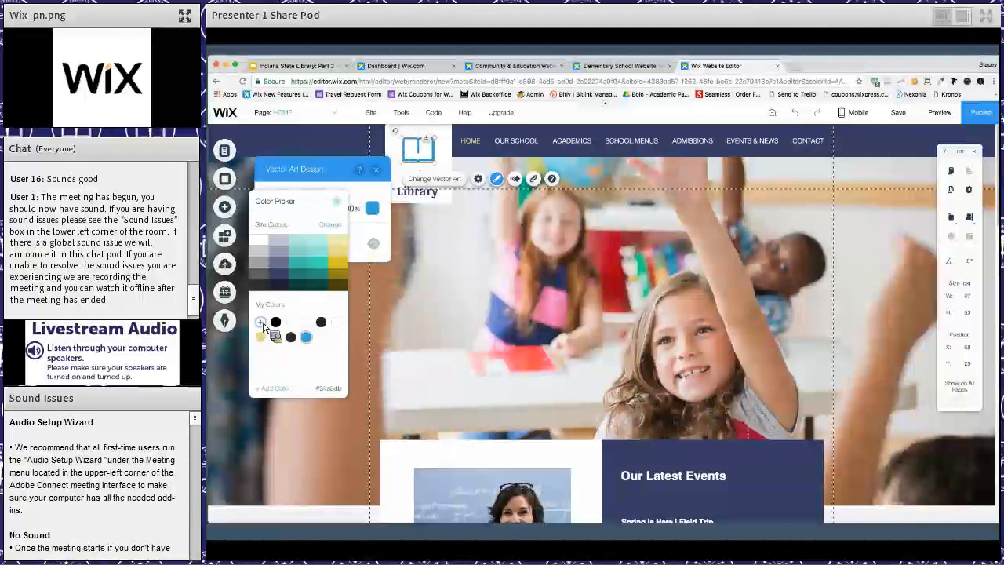
- Add a custom purple (#7F0A94) to the site's colours and apply it to the open-book vector art in the header
left_click(261, 322)
left_click(354, 305)
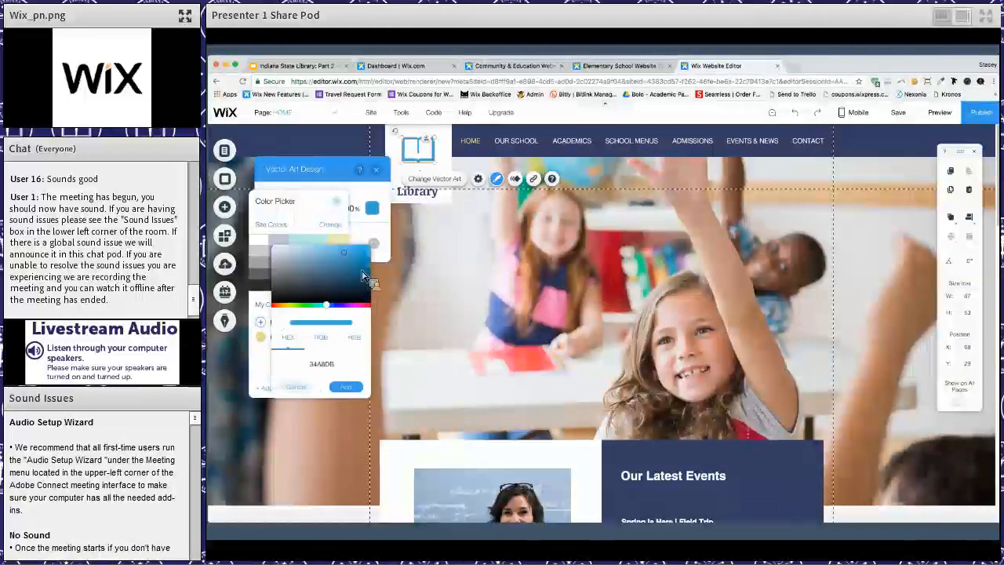
left_click(359, 269)
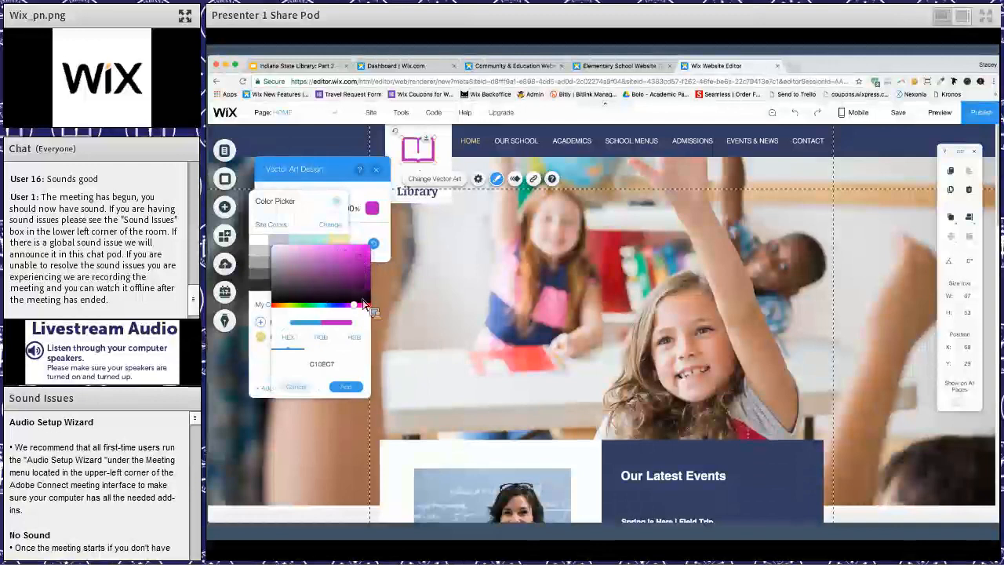
left_click(352, 305)
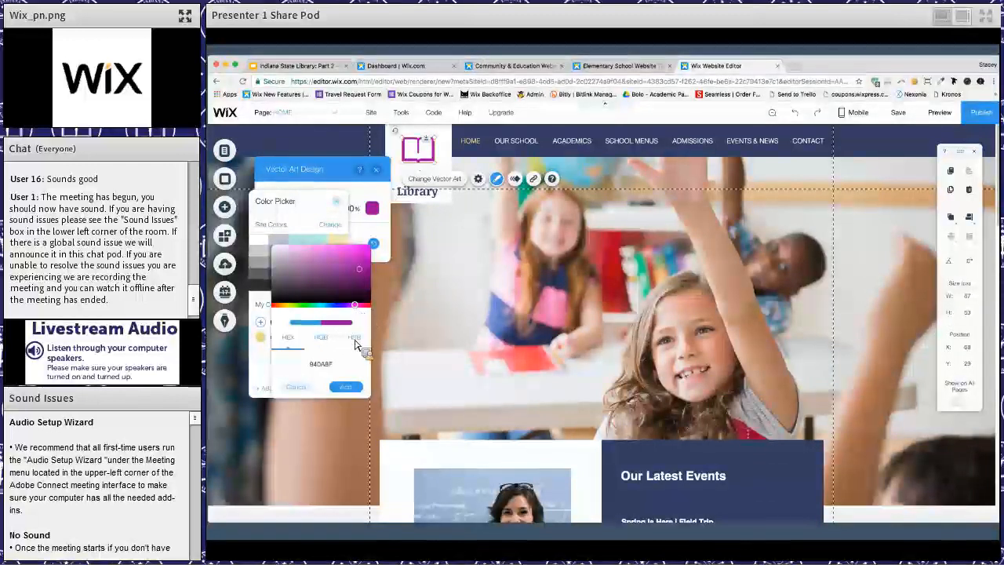
left_click(346, 386)
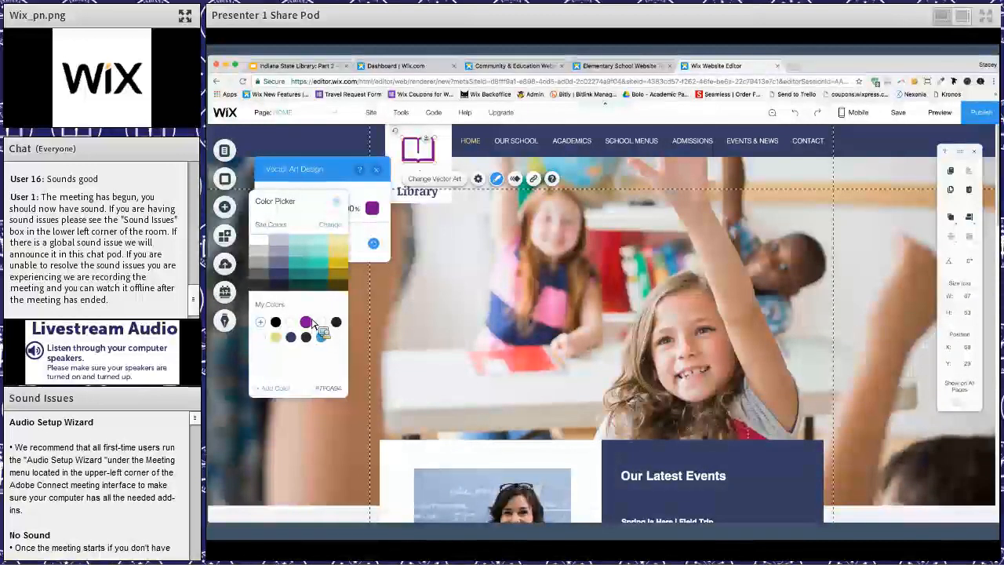
left_click(339, 201)
left_click(377, 170)
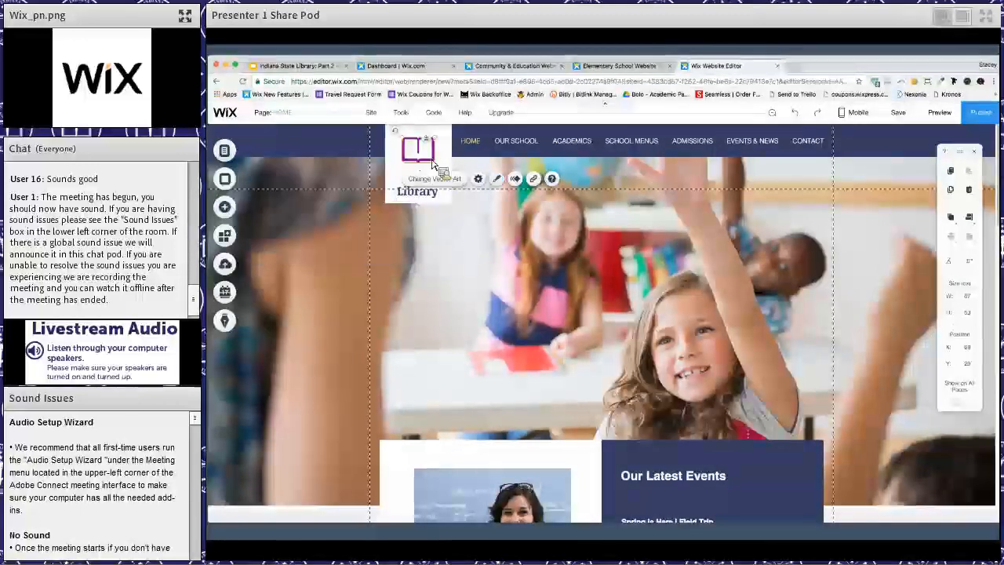
left_click(468, 188)
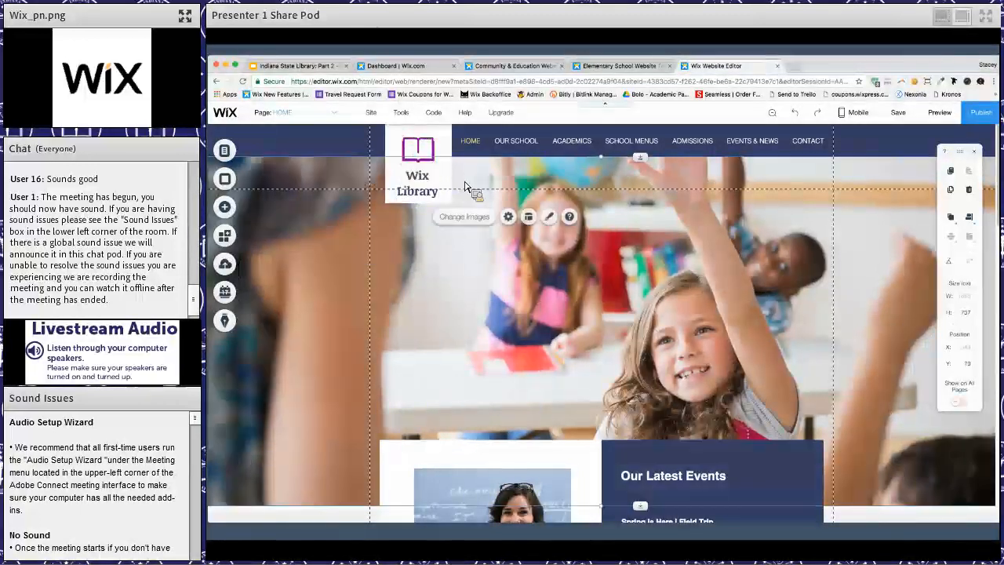
- Narrow the header's horizontal menu slightly from the logo side to about 798 px wide
left_click(533, 146)
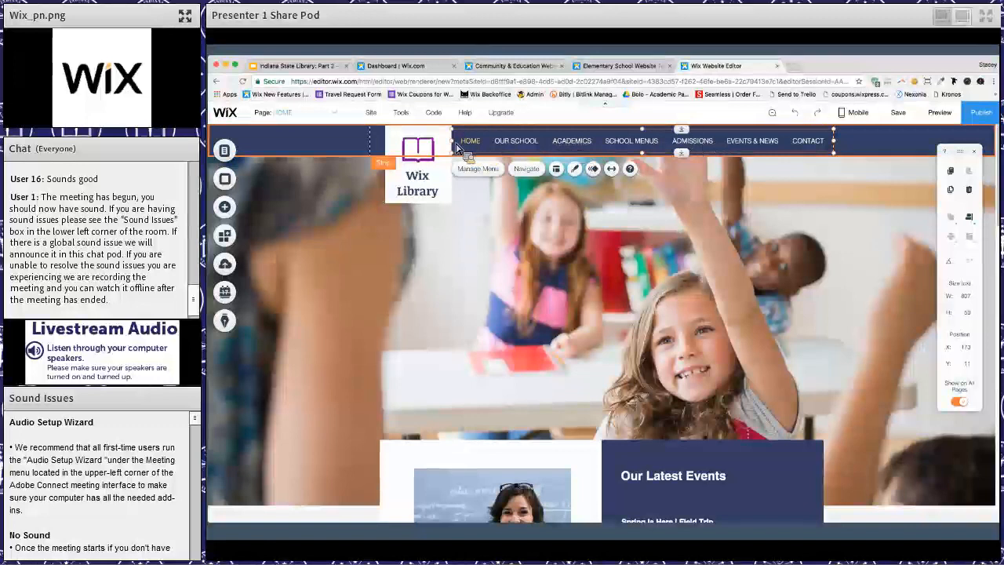
mouse_move(457, 146)
left_mouse_down()
mouse_move(491, 146)
mouse_move(455, 145)
left_mouse_up()
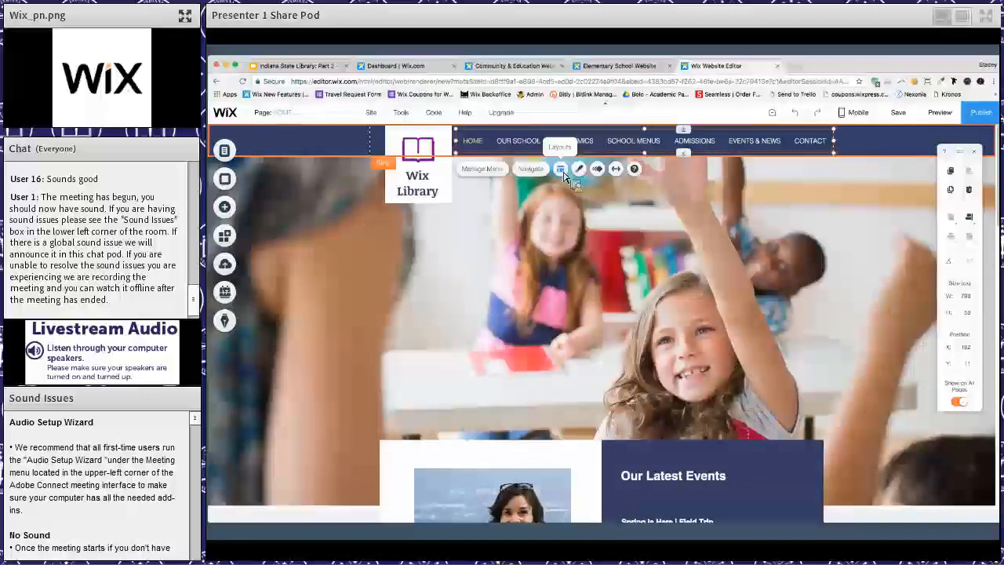
- View the header menu's layout options, try alternative preset menu designs and restore the original themed design
left_click(561, 169)
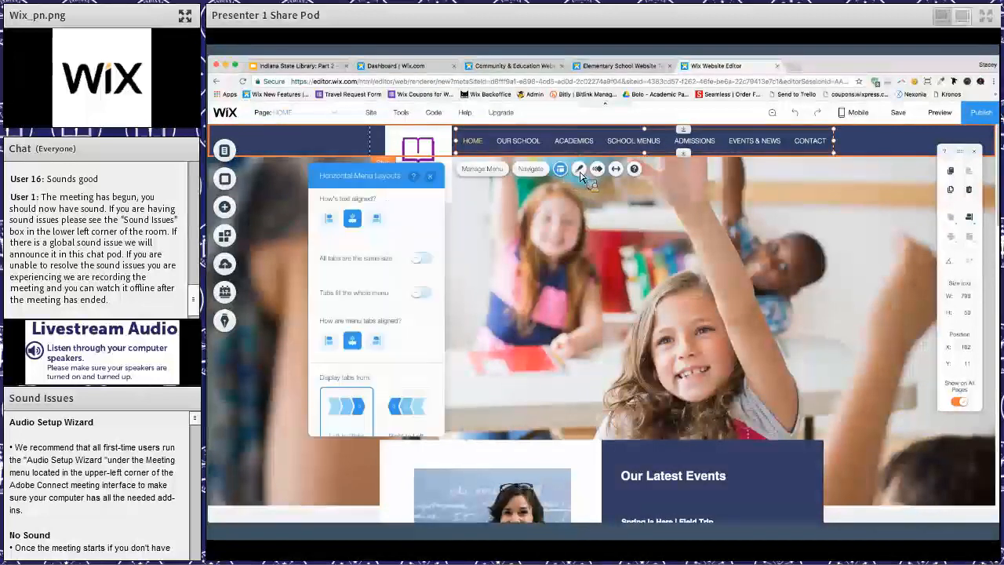
left_click(580, 171)
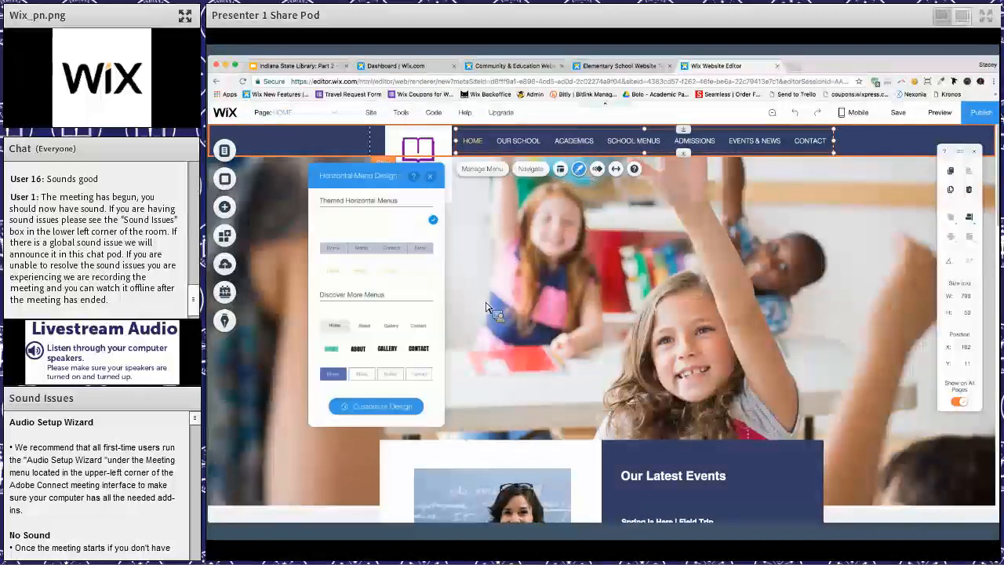
left_click(399, 374)
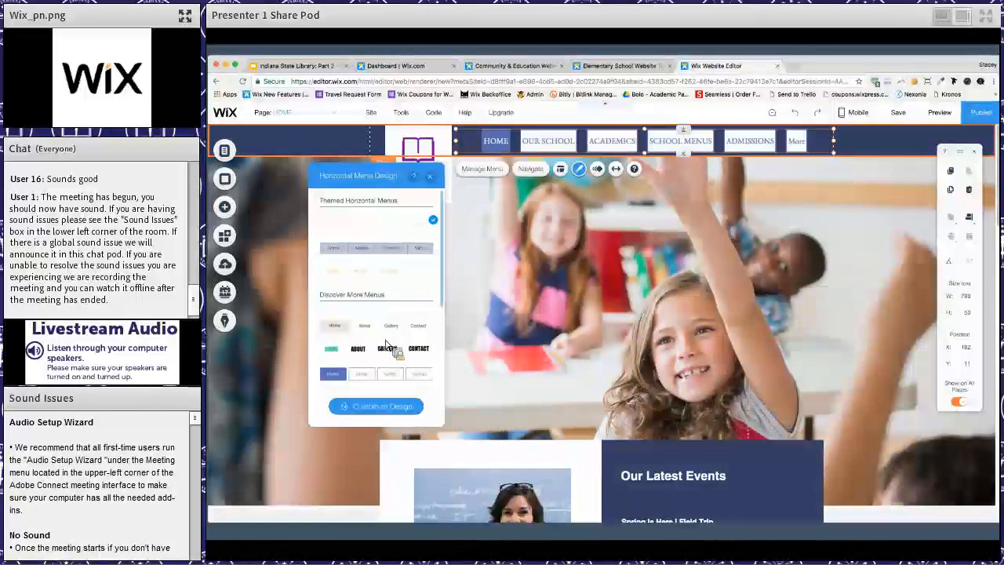
scroll(388, 347, "down", 5)
left_click(390, 345)
scroll(388, 345, "up", 6)
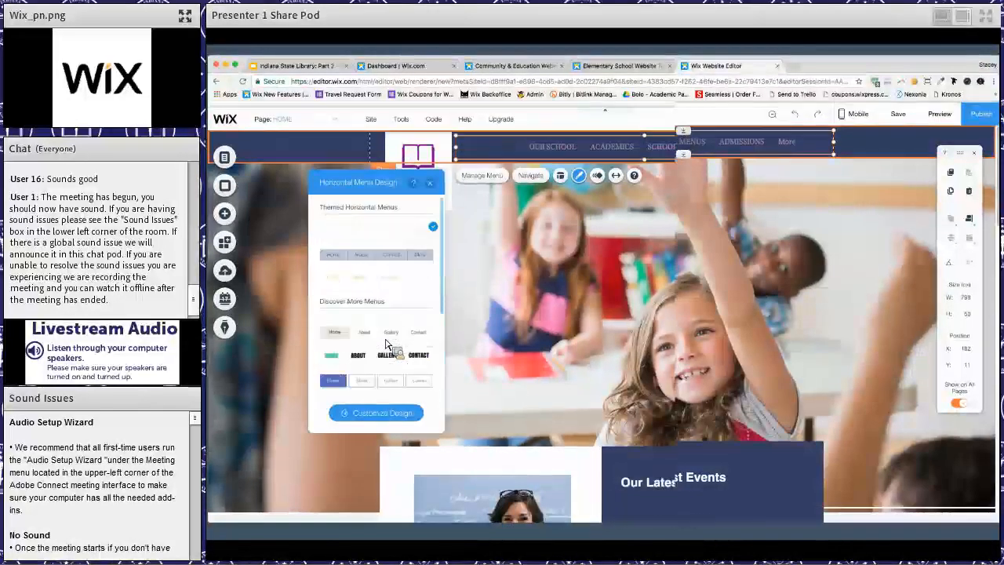
left_click(358, 227)
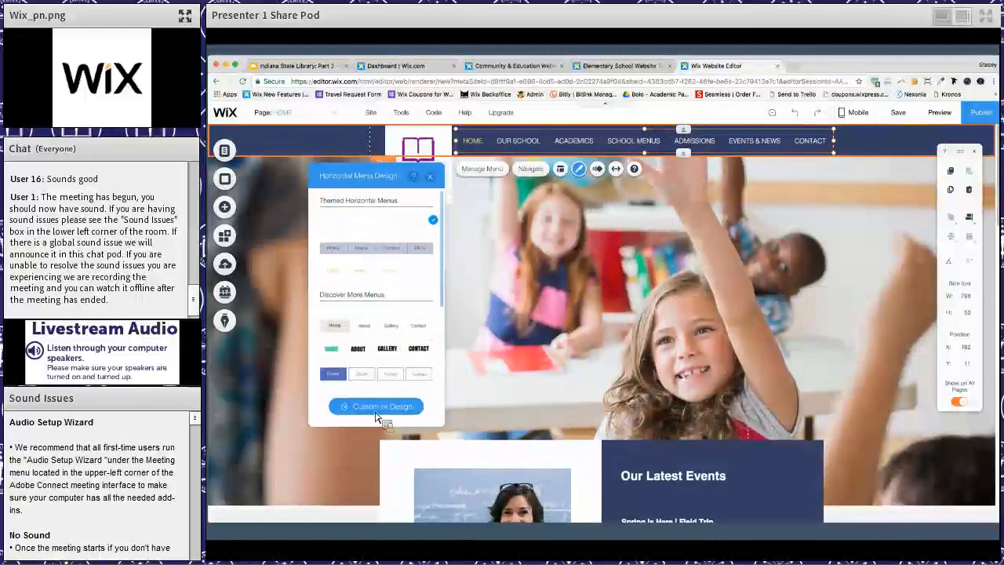
- Look at the custom design options for the header menu and close them
left_click(376, 416)
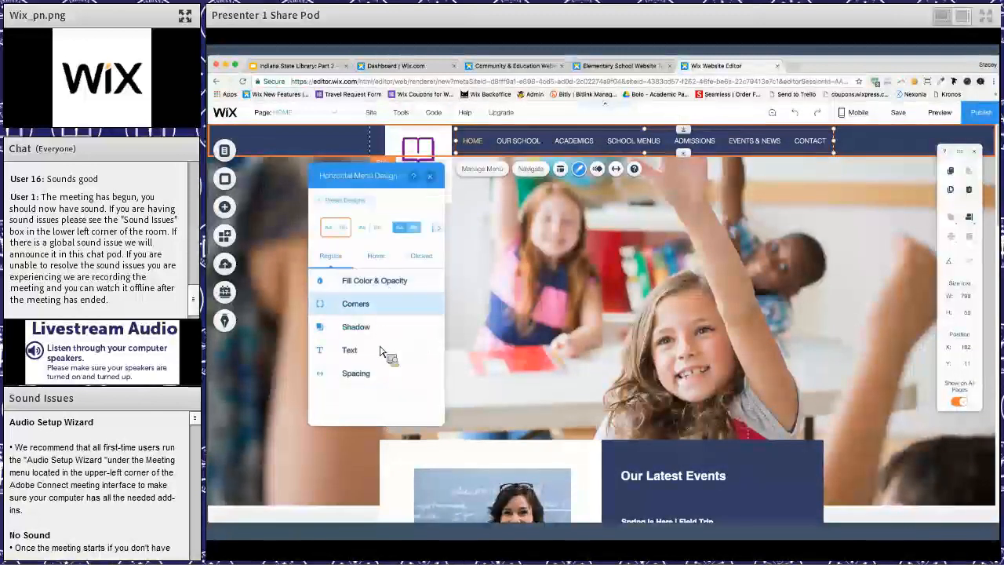
left_click(377, 351)
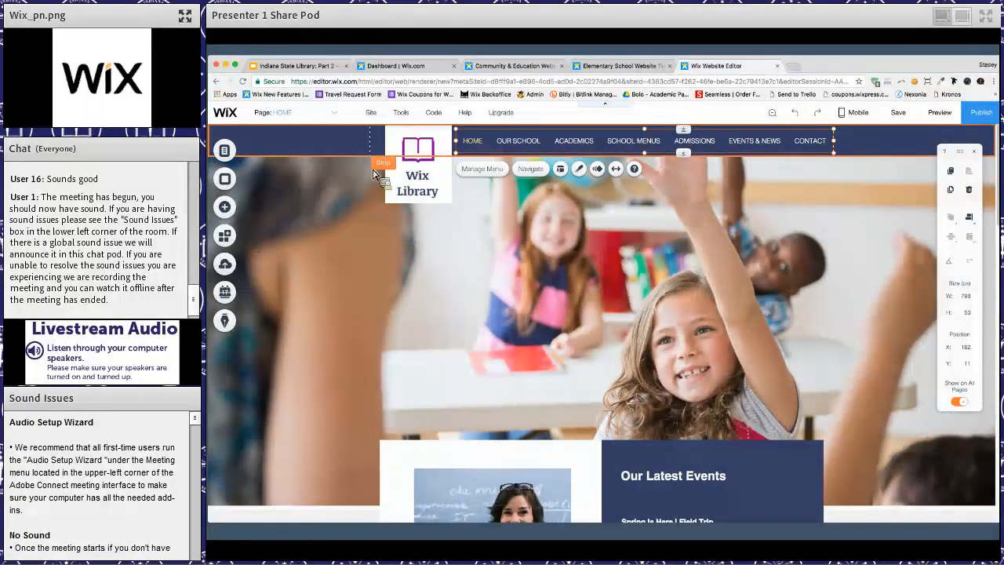
left_click(275, 180)
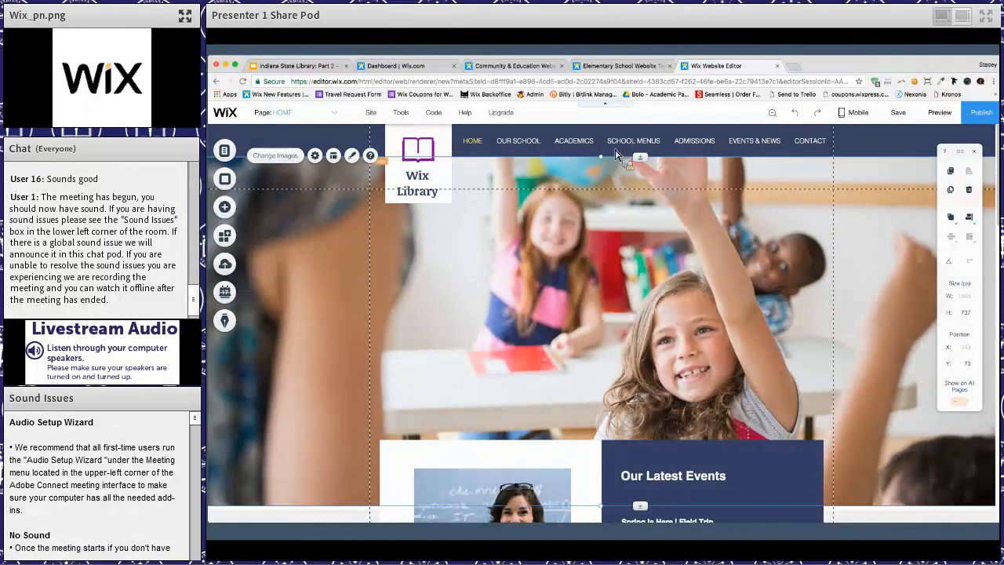
- Delete the SCHOOL MENUS page from the site menu, together with its Wix Restaurants Menus app
left_click(225, 152)
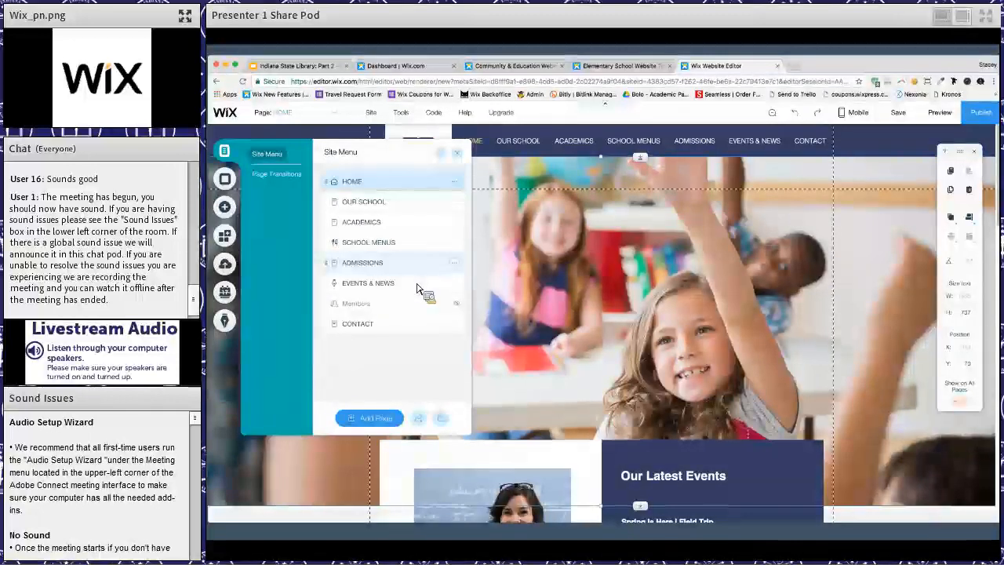
left_click(458, 247)
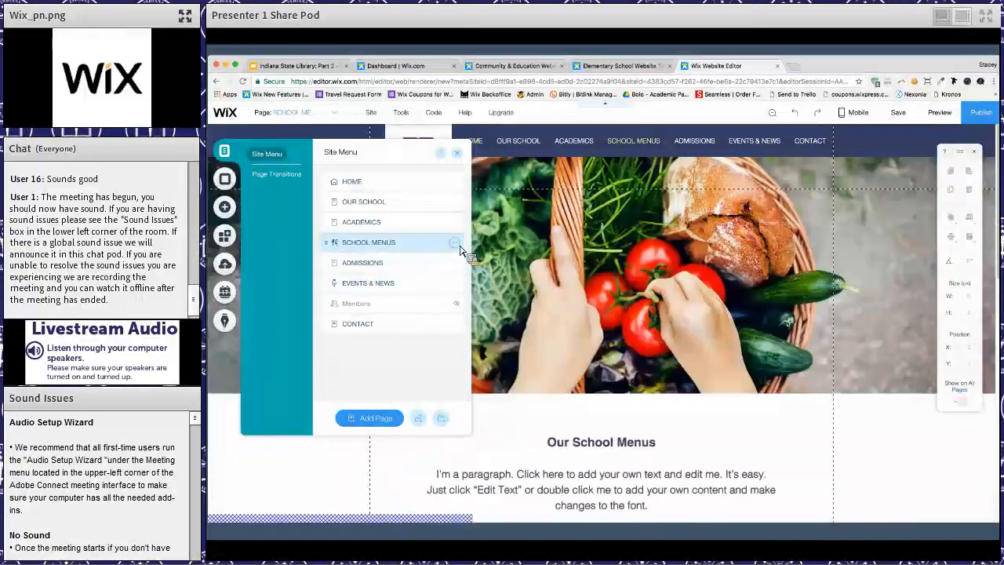
left_click(453, 244)
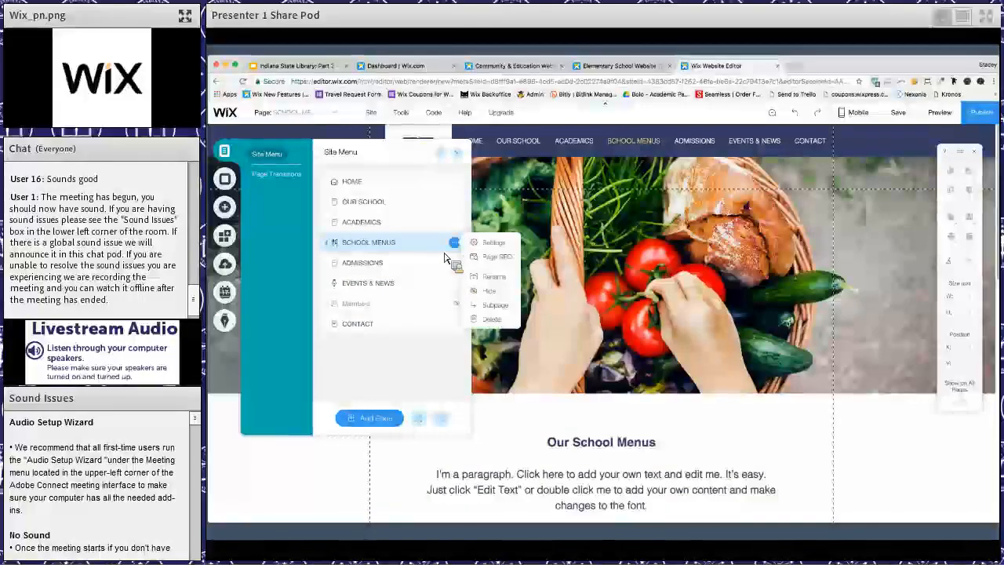
left_click(486, 320)
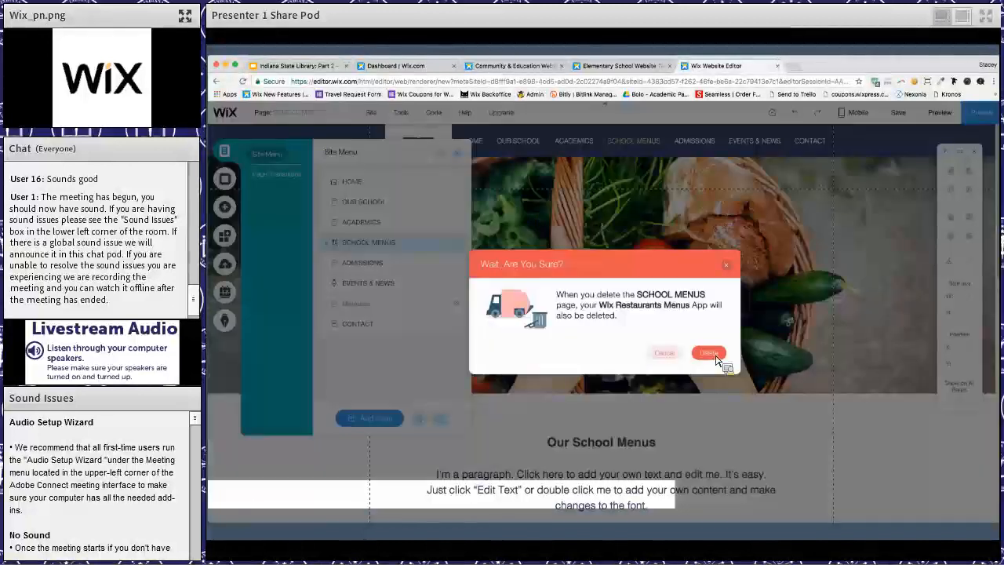
left_click(708, 352)
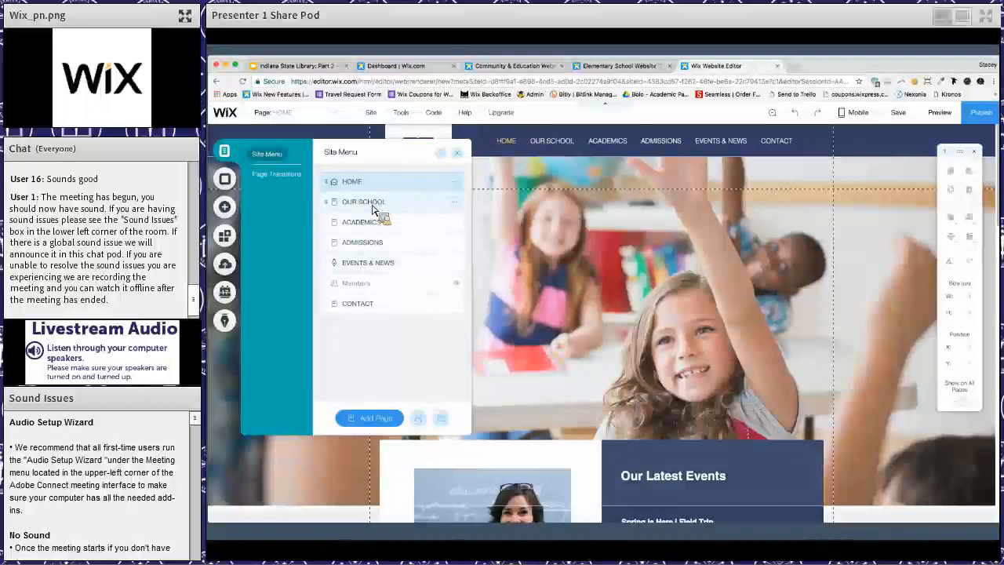
- Rename the OUR SCHOOL page to OUR LIBRARY in the site menu
left_click(375, 205)
double_click(375, 204)
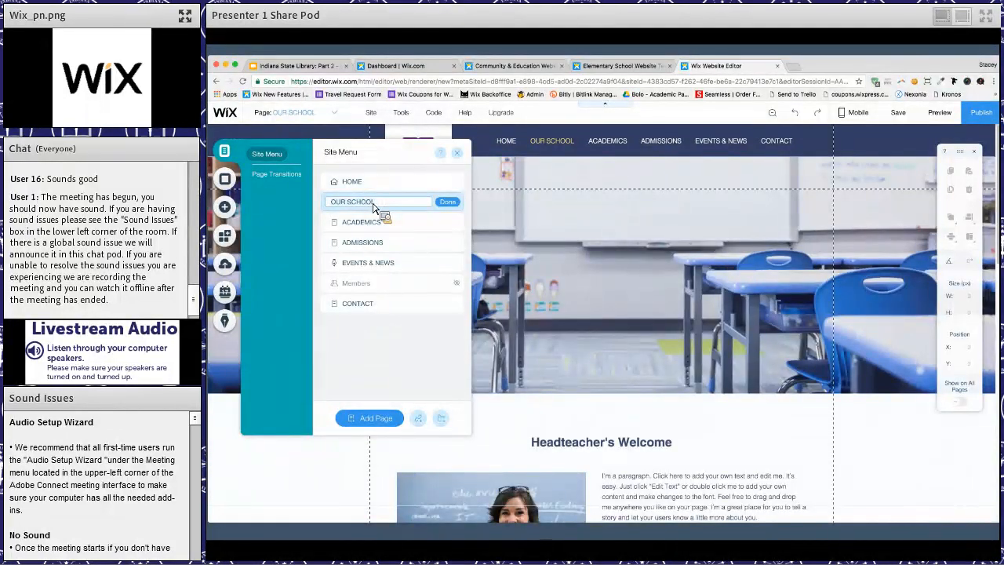
key("BackSpace")
key("BackSpace")
key("BackSpace")
key("BackSpace")
type("UR LIBRARY")
key("Return")
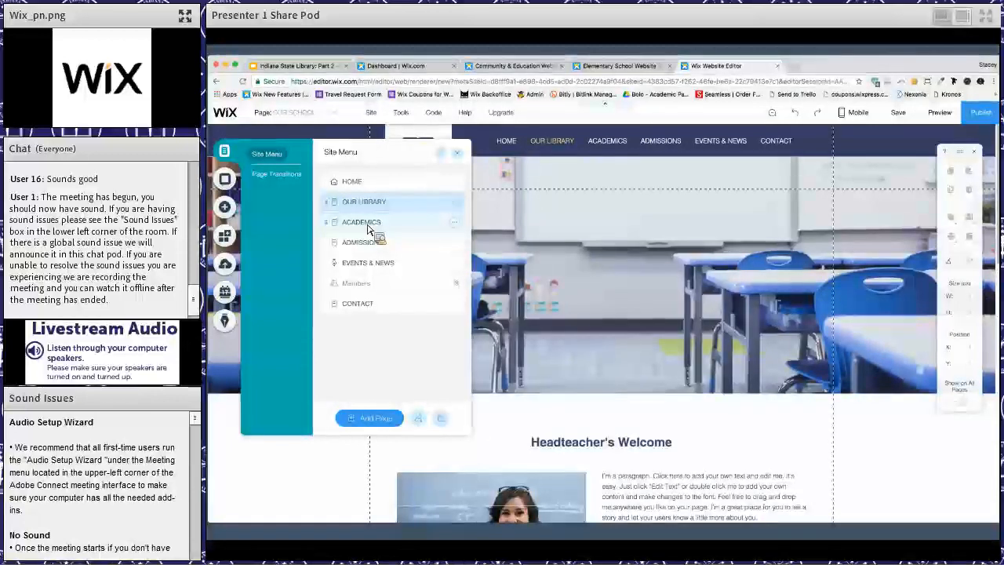
- Rename the ACADEMICS page to GET A LIBRARY CARD and nest it as a subpage of OUR LIBRARY
double_click(368, 229)
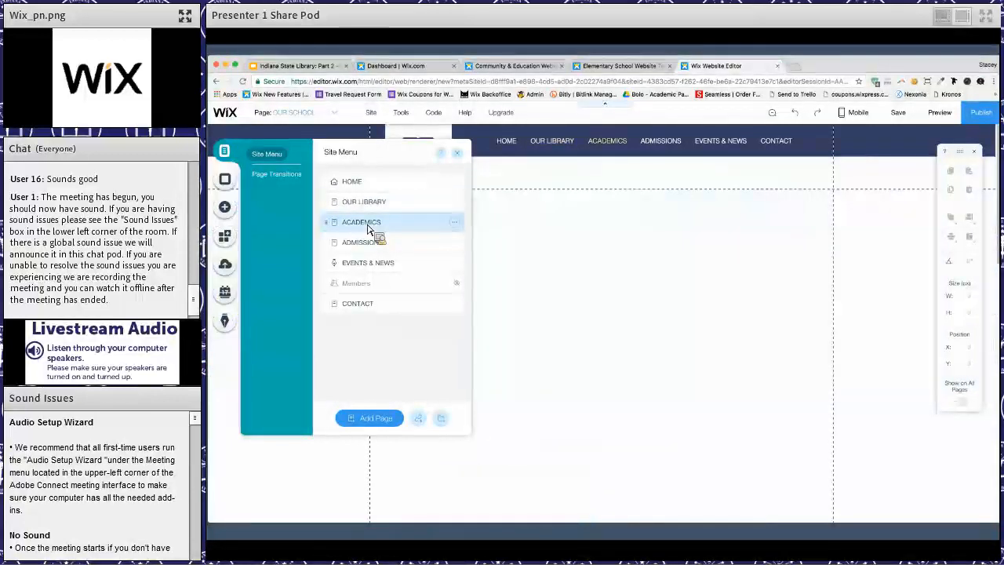
type("GET A LIBRARY CARD")
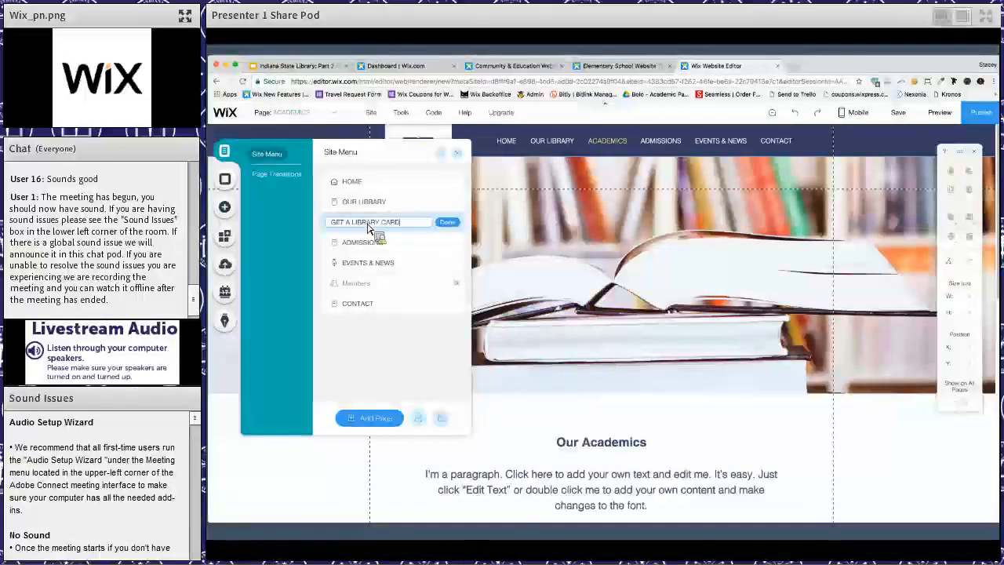
key("Return")
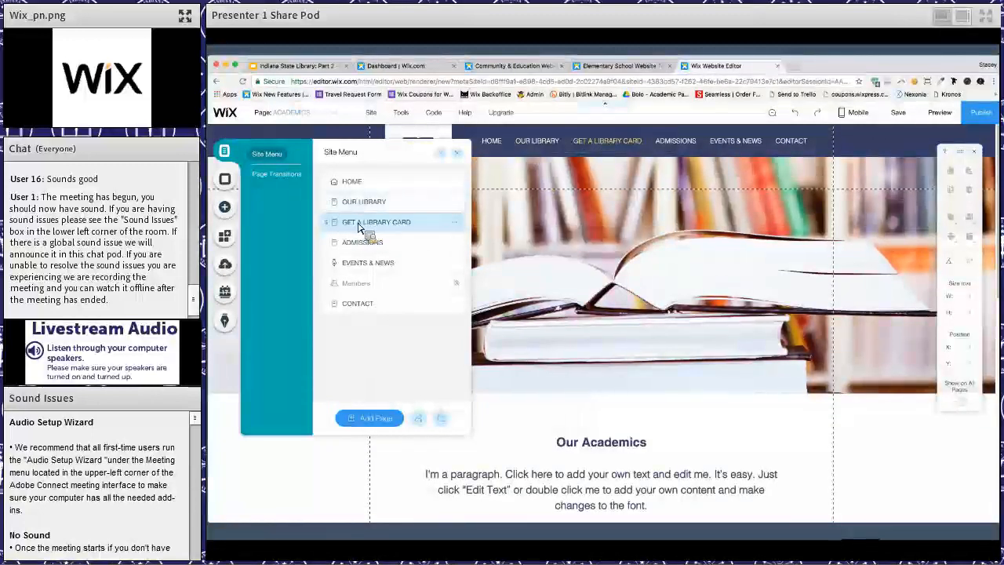
left_click_drag(368, 226, 460, 160)
left_click(459, 156)
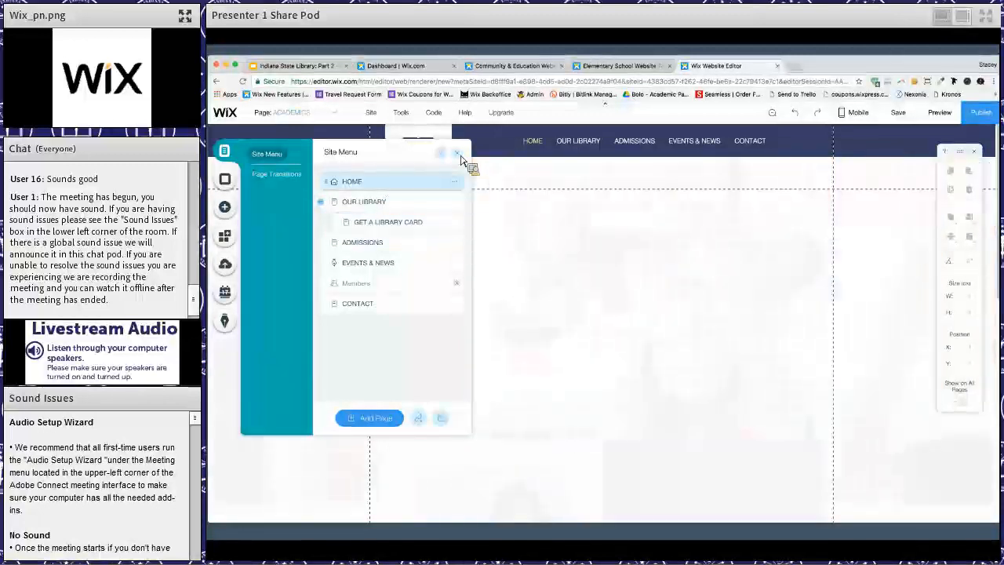
- Preview the site, check the OUR LIBRARY dropdown in the header menu and return to the editor
left_click(939, 114)
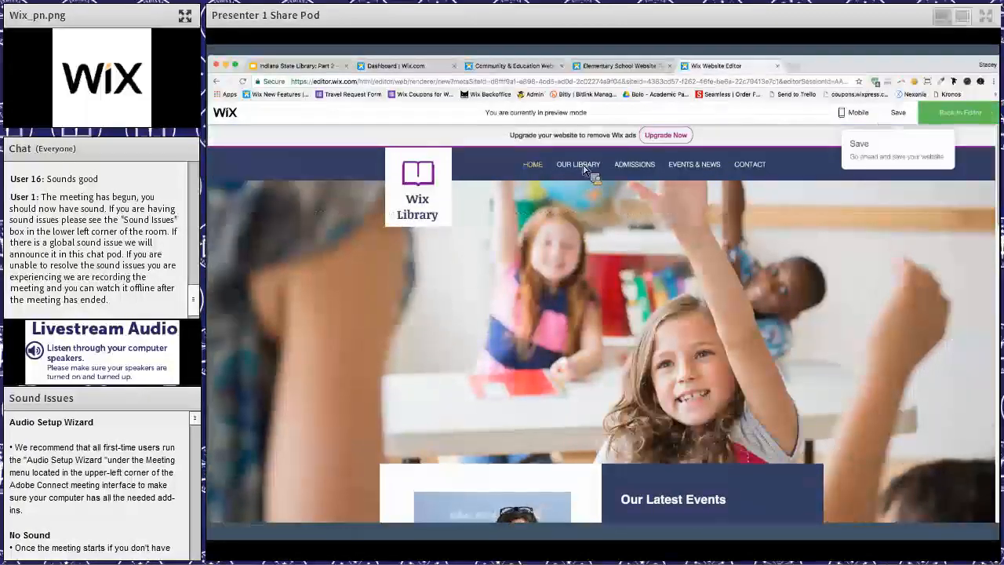
mouse_move(584, 174)
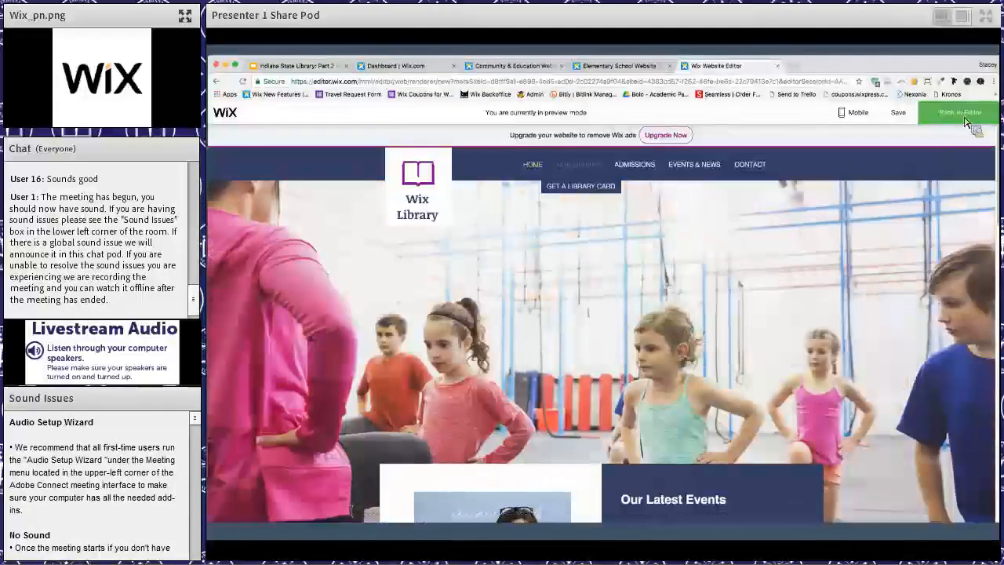
left_click(967, 115)
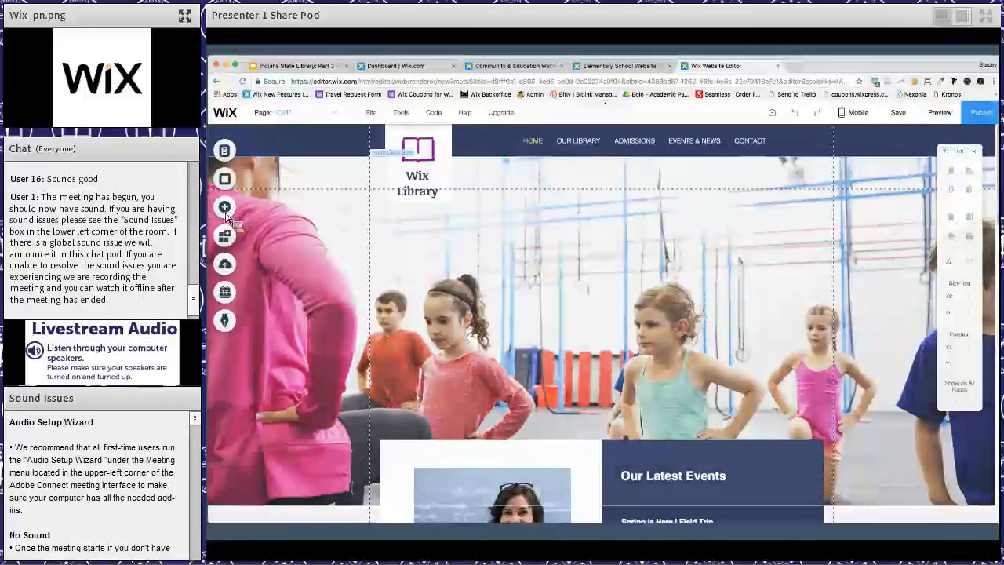
- View the EVENTS & NEWS page through the site menu, and return to the HOME page to look at its welcome and events sections
left_click(225, 153)
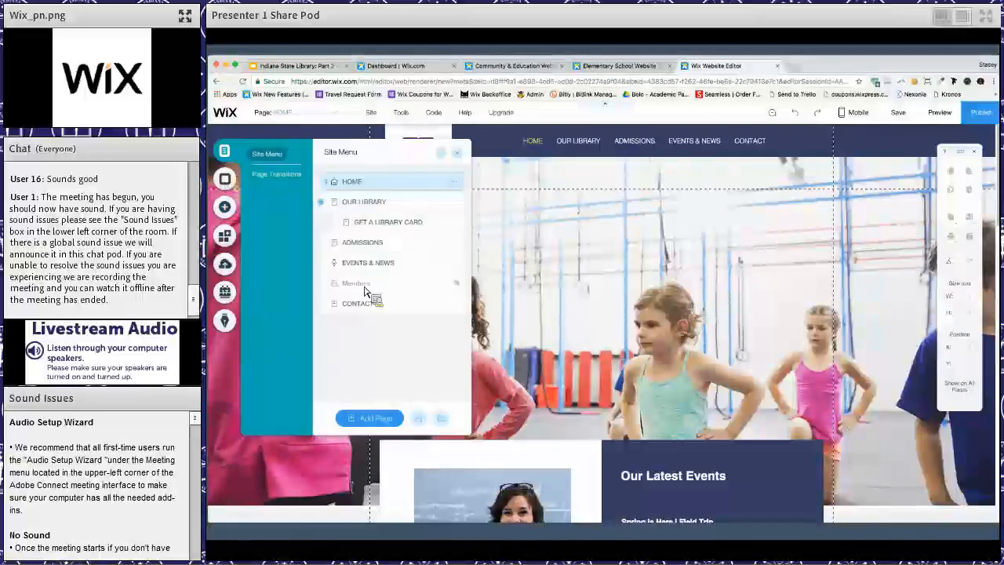
left_click_drag(373, 249, 410, 276)
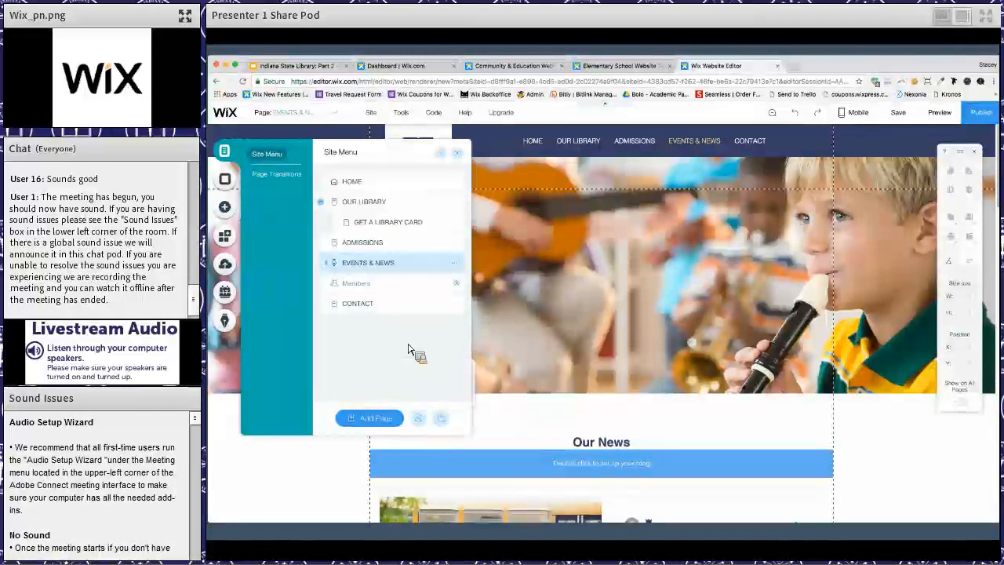
left_click(357, 185)
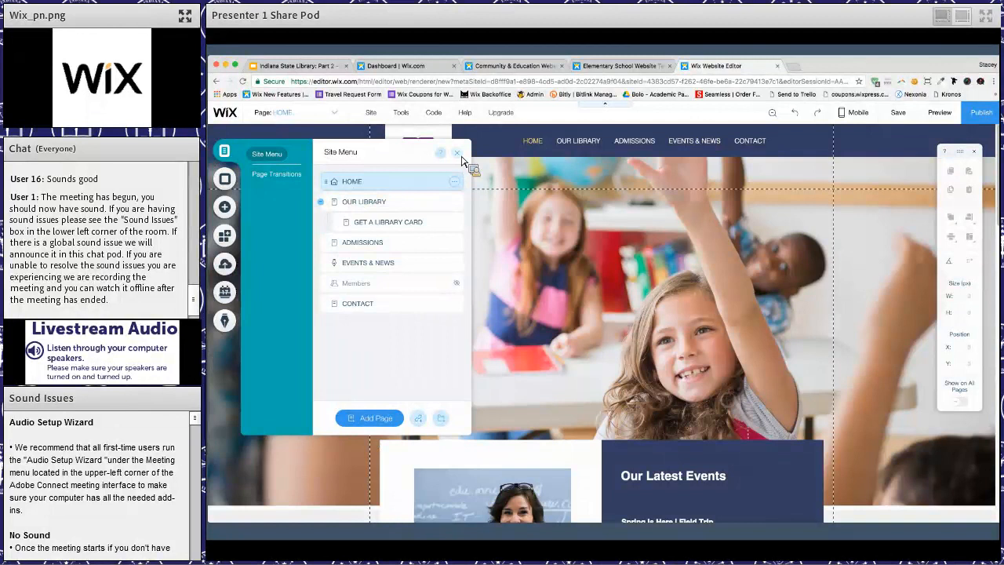
left_click(605, 310)
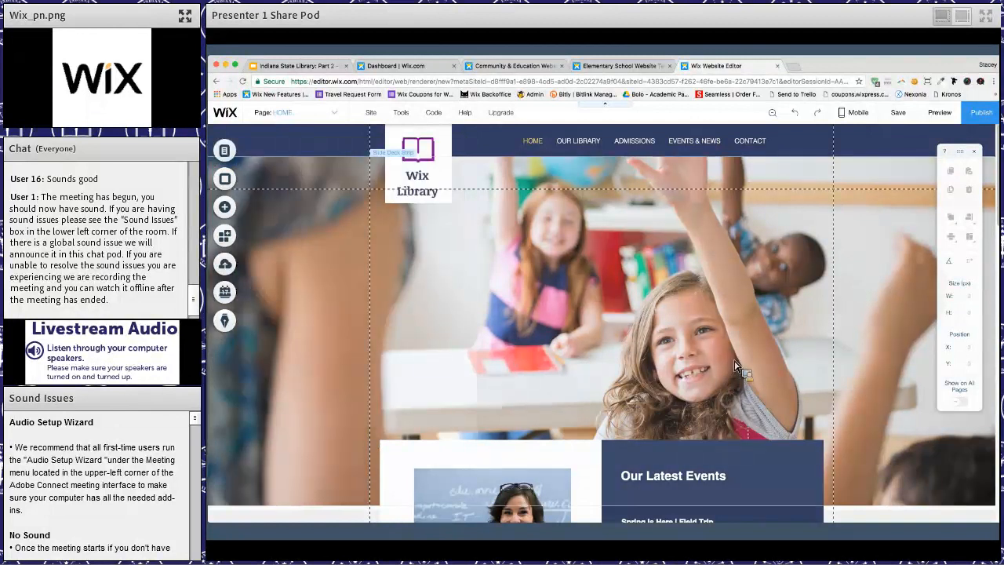
scroll(737, 364, "down", 5)
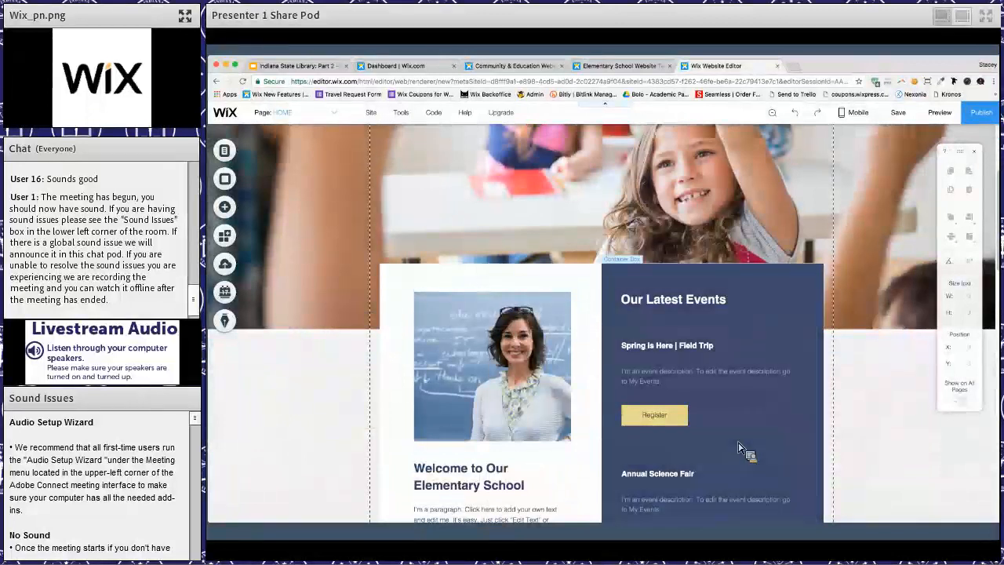
- Examine the Spring is Here and Annual Science Fair event widgets under Our Latest Events on the HOME page
scroll(737, 443, "down", 3)
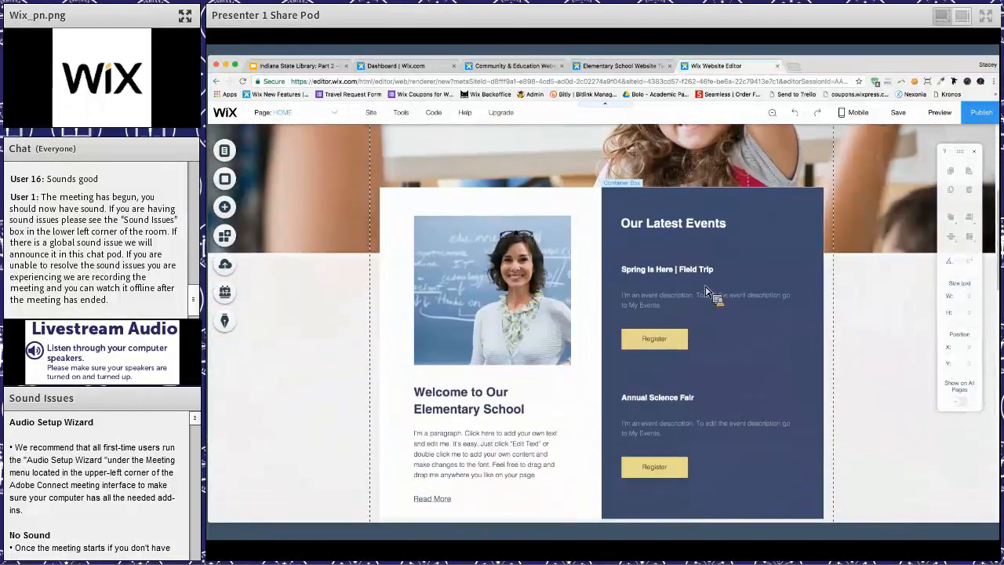
left_click(715, 297)
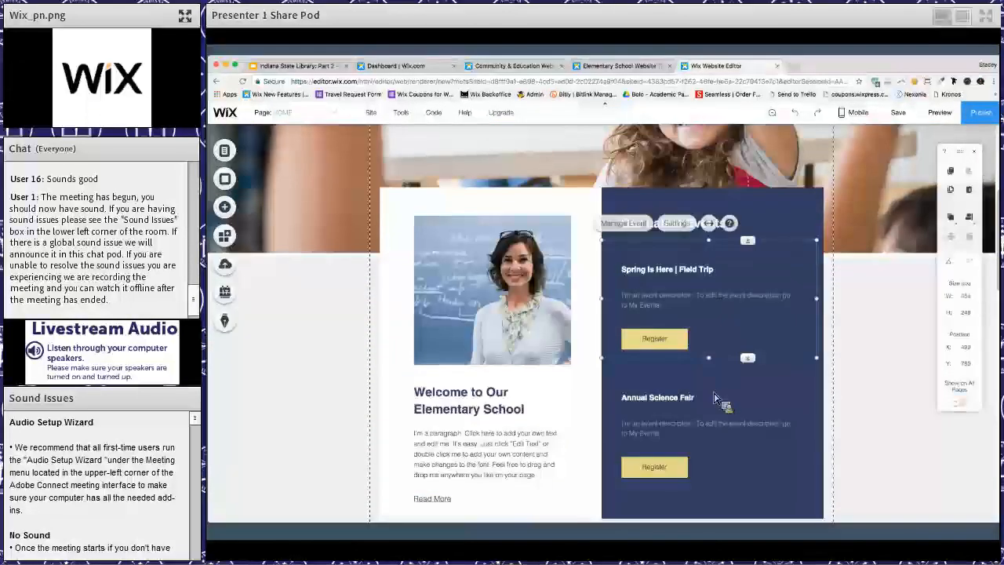
left_click(715, 400)
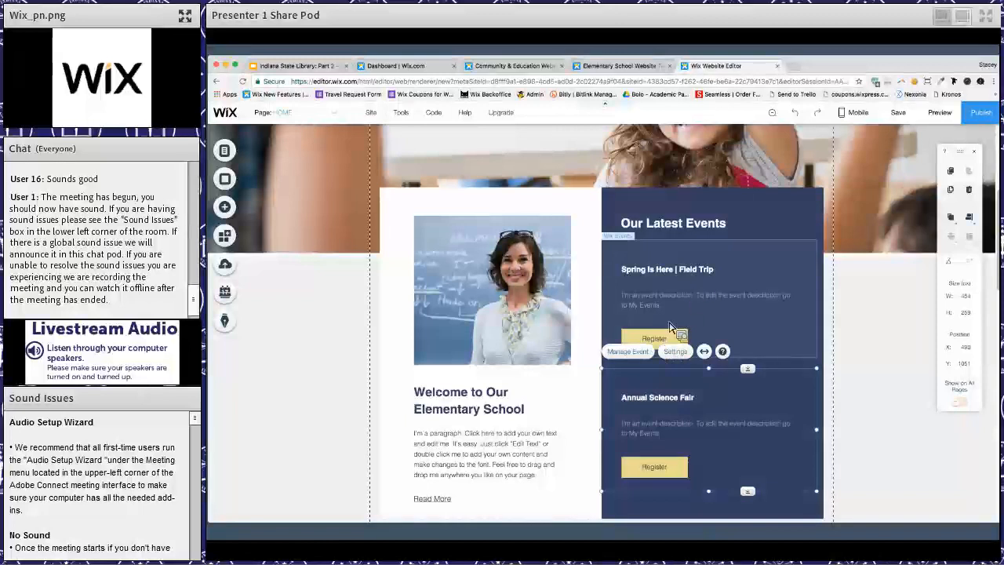
scroll(670, 333, "up", 5)
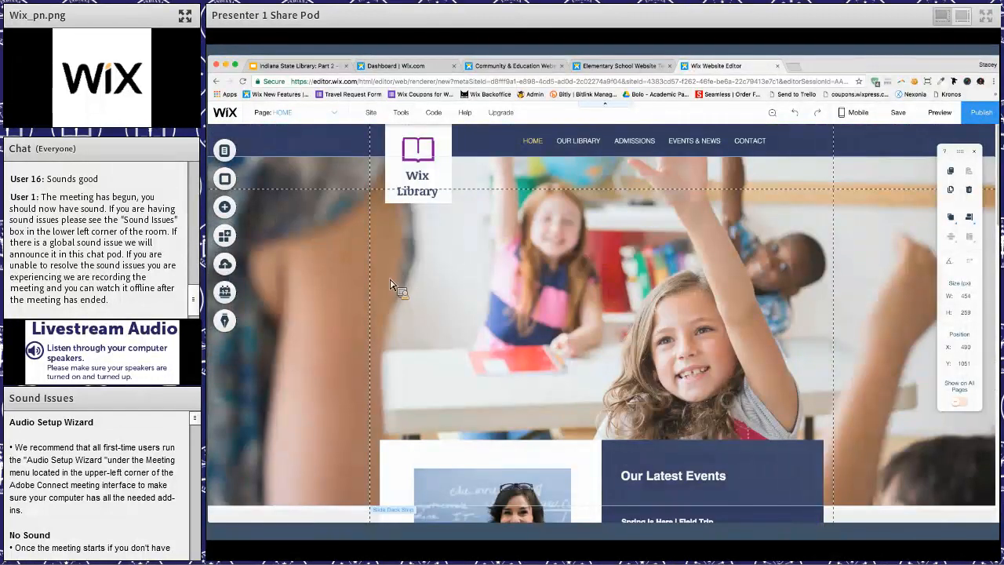
- Rename the EVENTS & NEWS page to NEWS in the site menu
left_click(224, 150)
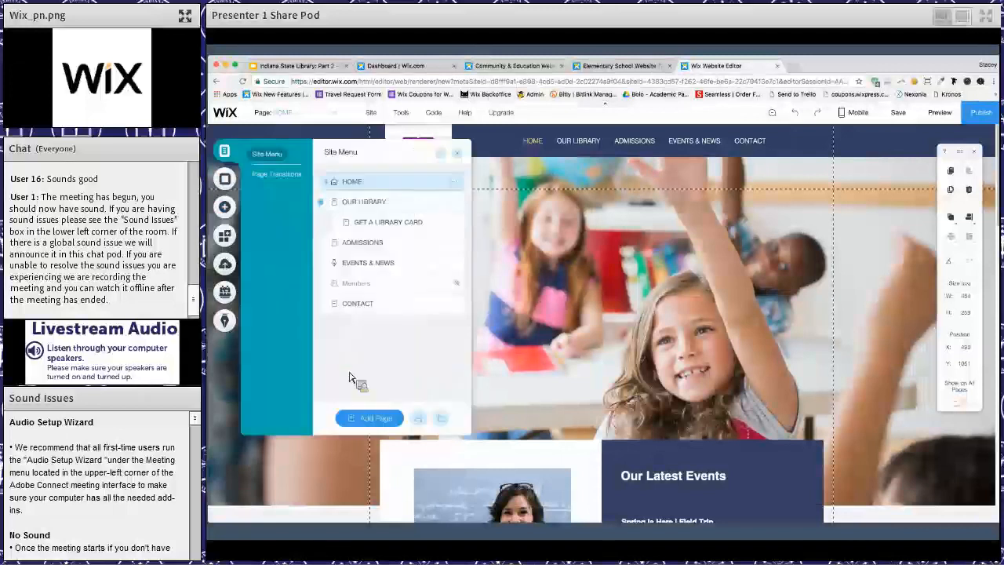
double_click(373, 271)
type("News")
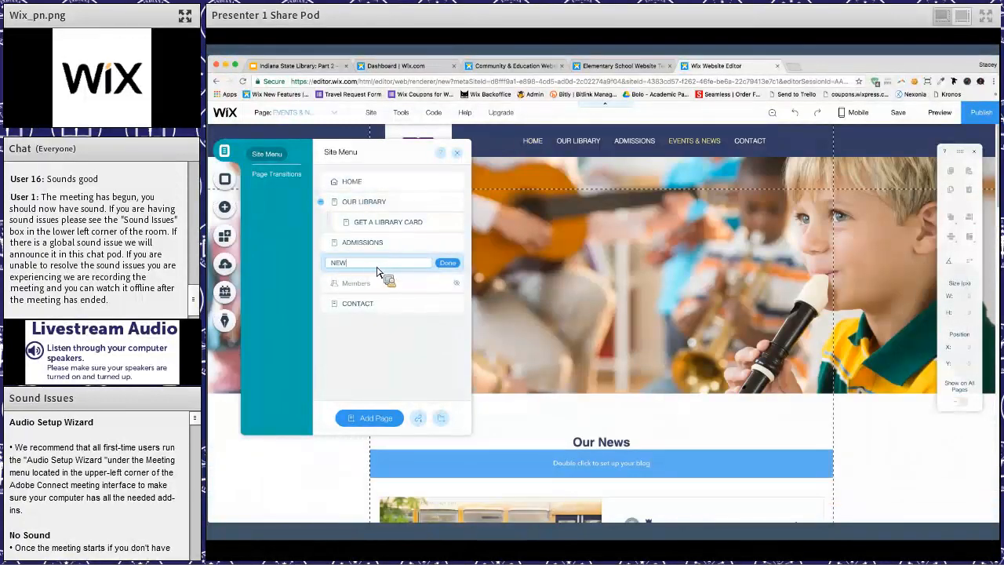
key("Return")
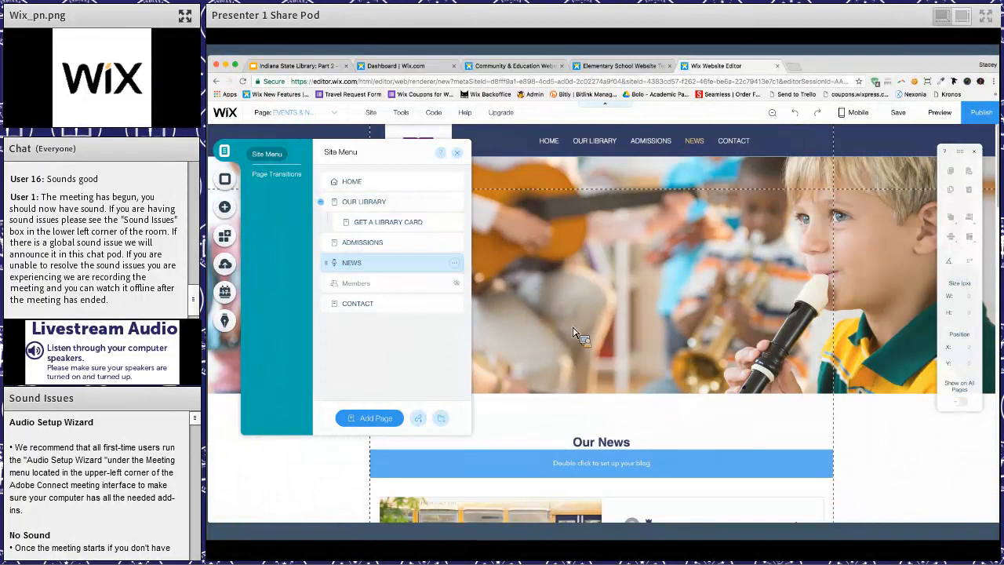
- Delete the upcoming events widget below the blog posts on the NEWS page
scroll(580, 376, "down", 5)
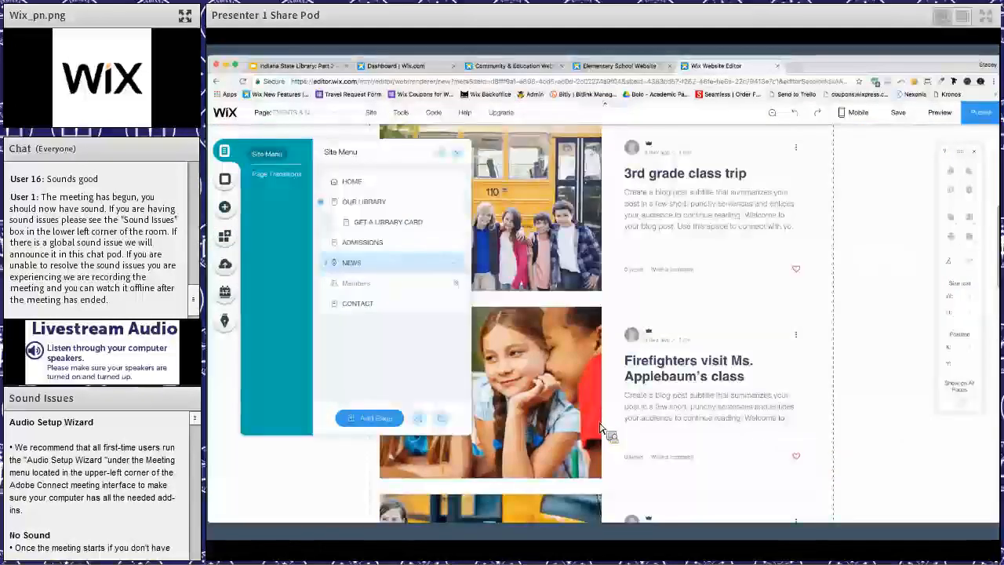
scroll(600, 427, "down", 8)
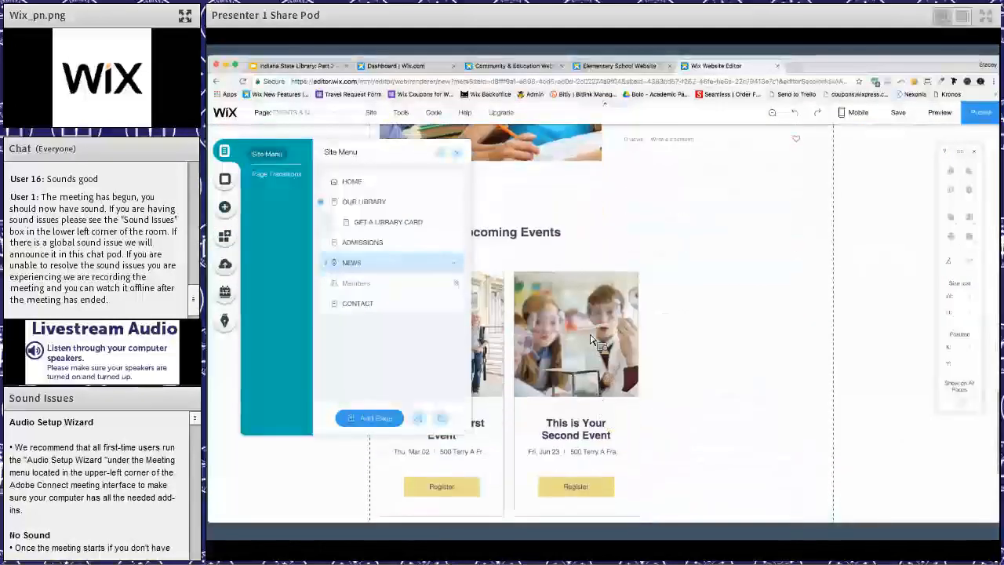
left_click(590, 342)
key("Delete")
scroll(239, 153, "up", 8)
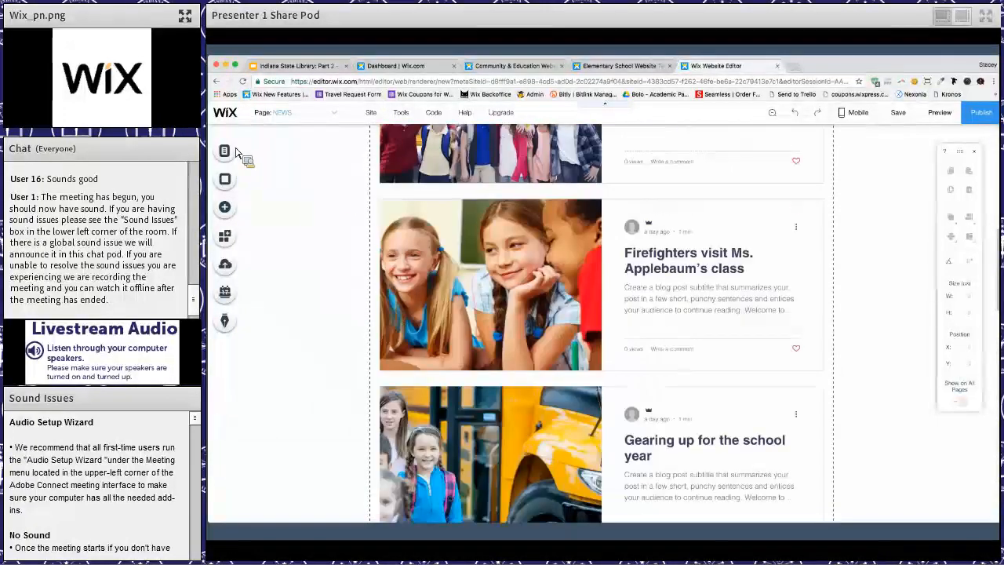
- Add a new page named EVENTS to the site menu and close the page list
left_click(224, 151)
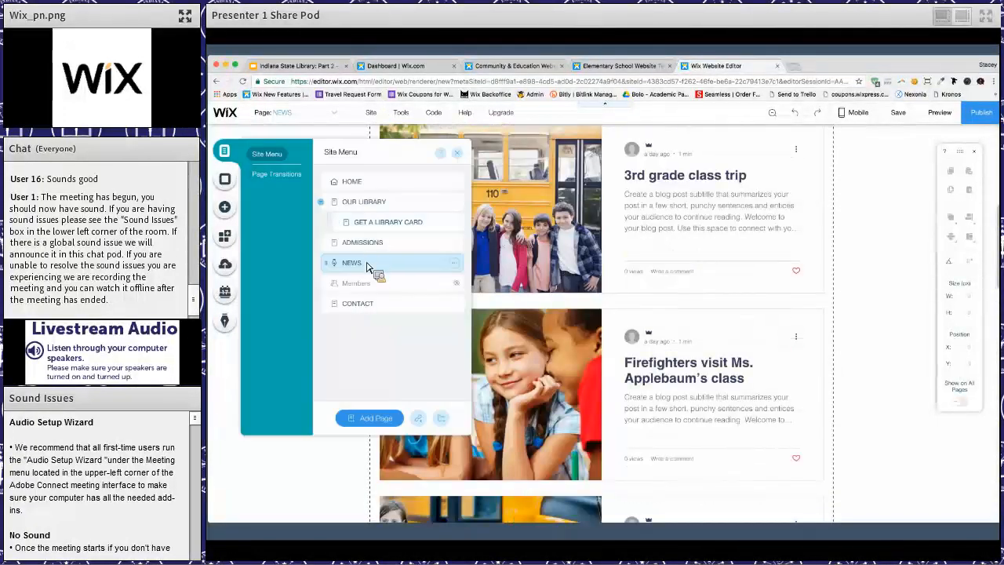
left_click(368, 419)
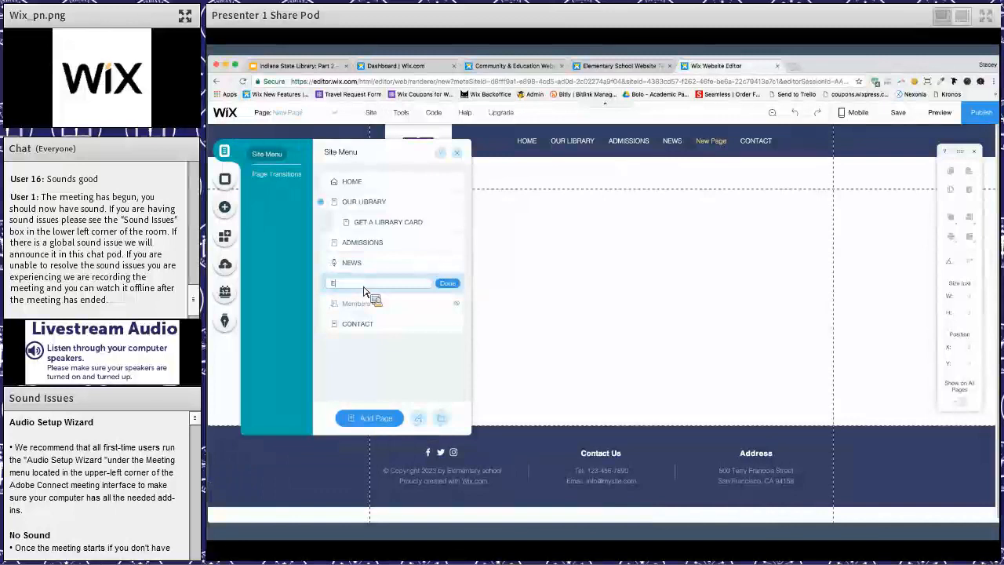
key("Return")
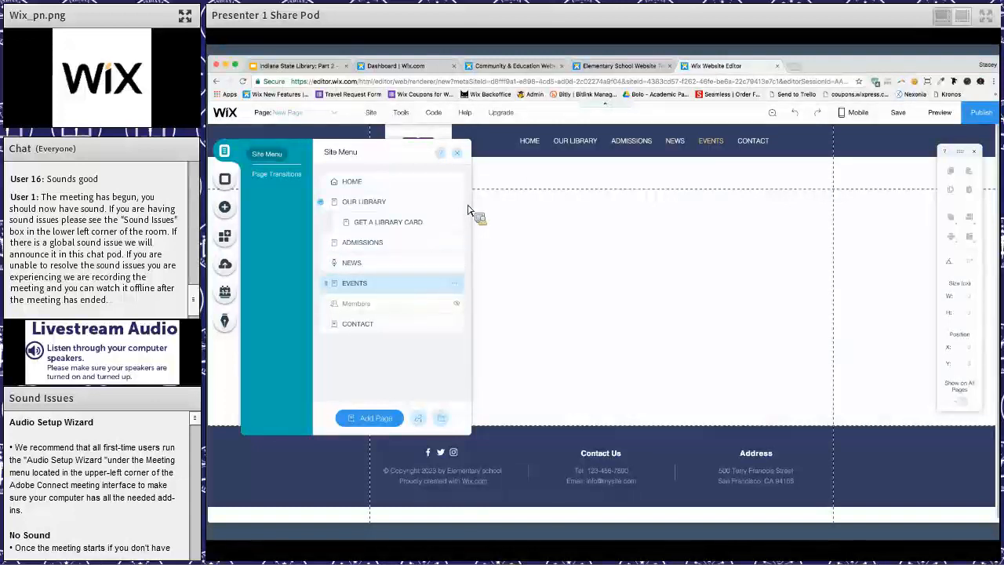
left_click(423, 273)
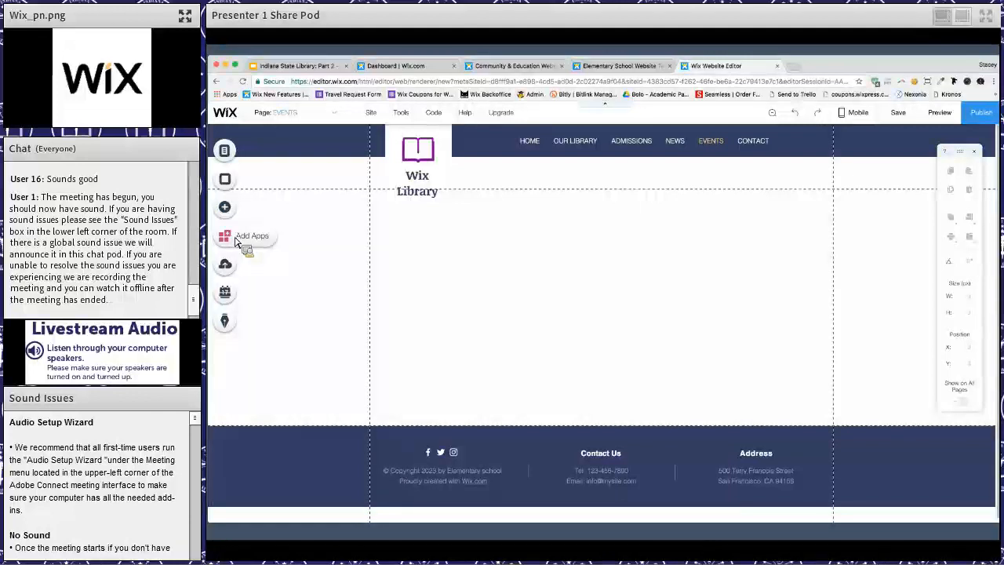
- Open the Events category in the Wix App Market
left_click(236, 241)
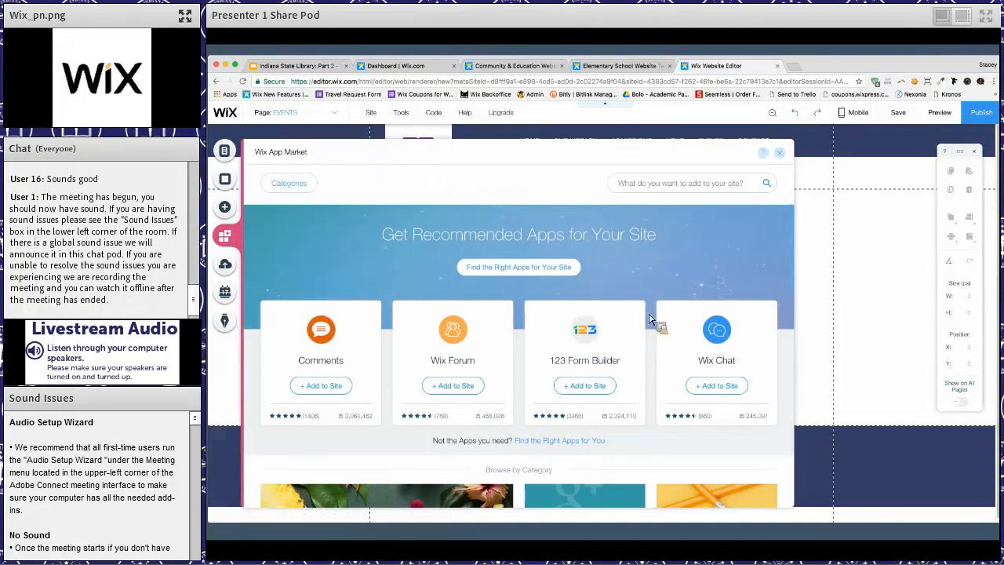
scroll(649, 319, "down", 1)
scroll(649, 319, "down", 10)
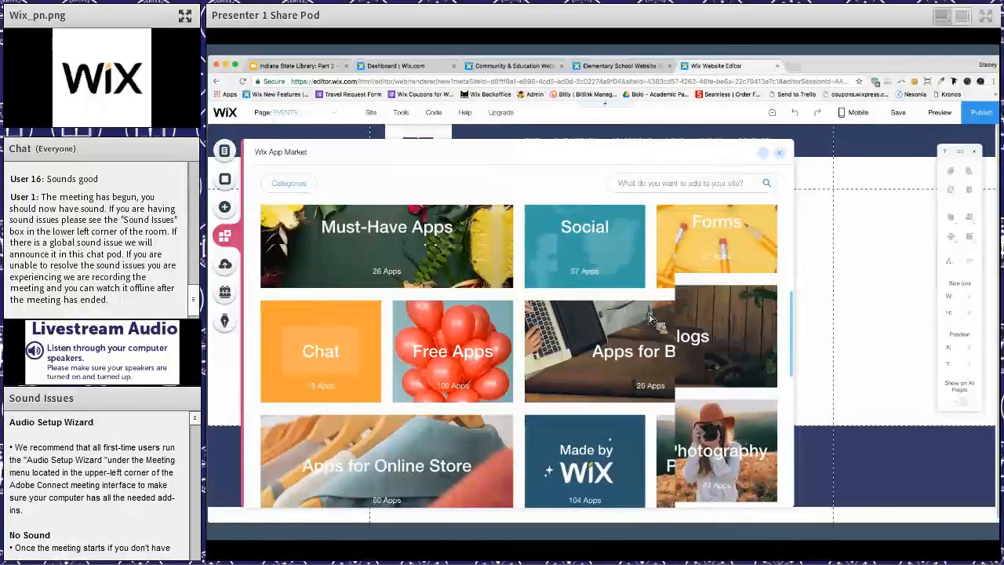
scroll(650, 319, "down", 3)
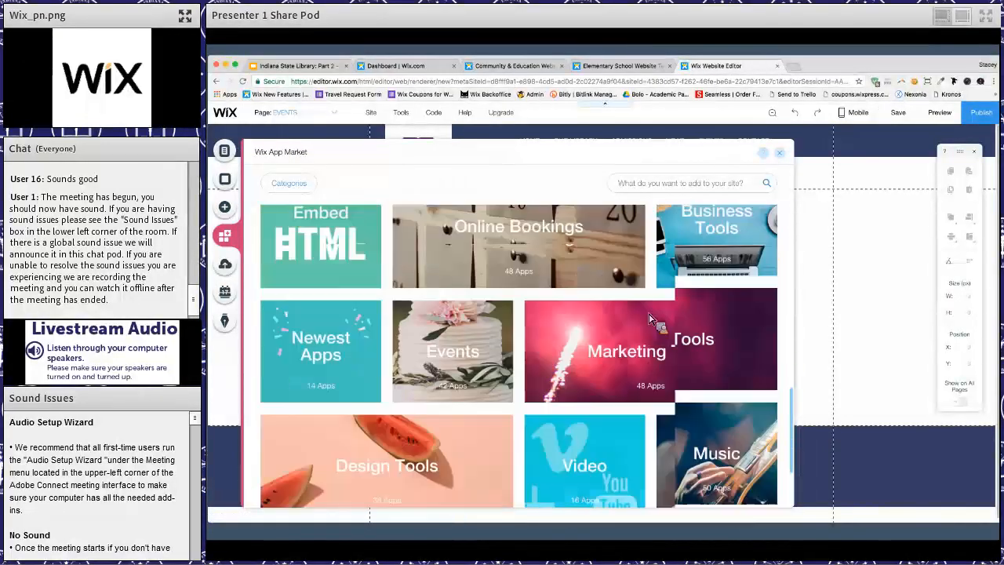
scroll(486, 345, "up", 2)
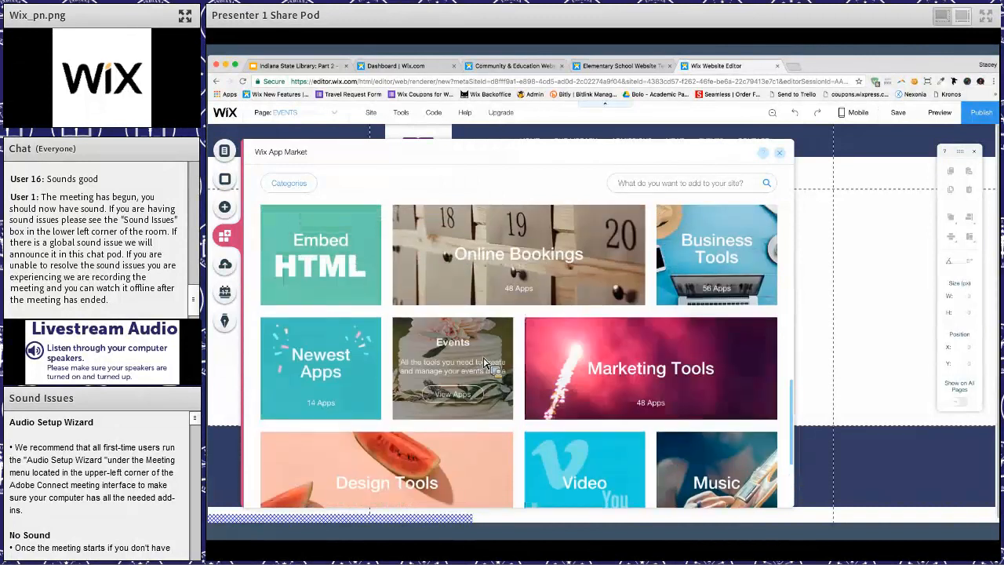
left_click(490, 356)
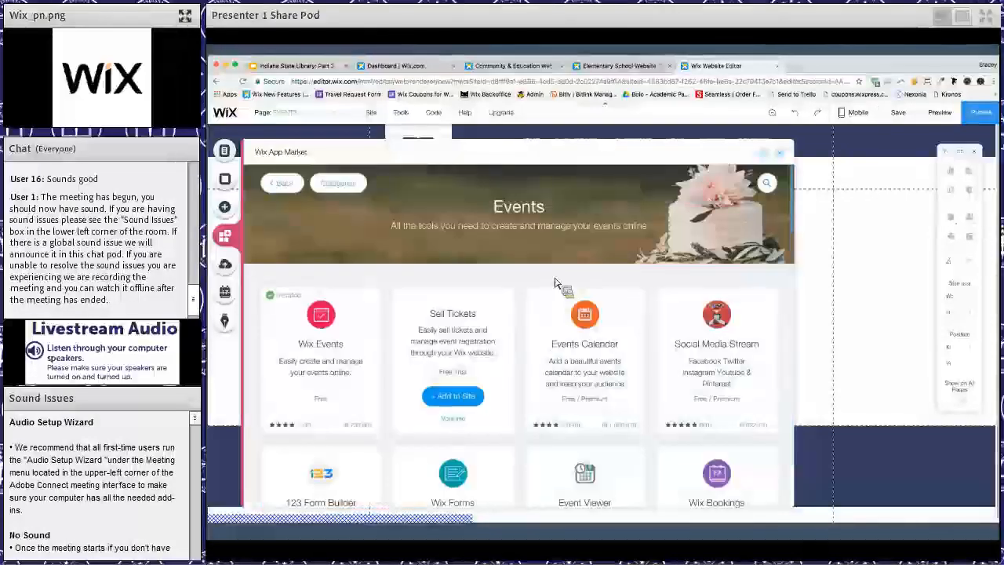
- Browse the Events category to examine apps such as Wix Events, Event Viewer, Wix Bookings, Calendar and Meetup
mouse_move(330, 353)
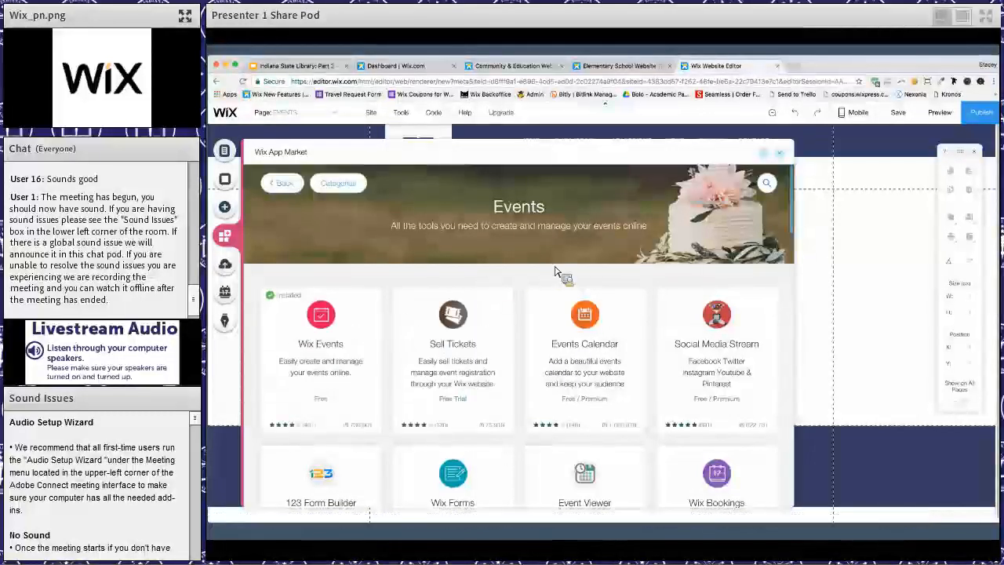
scroll(560, 275, "down", 2)
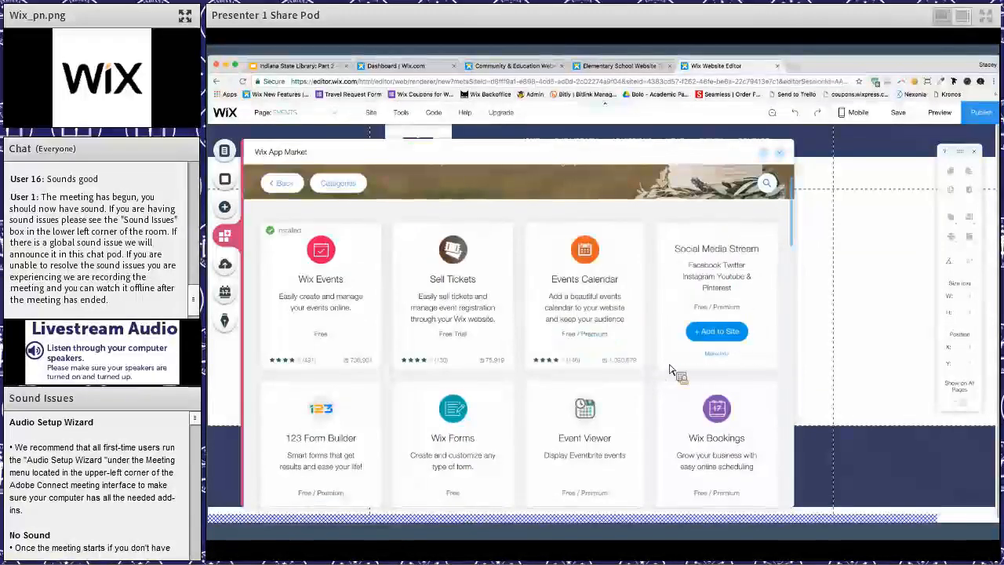
scroll(671, 369, "down", 2)
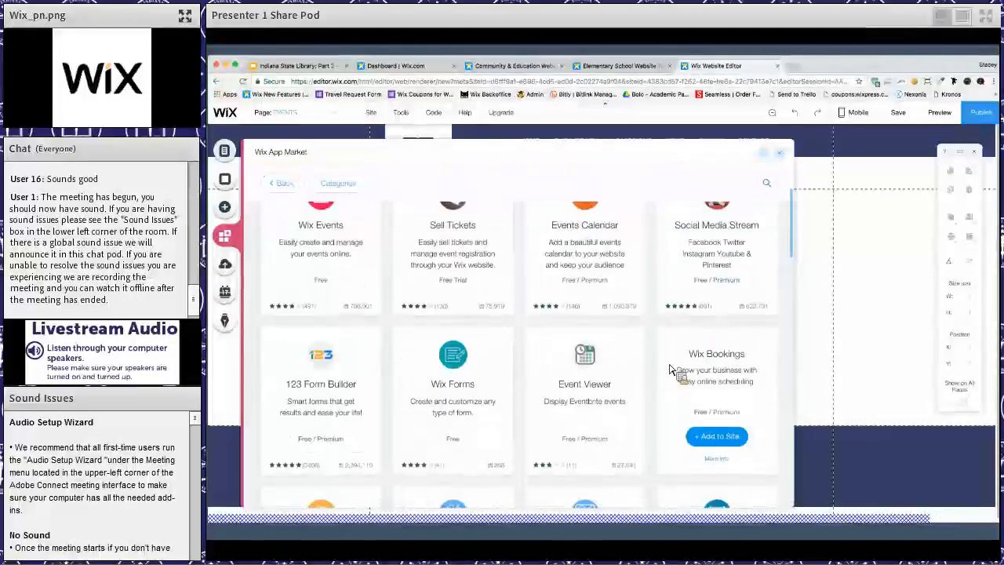
scroll(674, 357, "down", 1)
scroll(675, 353, "up", 3)
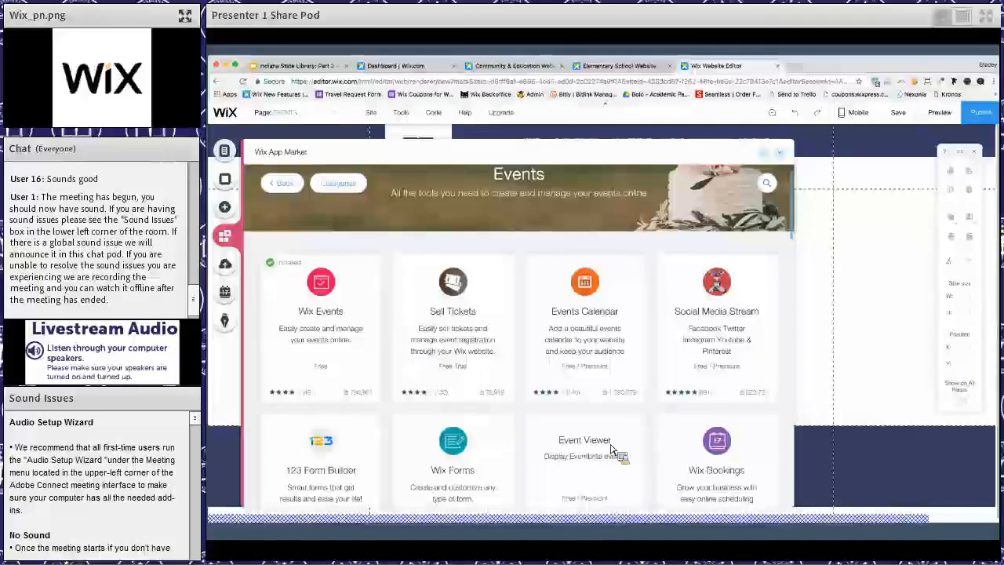
scroll(611, 448, "down", 2)
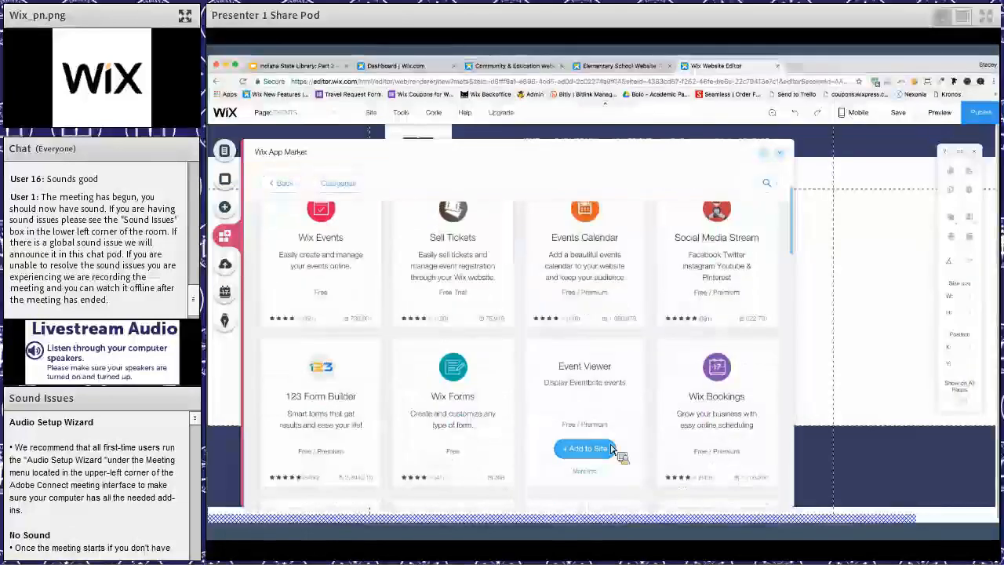
scroll(612, 448, "down", 2)
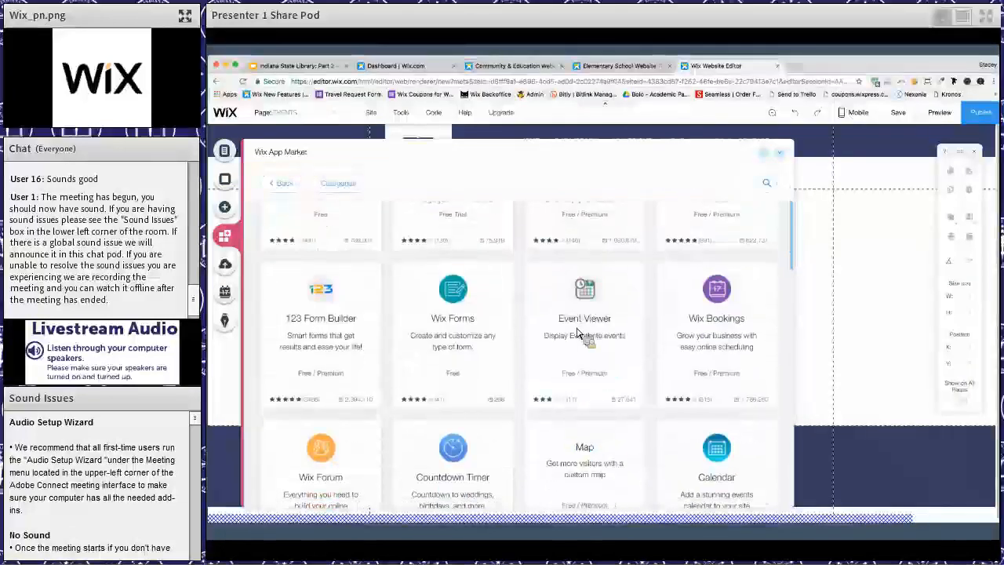
mouse_move(578, 333)
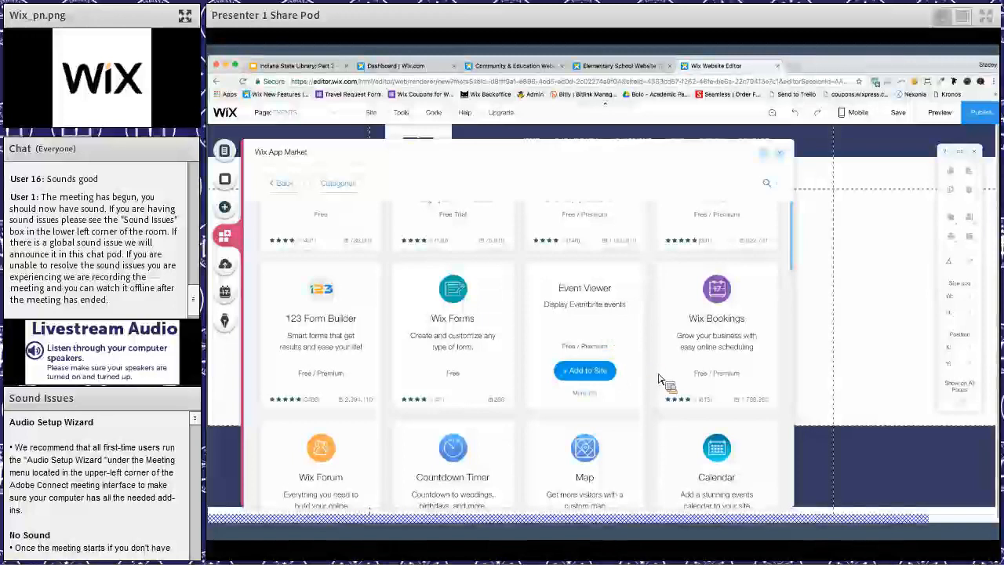
scroll(662, 376, "down", 3)
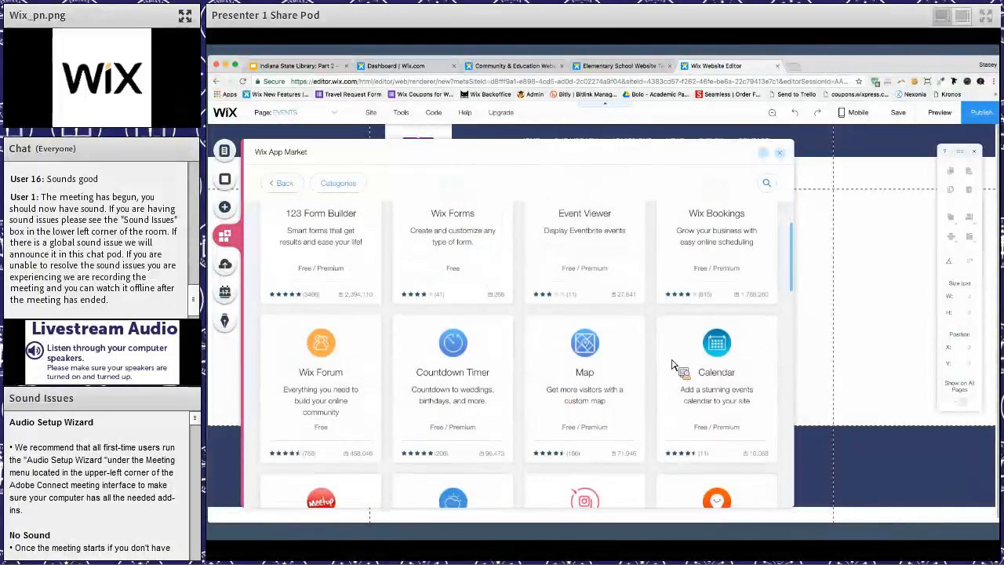
scroll(720, 320, "up", 2)
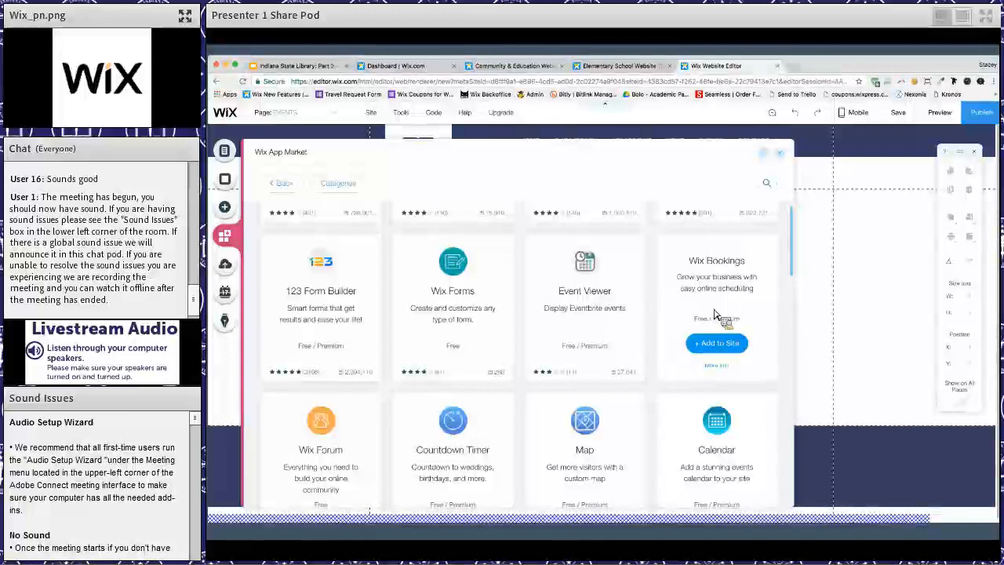
scroll(690, 345, "down", 3)
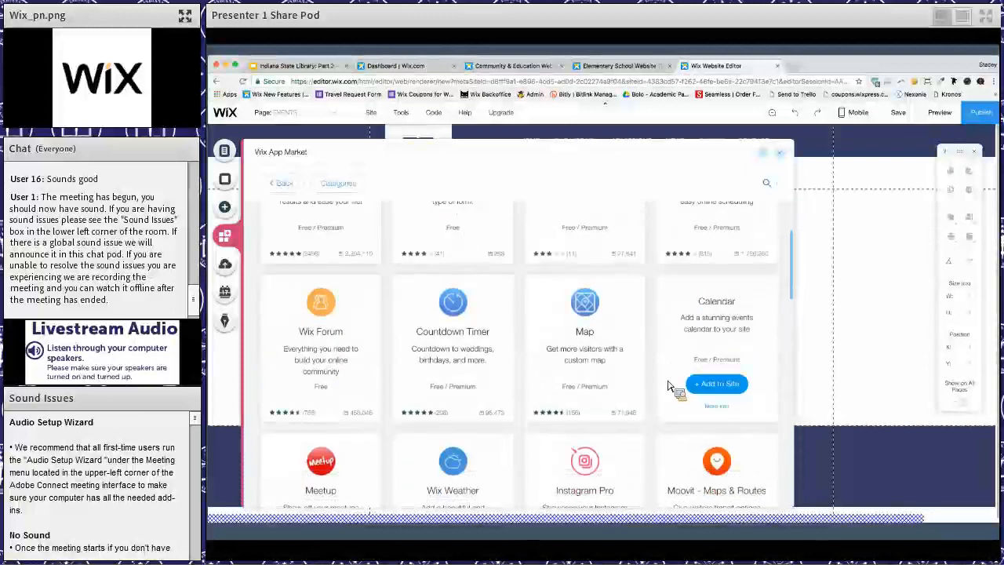
scroll(668, 386, "down", 3)
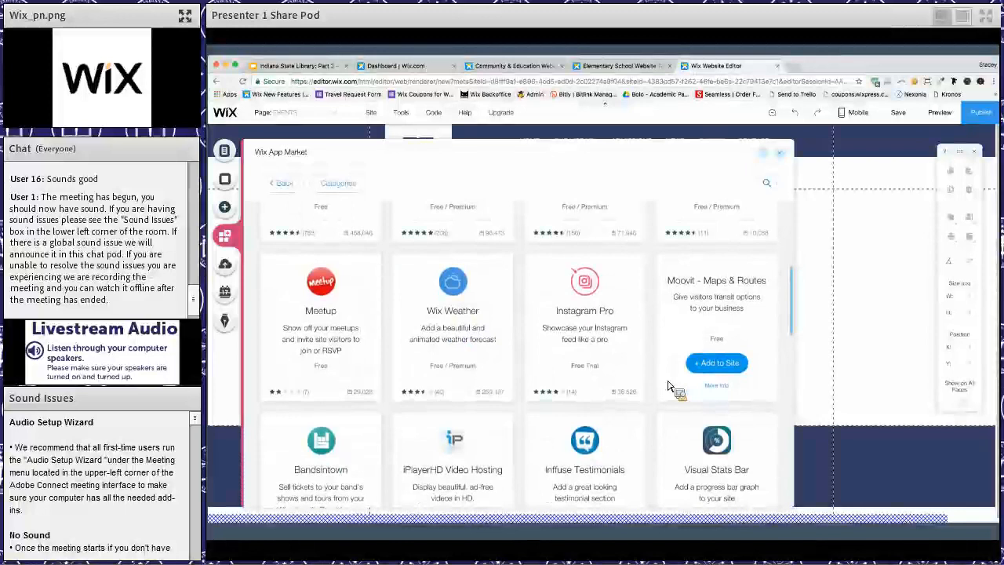
scroll(668, 386, "down", 2)
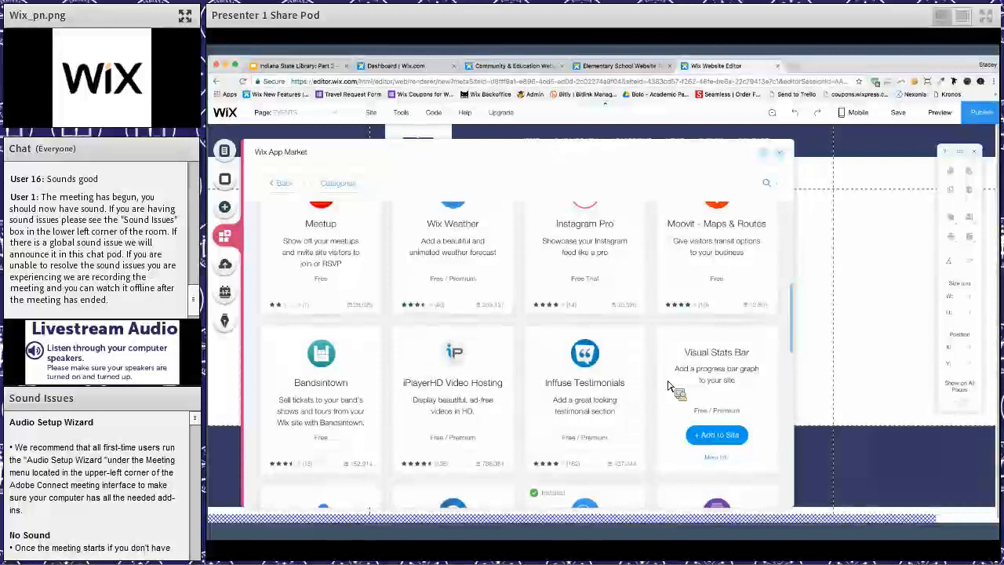
scroll(668, 386, "down", 2)
scroll(668, 386, "up", 6)
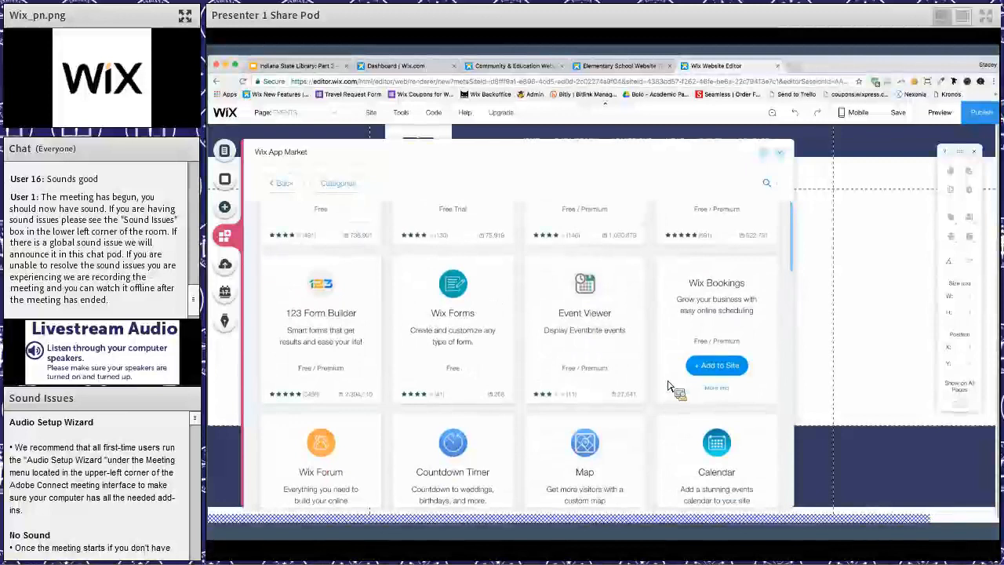
scroll(668, 386, "up", 4)
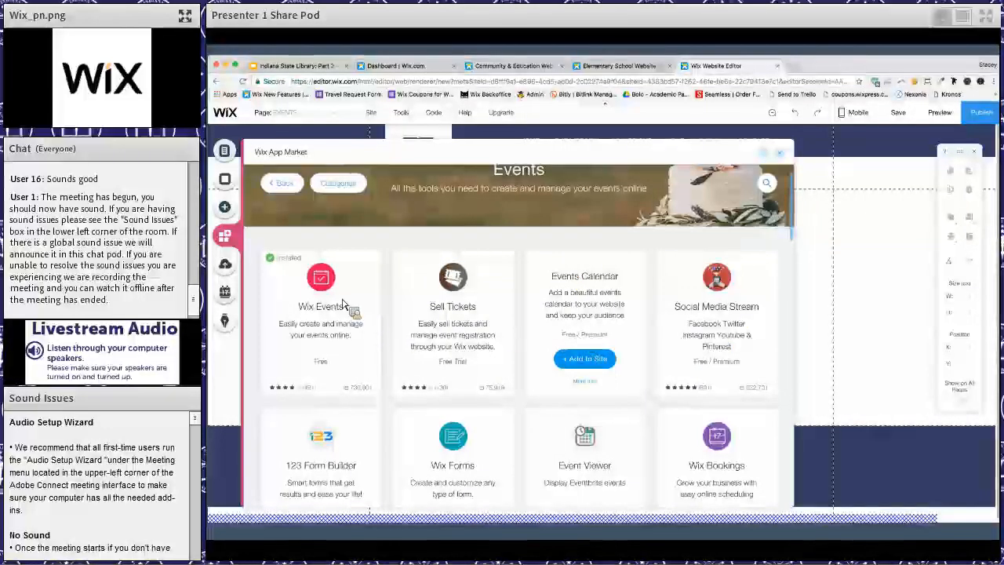
- Add the Wix Events widget to the EVENTS page and move it down below the header and Wix Library logo
mouse_move(349, 339)
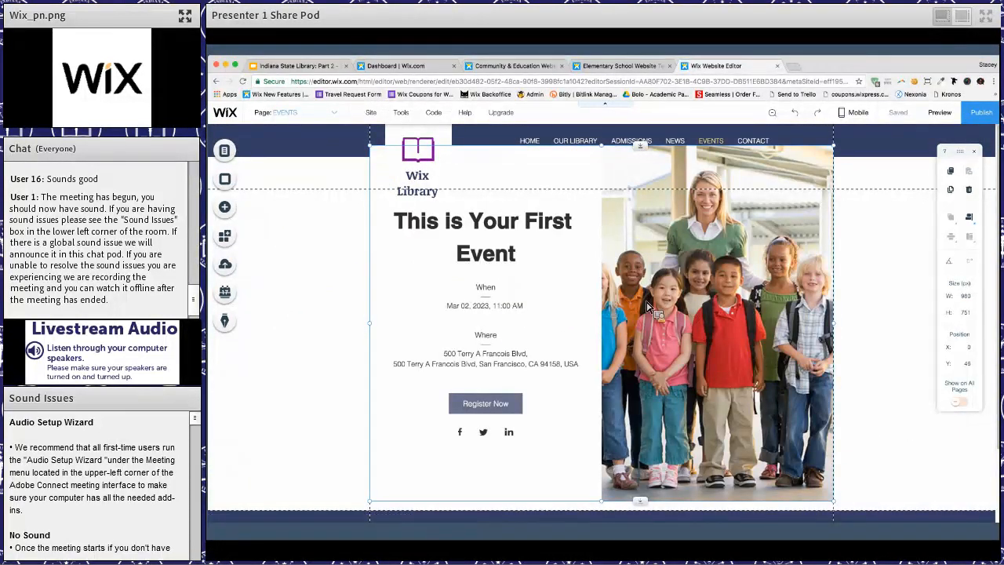
left_click_drag(649, 236, 651, 308)
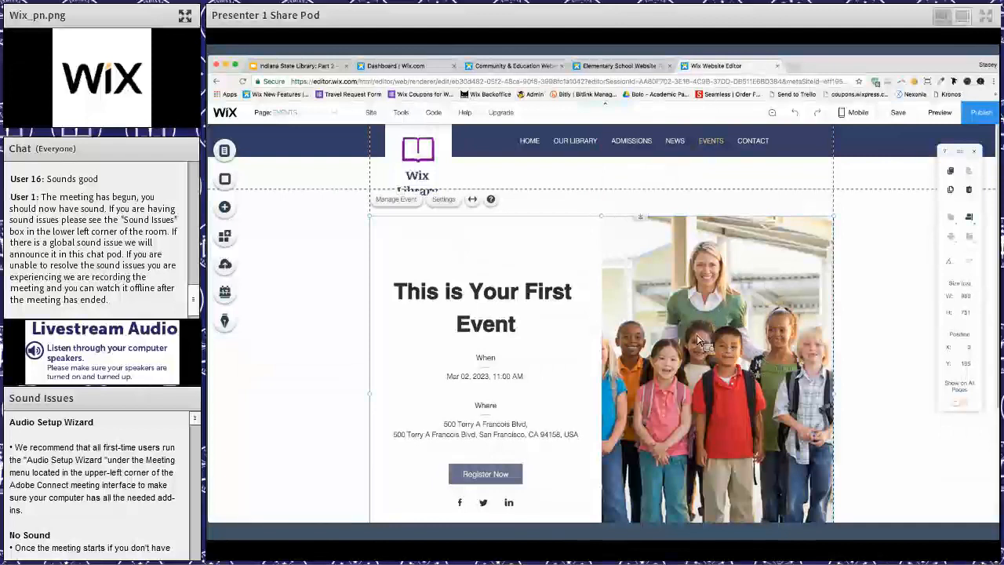
- Start creating the first event from the settings of the Wix Events widget on the EVENTS page
scroll(700, 342, "down", 2)
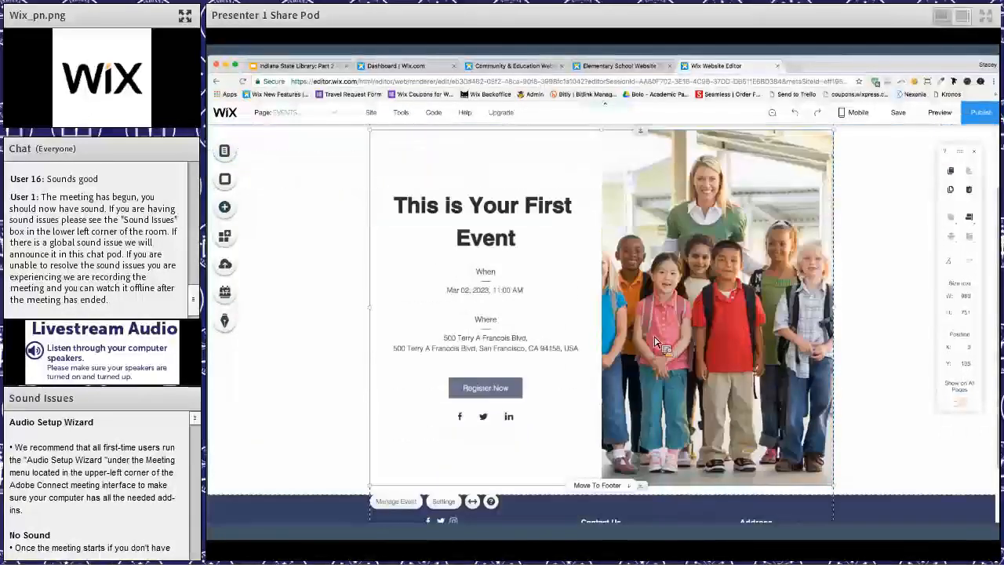
scroll(509, 355, "up", 2)
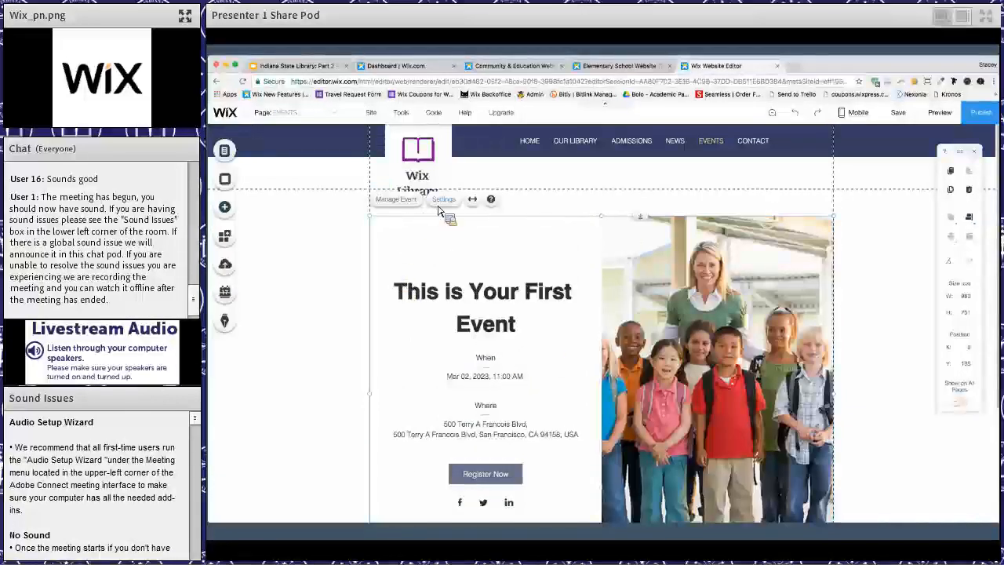
left_click(440, 202)
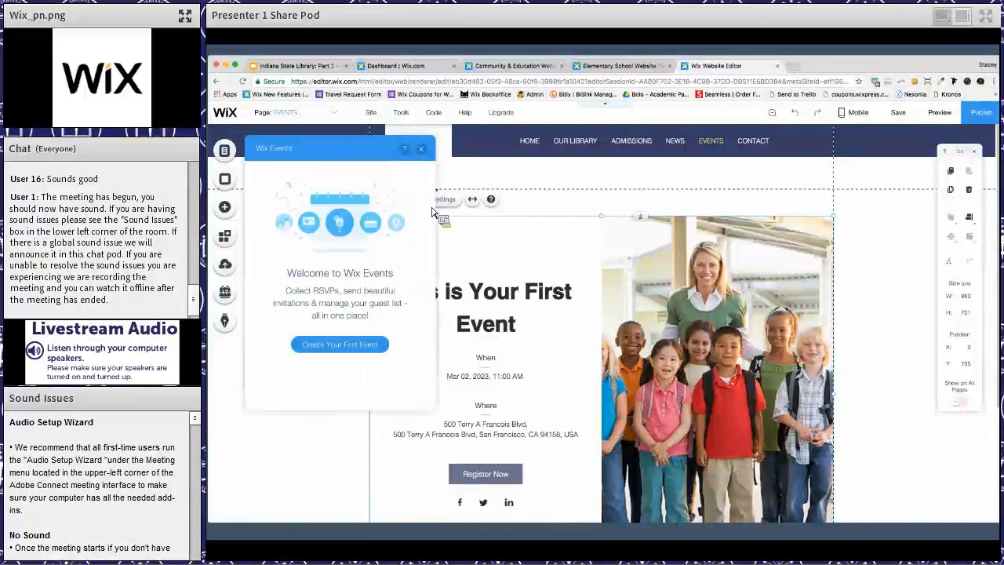
left_click(339, 345)
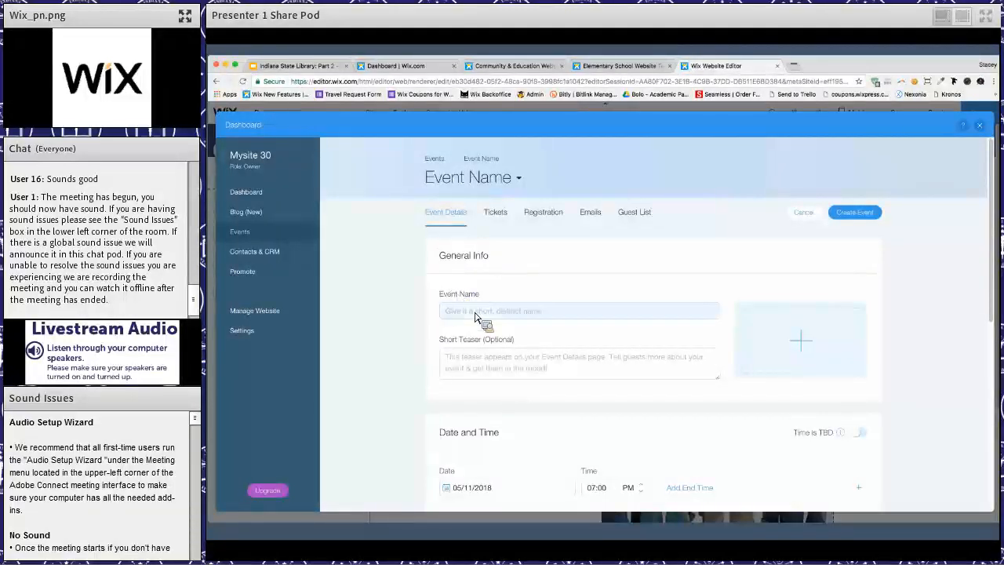
- Name the new event "Reading Group Orientation"
left_click(474, 316)
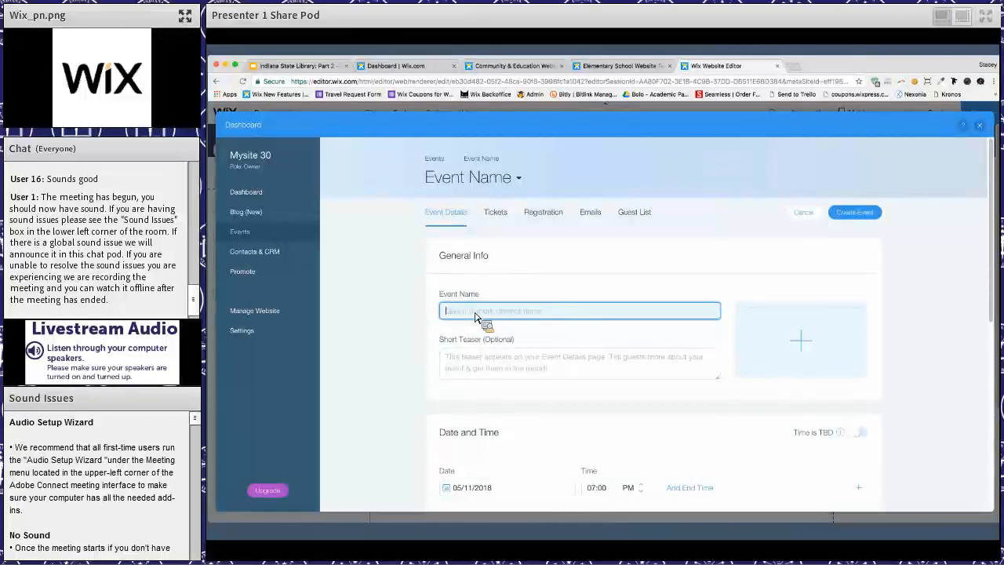
type("Readin")
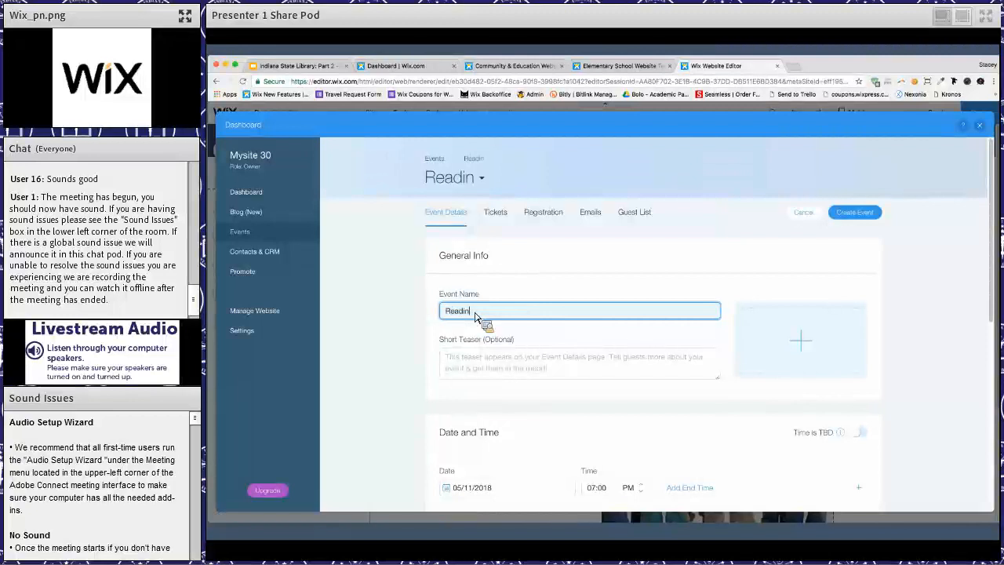
type("g Group")
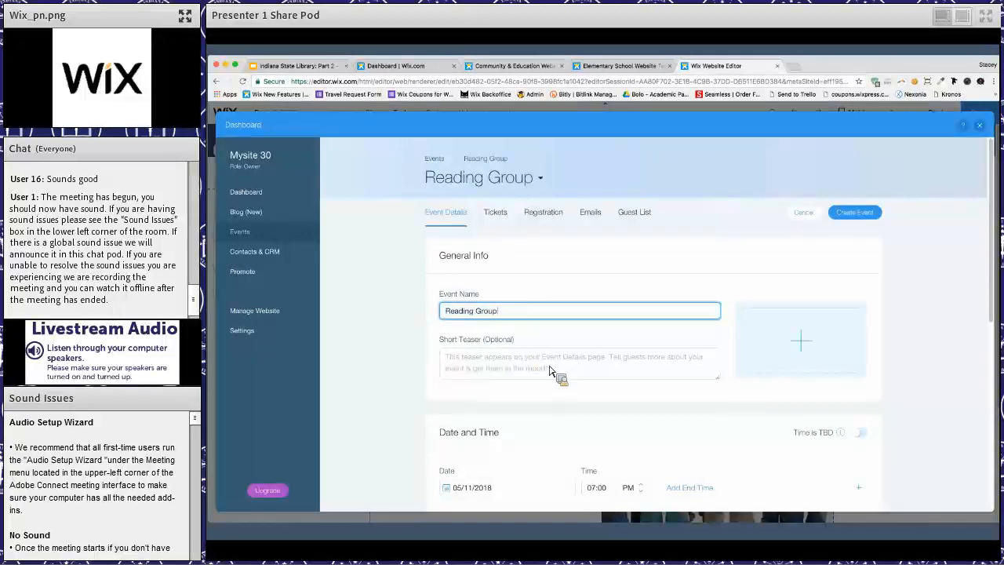
type(" Orientation")
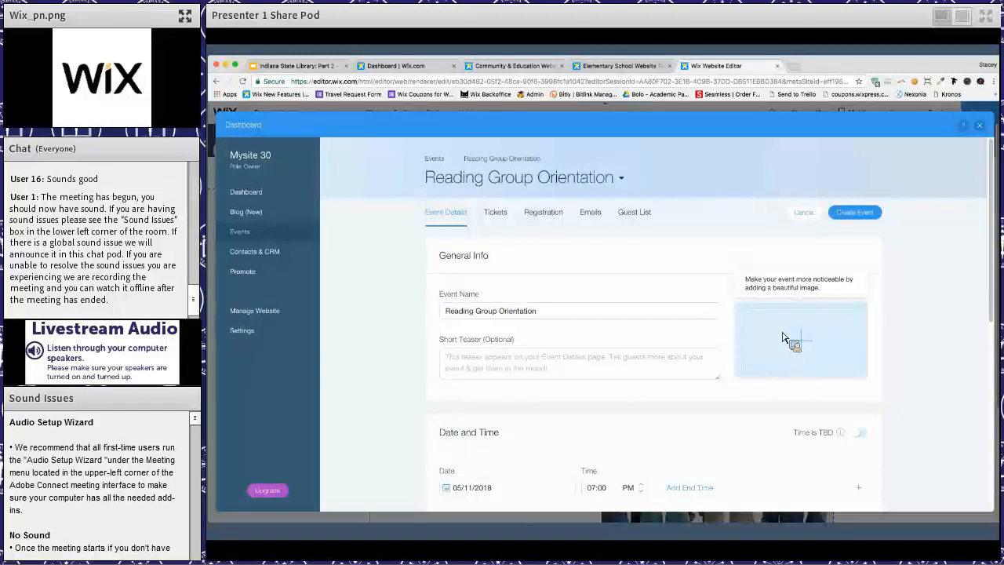
- Open the event's image chooser, view the social image sources, and show all images offered free from Wix
left_click(782, 338)
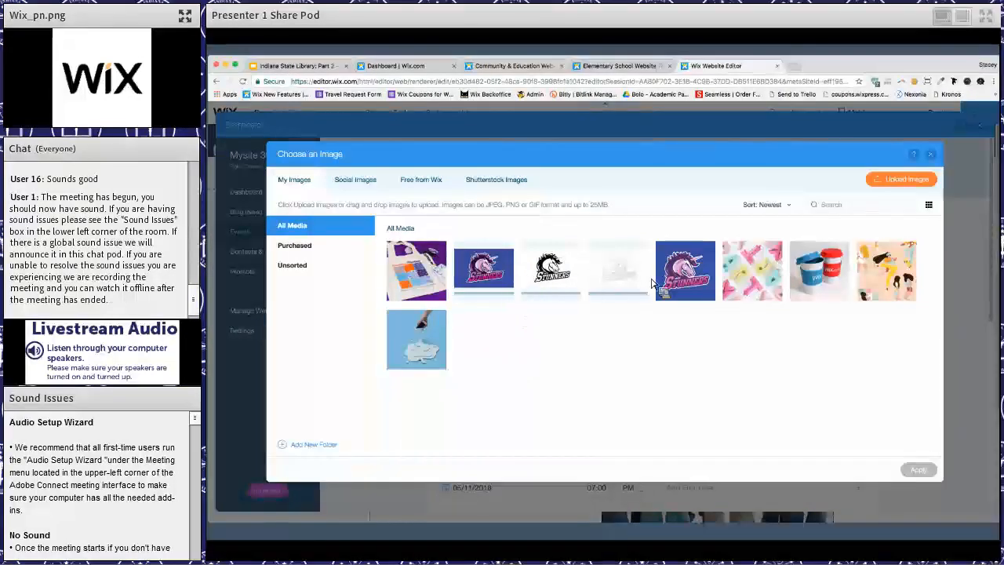
mouse_move(692, 271)
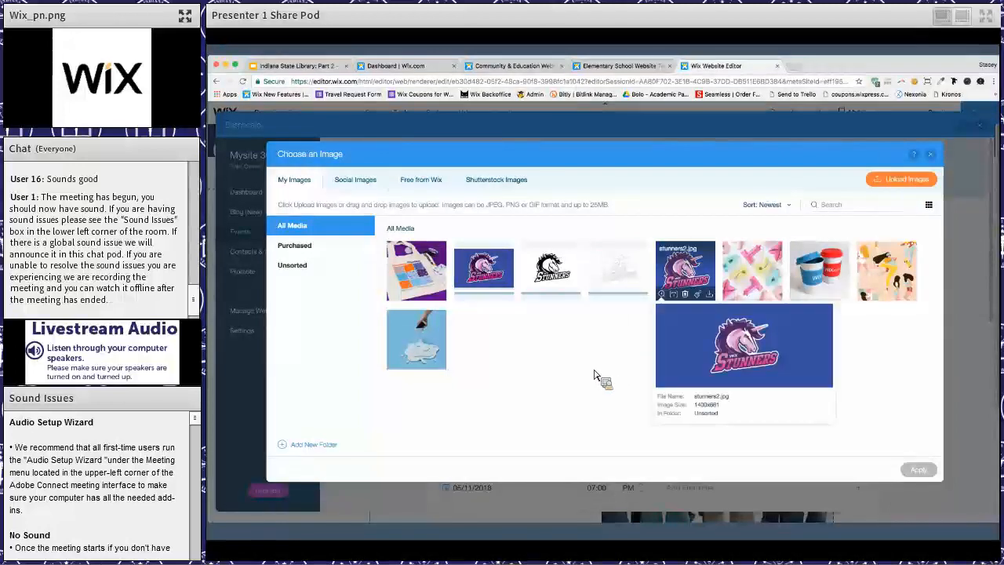
left_click(357, 180)
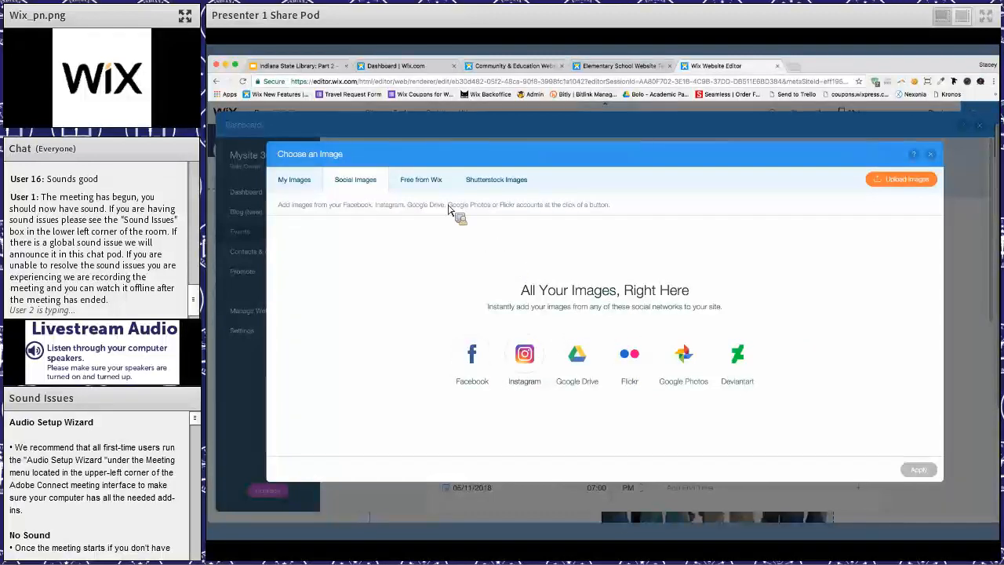
left_click(425, 186)
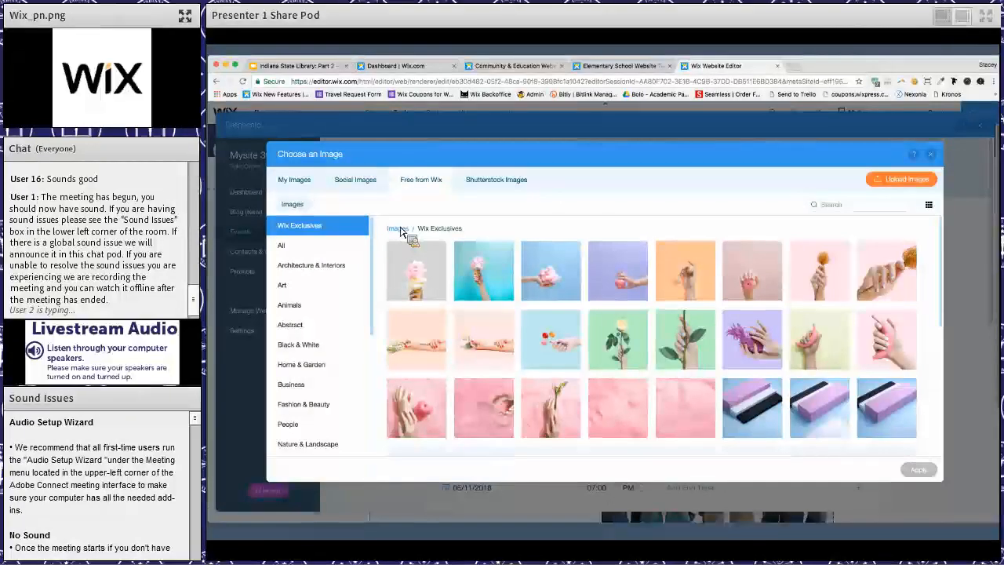
left_click(294, 247)
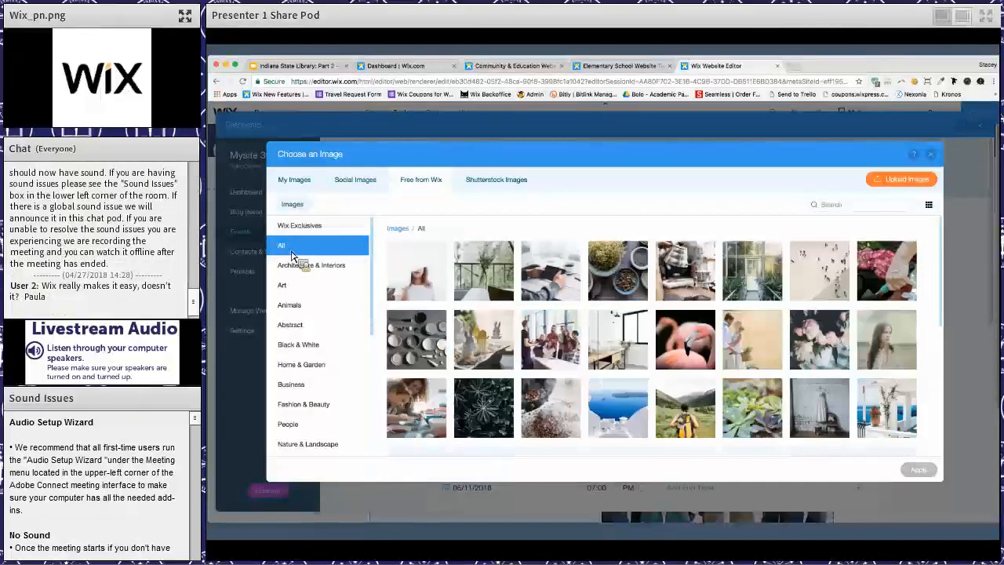
- Search the free Wix images for "library" and apply the picture of a person standing at white bookshelves as the event image
left_click(858, 207)
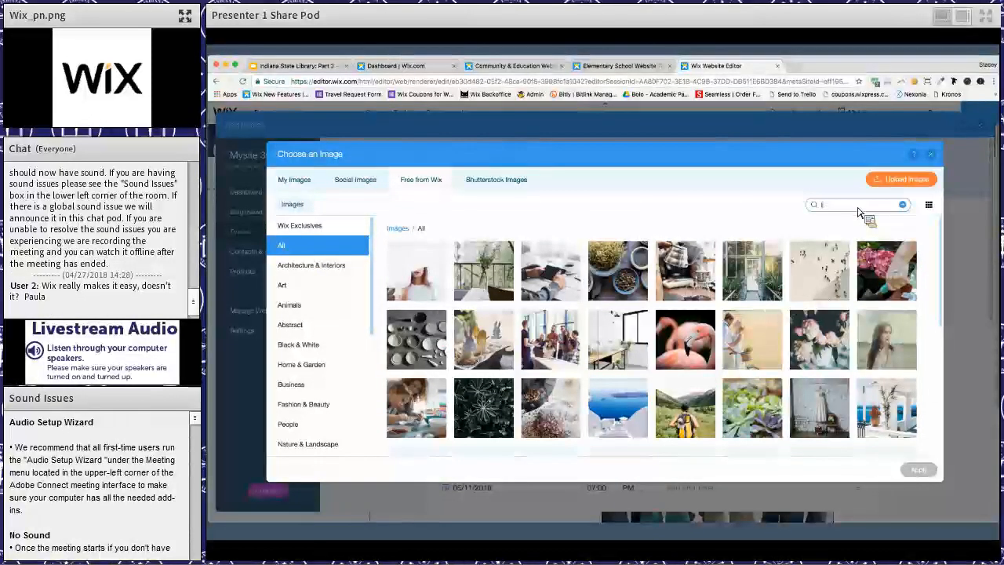
type("library")
key("Return")
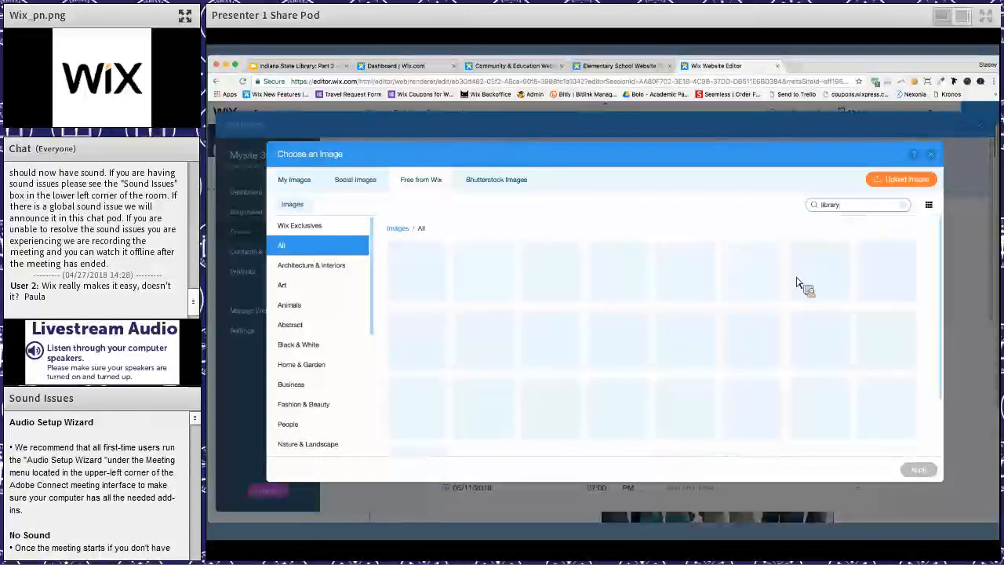
scroll(745, 345, "down", 1)
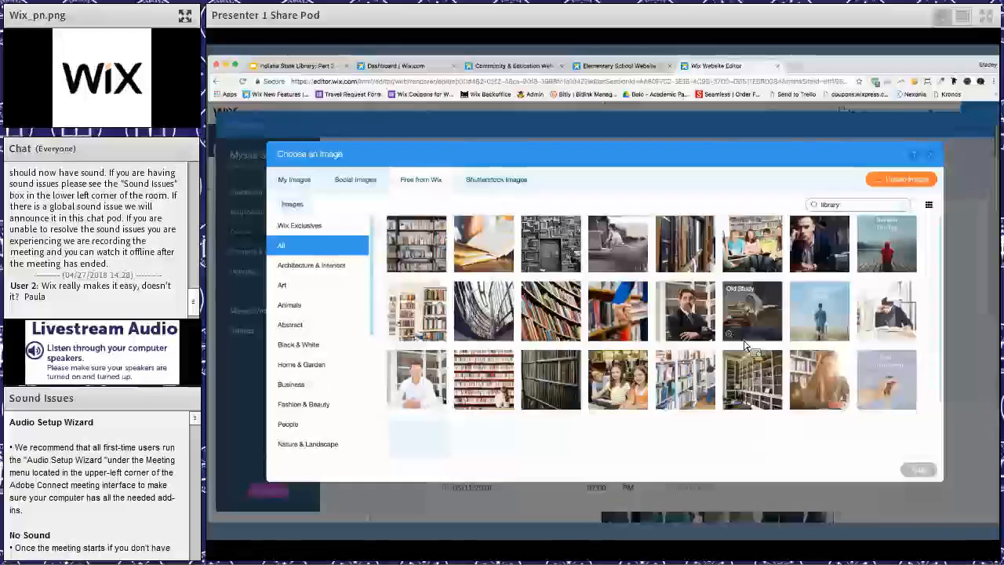
scroll(739, 345, "up", 1)
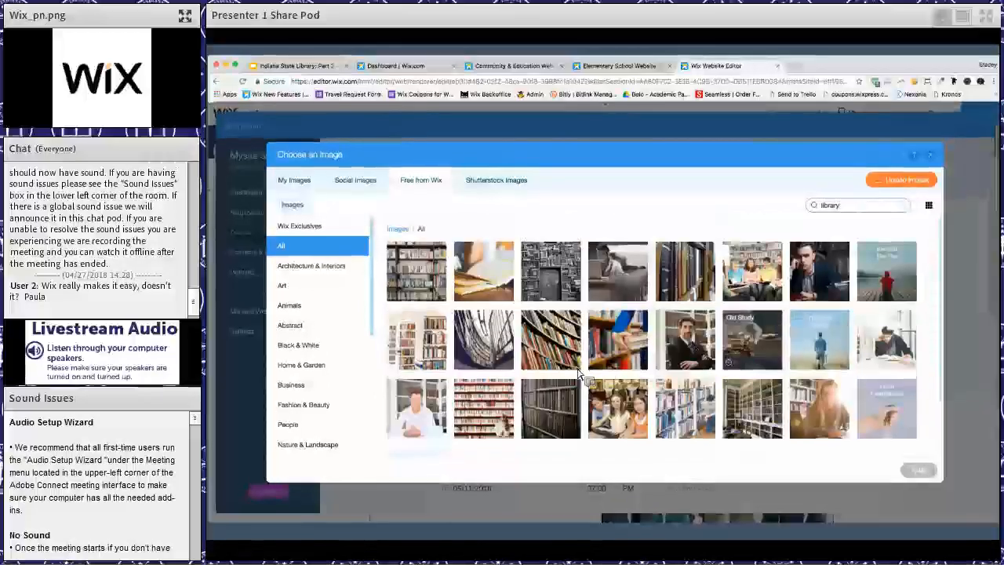
mouse_move(634, 405)
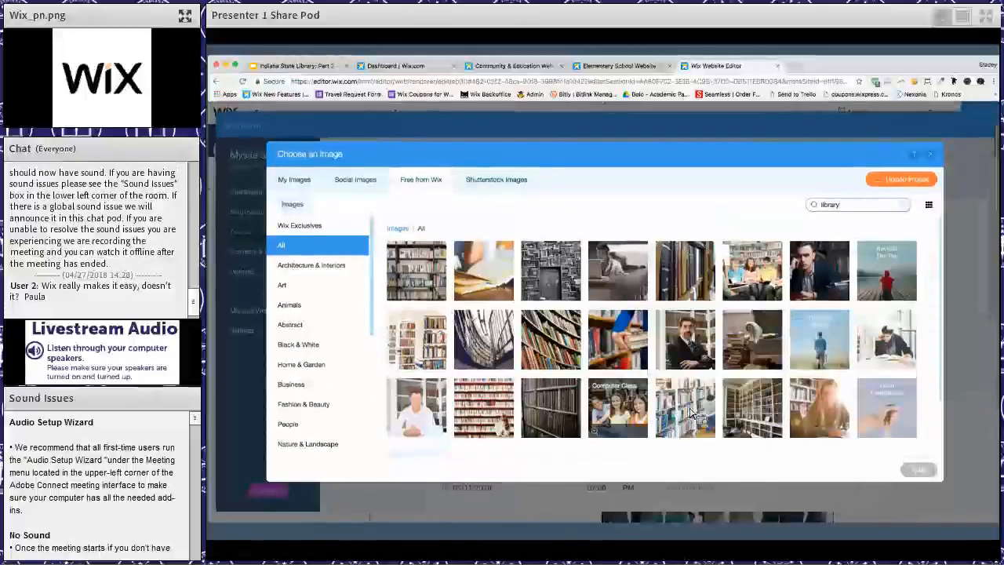
left_click(693, 414)
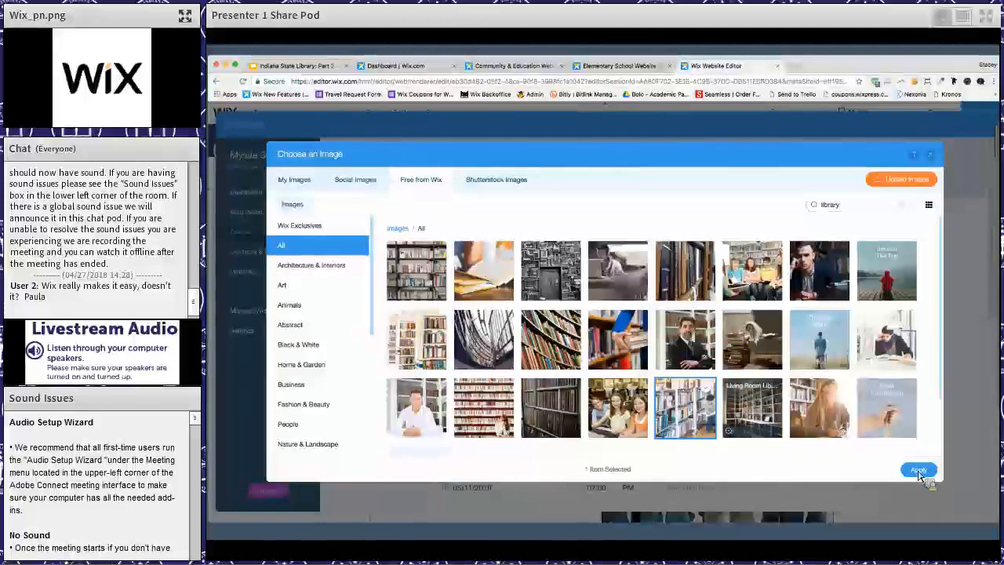
left_click(919, 471)
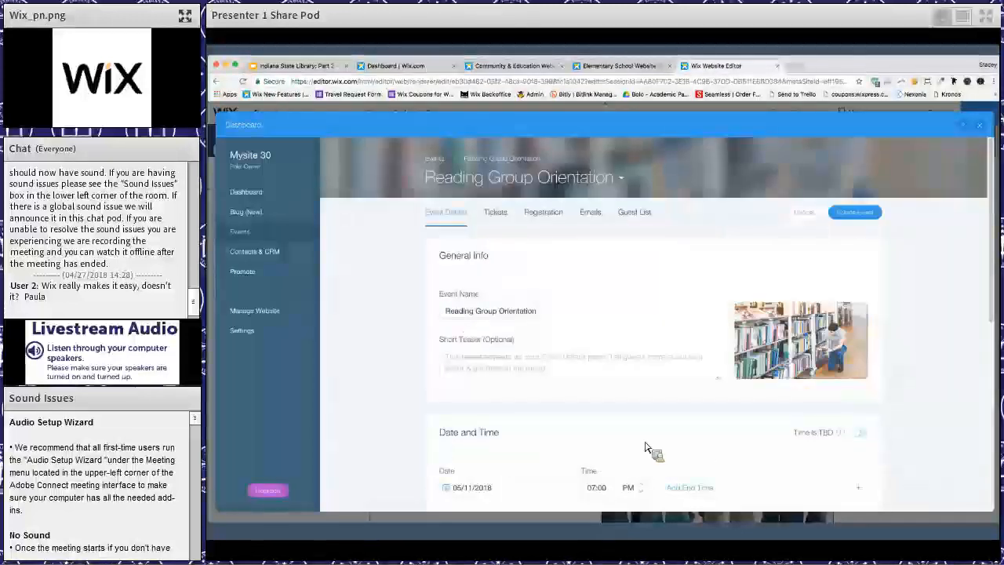
- Add an end time to the event and set it to 09:00 PM
scroll(645, 447, "down", 5)
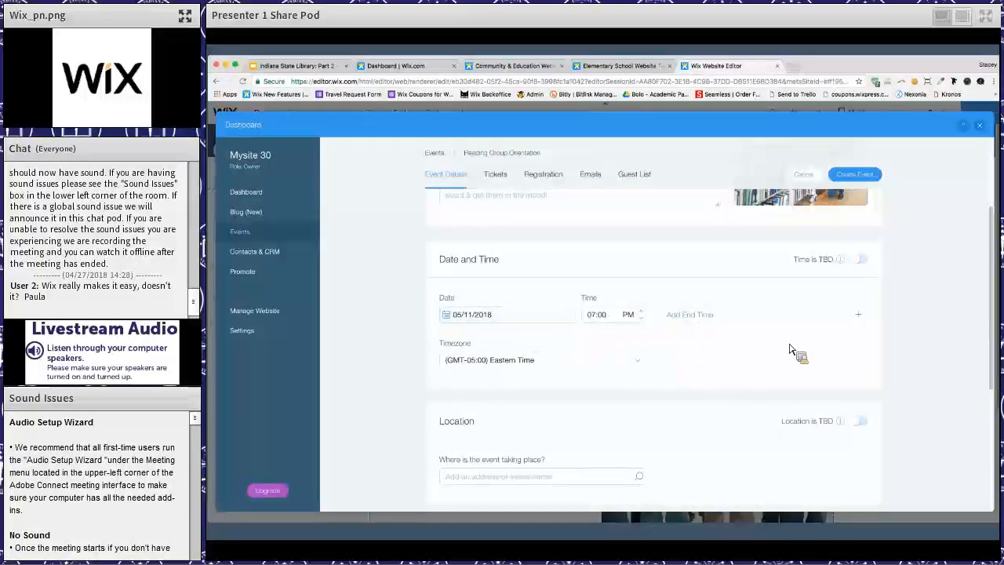
scroll(805, 298, "down", 1)
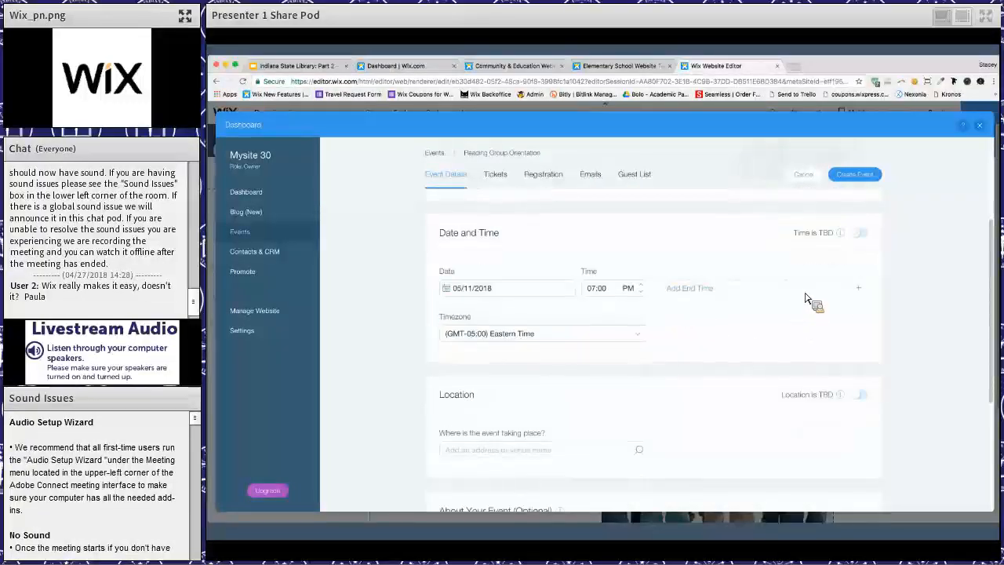
left_click(821, 298)
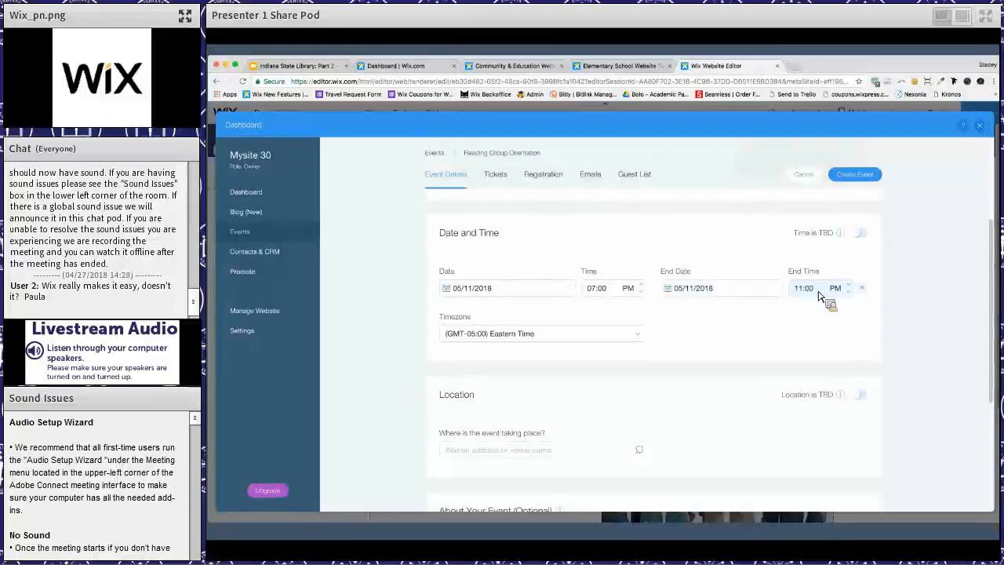
left_click(813, 297)
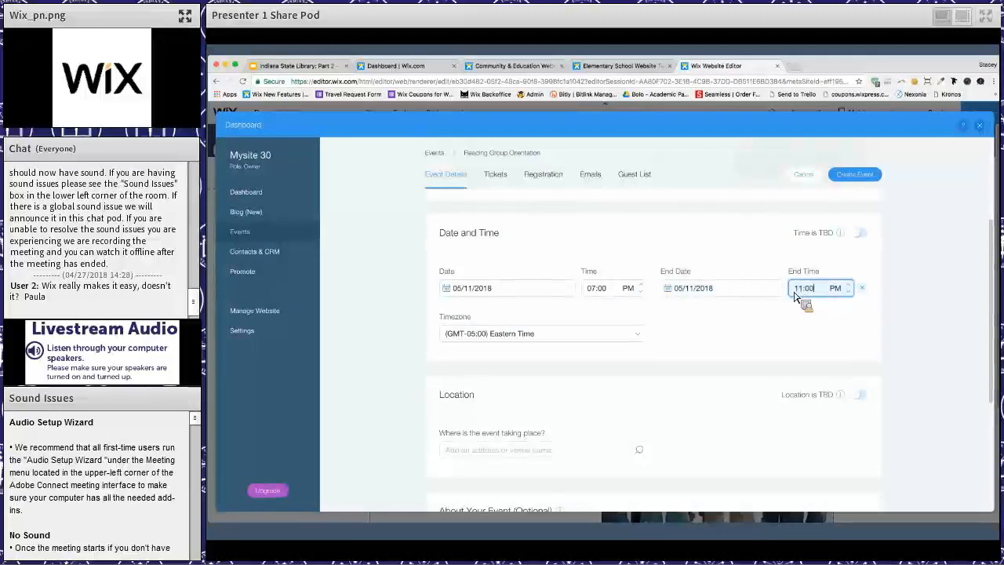
type("9")
left_click(700, 361)
scroll(593, 314, "down", 3)
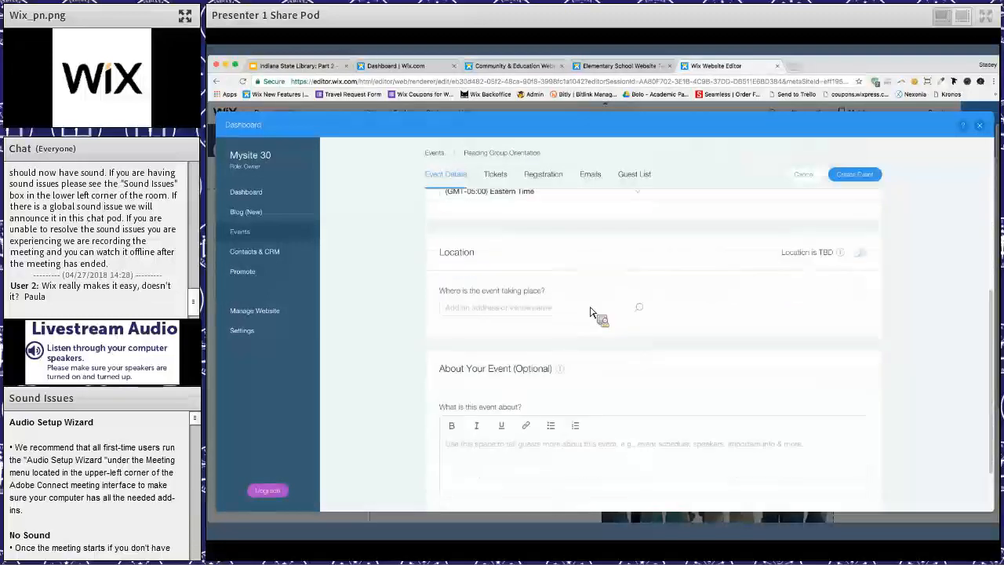
- Set the event's location by looking up "123" and choosing the first suggested street address
left_click(594, 313)
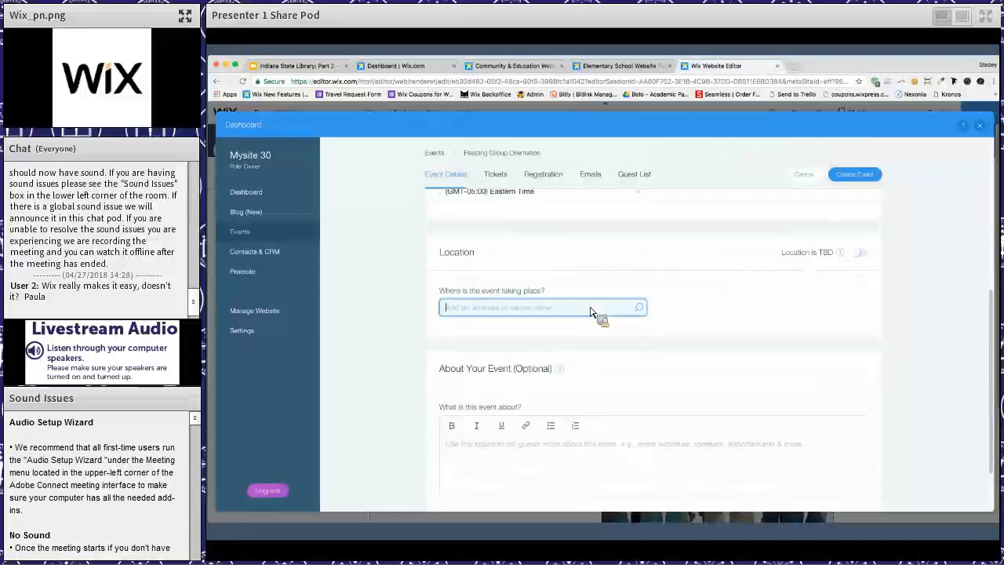
type("123")
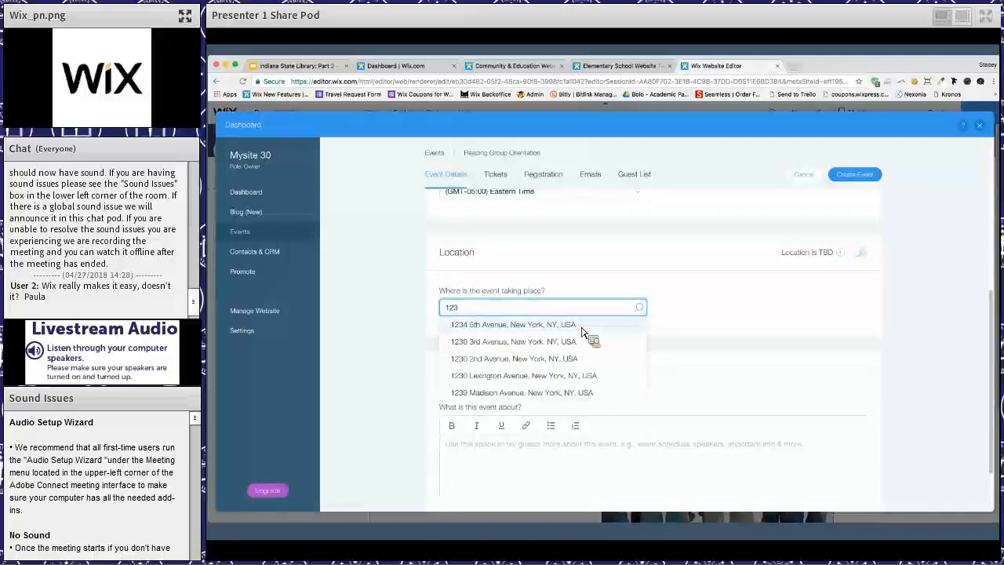
left_click(585, 326)
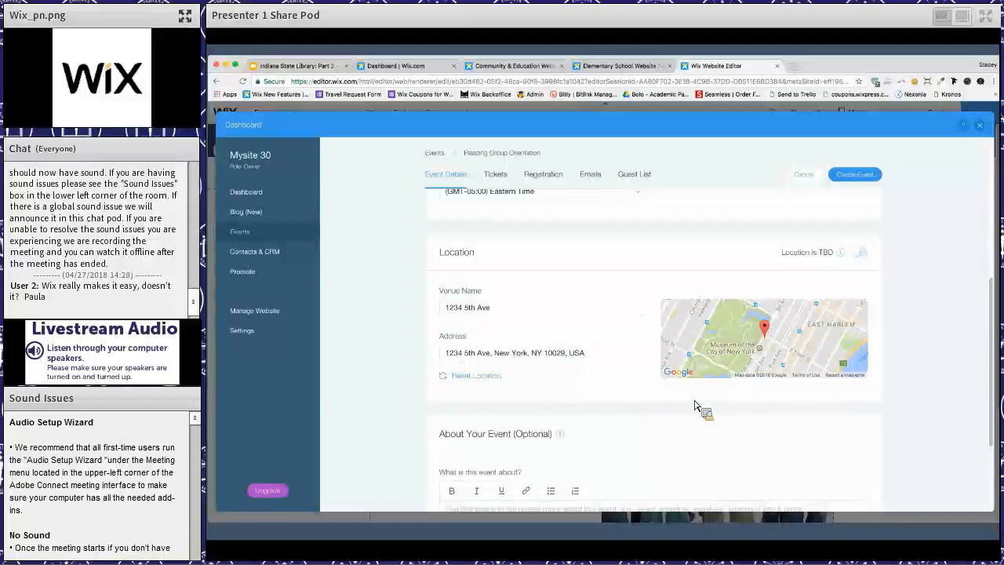
scroll(672, 421, "down", 5)
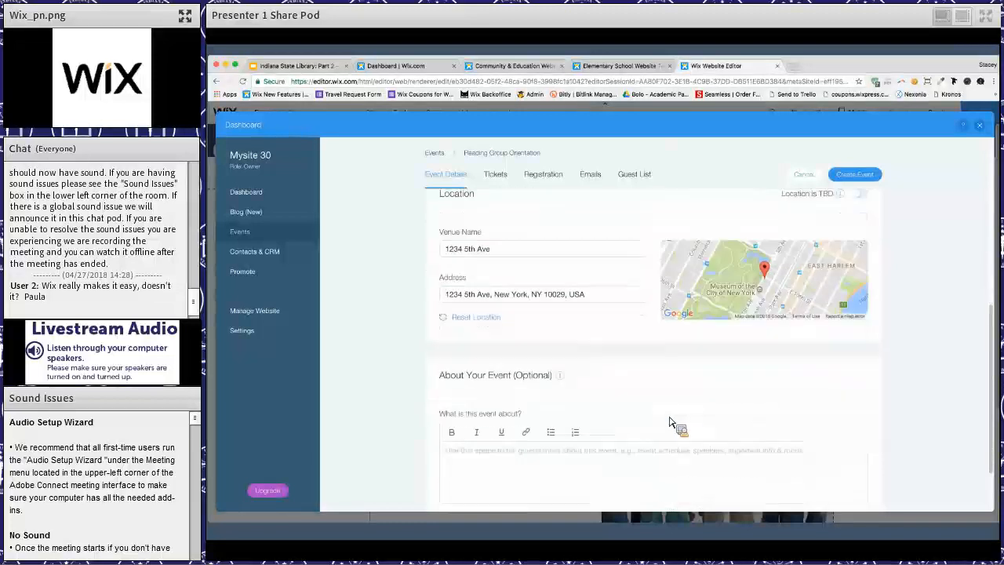
left_click(587, 378)
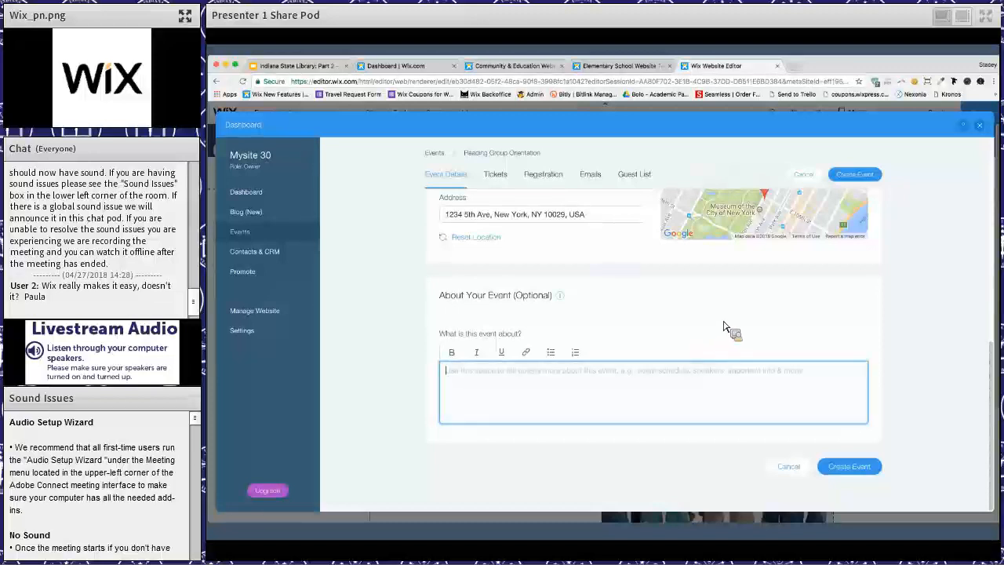
scroll(493, 229, "up", 5)
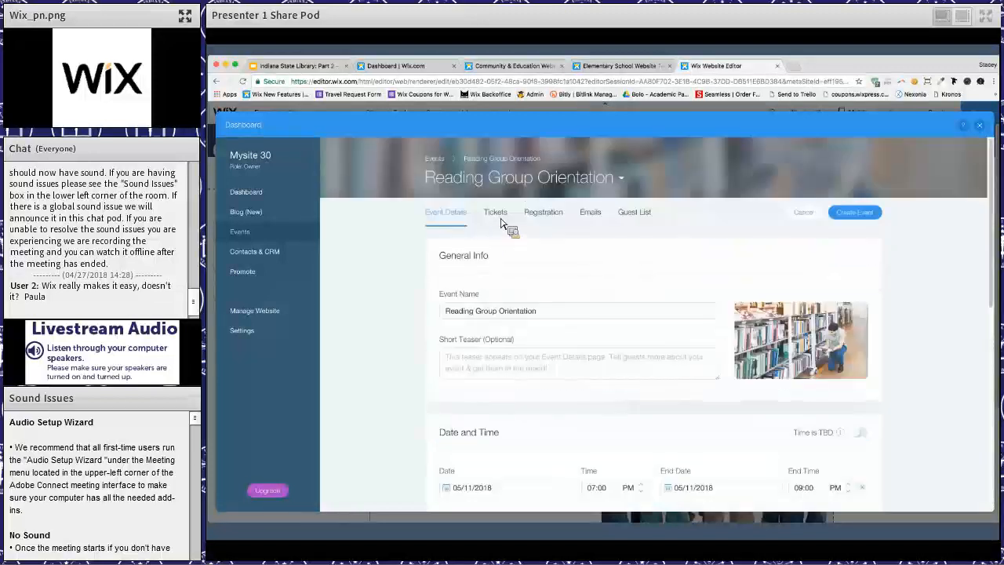
left_click(497, 218)
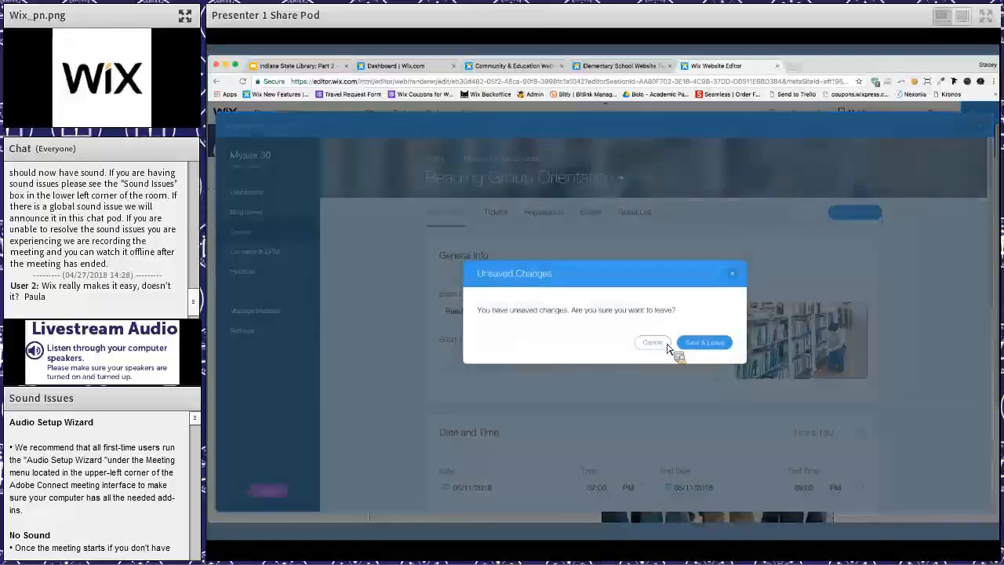
left_click(653, 342)
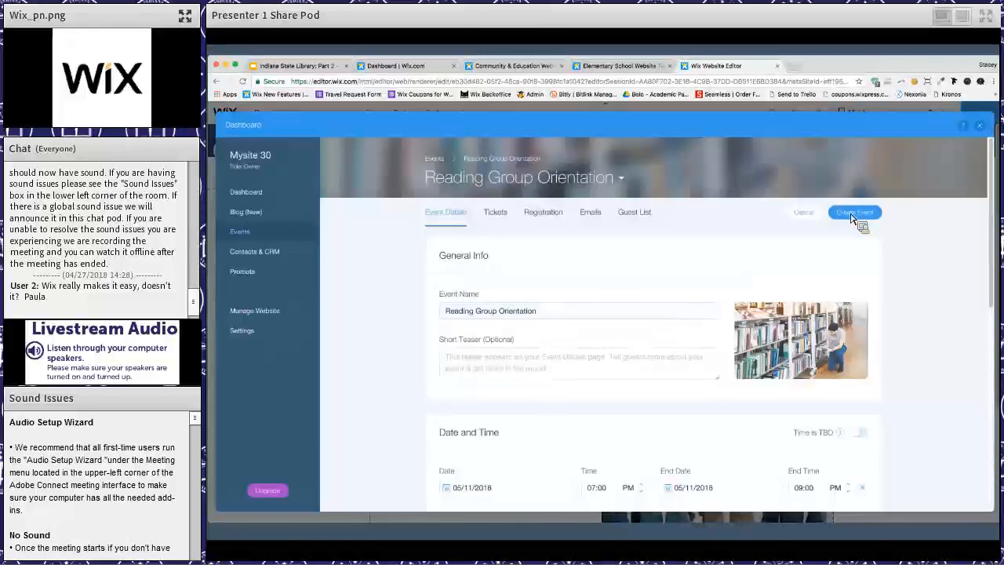
- Create the Reading Group Orientation event and reopen it from the events list for editing
left_click(849, 218)
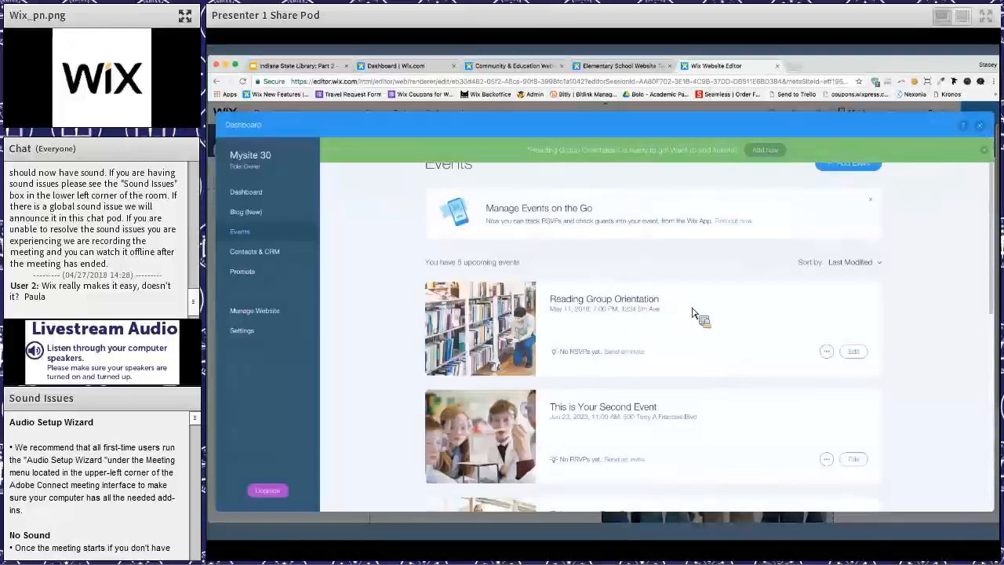
left_click(606, 300)
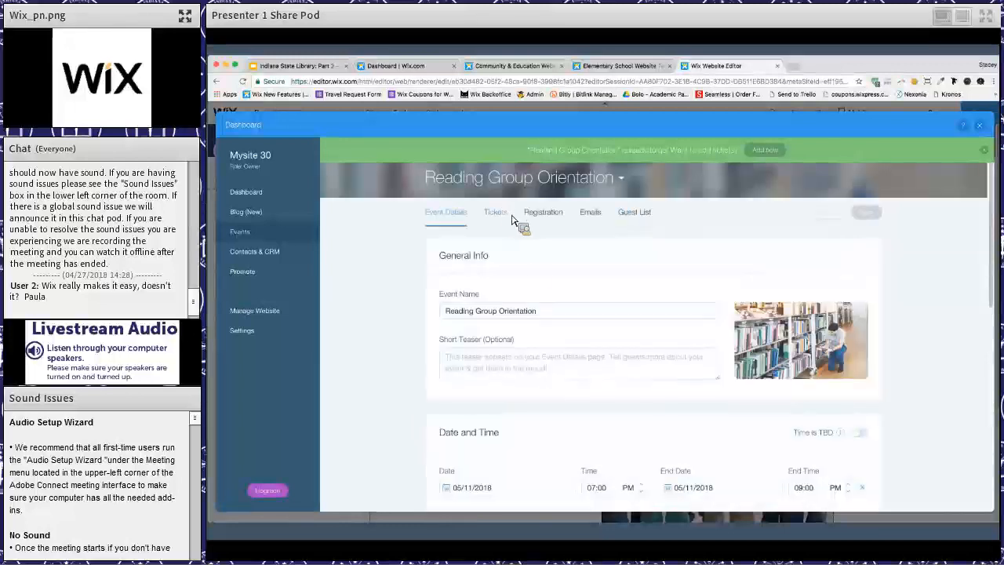
- Examine the Reading Group Orientation event's ticket options, registration form, automatic emails and guest list, and return to its event details
left_click(514, 216)
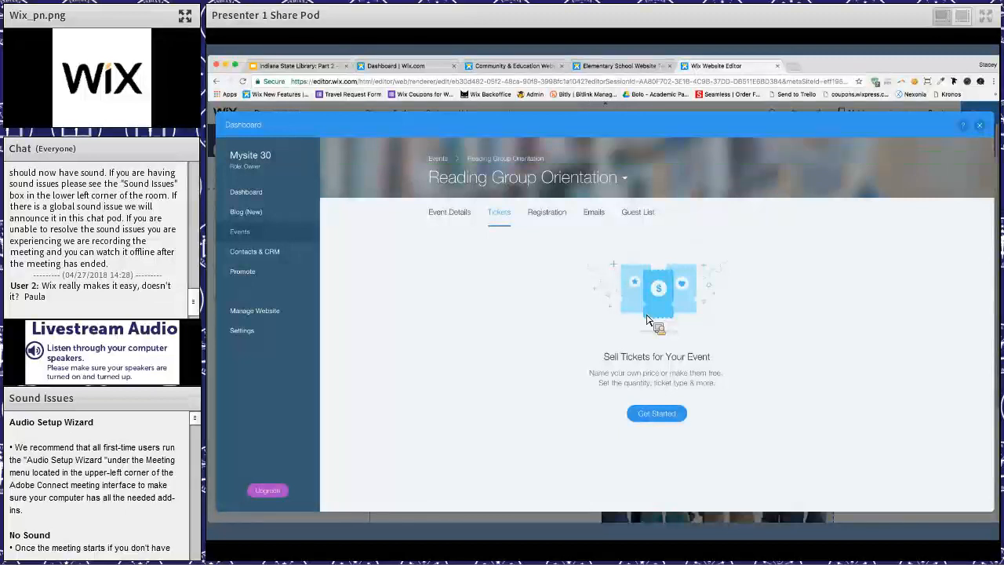
left_click(565, 218)
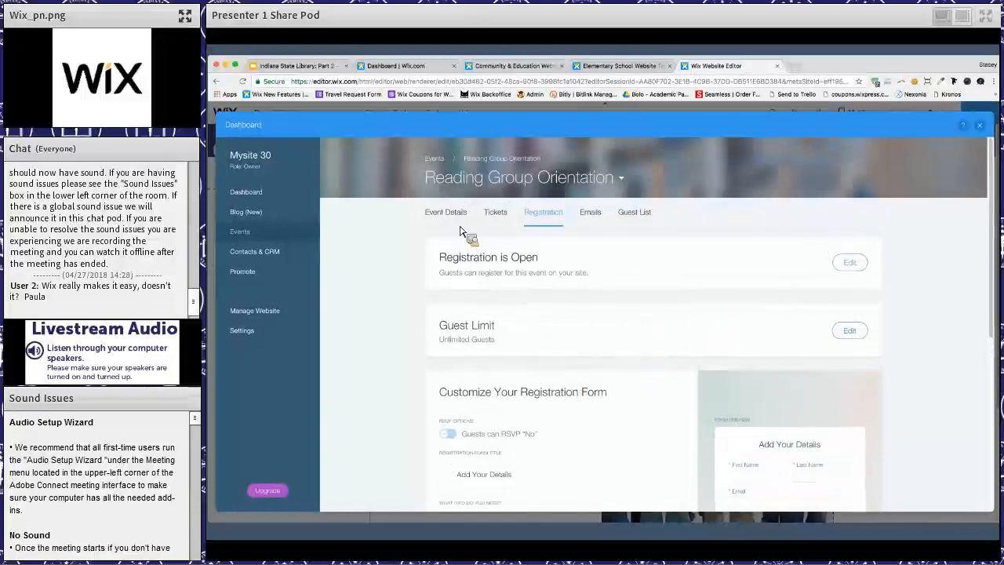
scroll(502, 235, "down", 3)
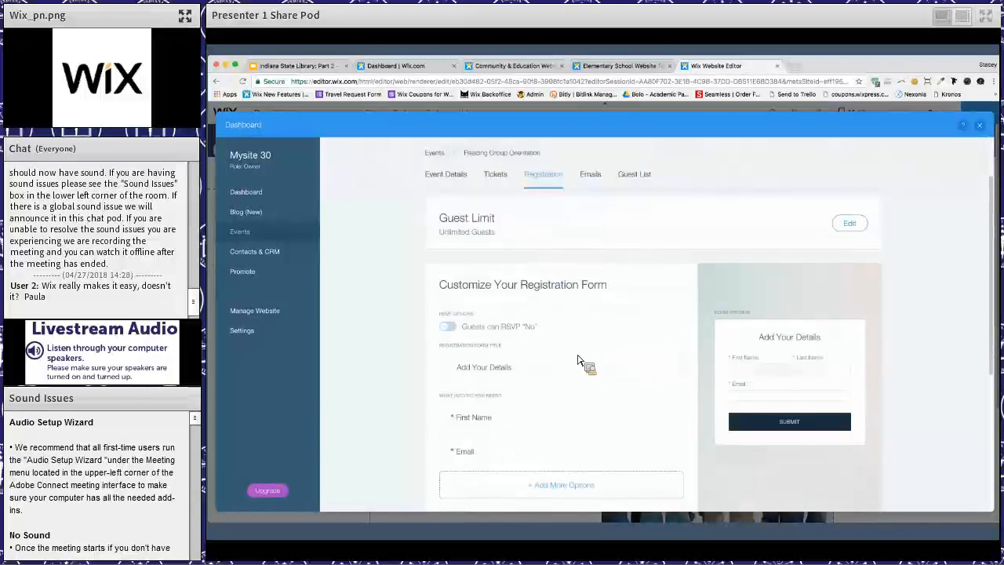
scroll(578, 360, "down", 2)
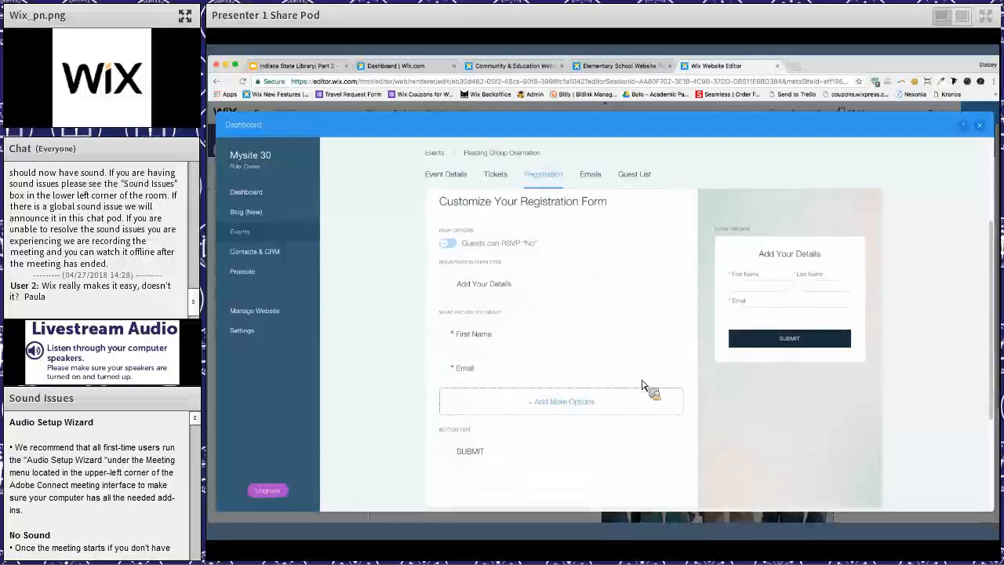
scroll(630, 368, "down", 4)
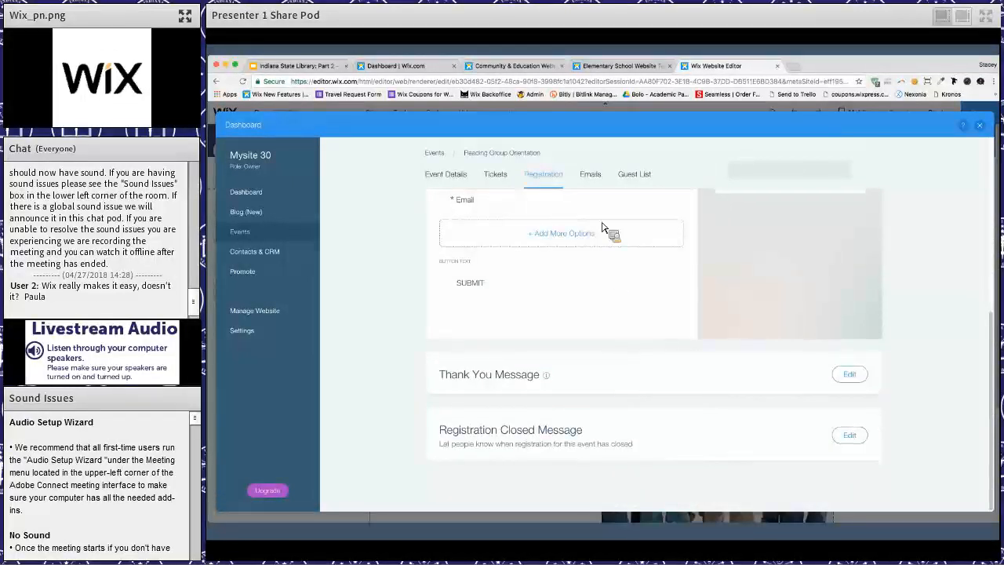
scroll(601, 218, "up", 6)
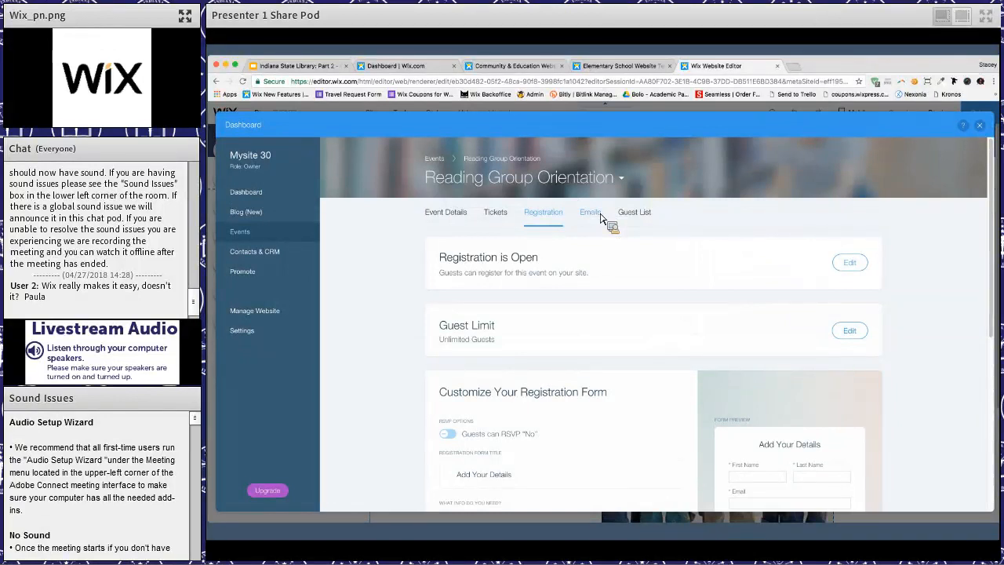
left_click(601, 218)
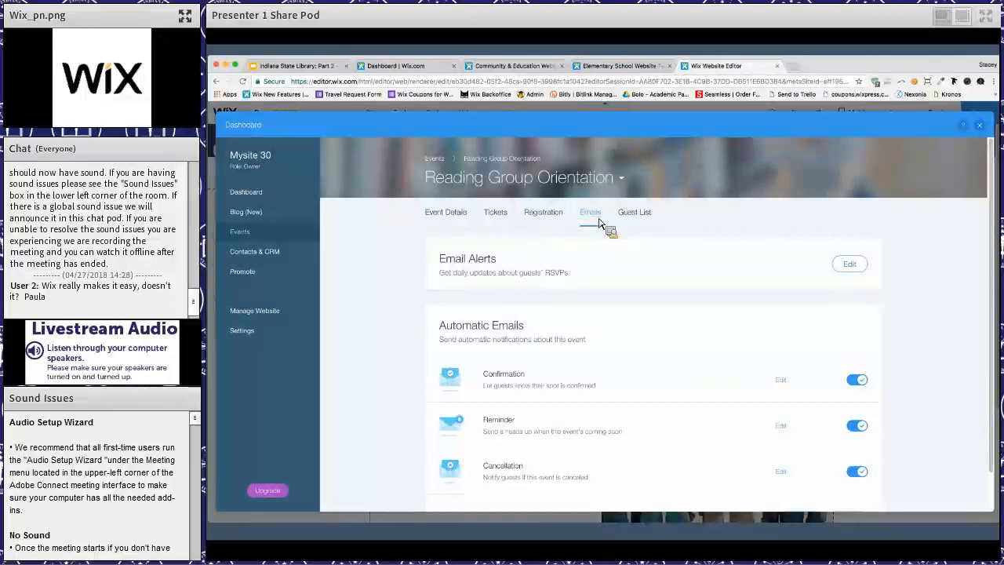
scroll(625, 320, "down", 2)
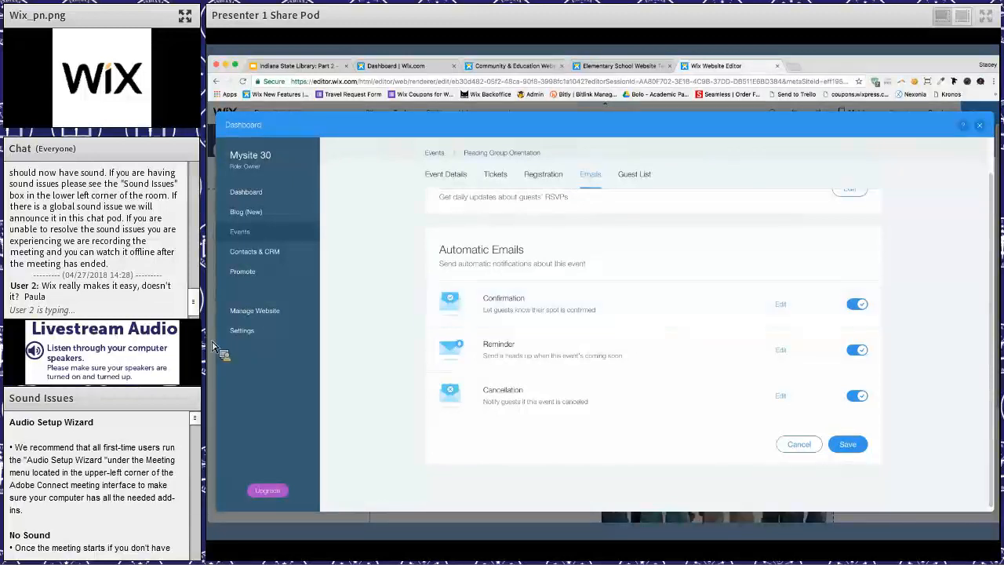
left_click(628, 179)
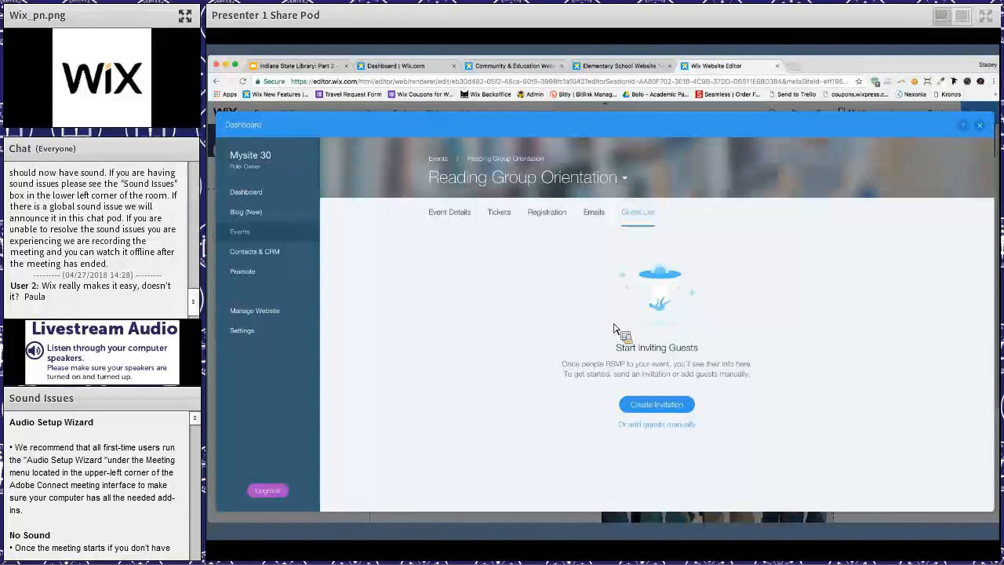
left_click(444, 213)
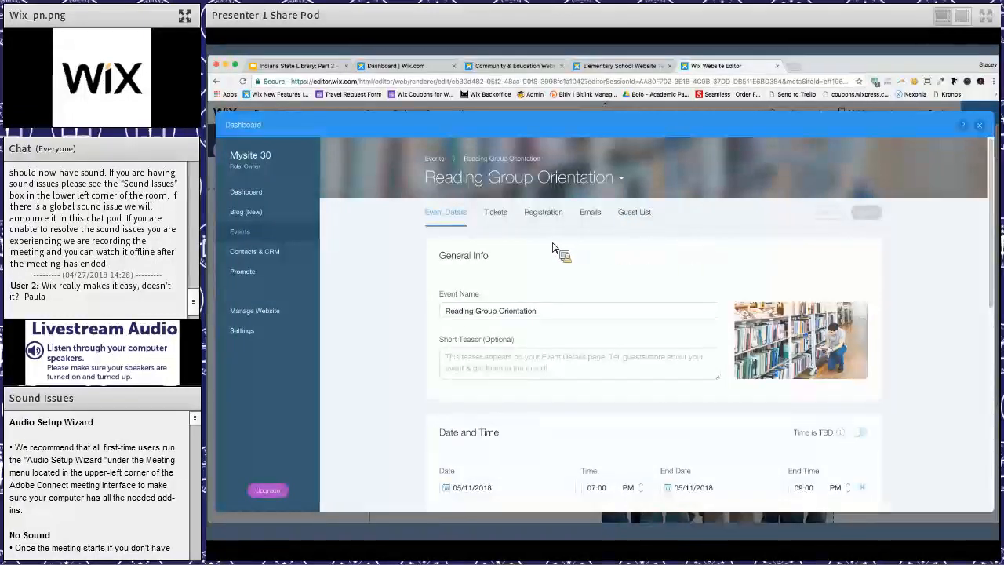
- Duplicate the Reading Group Orientation event from the events list and rename the copy Meet the Author
left_click(438, 160)
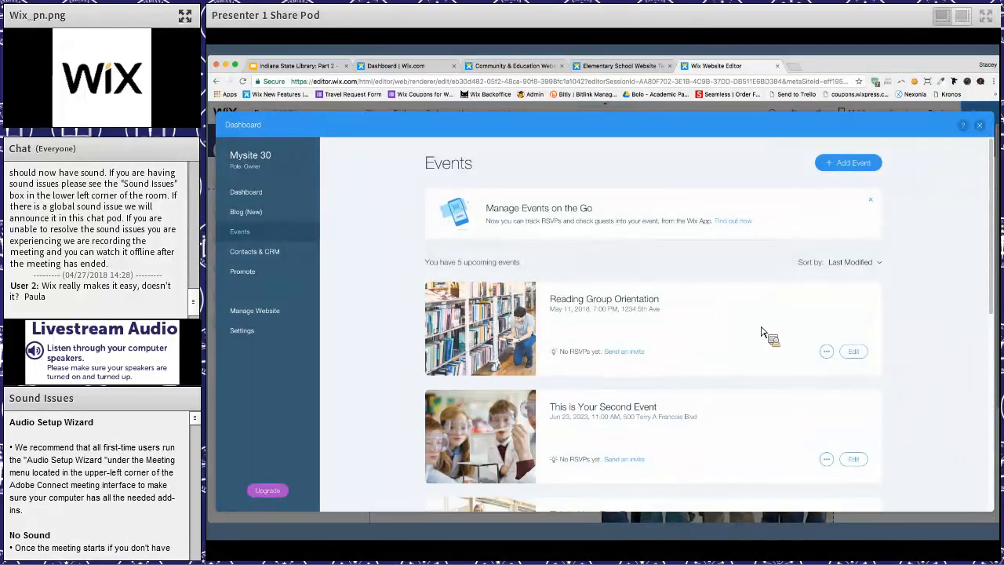
left_click(827, 351)
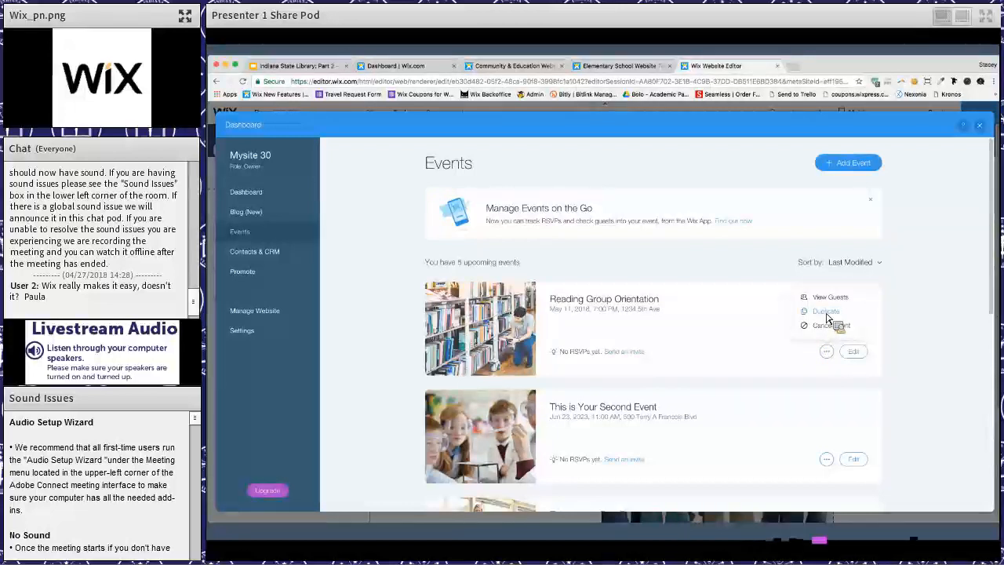
left_click(827, 313)
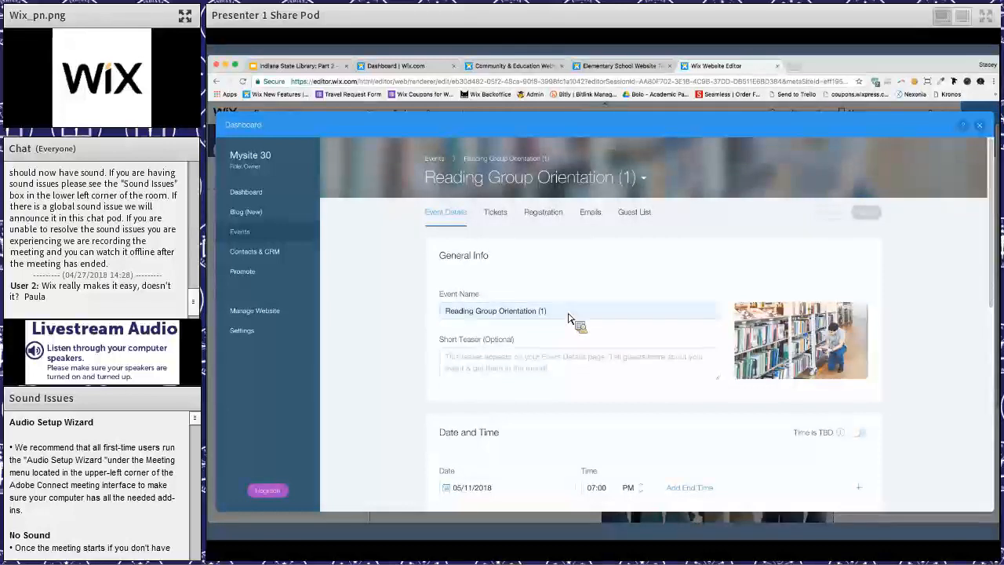
left_click(455, 318)
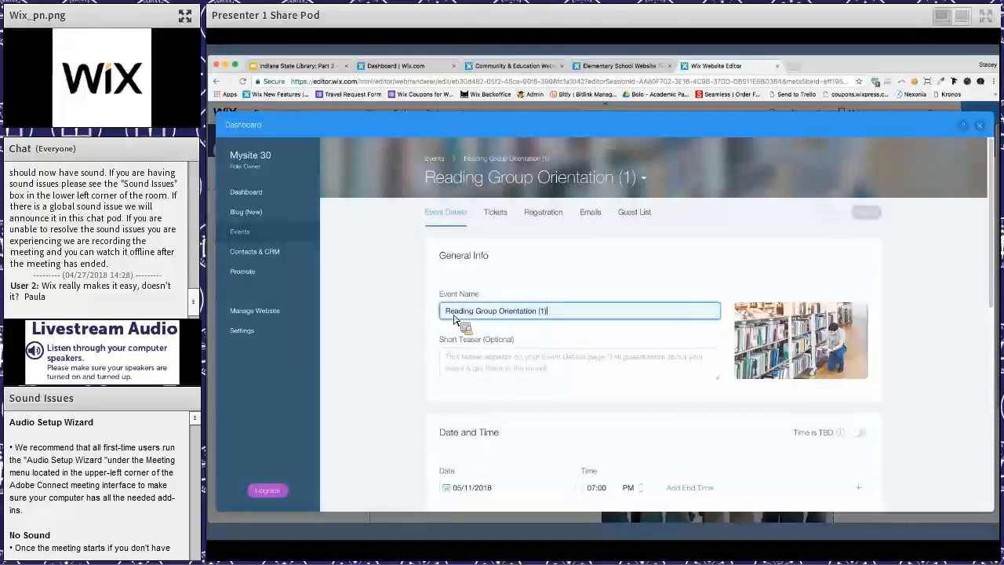
key("super+a")
key("BackSpace")
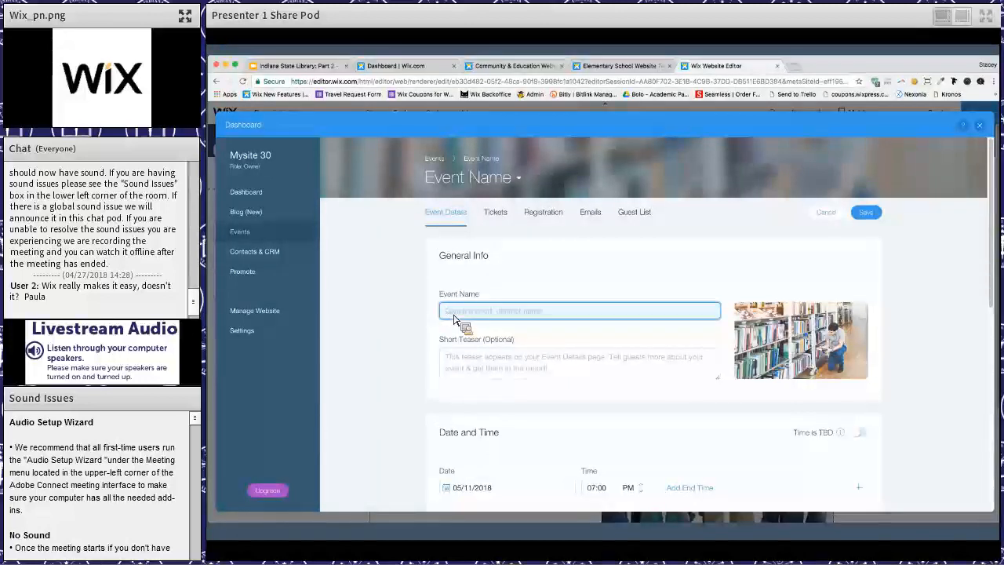
type("Meet the Author")
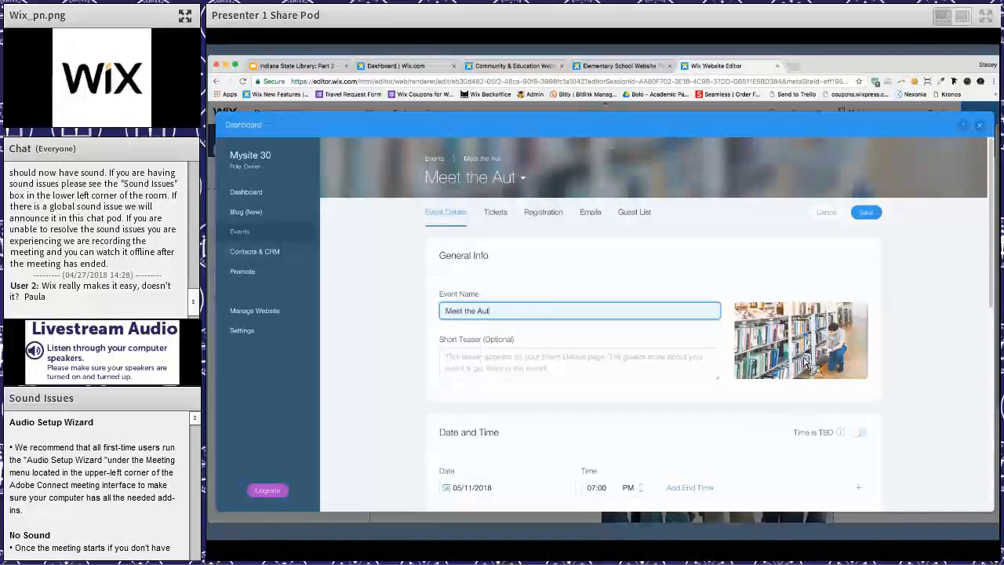
- Replace the Meet the Author event's image with the free Wix picture of a long-haired girl, save the event and return to the editor
mouse_move(796, 357)
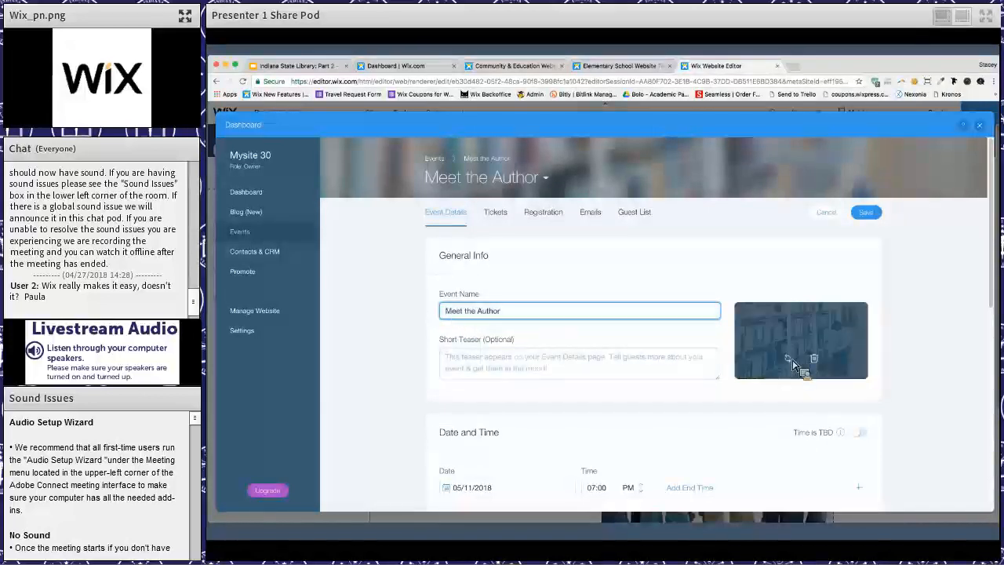
left_click(788, 358)
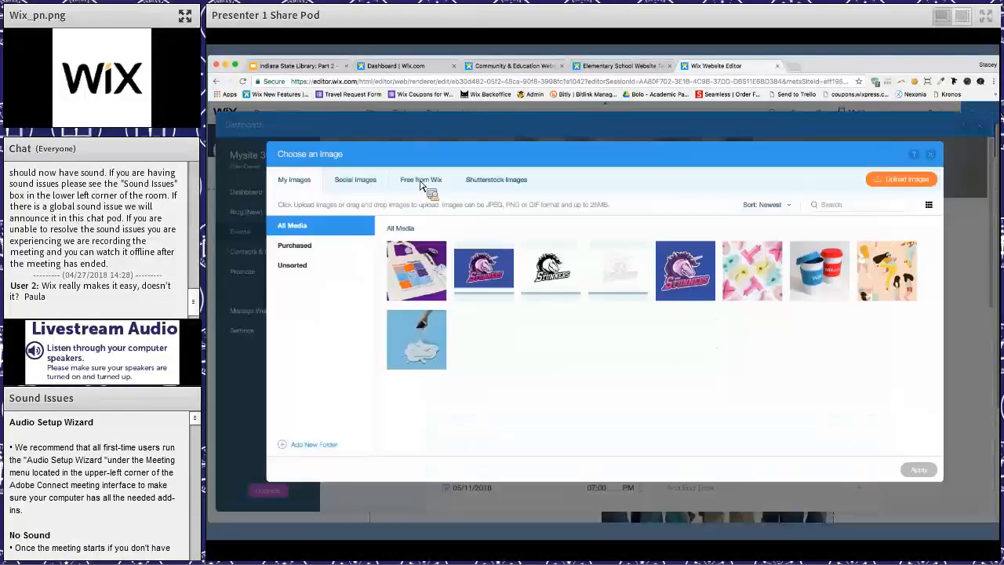
left_click(421, 180)
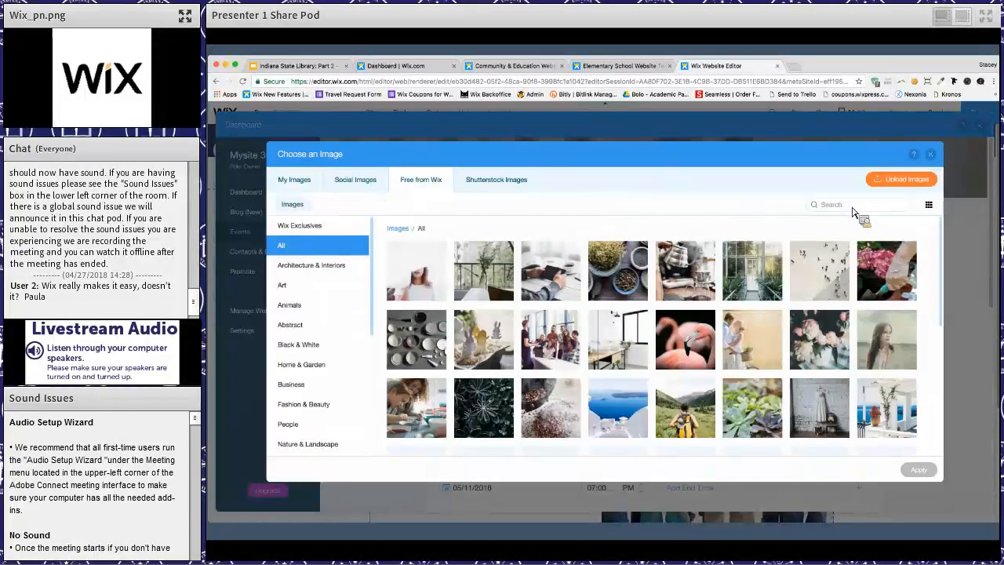
left_click(906, 359)
left_click(918, 469)
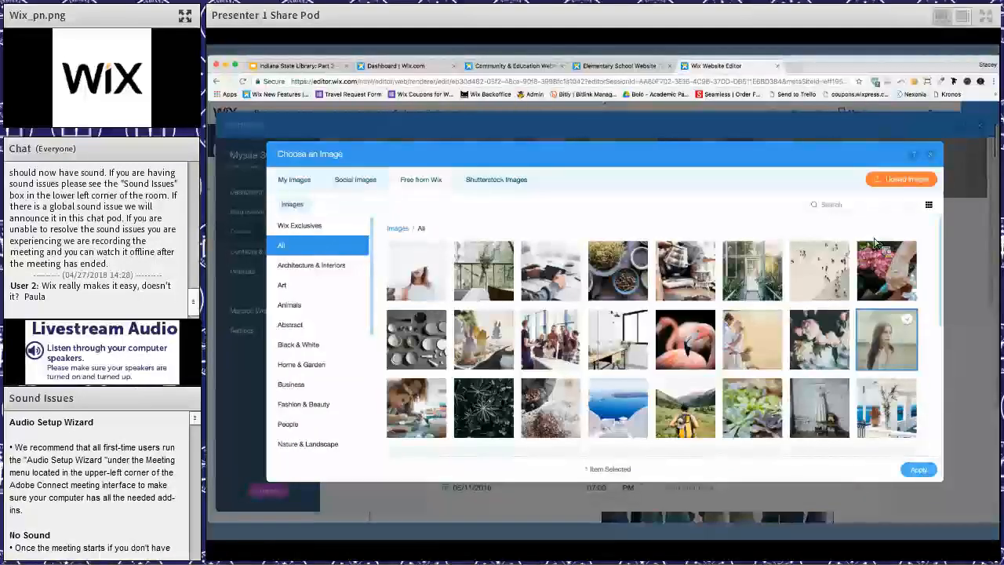
left_click(867, 214)
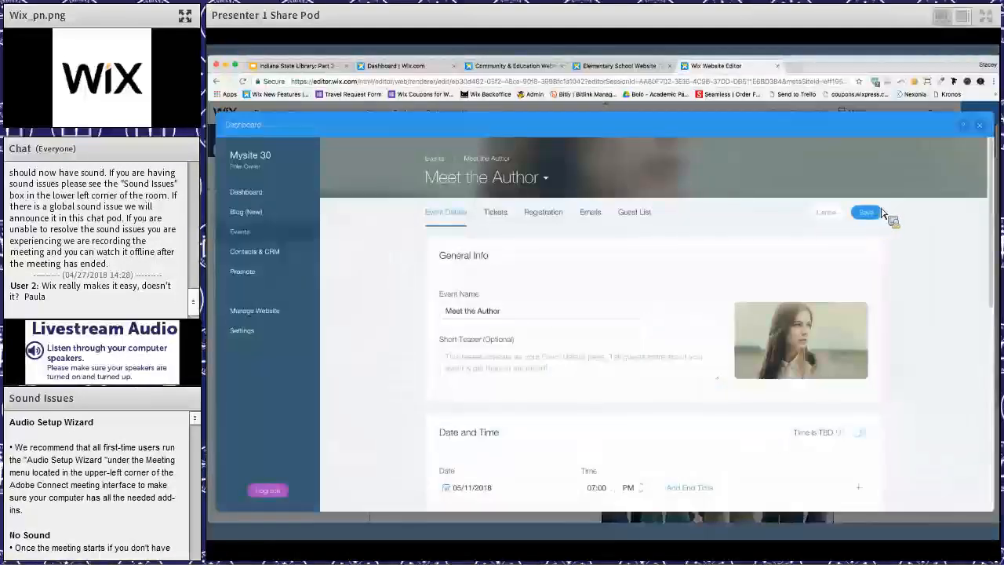
left_click(980, 126)
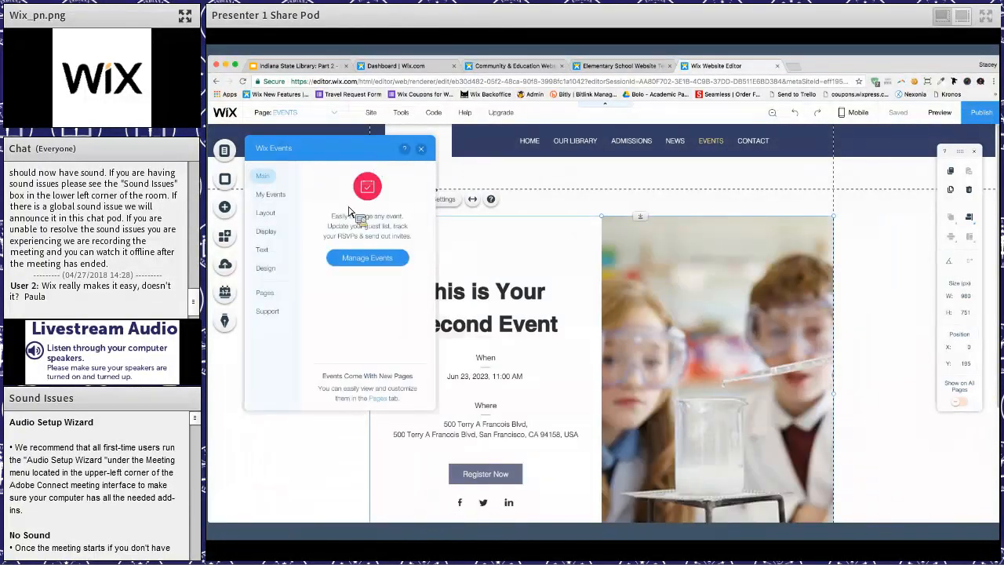
- Try Meet the Author and Reading Group Orientation as the single event shown on the EVENTS page, and switch the display to multiple events
left_click(363, 259)
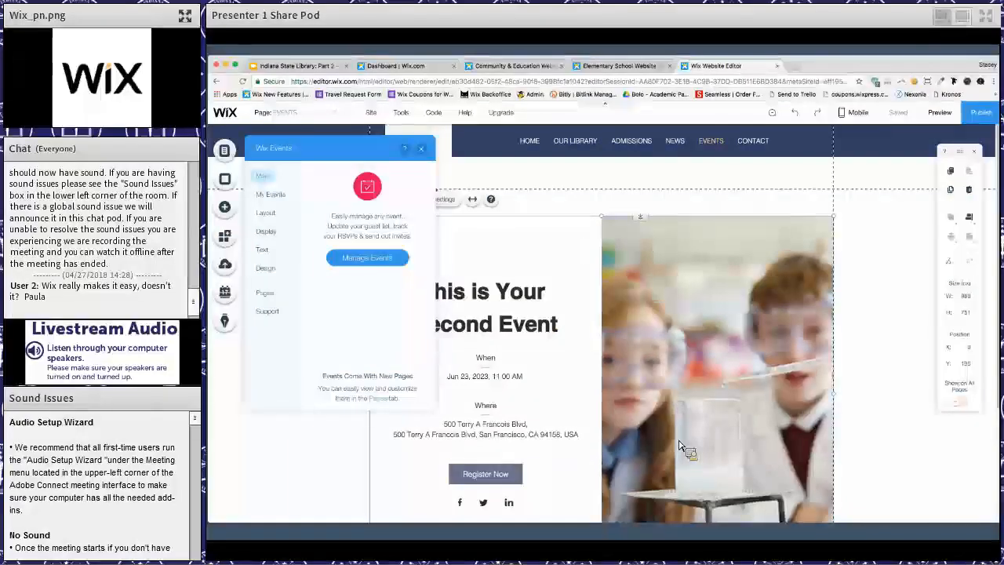
scroll(681, 445, "down", 3)
scroll(681, 445, "up", 2)
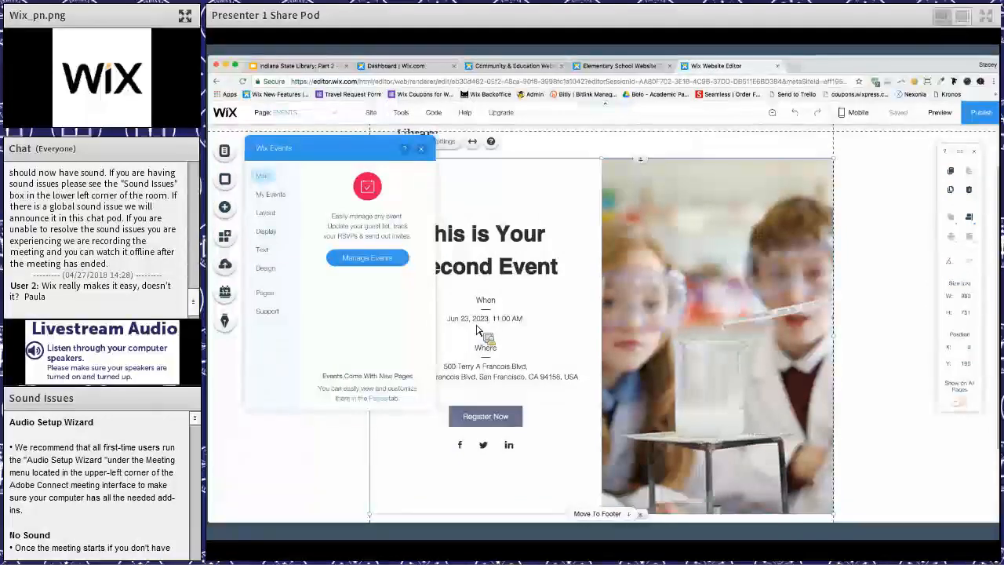
left_click(271, 195)
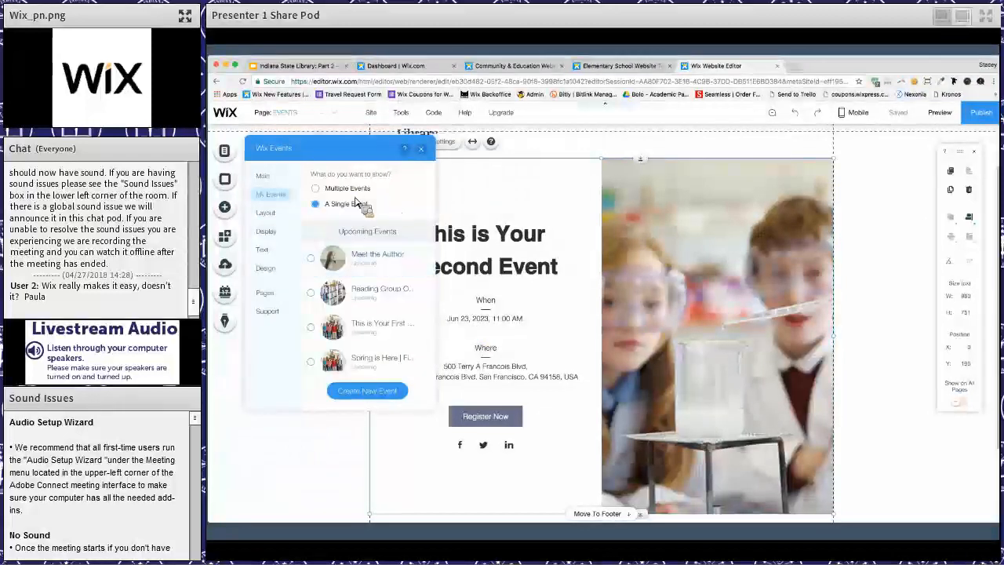
left_click(317, 266)
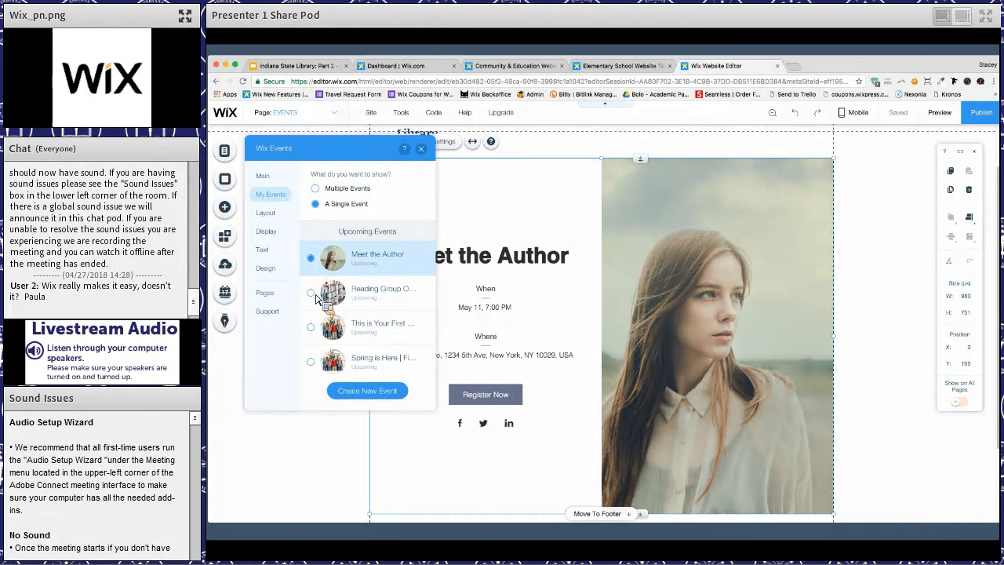
left_click(318, 291)
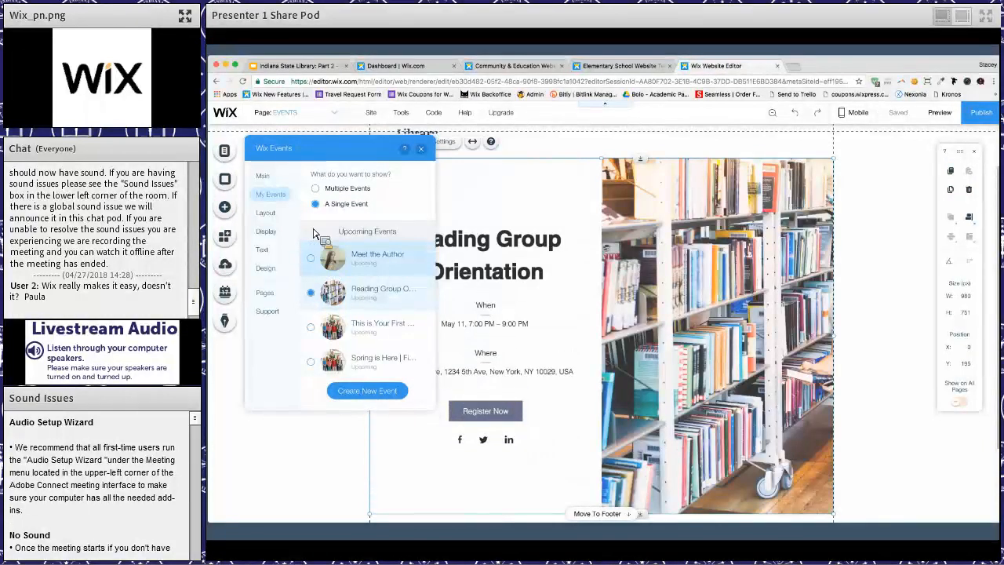
left_click(315, 189)
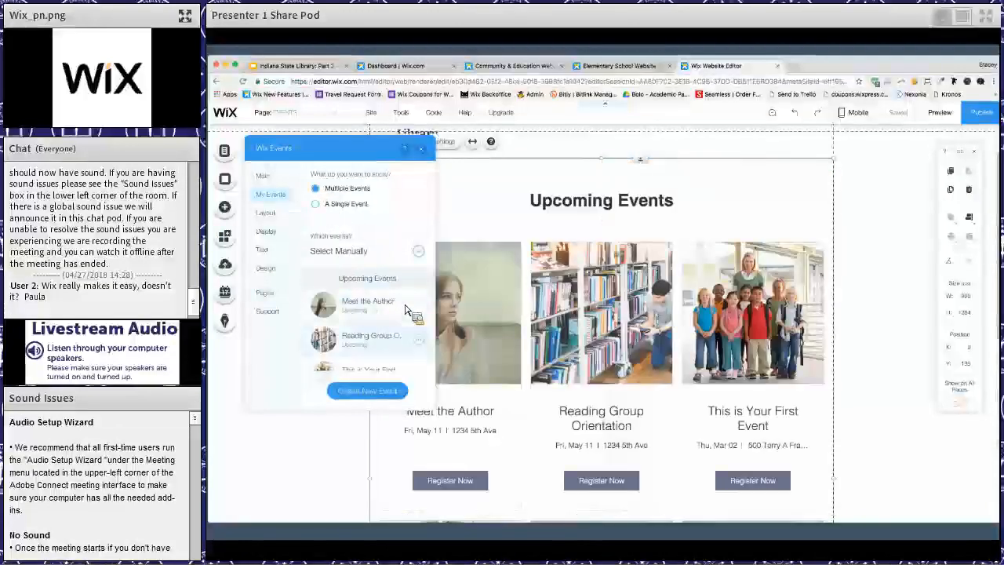
- Hide This is Your First Event, Spring is Here | Field Trip, This is Your Second Event and Annual Science Fair from the events display
scroll(406, 309, "down", 3)
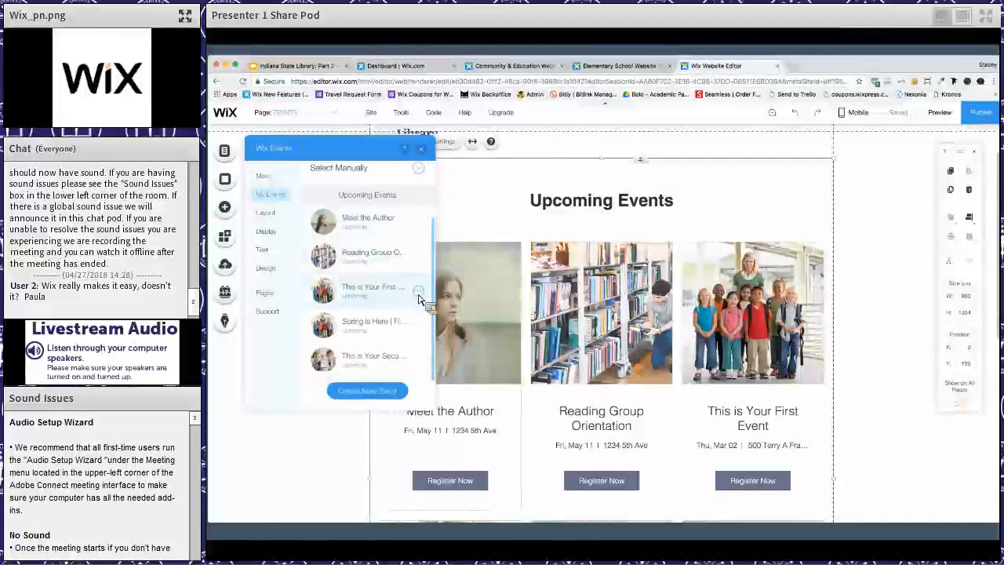
left_click(418, 290)
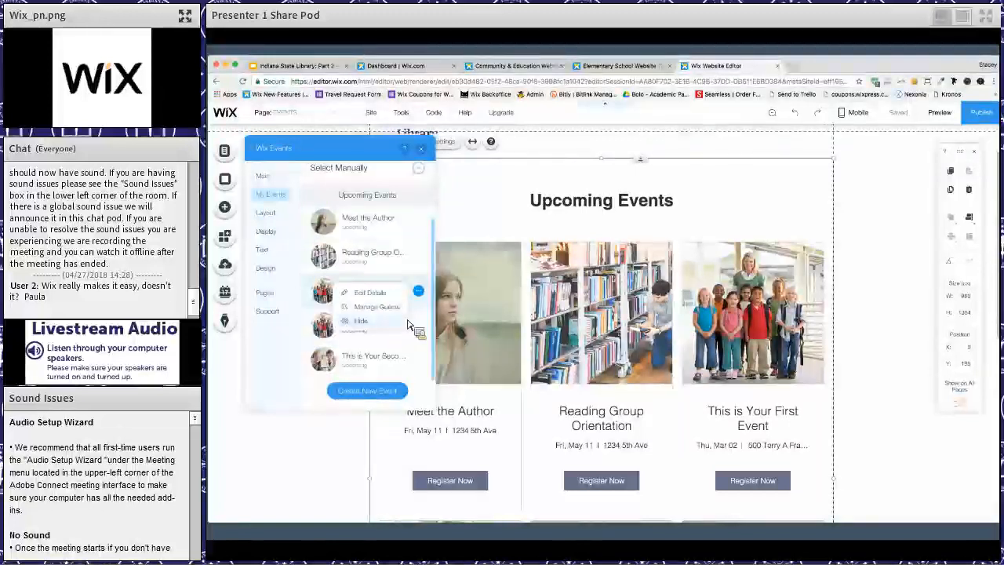
left_click(420, 326)
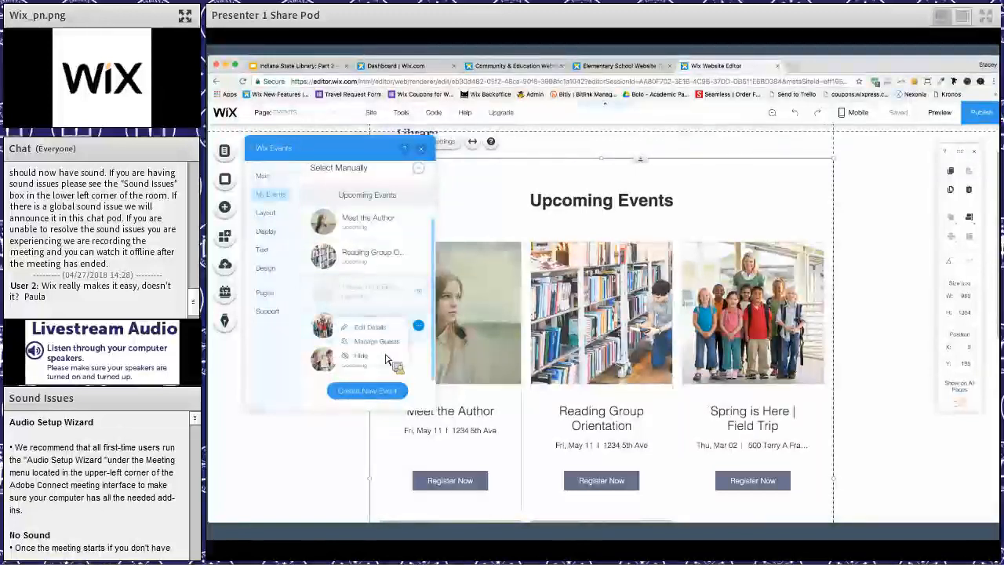
left_click(418, 360)
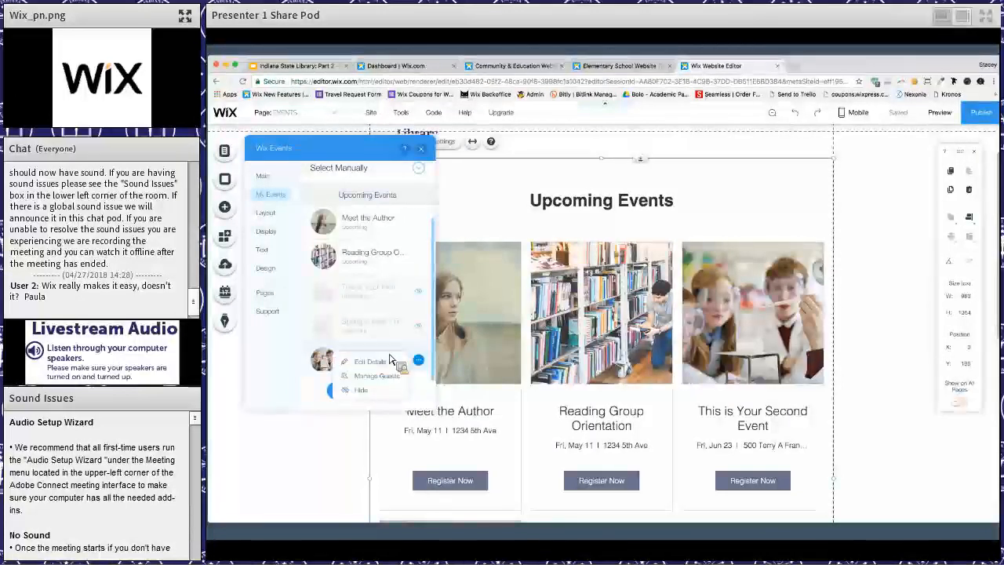
scroll(412, 349, "down", 2)
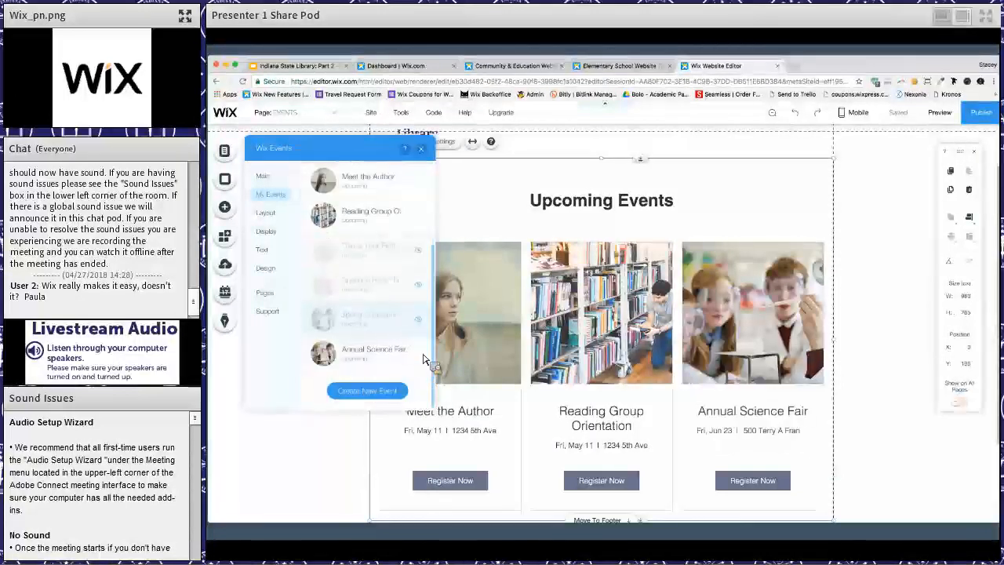
left_click(418, 353)
left_click(360, 383)
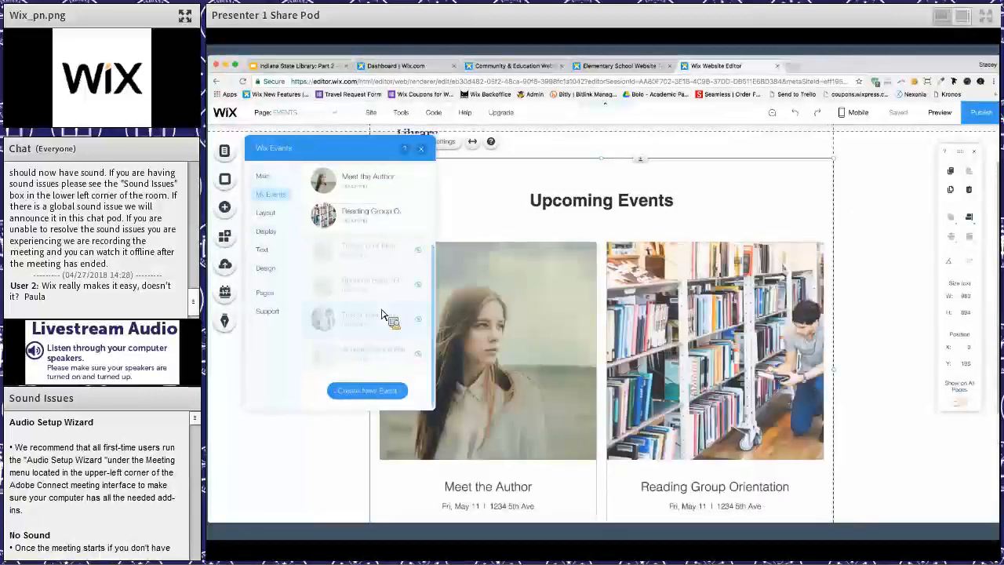
scroll(395, 320, "up", 3)
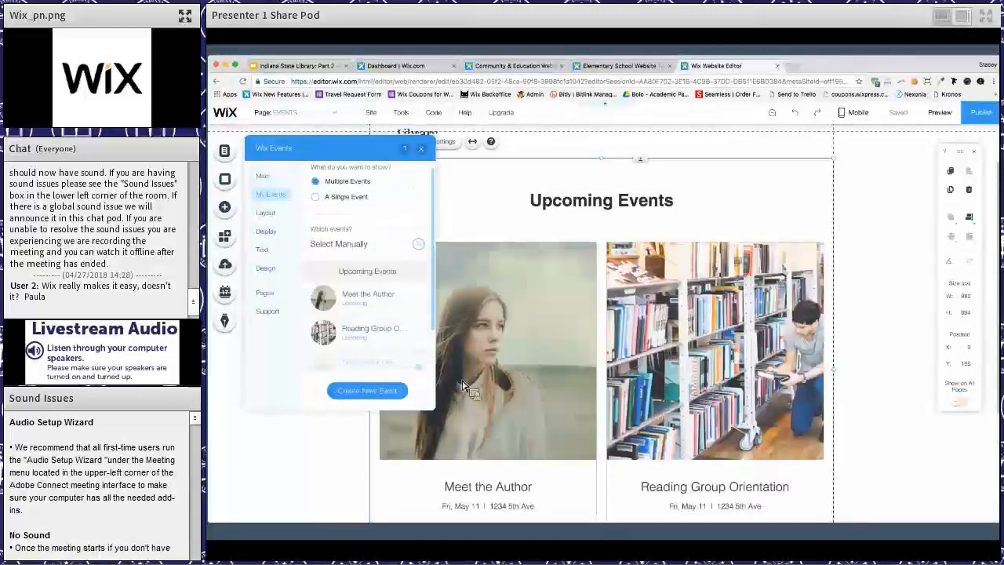
- Try the List and Side by Side layouts for the events display, return to Grid and look over its layout options
scroll(650, 373, "down", 3)
scroll(301, 223, "up", 2)
left_click(267, 213)
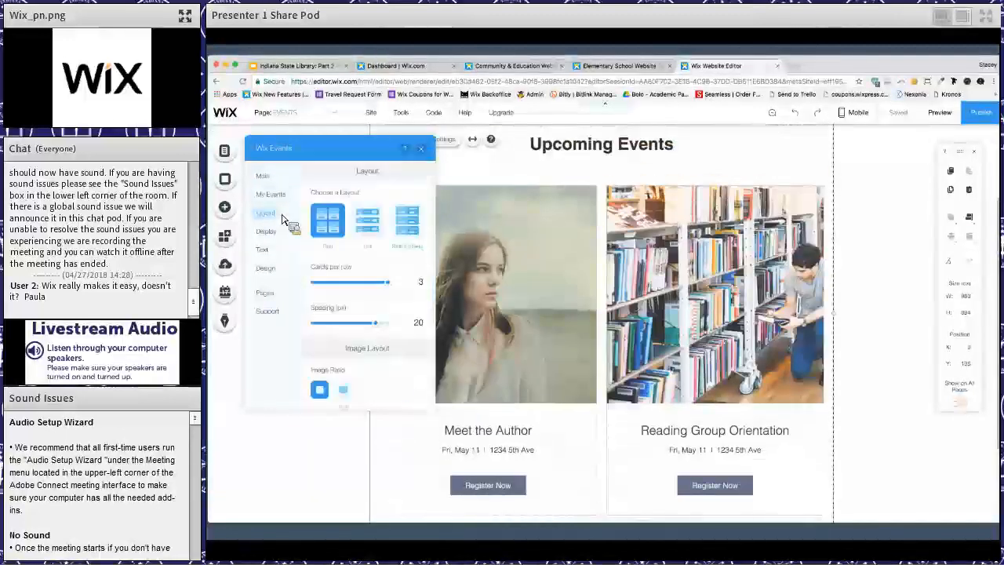
left_click(371, 231)
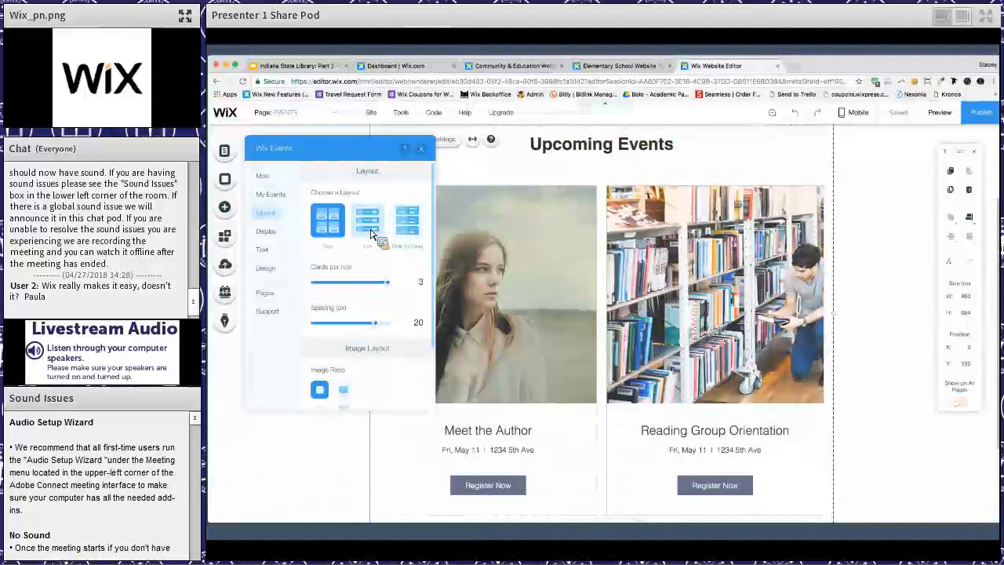
left_click(416, 232)
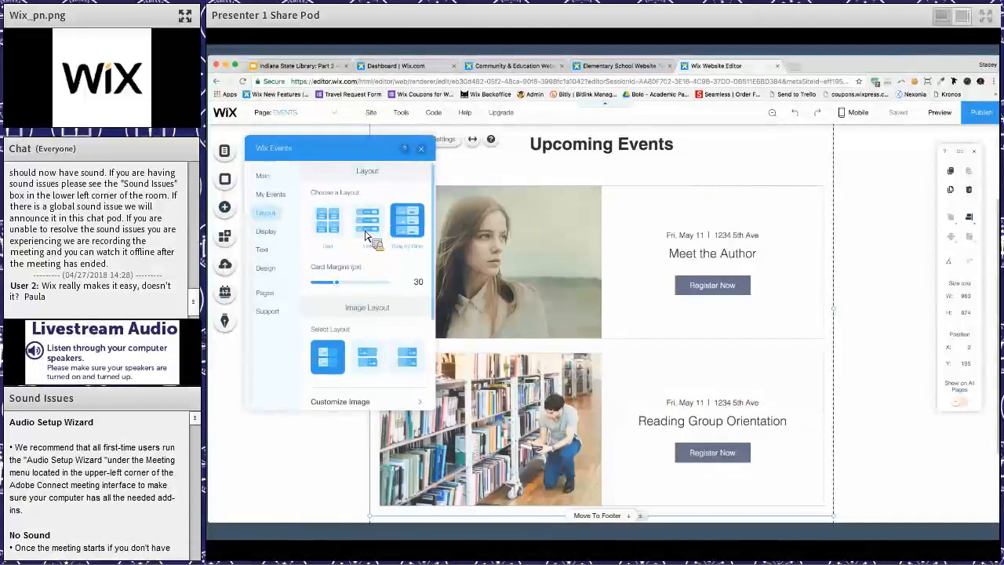
left_click(375, 232)
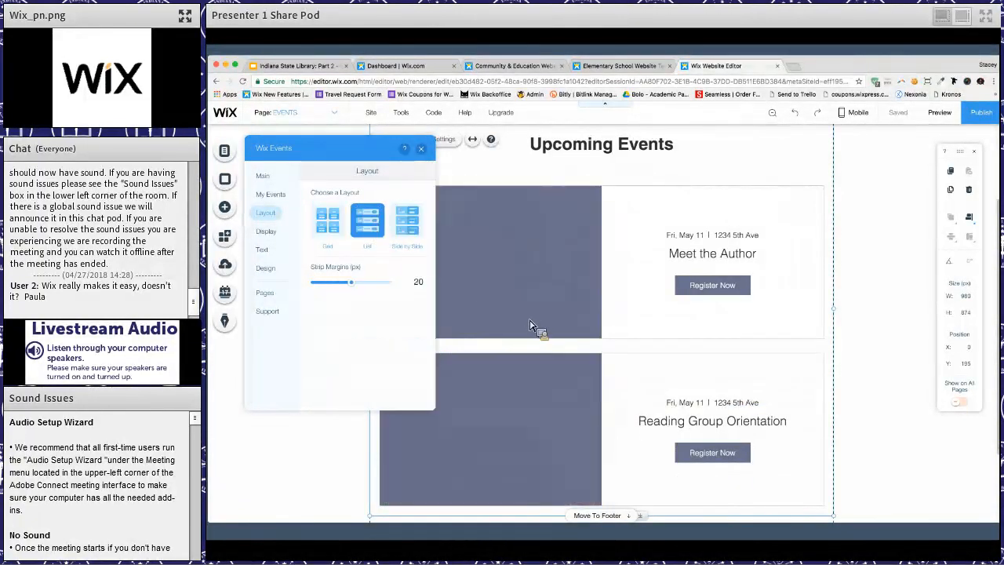
left_click(339, 228)
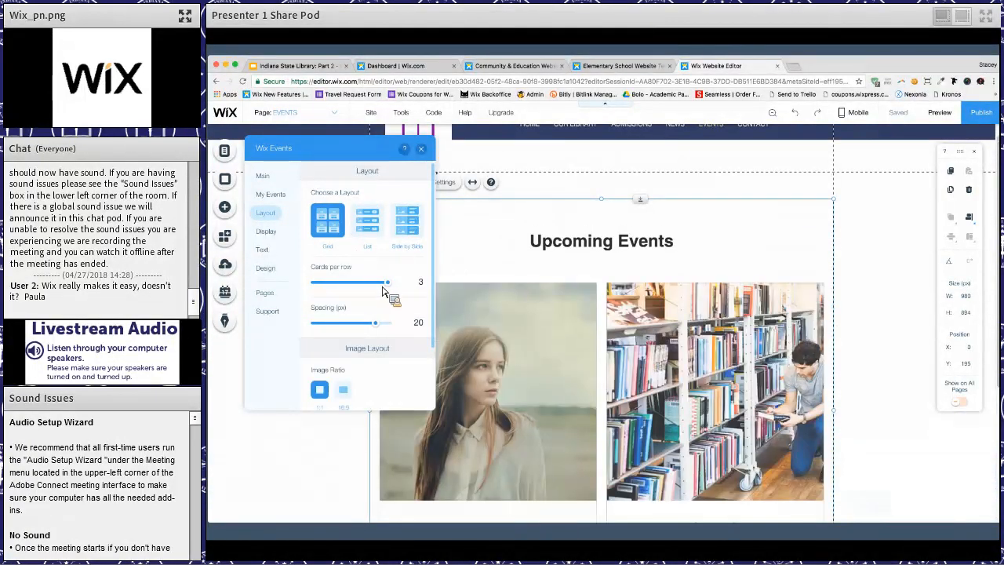
scroll(383, 337, "down", 2)
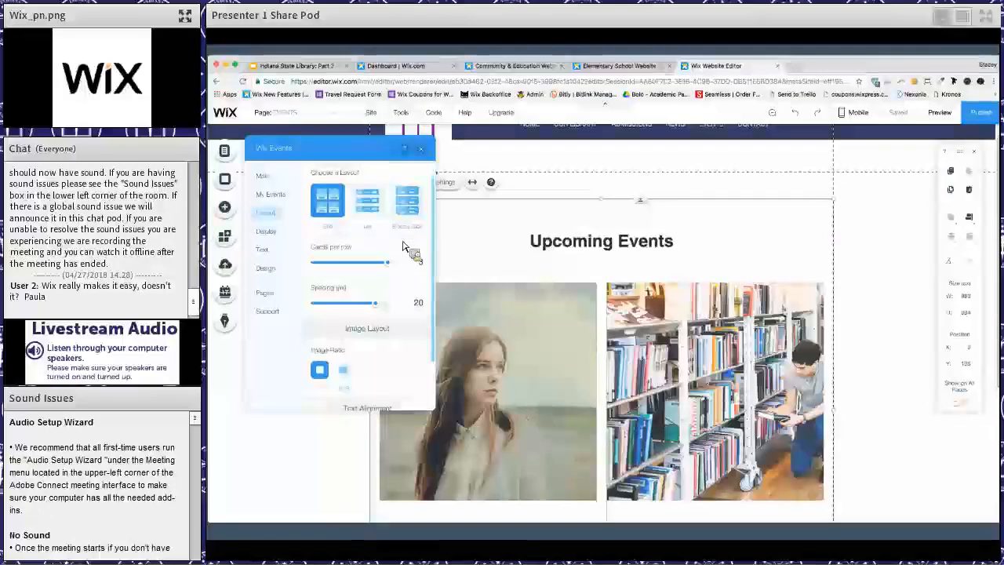
scroll(389, 365, "down", 1)
scroll(388, 367, "up", 3)
scroll(601, 401, "down", 2)
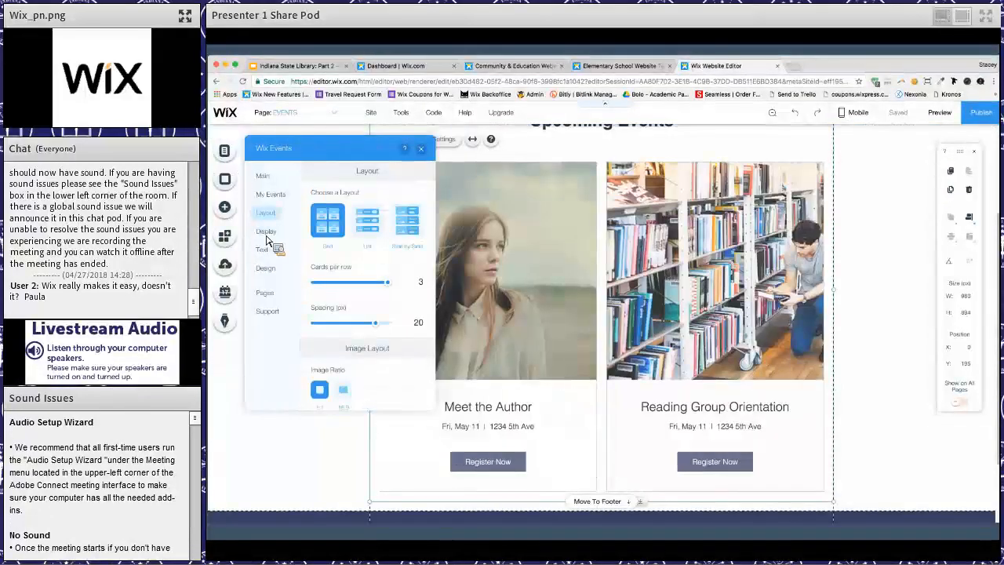
scroll(267, 238, "up", 1)
- Review which event info the events display can show and its editable list title and RSVP button text
left_click(268, 235)
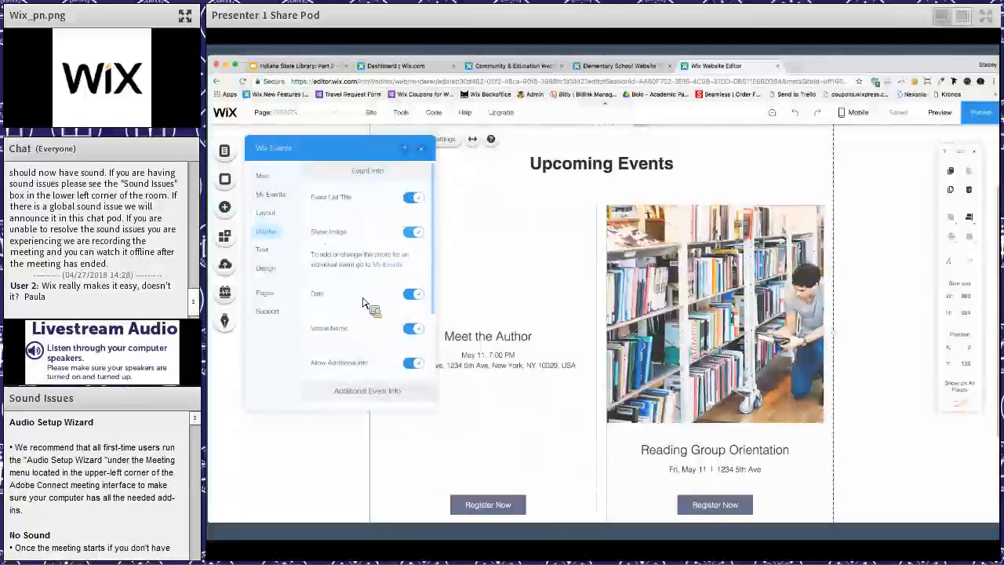
scroll(364, 316, "down", 4)
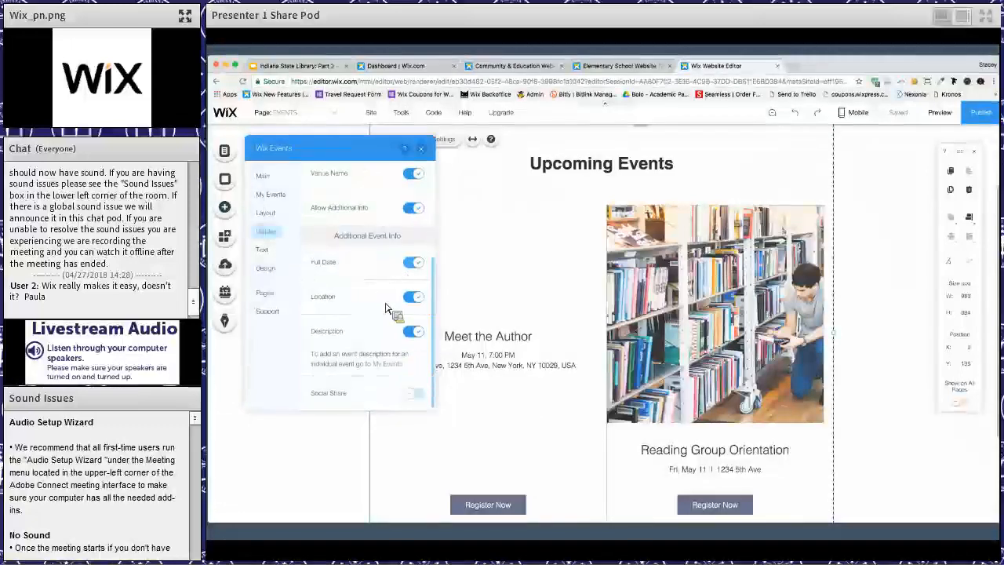
scroll(388, 309, "up", 4)
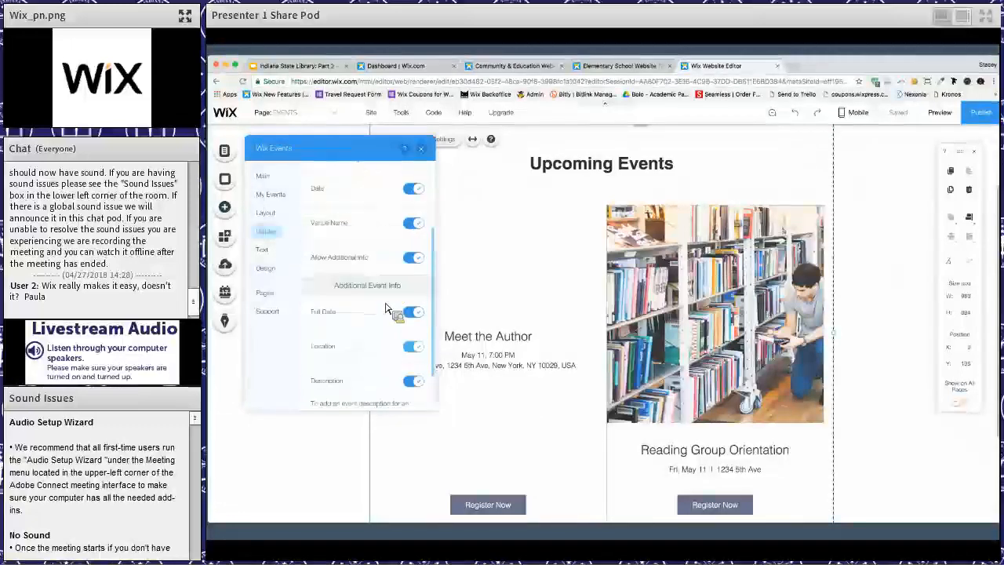
left_click(264, 251)
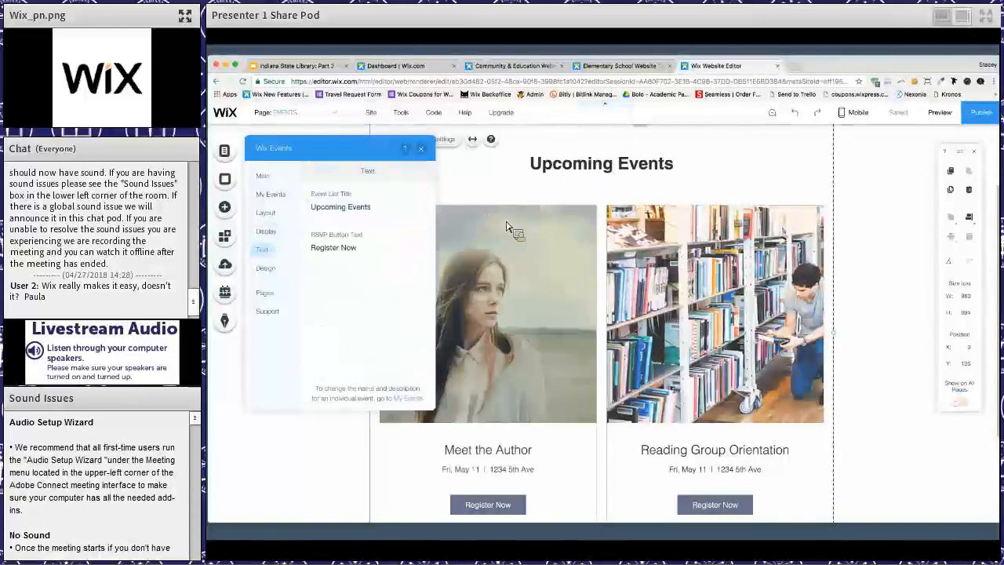
scroll(434, 232, "up", 3)
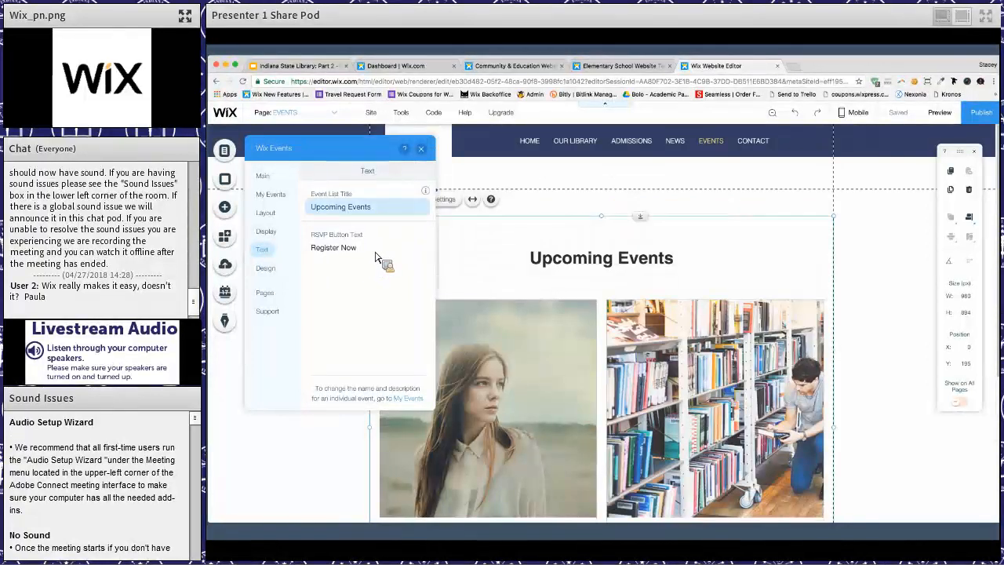
scroll(533, 378, "down", 4)
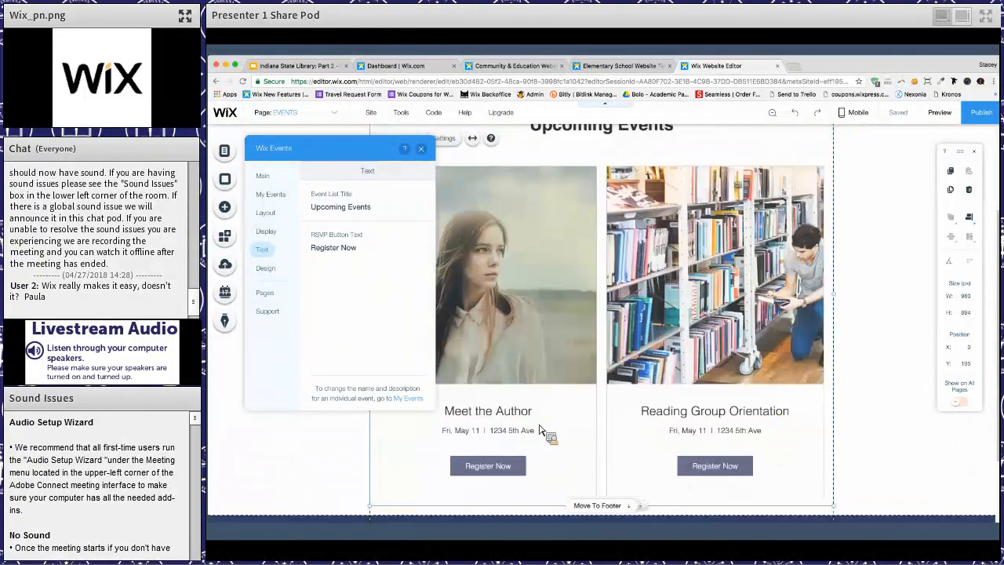
- Look over the events display's design categories and the Text Design options for the list title and event info
left_click(271, 269)
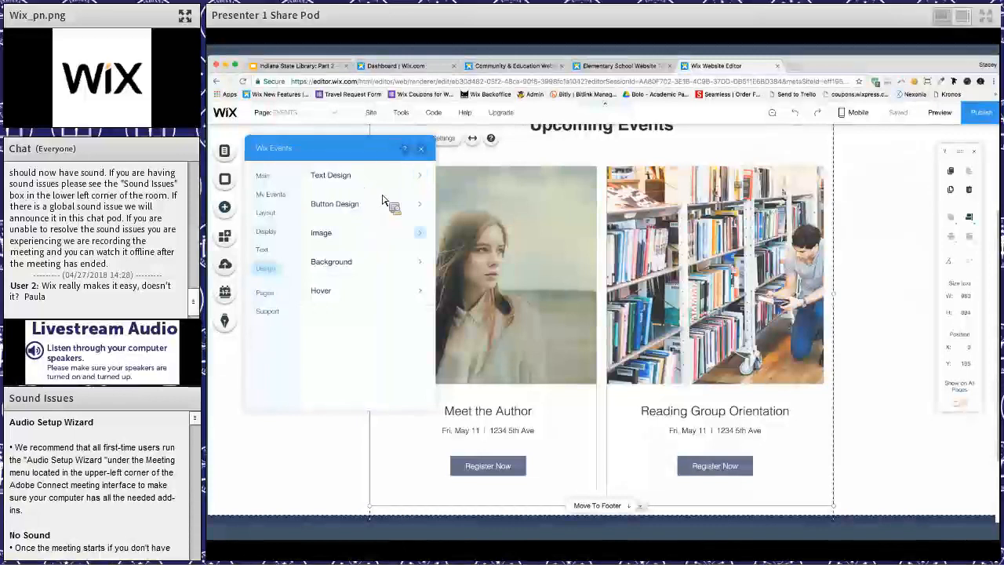
left_click(336, 178)
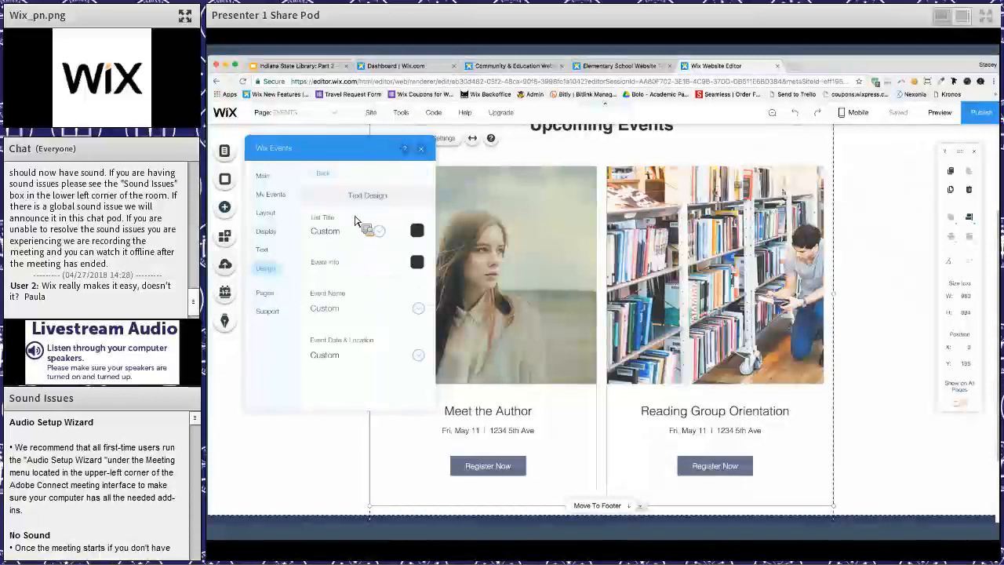
left_click(323, 174)
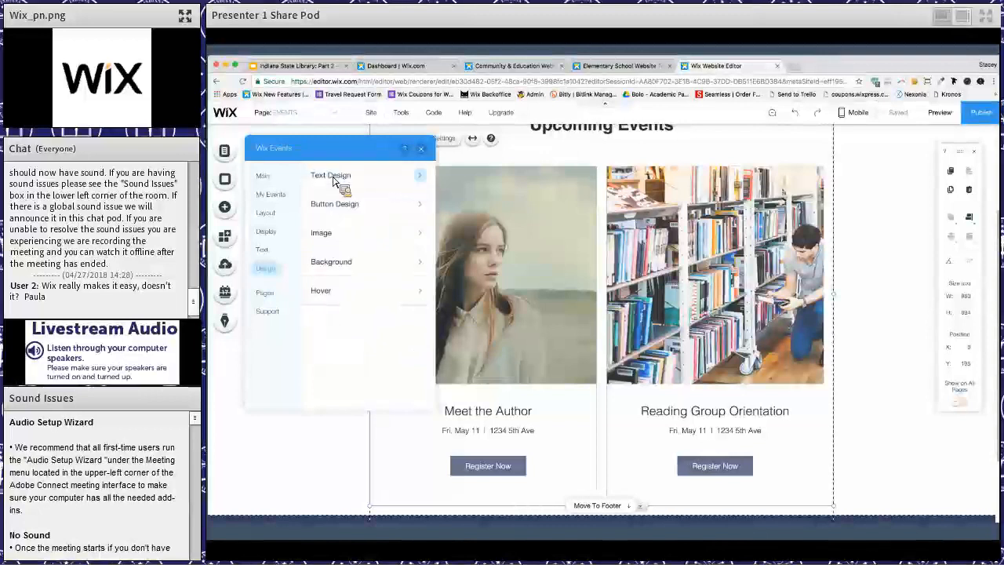
- Go to the Event Details Page for Reading Group Orientation and examine its content from the title to the sharing links
left_click(266, 300)
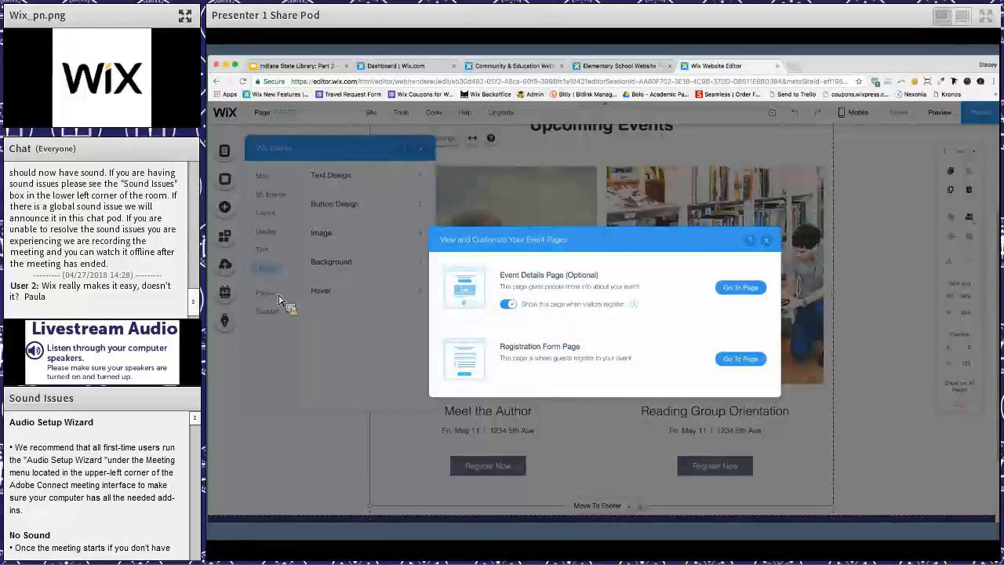
left_click(752, 289)
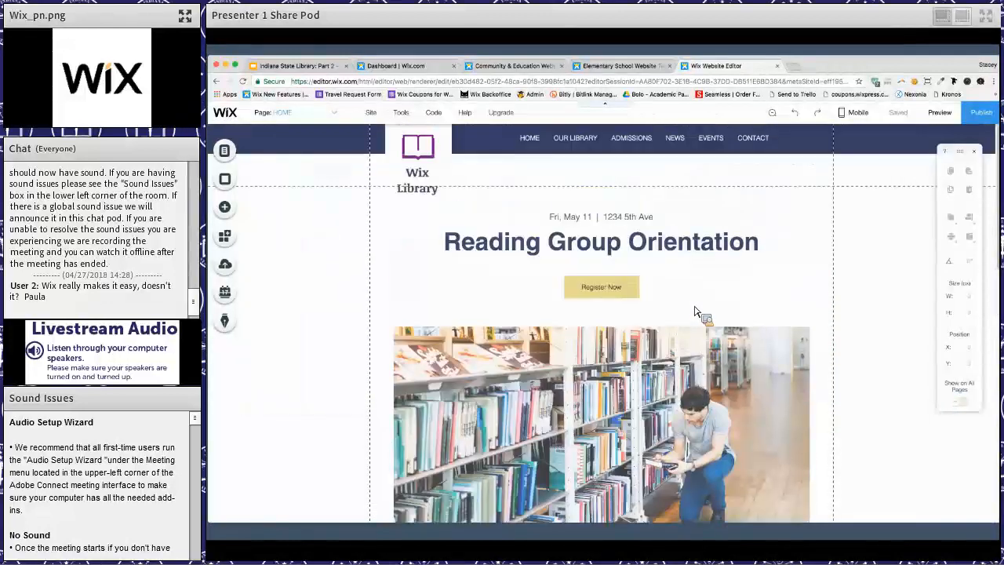
scroll(694, 311, "down", 10)
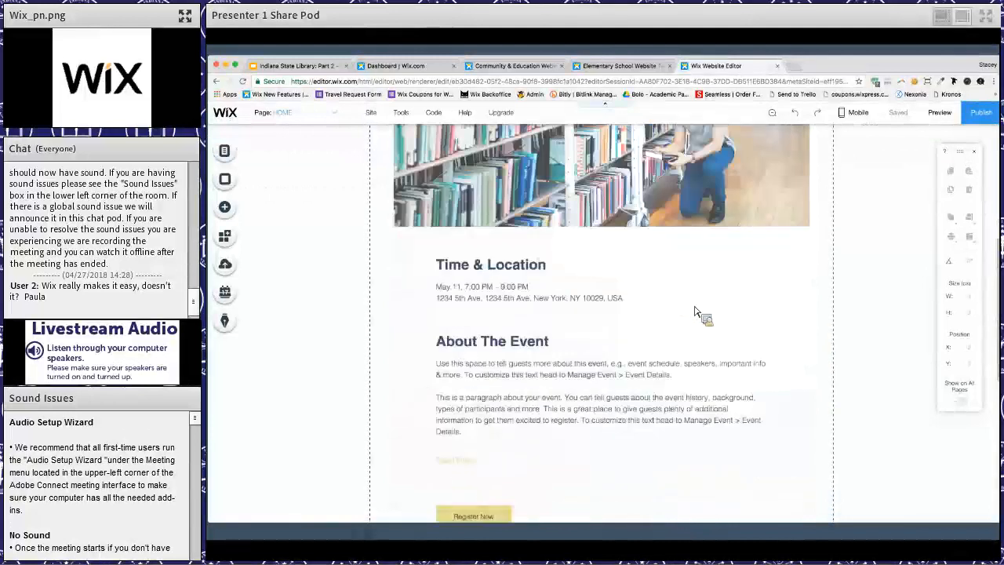
scroll(694, 311, "down", 3)
scroll(694, 311, "up", 12)
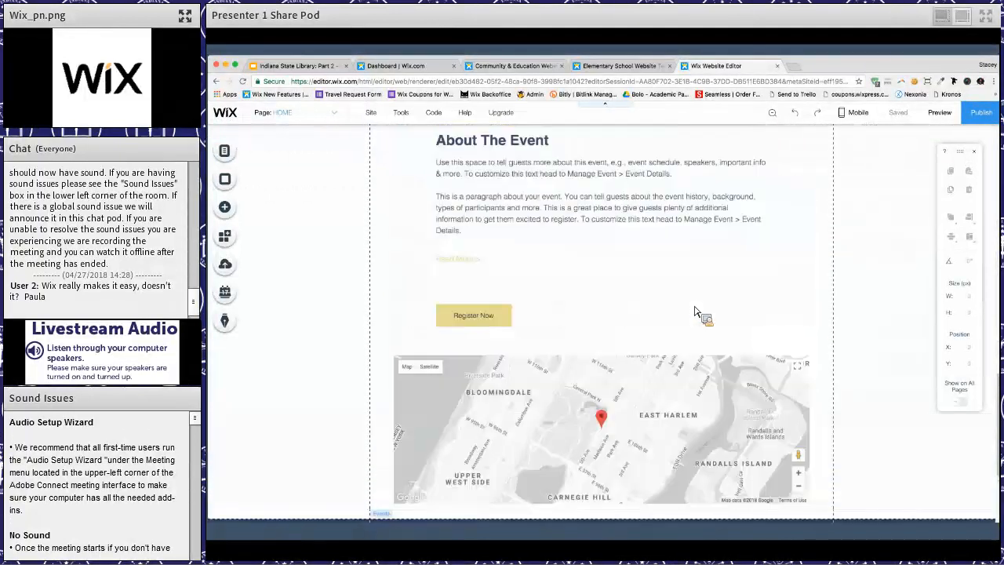
scroll(694, 311, "up", 1)
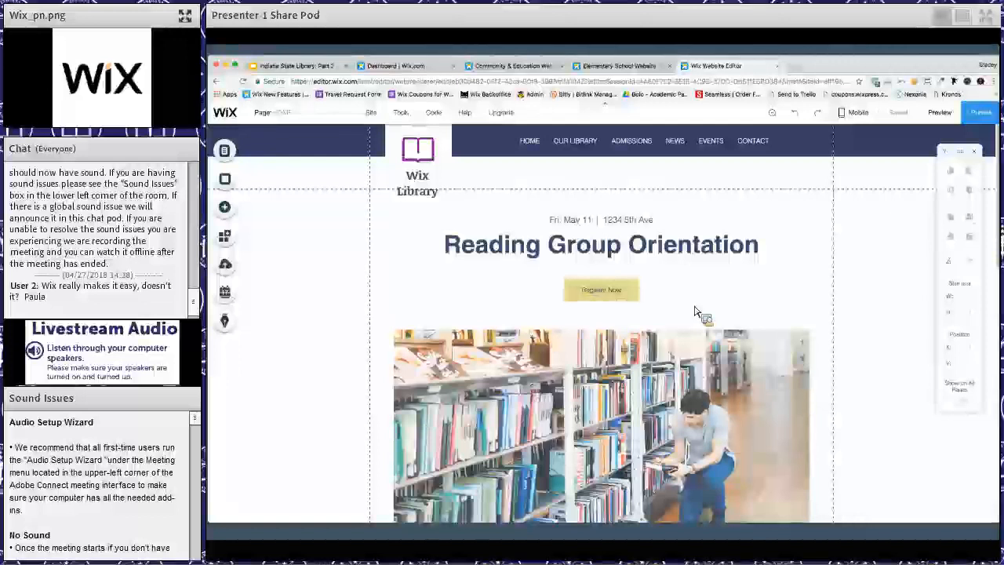
scroll(694, 311, "down", 10)
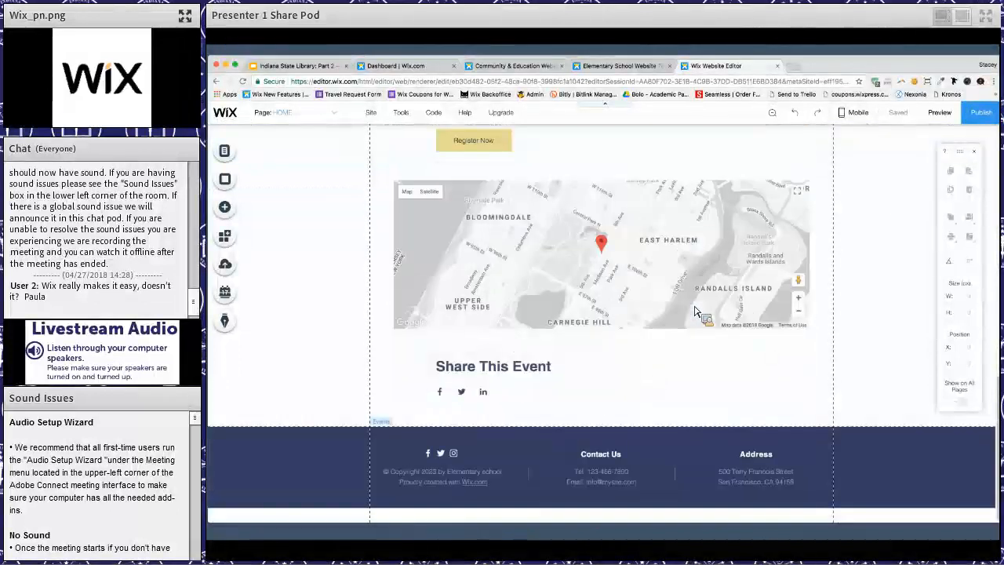
scroll(694, 311, "up", 3)
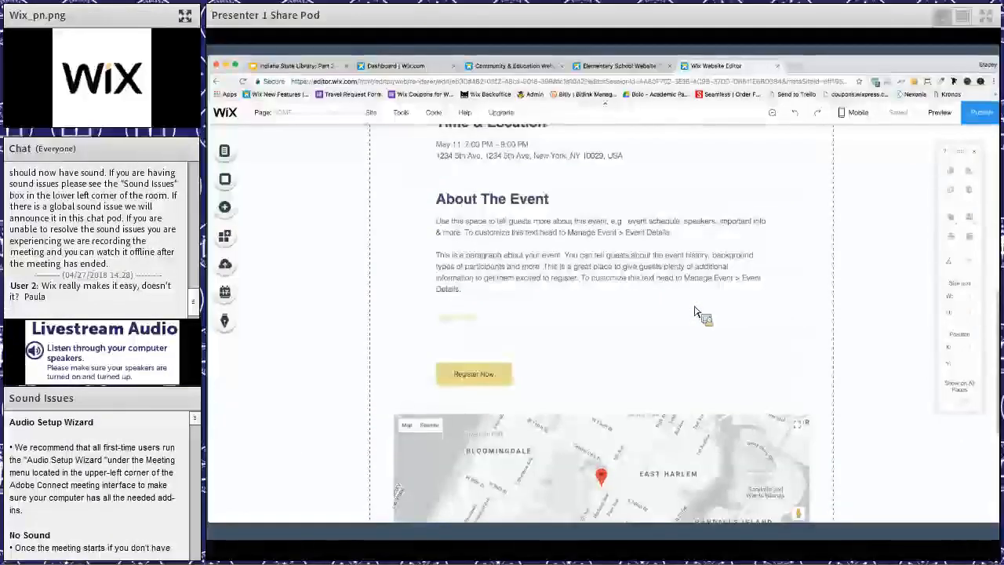
scroll(694, 311, "up", 7)
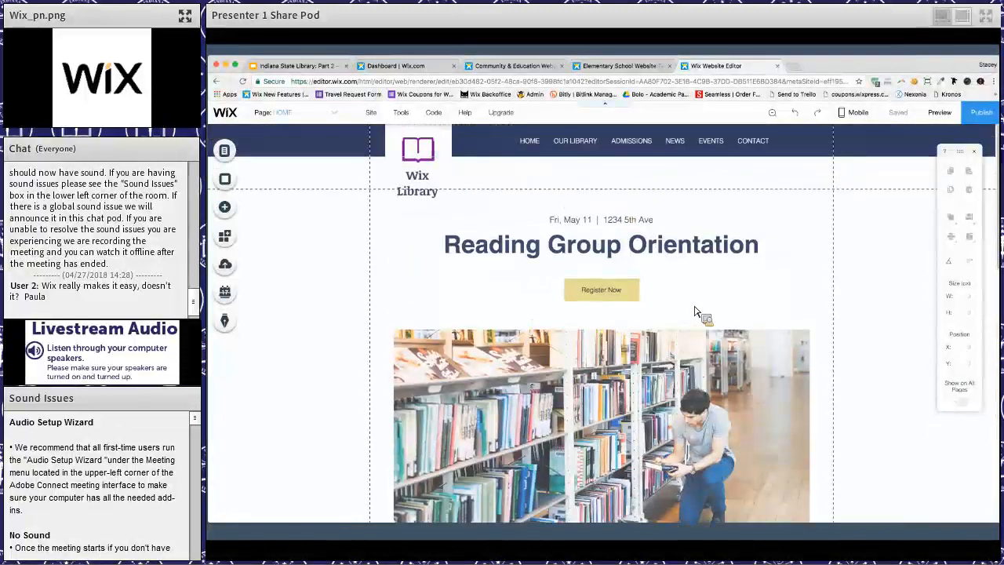
- From the event page's settings, go to the Registration Form Page and dismiss its settings to view the form
left_click(451, 232)
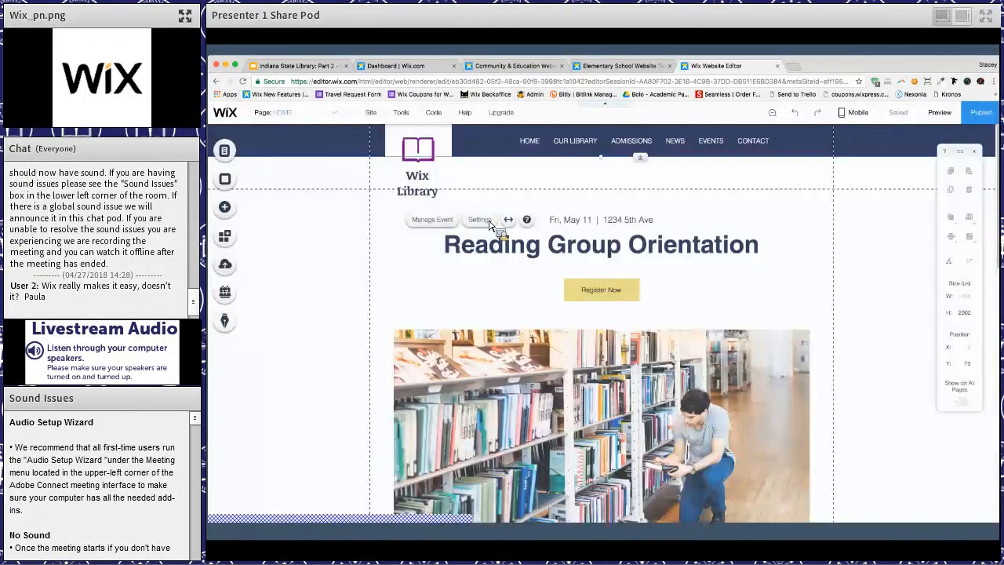
left_click(484, 220)
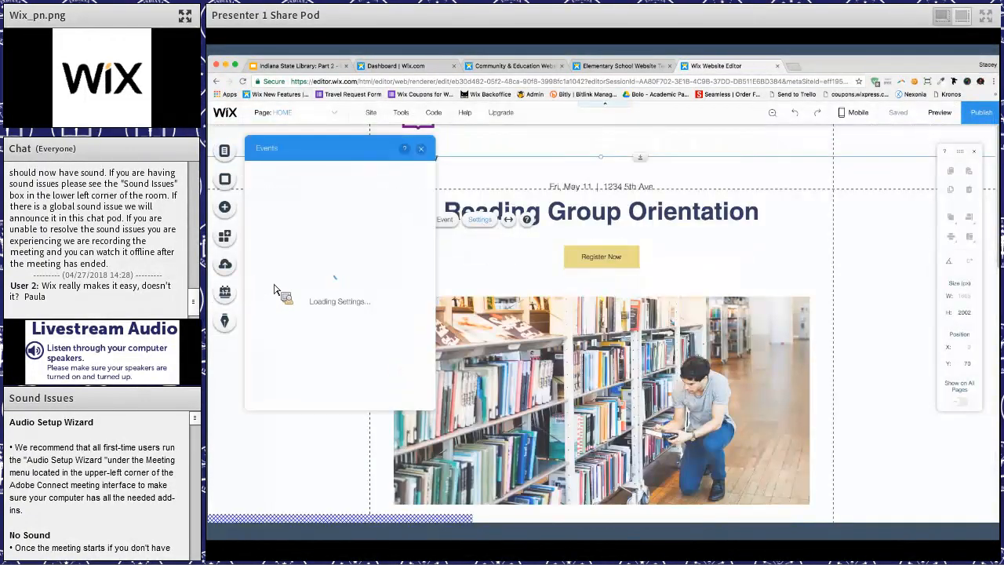
left_click(273, 277)
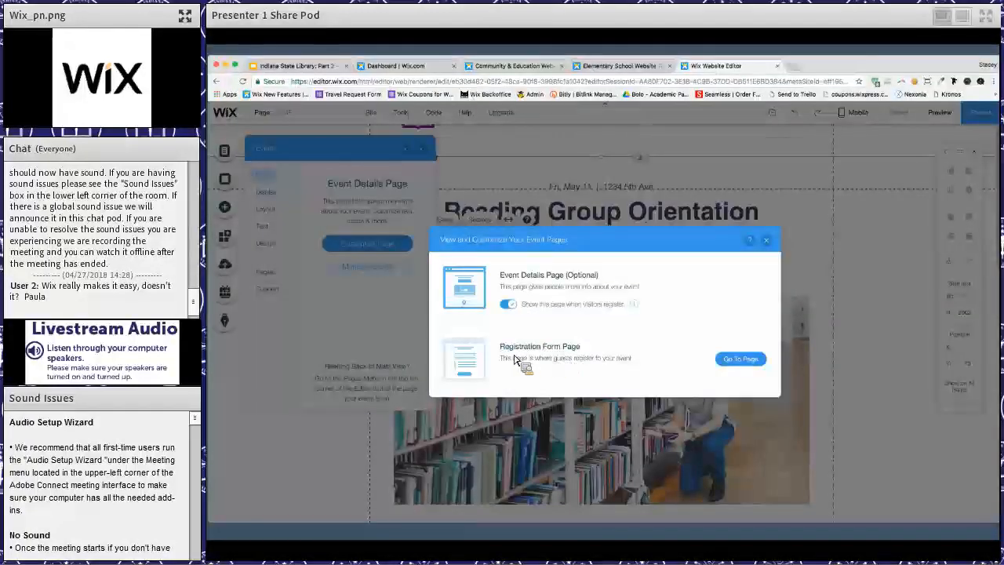
left_click(741, 359)
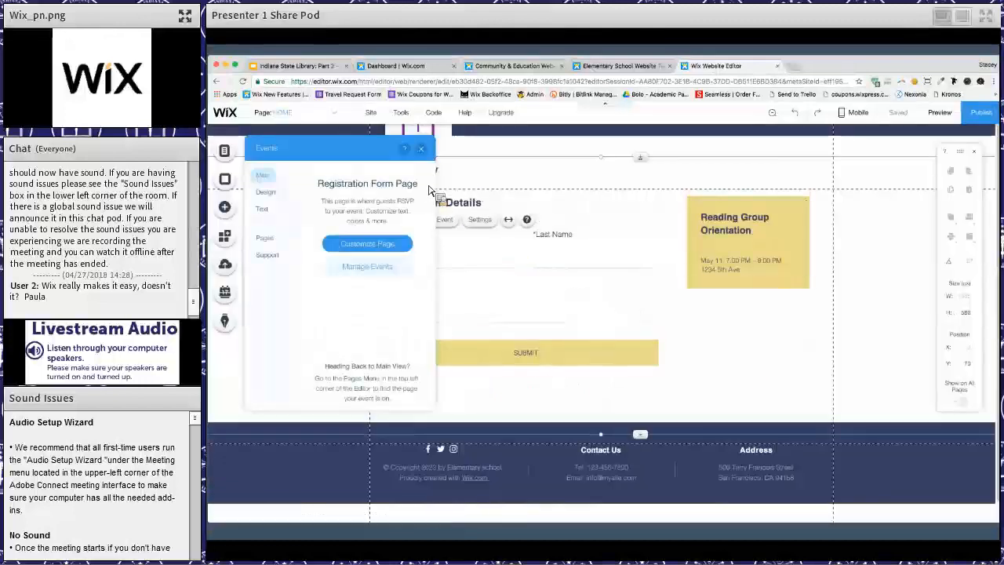
left_click(423, 153)
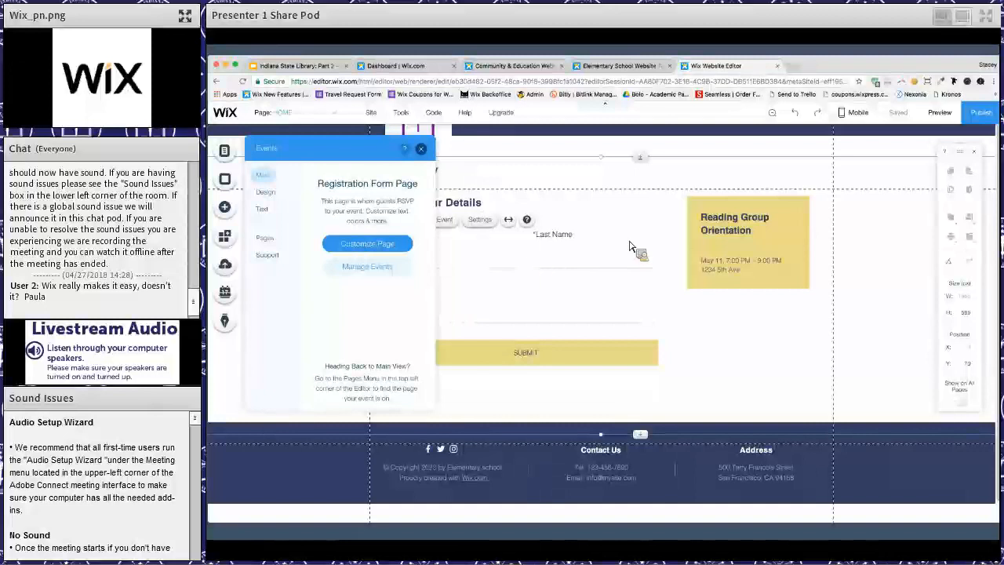
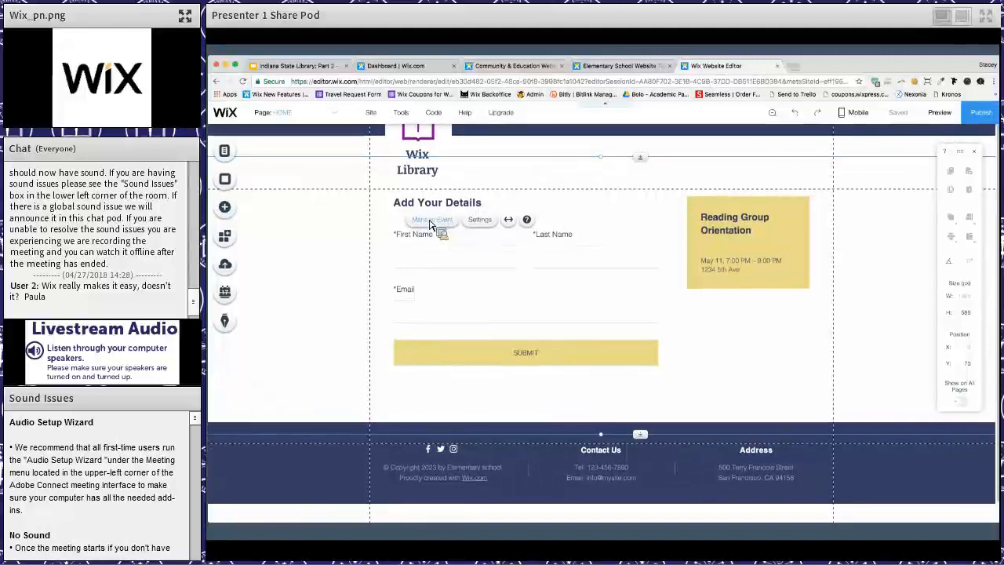
- On the HOME page, make the first listing under Our Latest Events show the single event Meet the Author
left_click(227, 153)
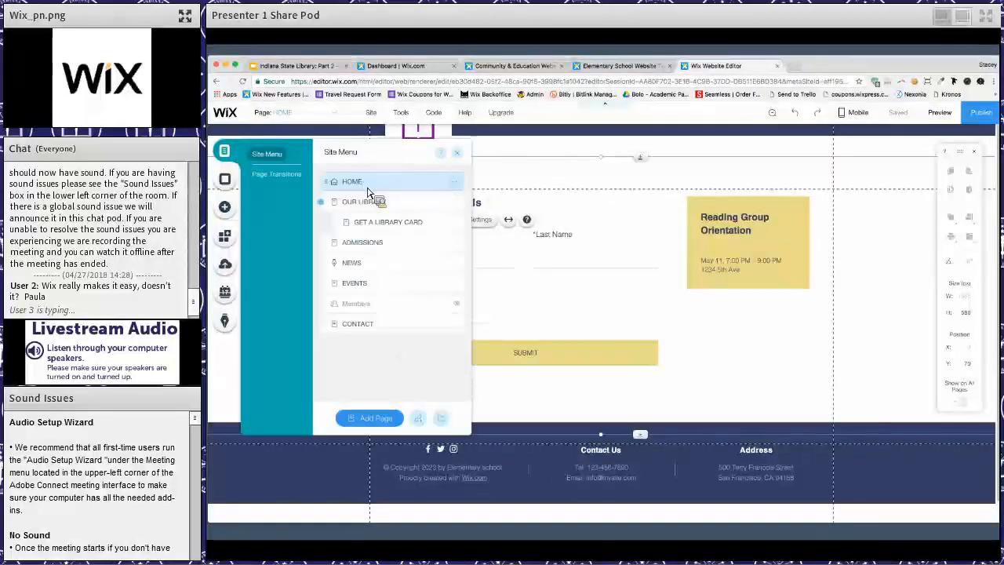
left_click(368, 192)
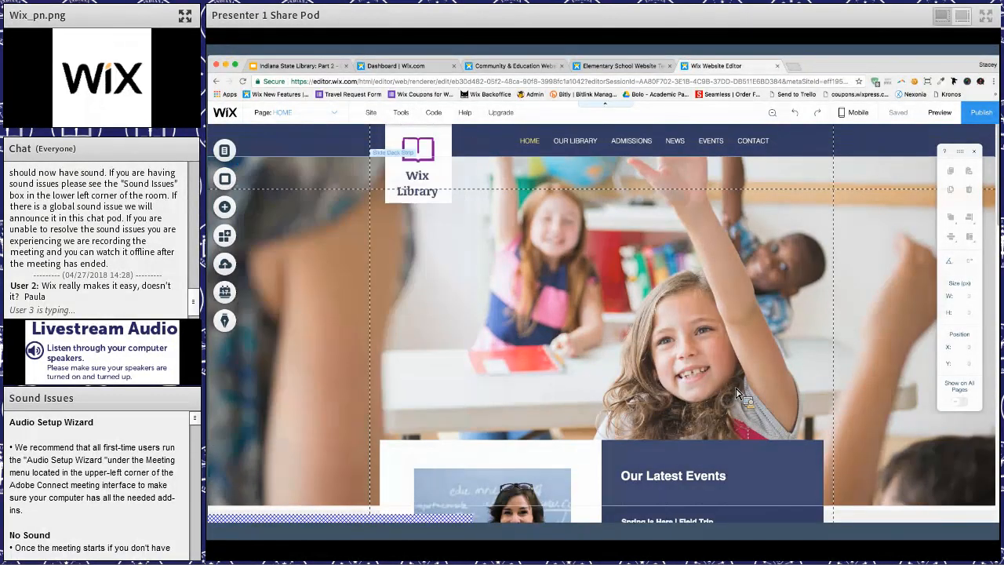
scroll(745, 396, "down", 5)
left_click(749, 399)
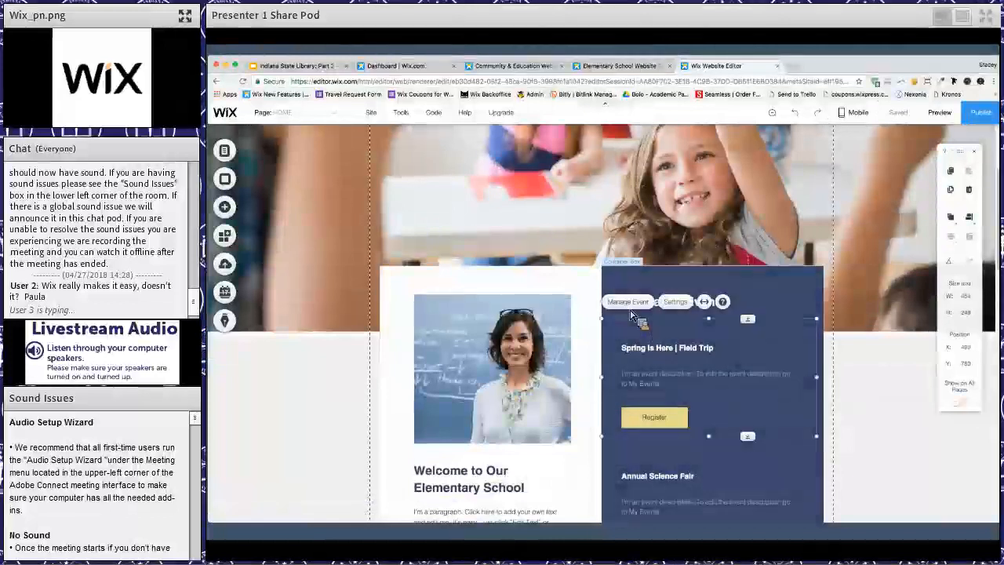
left_click(675, 302)
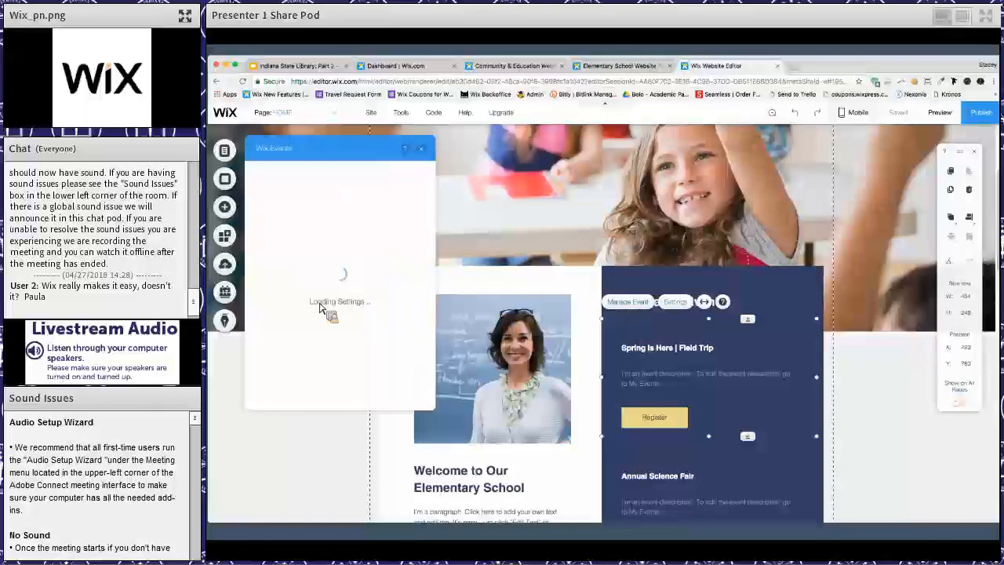
left_click(272, 196)
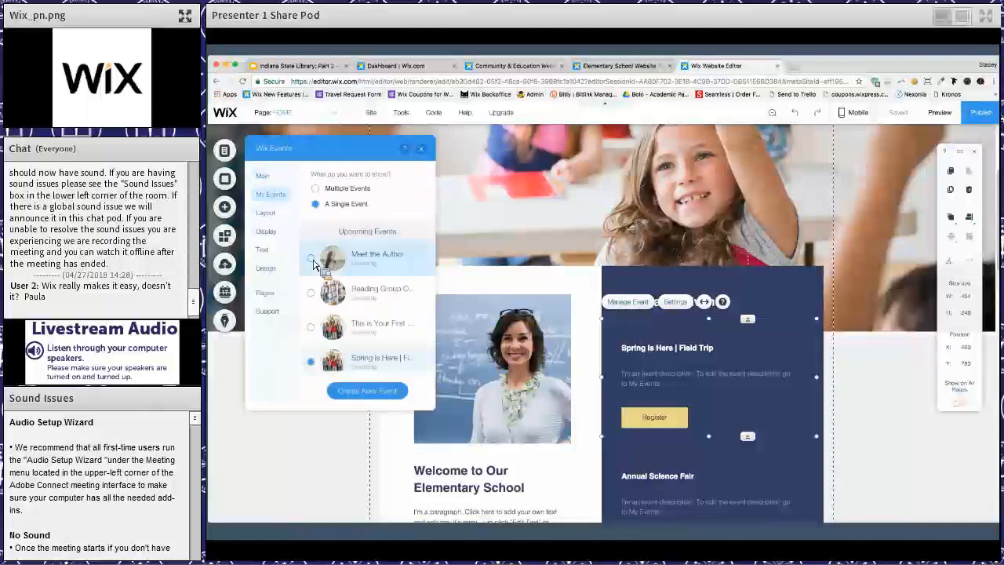
left_click(313, 261)
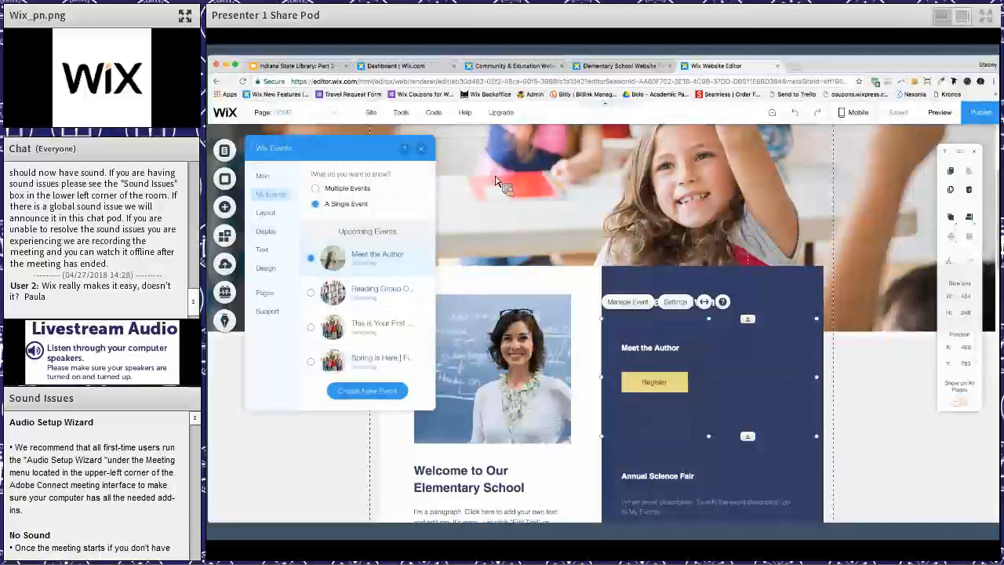
- Hide the countdown and show the event image in the Meet the Author listing, leaving its layout unchanged, and close its settings
left_click(673, 301)
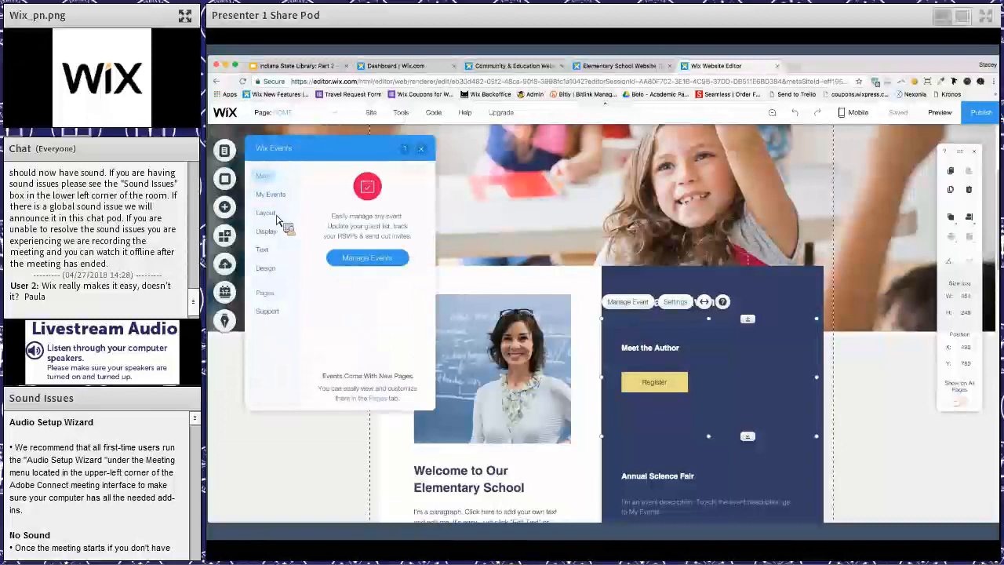
left_click(265, 212)
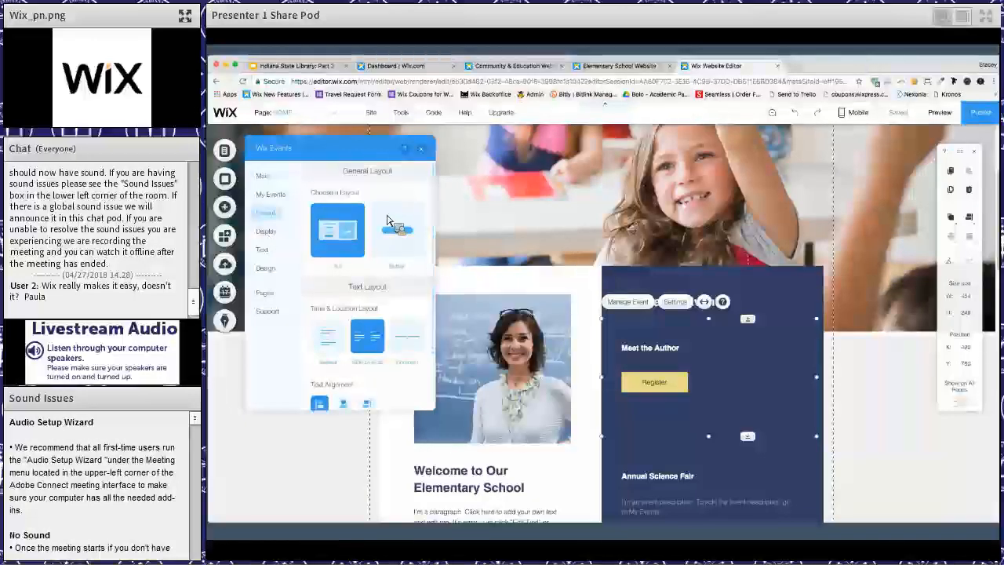
left_click(265, 231)
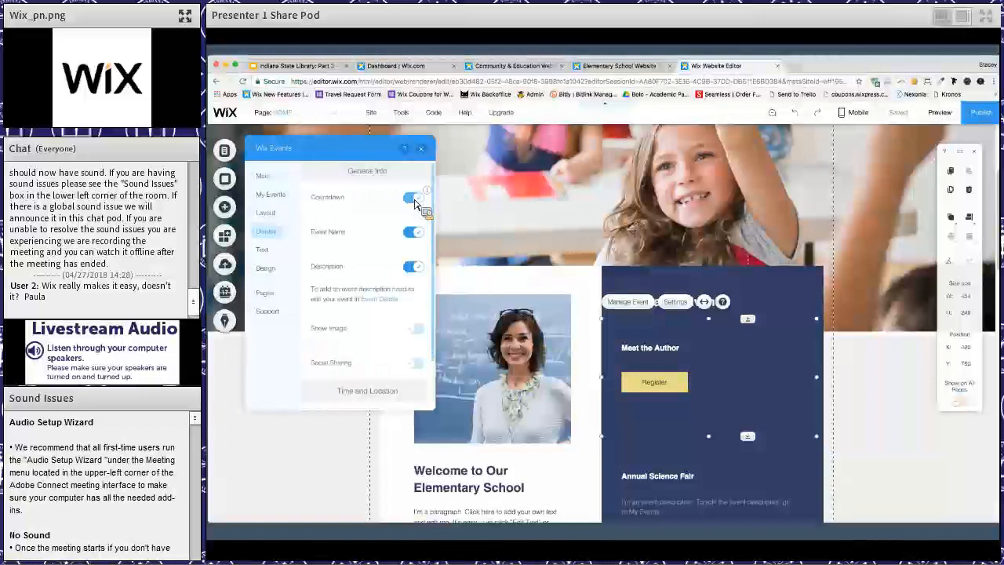
left_click(413, 199)
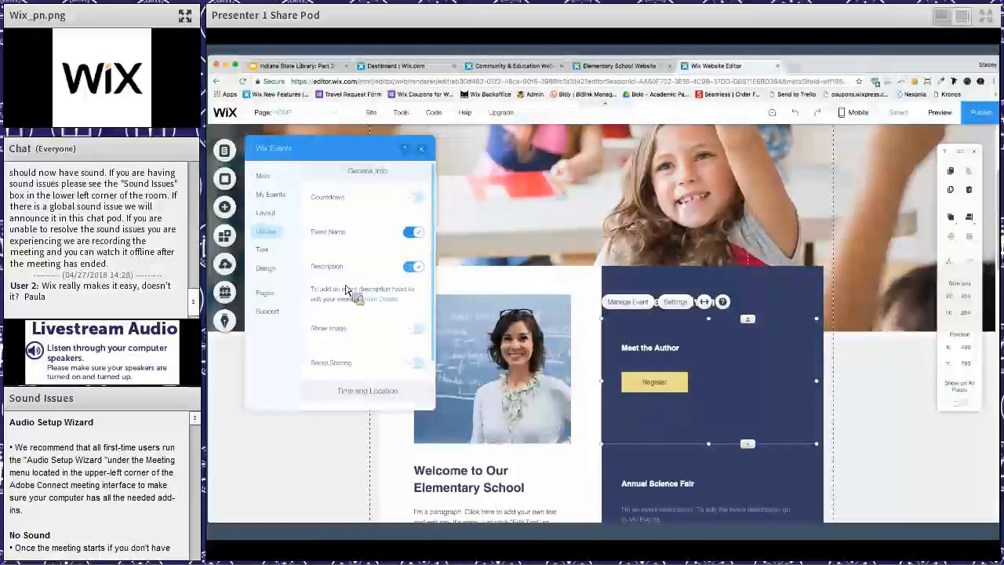
scroll(353, 291, "down", 2)
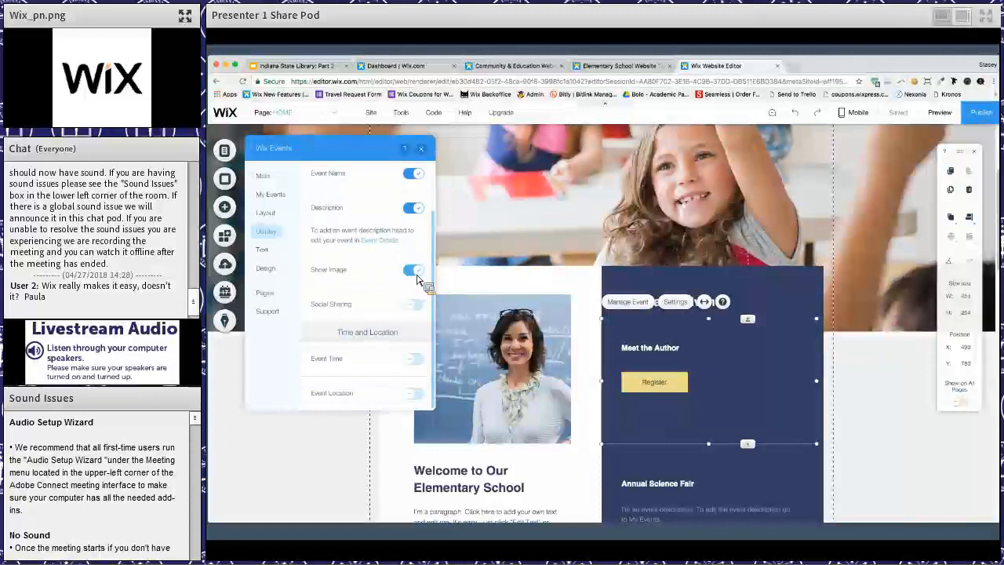
left_click(414, 270)
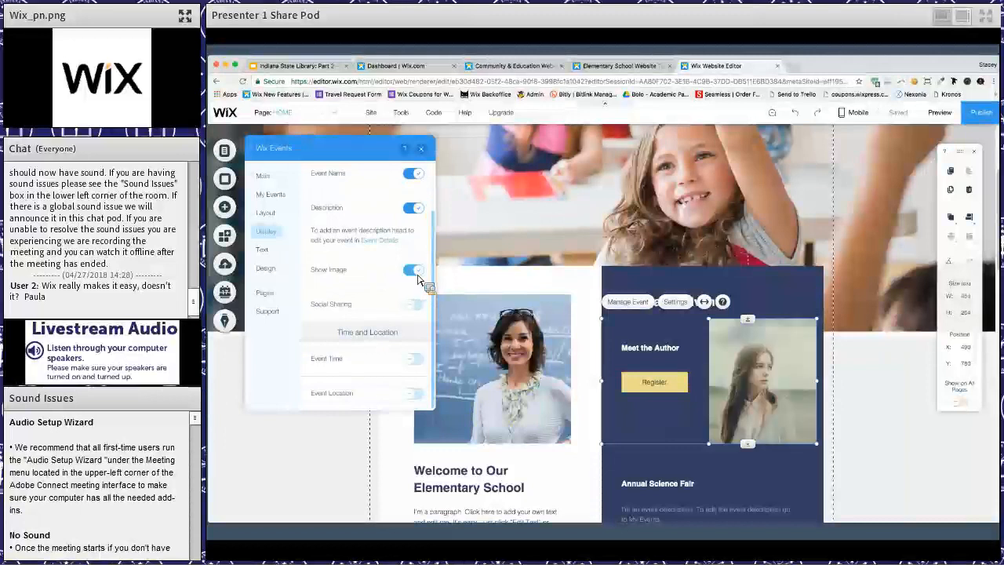
left_click(420, 149)
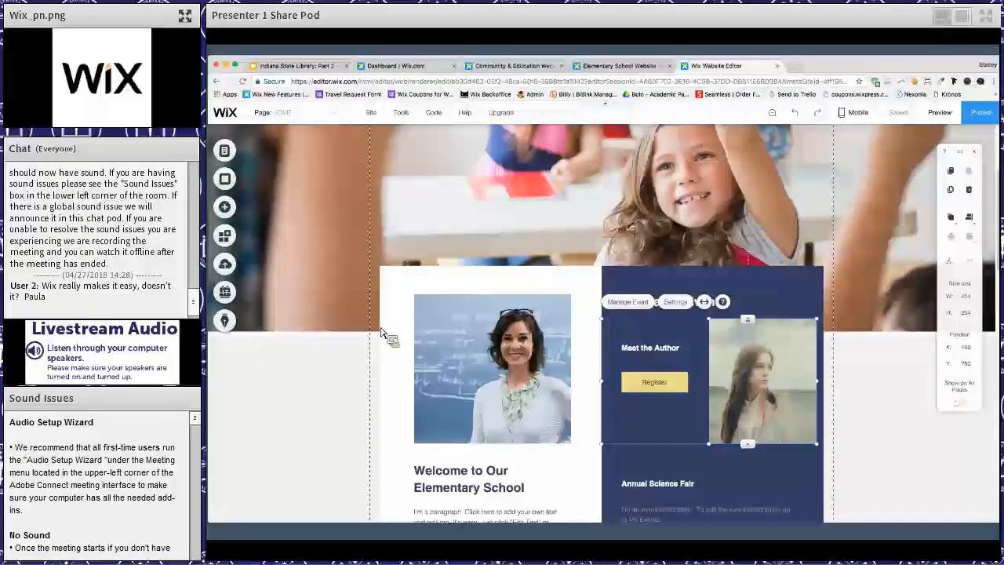
- Examine the ready-made Events layouts among the contact tools that can be added to the page
left_click(236, 218)
mouse_move(273, 325)
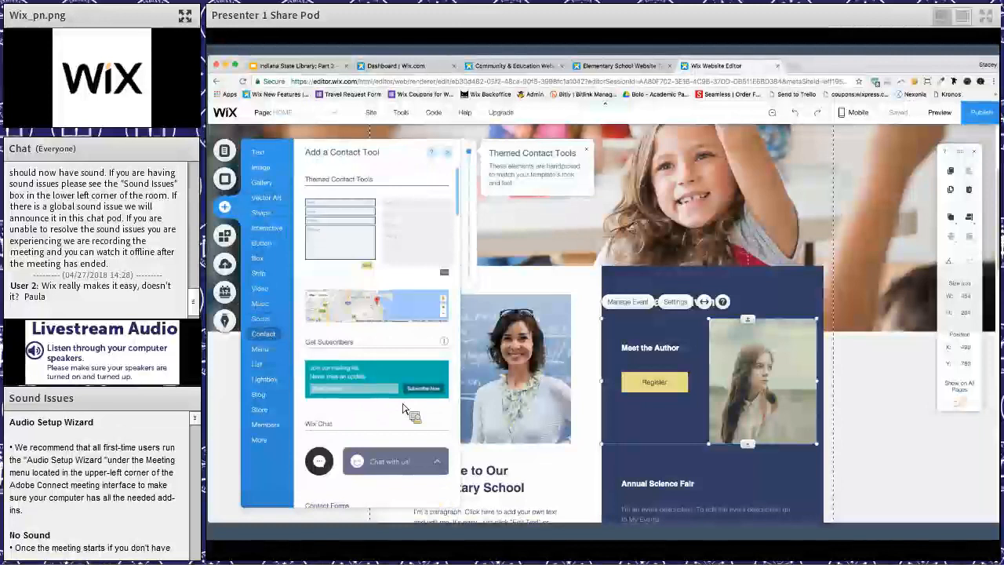
scroll(402, 409, "down", 15)
scroll(350, 257, "up", 1)
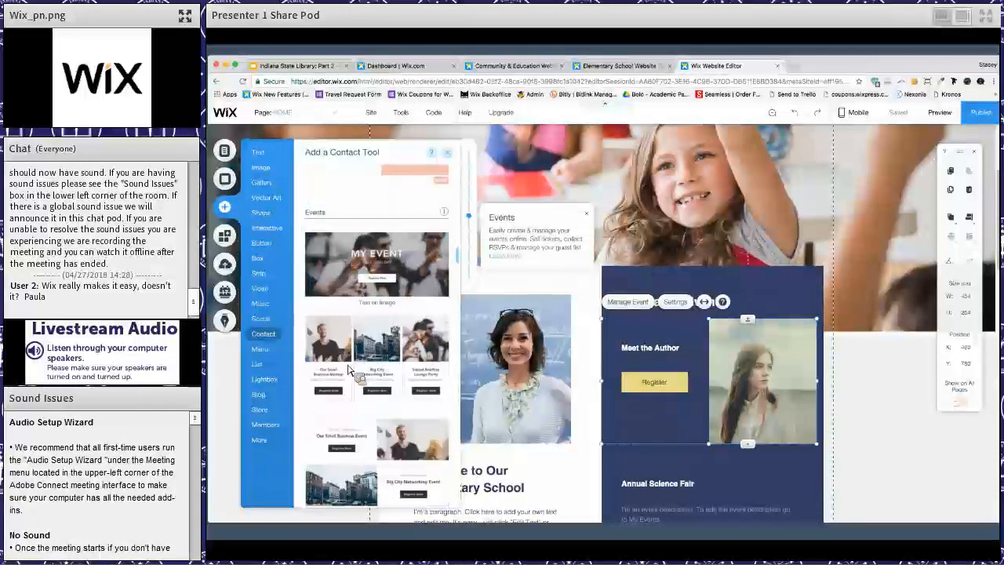
scroll(350, 372, "down", 4)
scroll(350, 372, "down", 5)
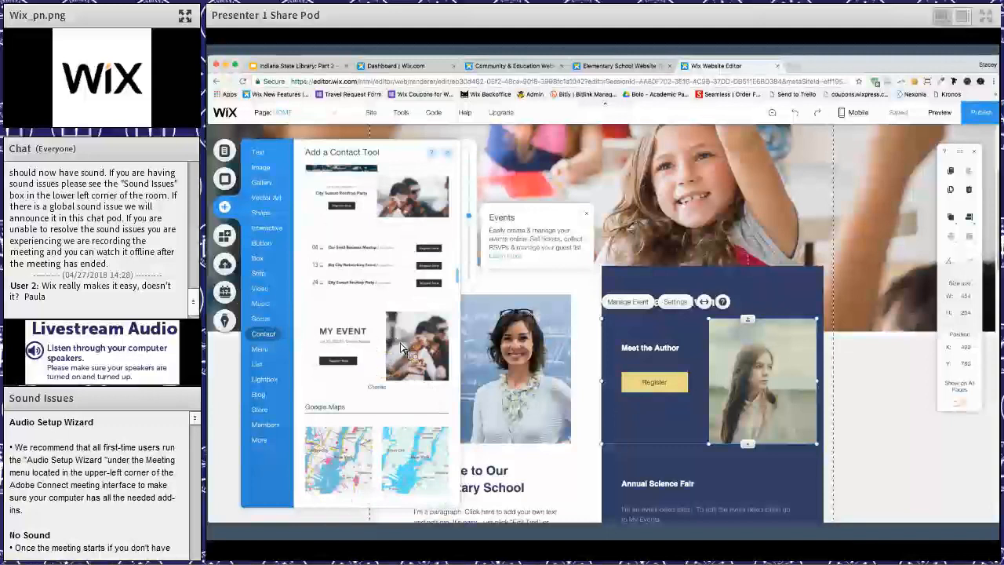
scroll(705, 463, "down", 3)
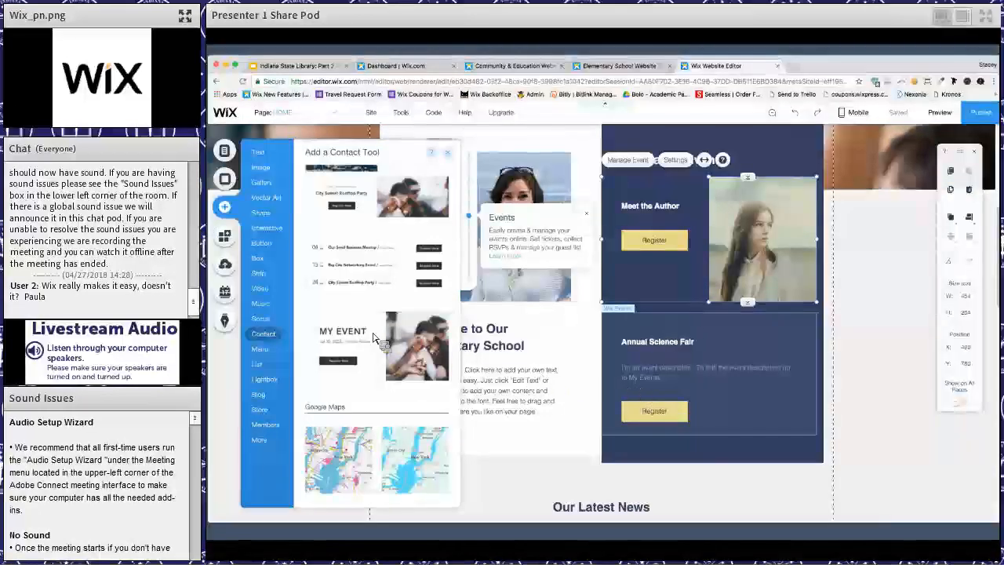
scroll(397, 353, "up", 5)
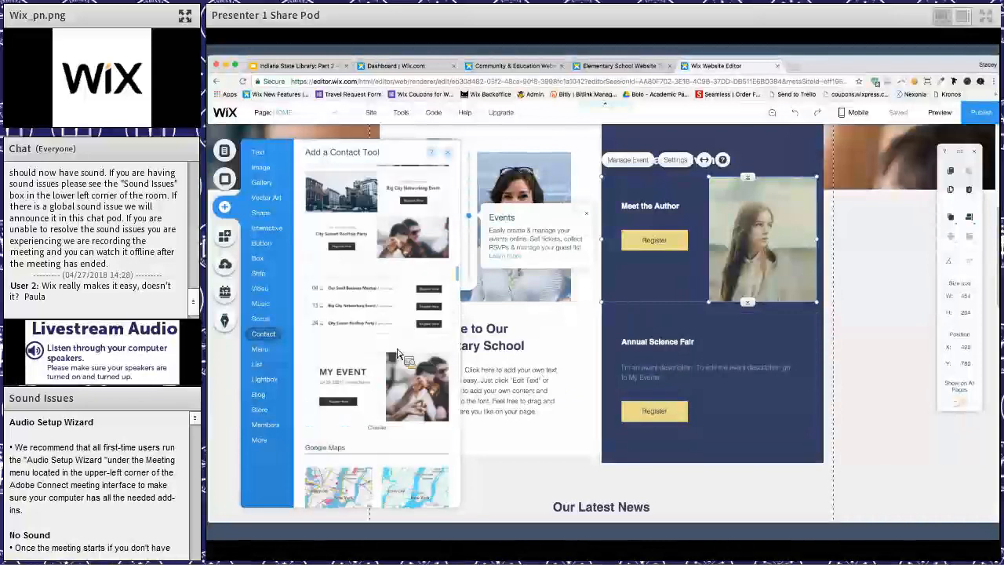
scroll(397, 353, "up", 1)
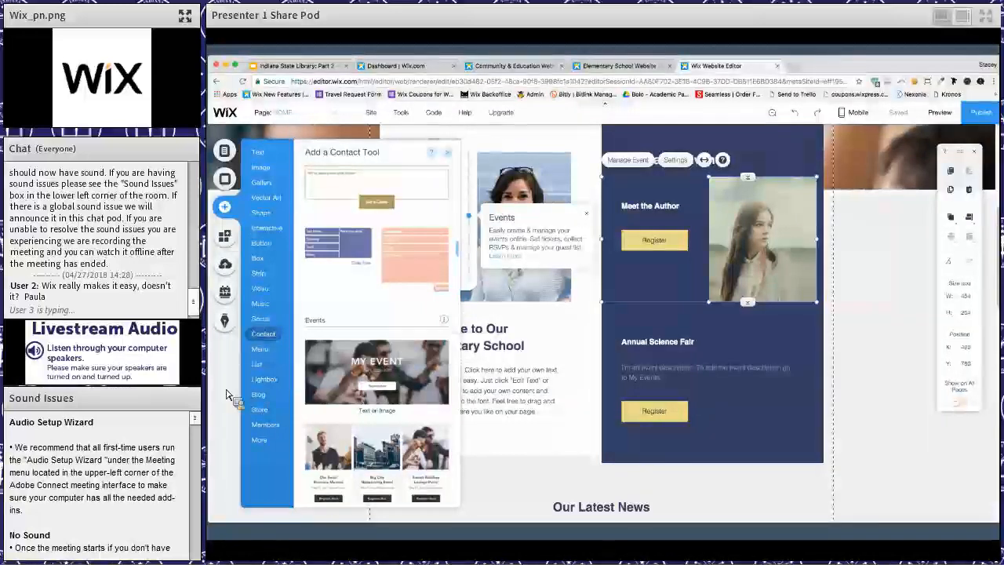
scroll(627, 275, "up", 6)
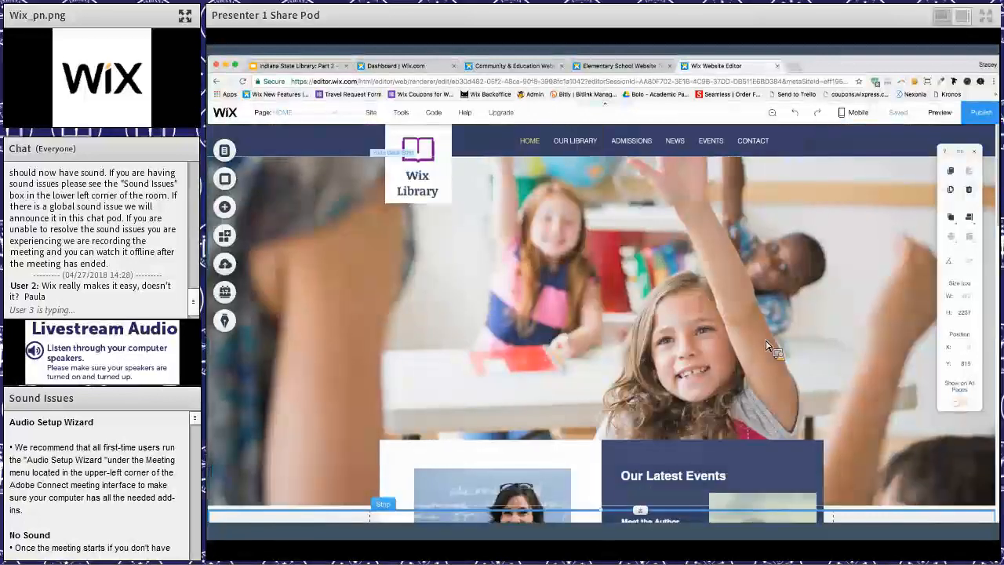
- Try adding a Get Subscribers mailing list form to the Our Latest News section, move it over the school bus image, and delete it
scroll(766, 345, "down", 5)
scroll(767, 345, "down", 3)
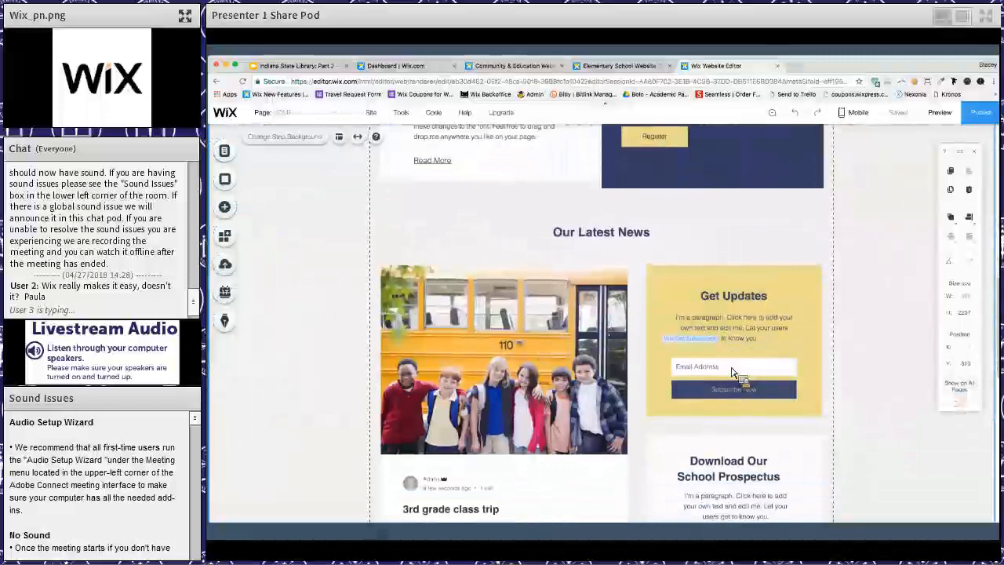
left_click(732, 372)
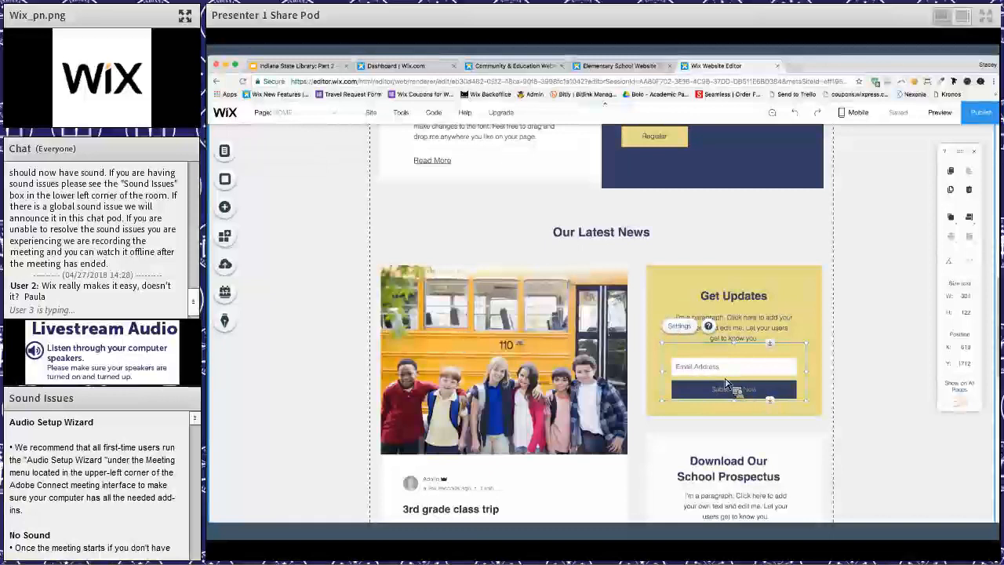
left_click(237, 210)
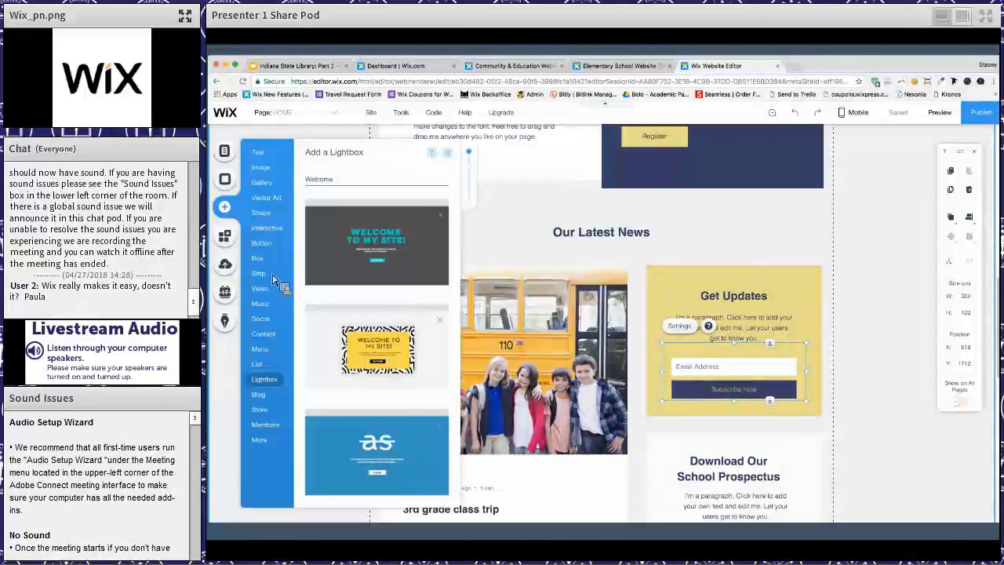
left_click(267, 274)
left_click(272, 250)
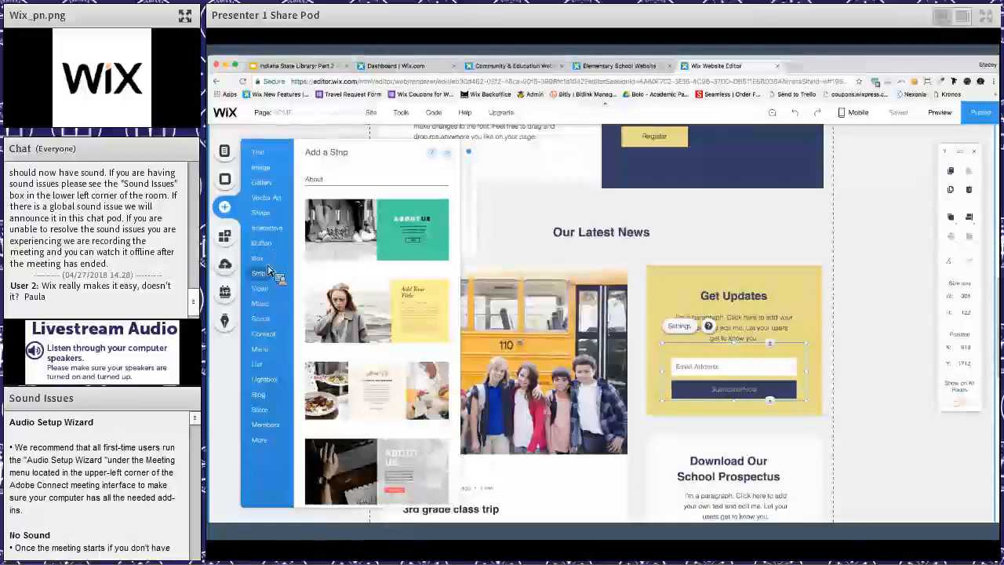
left_click(264, 336)
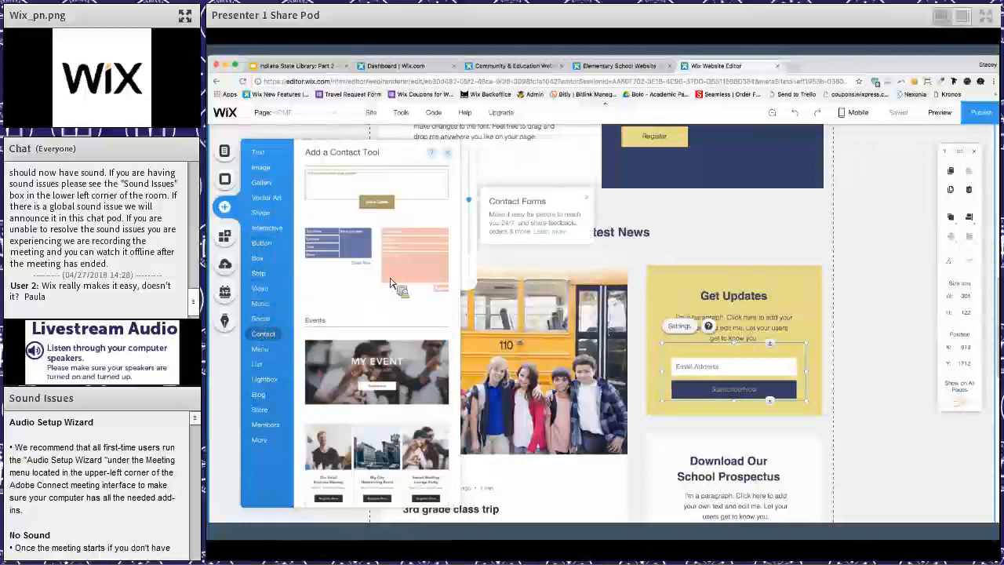
scroll(377, 395, "up", 3)
scroll(377, 394, "up", 5)
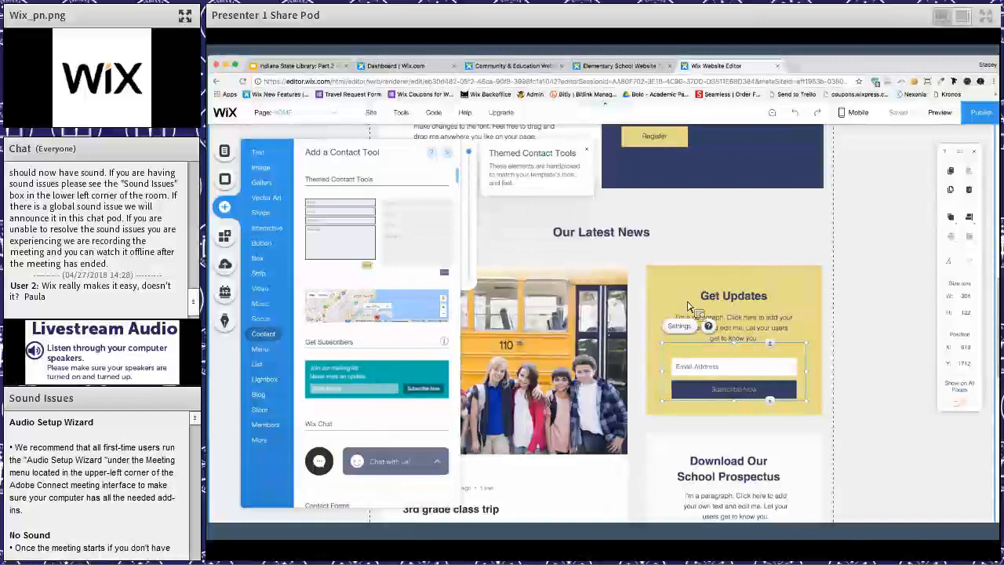
left_click(717, 253)
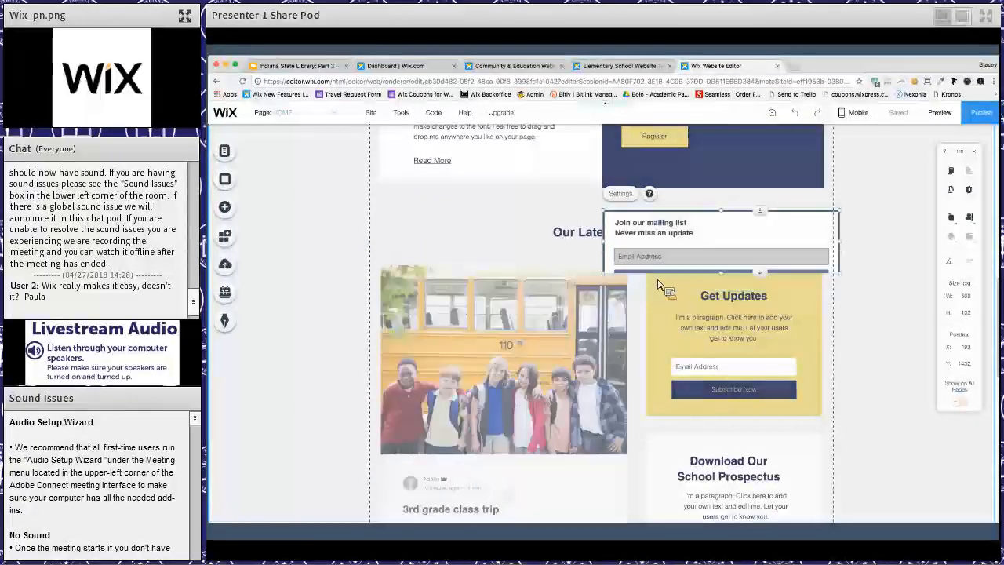
left_click_drag(537, 364, 515, 395)
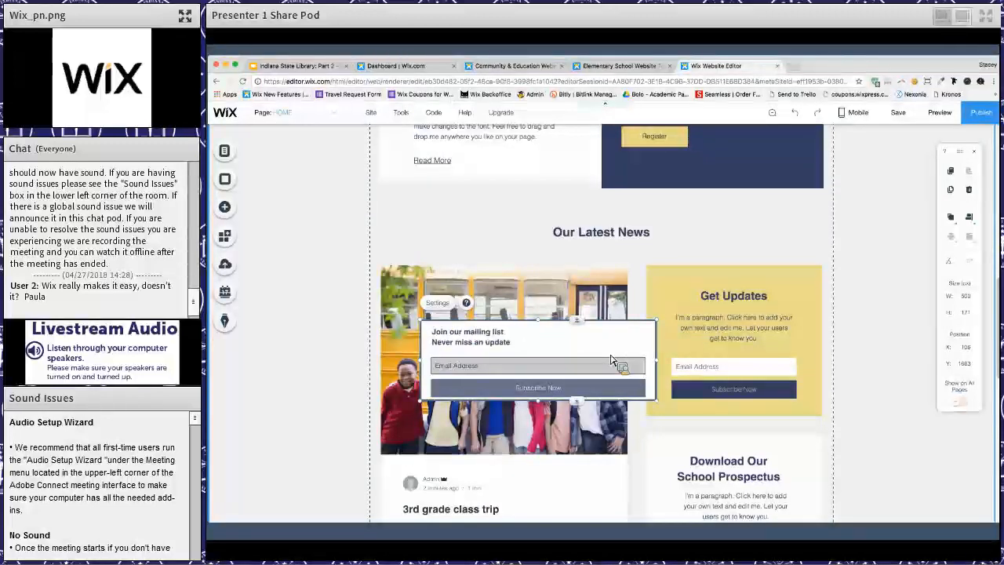
key("Delete")
- Set the Get Updates subscriber form to collect the subscriber's name and change its email field text to "Your Email"
left_click(683, 345)
left_click(680, 326)
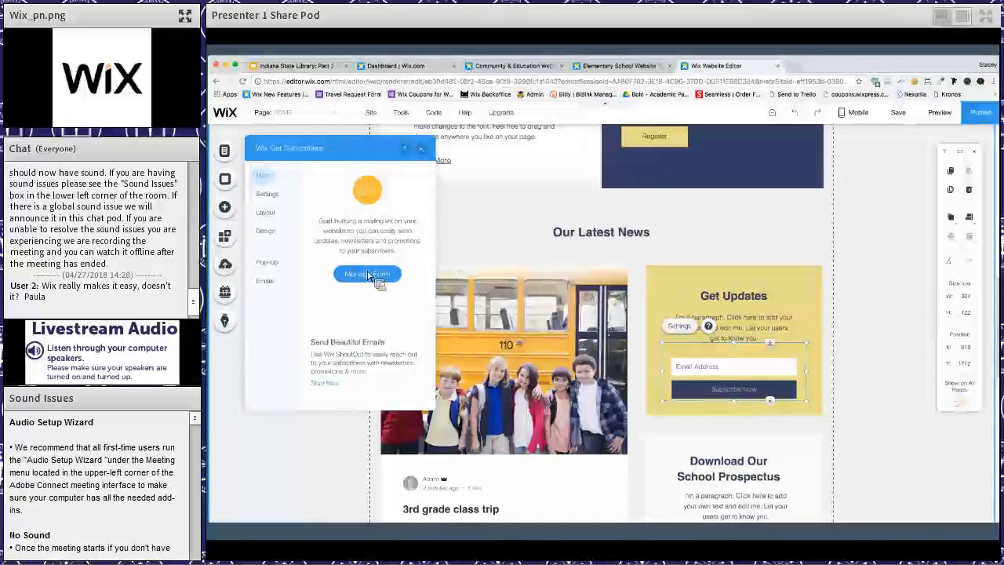
left_click(367, 275)
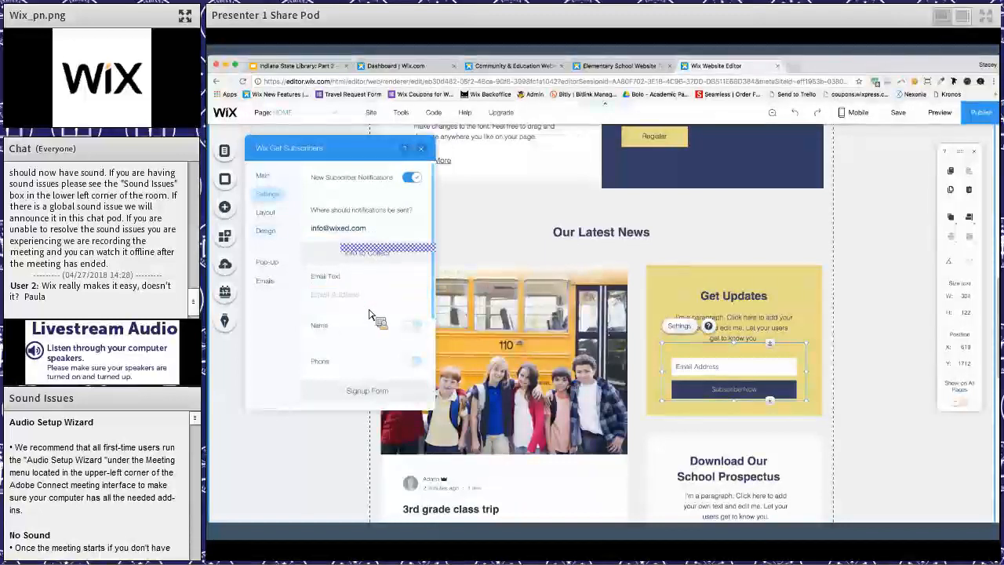
scroll(369, 315, "down", 2)
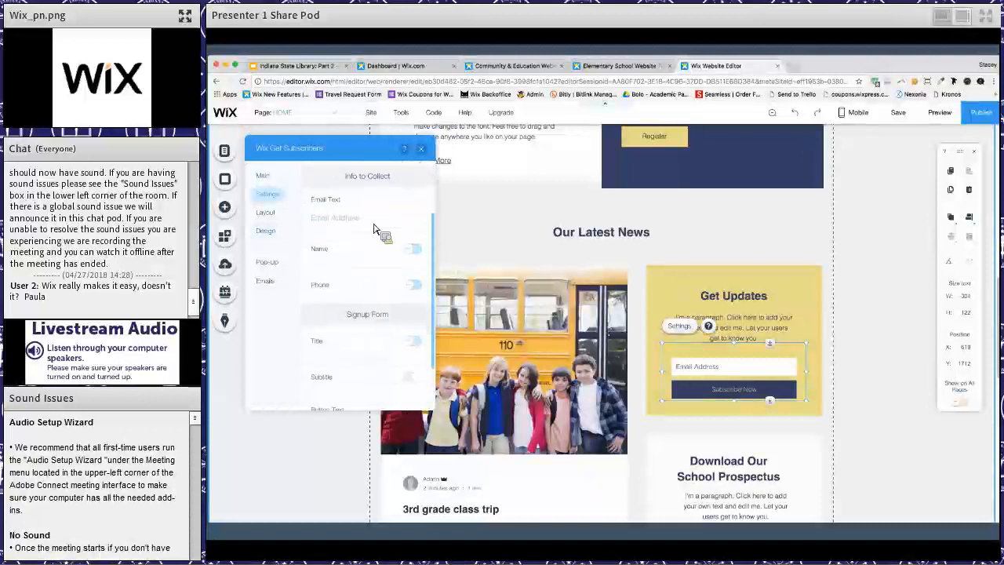
left_click(412, 251)
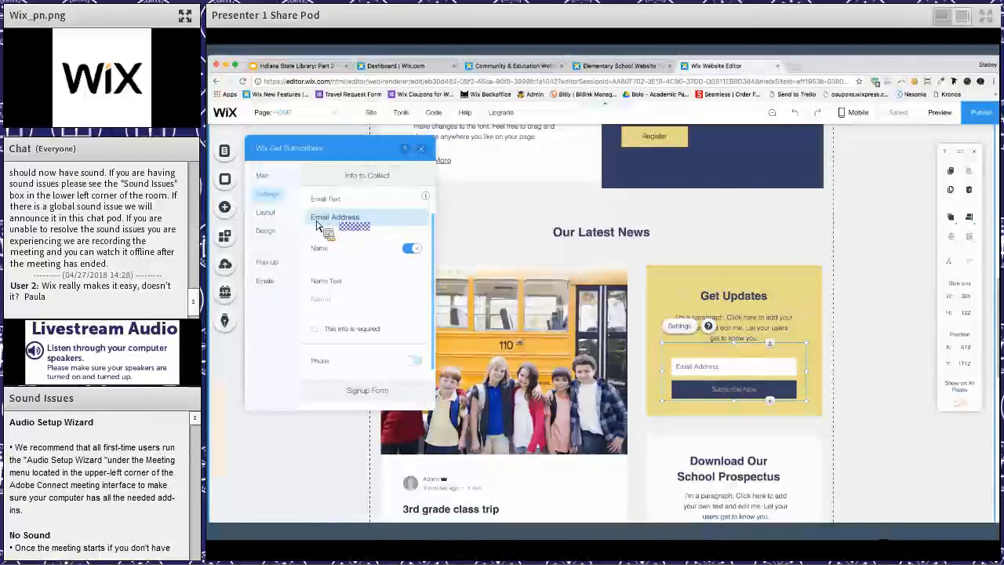
left_click(349, 228)
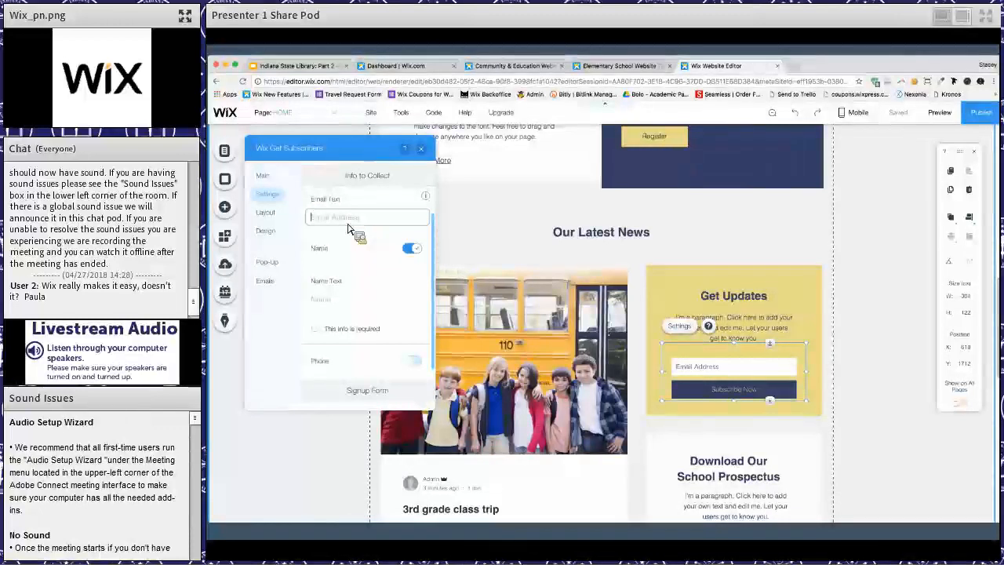
type("Your Email")
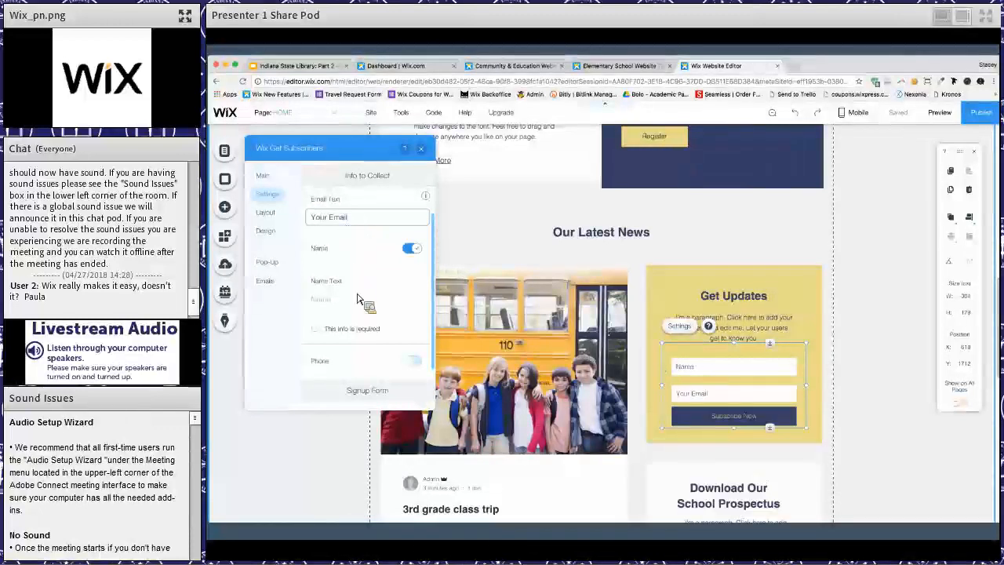
scroll(360, 298, "down", 5)
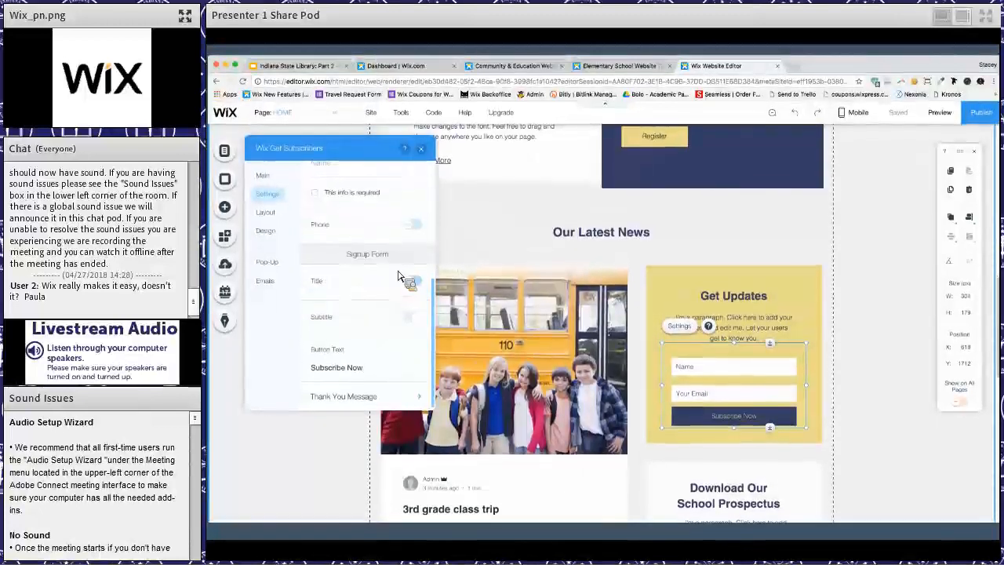
- Try showing the title and subtitle on the Get Updates signup form, and hide them again
scroll(398, 281, "up", 1)
scroll(376, 329, "down", 1)
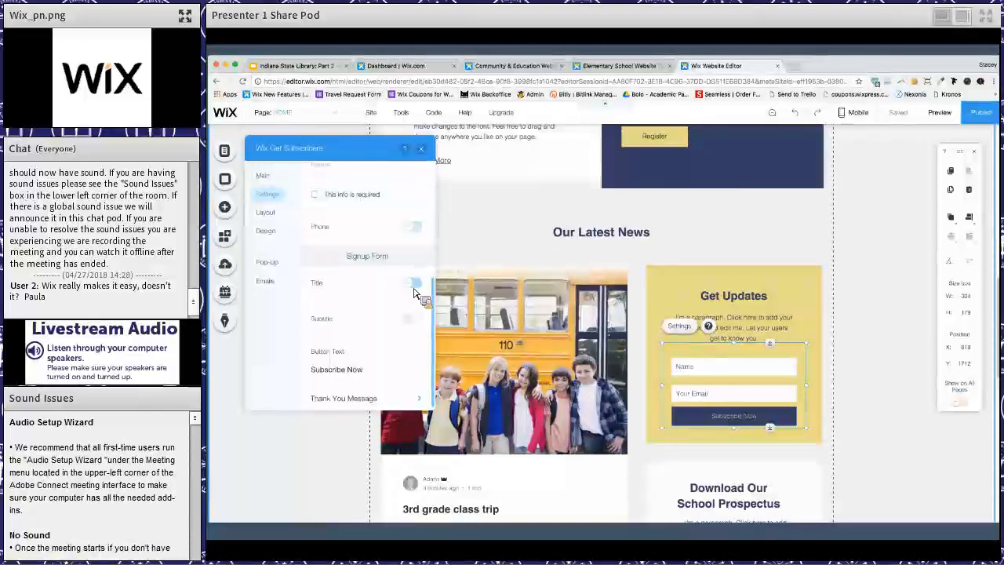
left_click(411, 283)
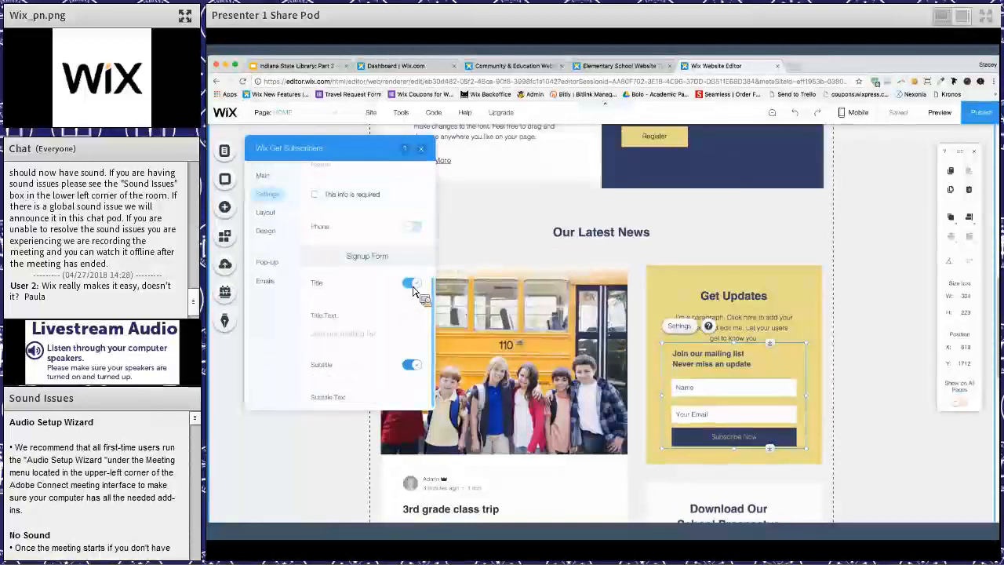
left_click(412, 284)
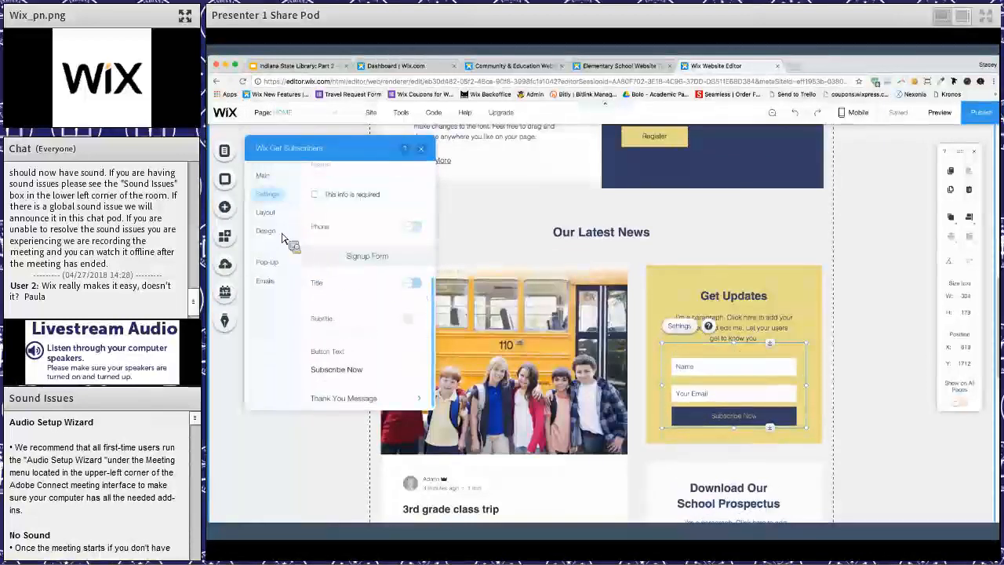
- Examine the layout, design, pop-up and email options of the Get Updates subscriber form, and close its settings
left_click(267, 213)
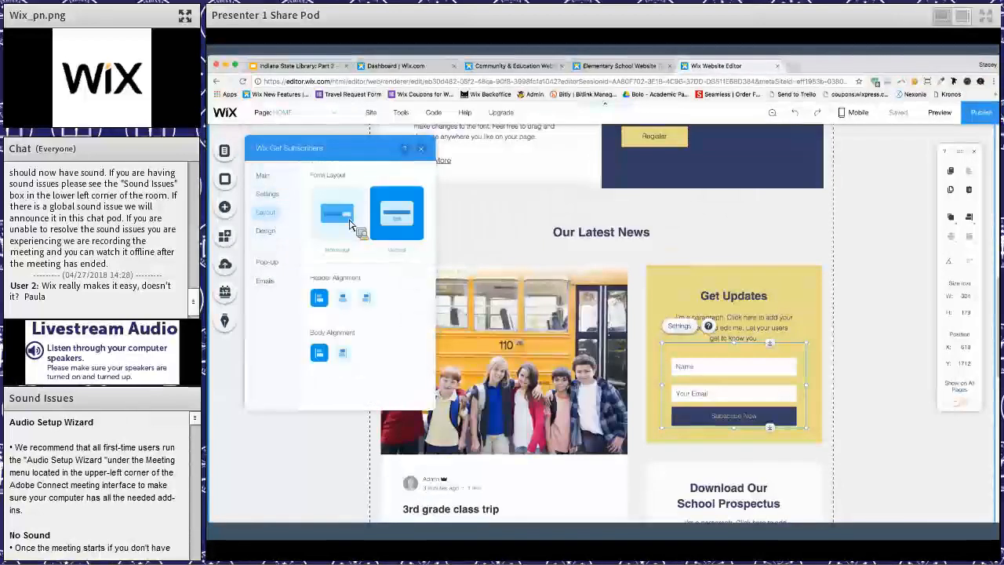
left_click(272, 239)
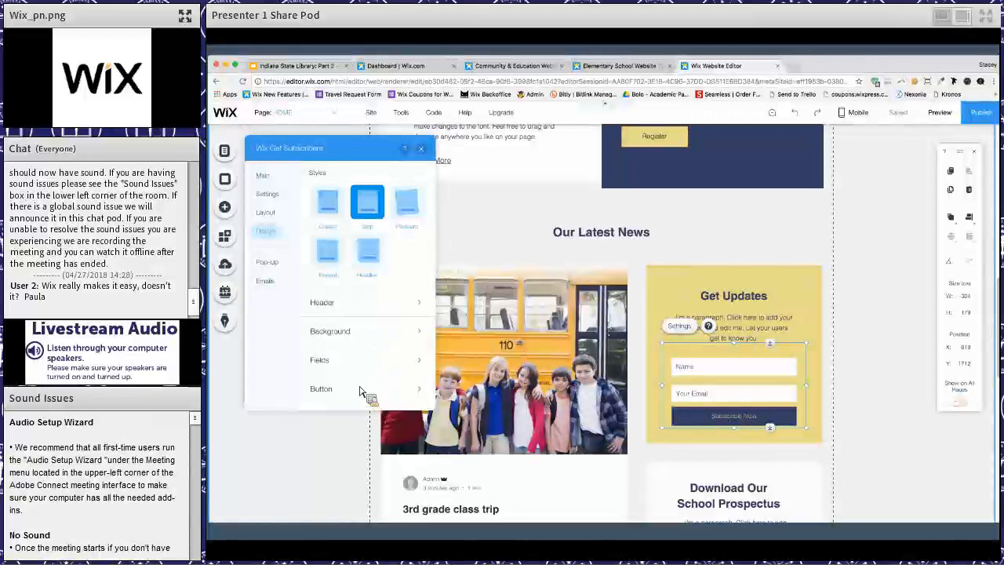
left_click(285, 268)
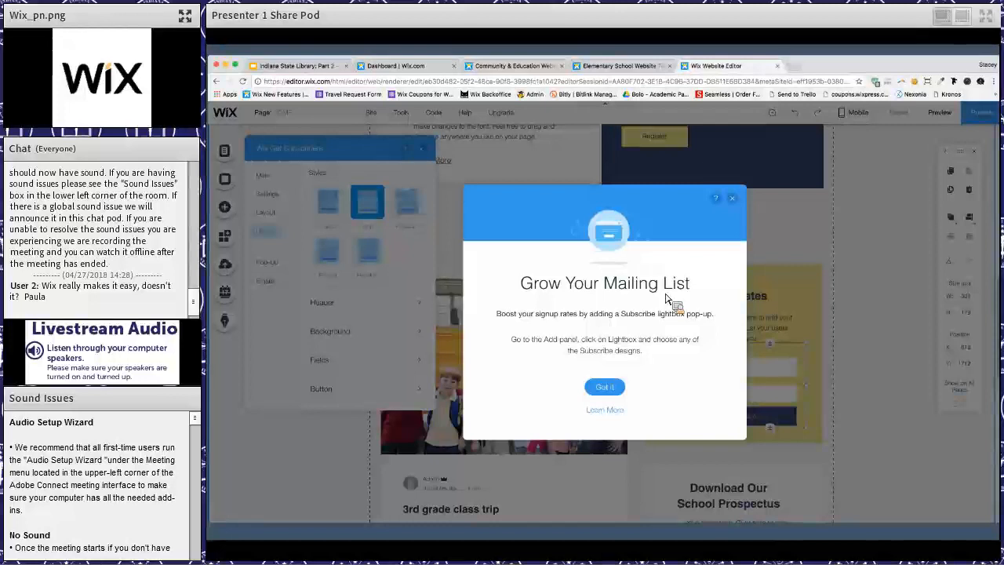
left_click(732, 199)
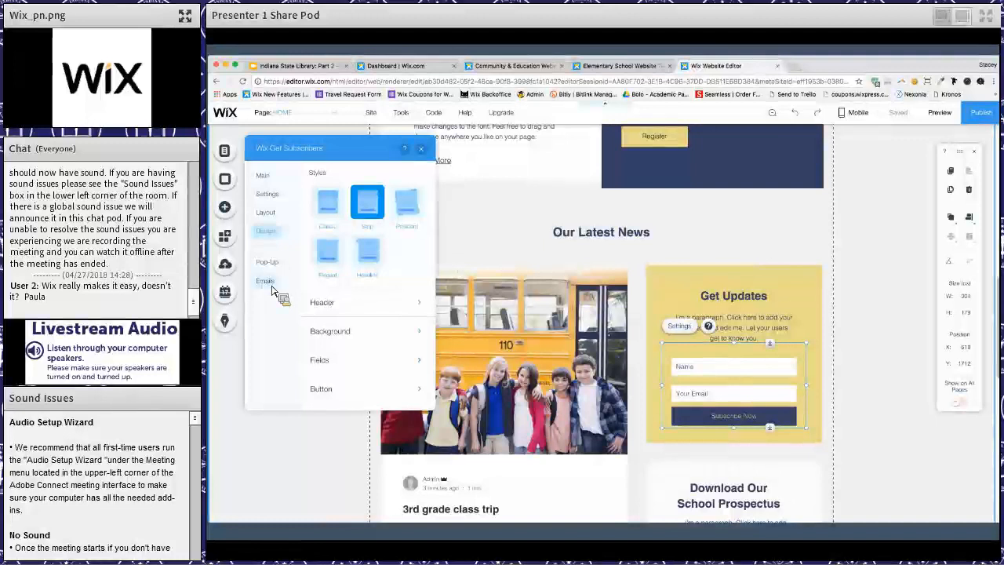
left_click(272, 286)
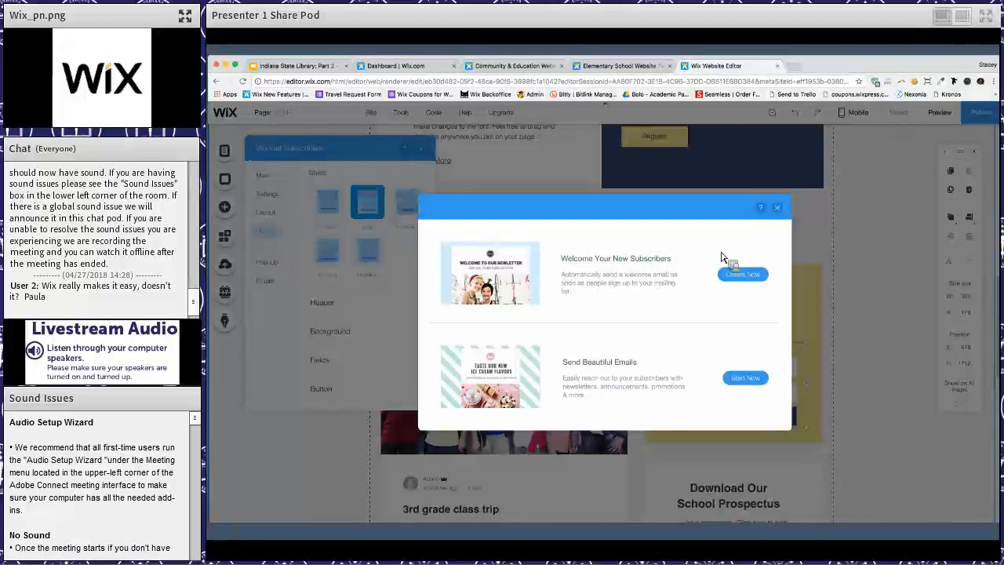
left_click(776, 209)
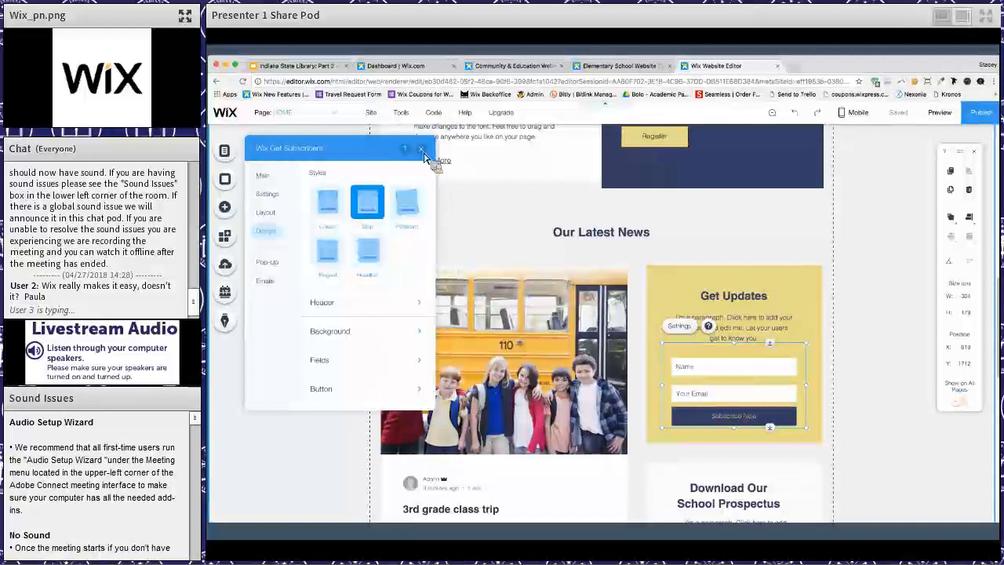
left_click(448, 267)
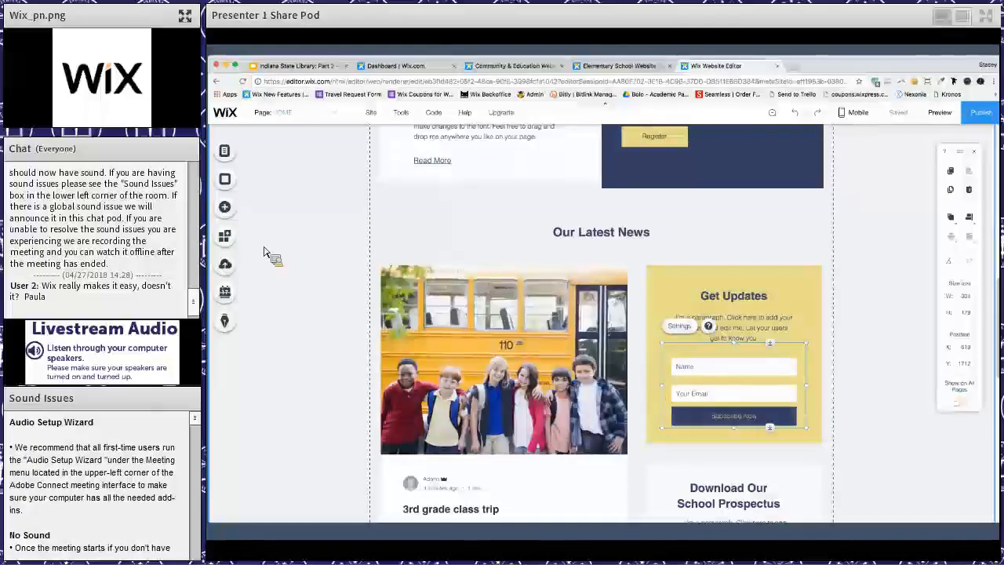
- Add the Subscribe (Black & White) lightbox with the "Never Miss an Update" heading to the site and dismiss its introductory tip
left_click(228, 209)
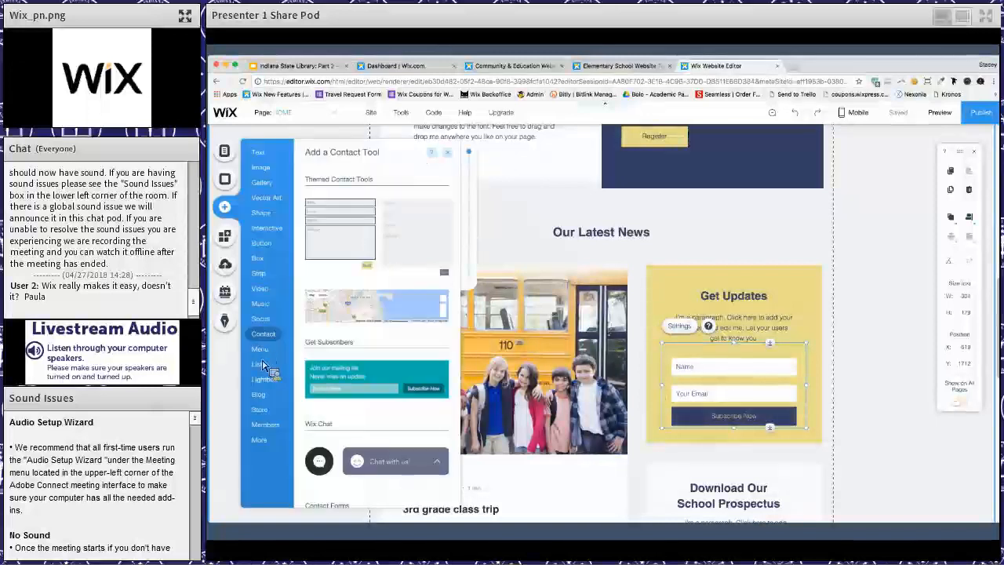
mouse_move(267, 379)
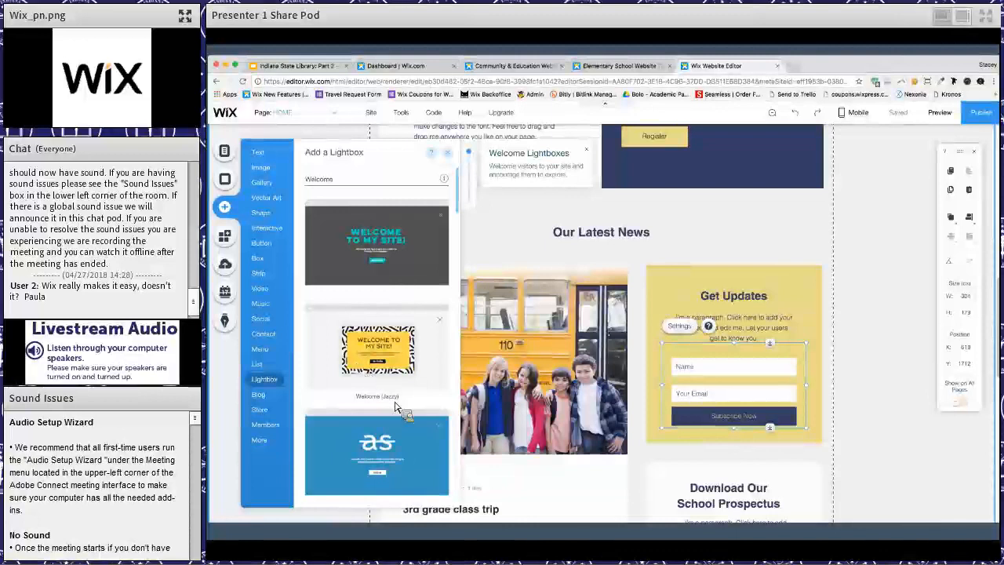
scroll(396, 408, "down", 1)
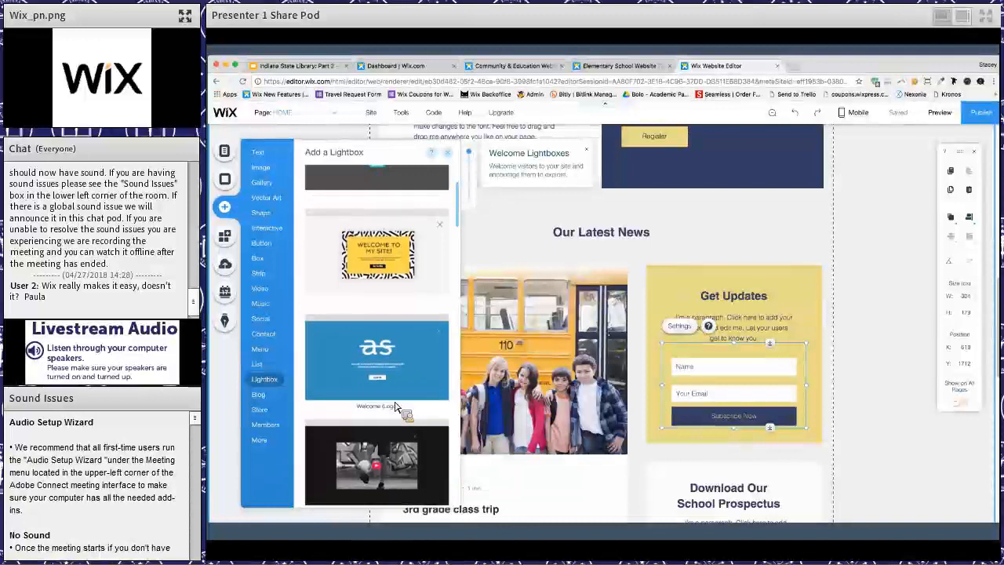
scroll(396, 408, "down", 2)
scroll(396, 408, "down", 1)
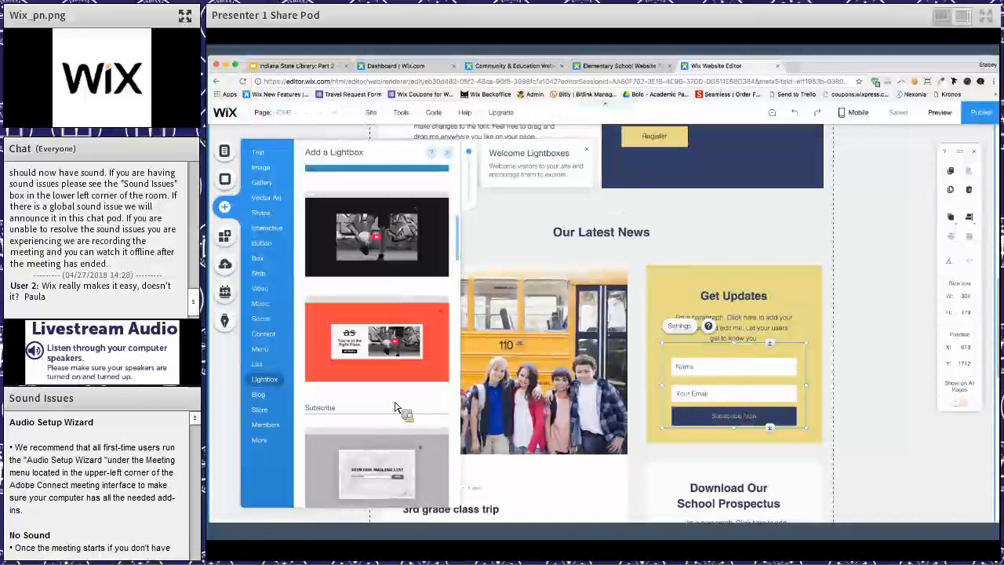
scroll(396, 408, "down", 3)
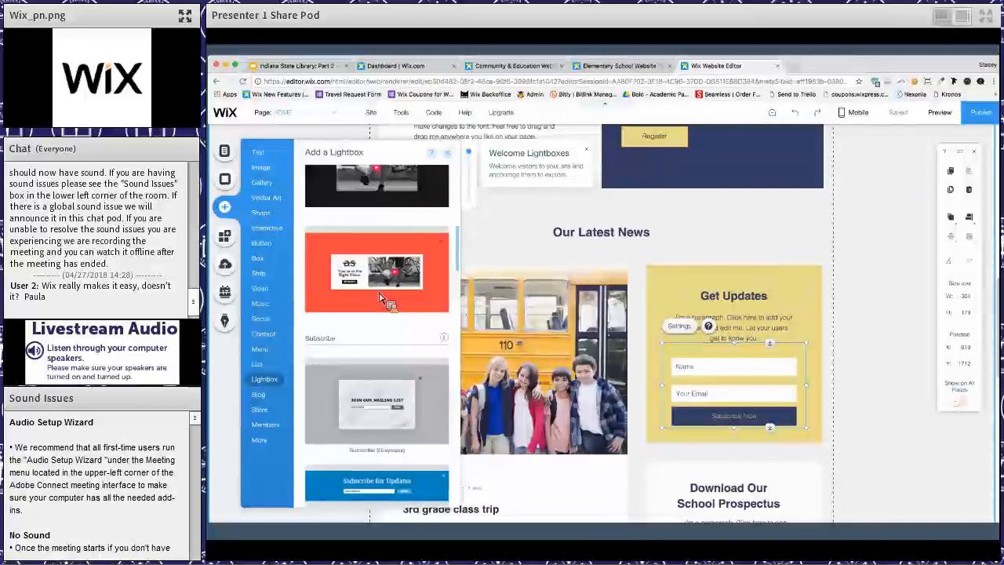
scroll(381, 298, "up", 6)
scroll(380, 298, "down", 5)
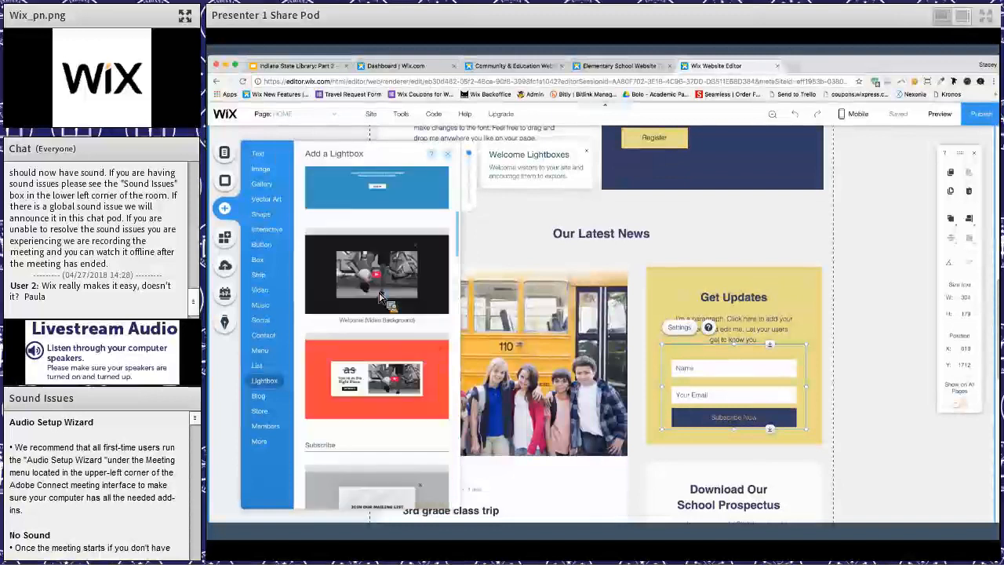
scroll(380, 308, "down", 1)
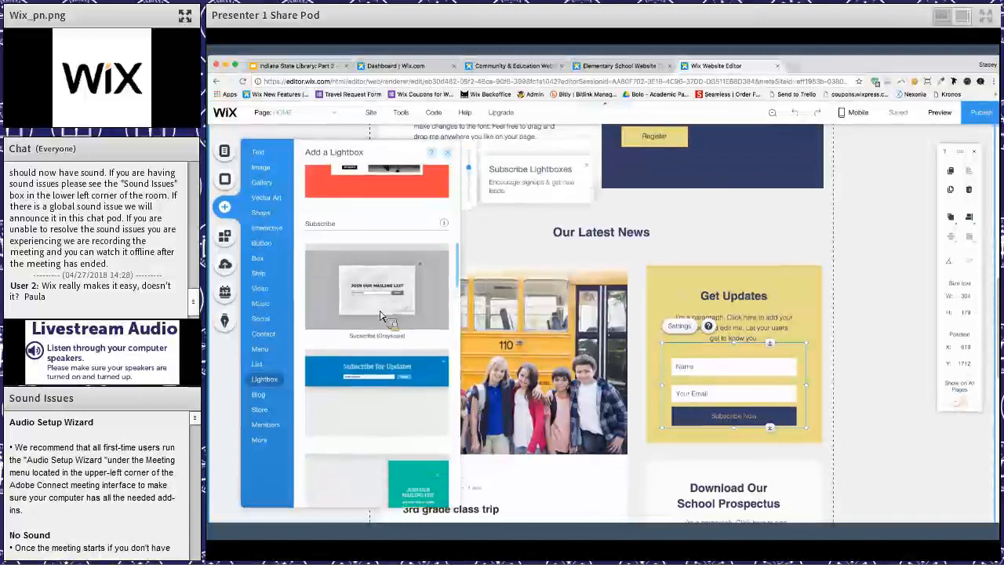
scroll(380, 315, "down", 4)
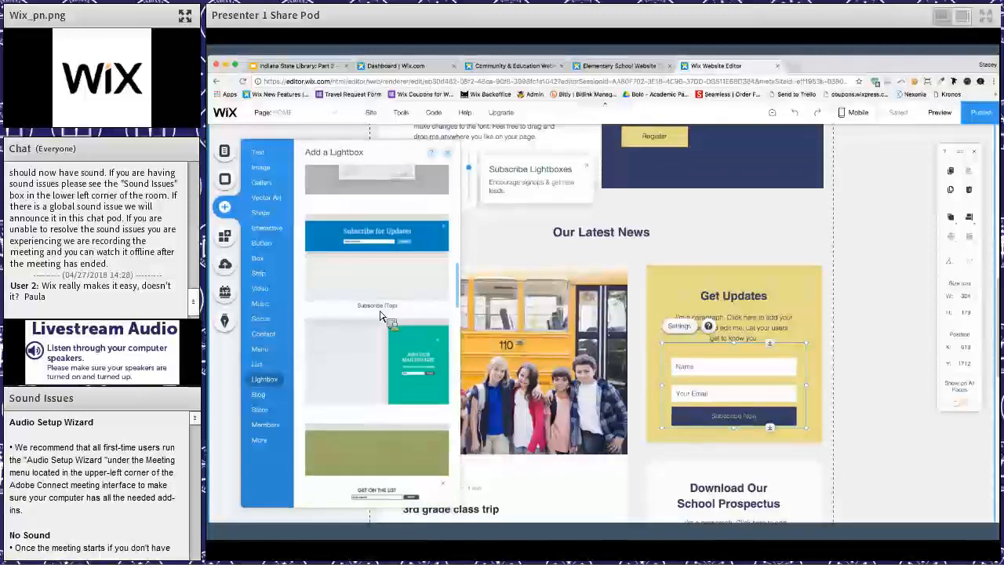
scroll(379, 316, "down", 4)
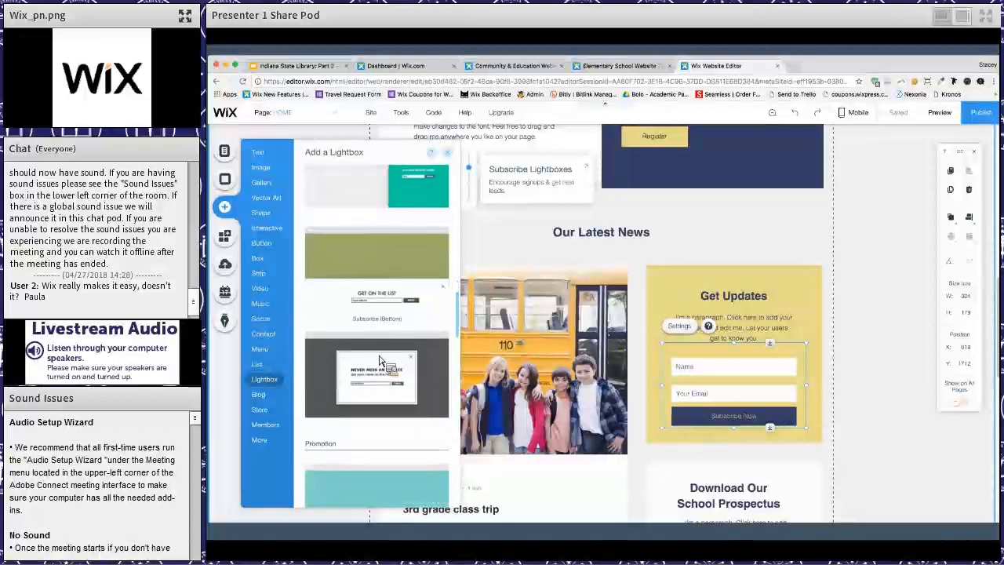
scroll(380, 360, "up", 8)
scroll(379, 373, "down", 8)
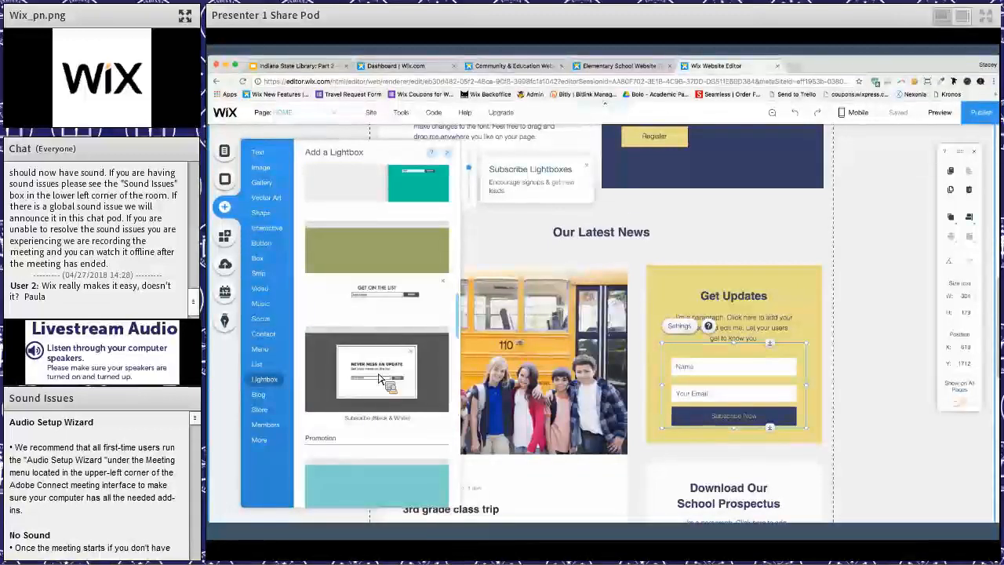
left_click(382, 377)
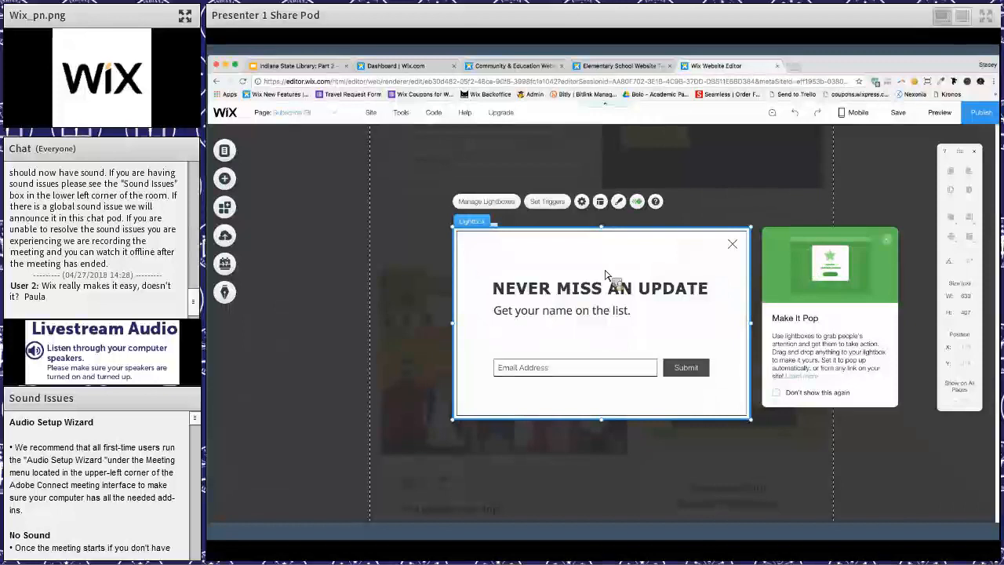
left_click(887, 246)
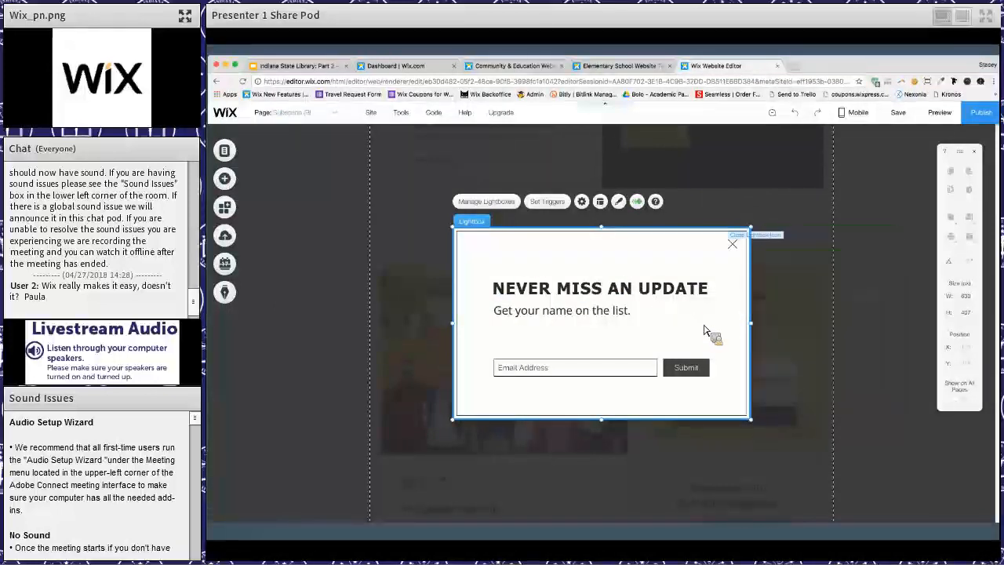
- Delete the "Get your name on the list." line from the lightbox and move the email form up beneath the heading
left_click(637, 296)
left_click_drag(637, 296, 619, 320)
left_click(619, 318)
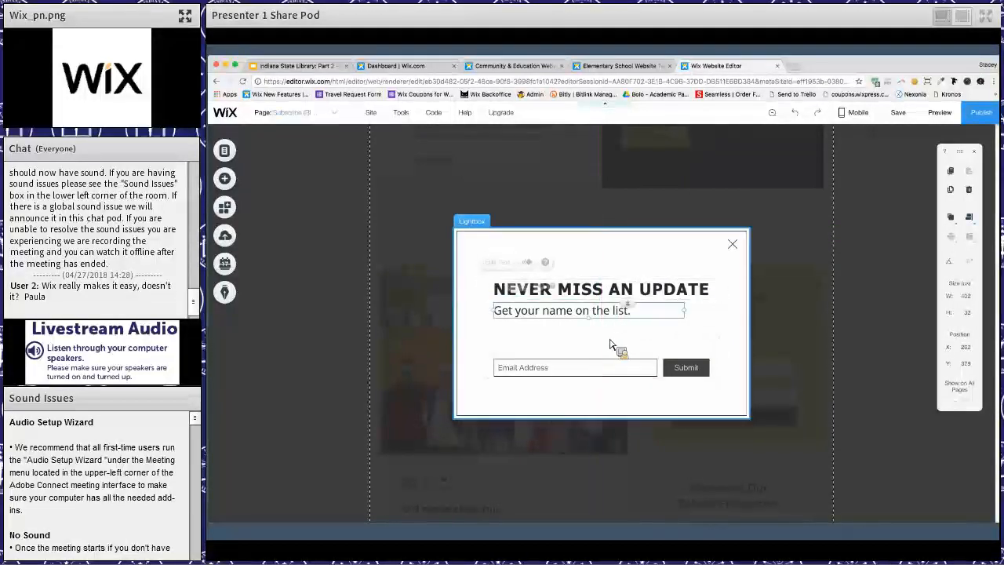
key("Delete")
left_click_drag(605, 346, 554, 351)
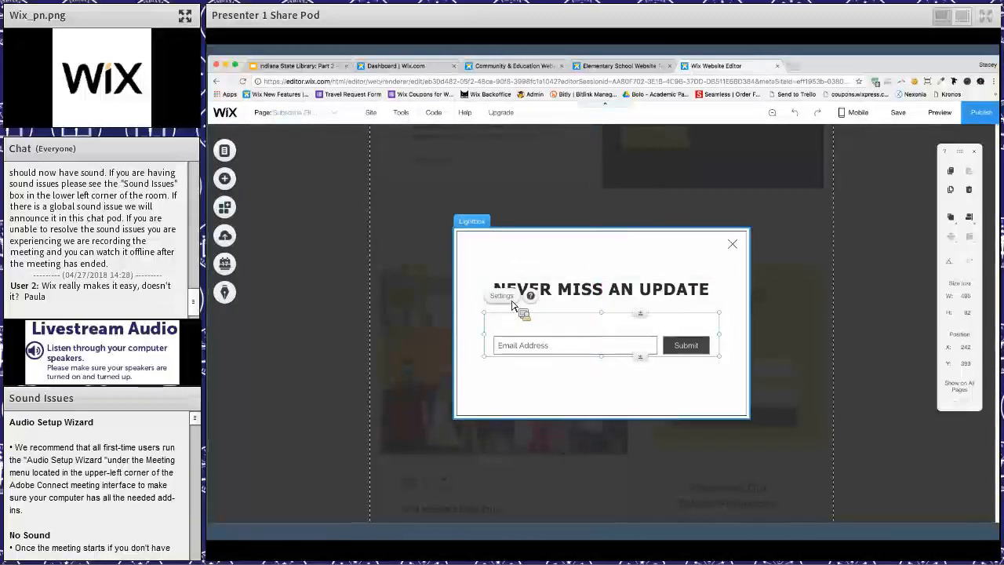
left_click(506, 297)
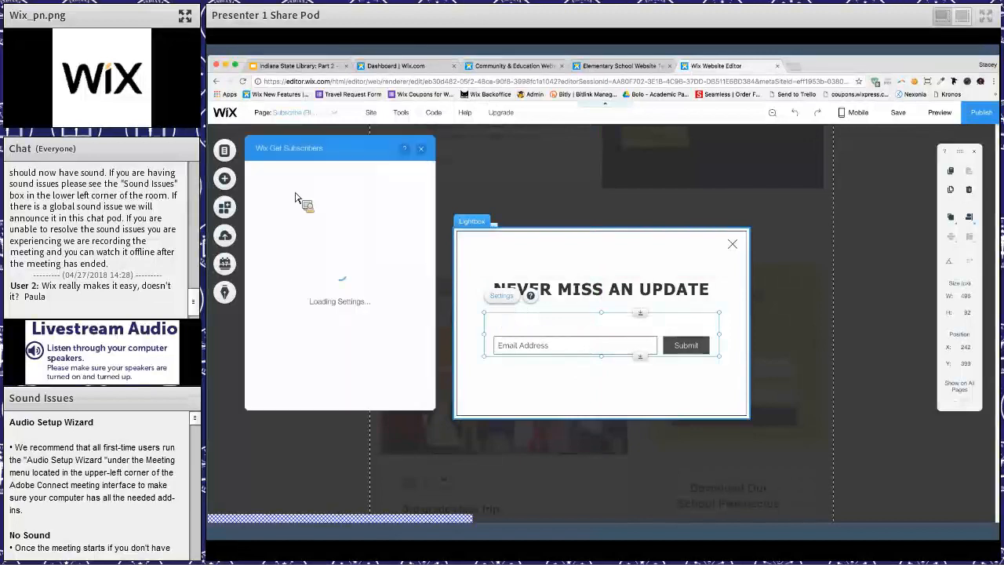
left_click(420, 148)
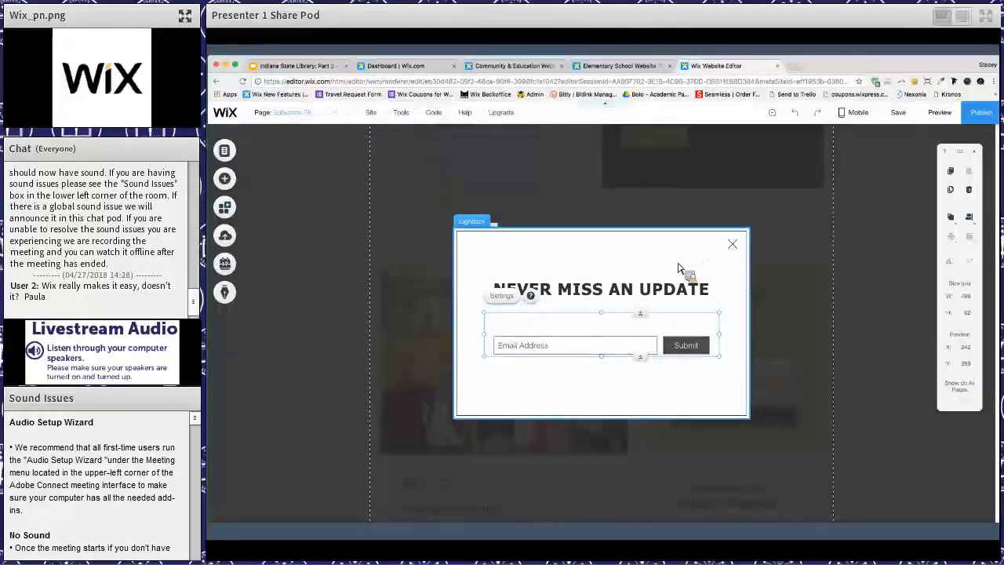
left_click(605, 262)
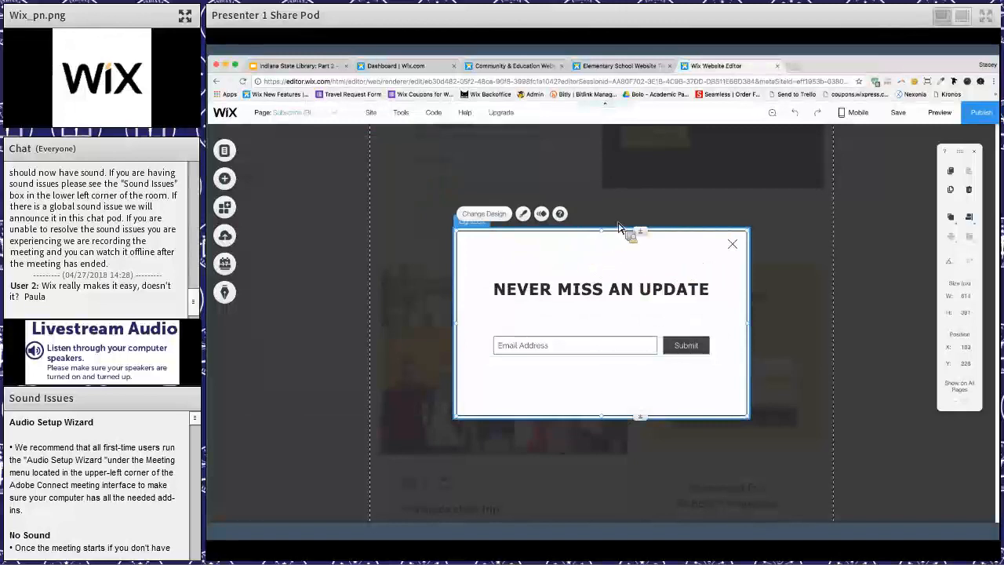
- Try patterned backgrounds on the lightbox overlay, and set its background to the dark grey colour #2F2E2E
left_click(485, 183)
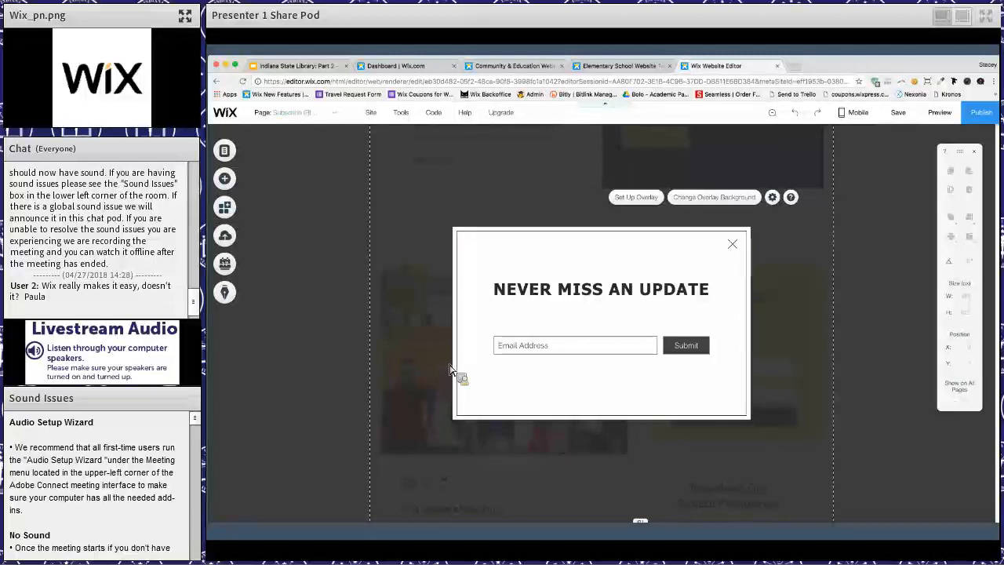
left_click(636, 198)
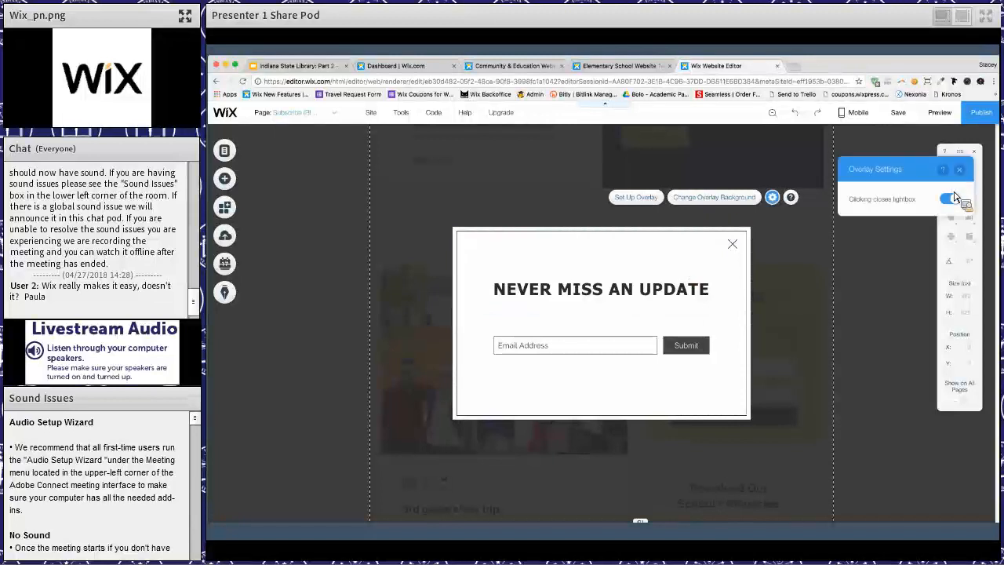
left_click(725, 200)
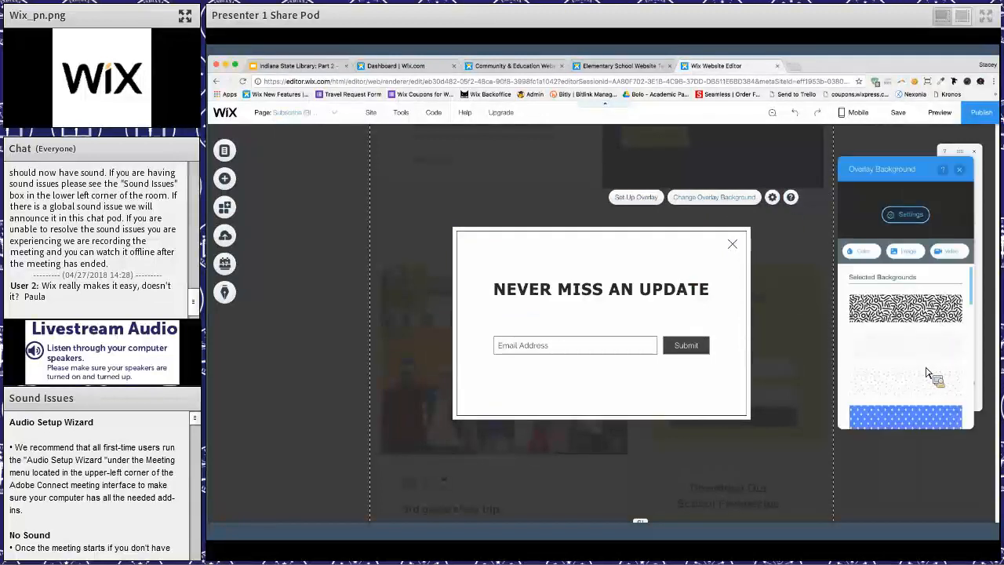
left_click(912, 421)
left_click(883, 342)
left_click(865, 253)
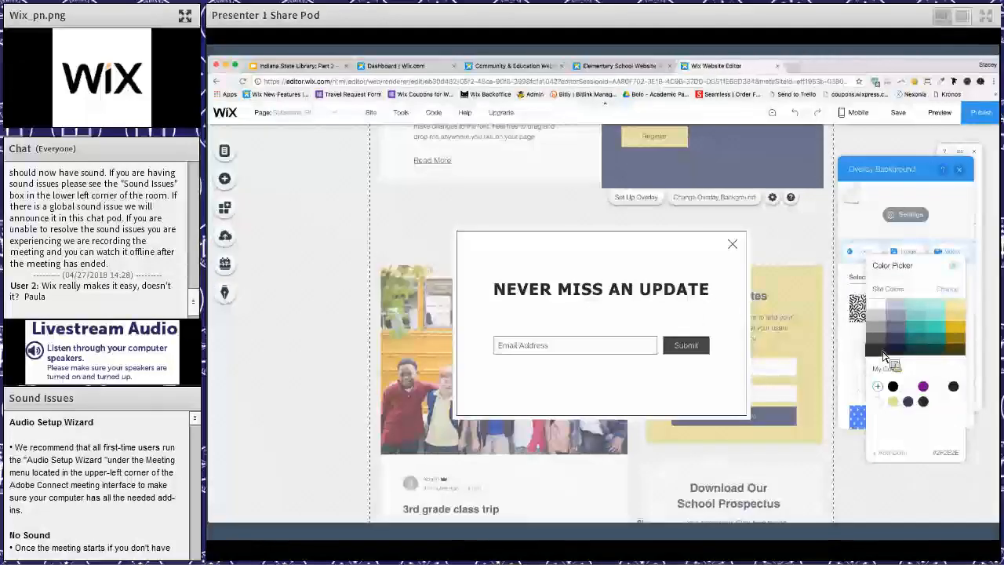
left_click(883, 354)
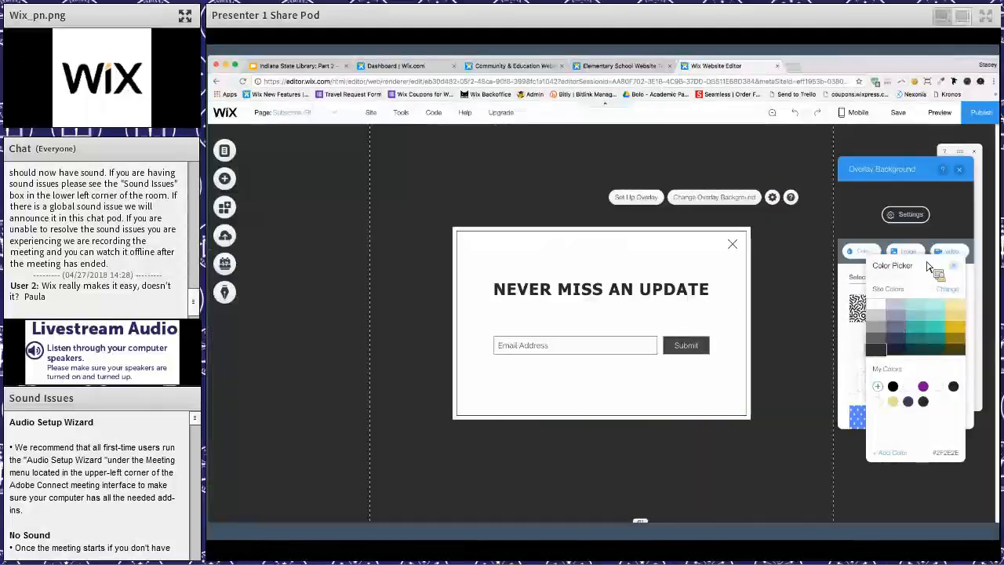
- Reduce the overlay colour's opacity to 88% and close the colour settings
left_click(909, 220)
left_click(908, 219)
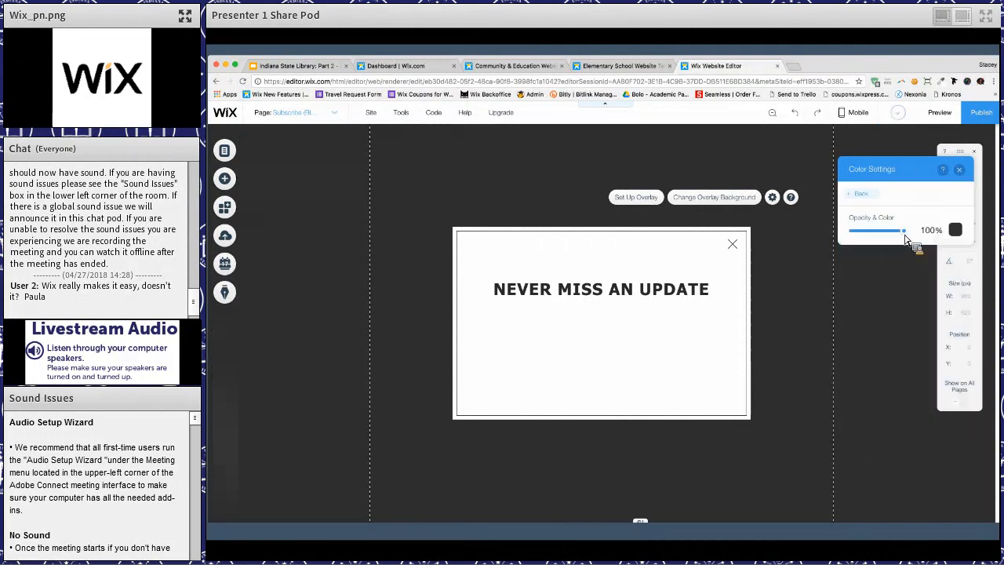
left_click_drag(905, 238, 900, 244)
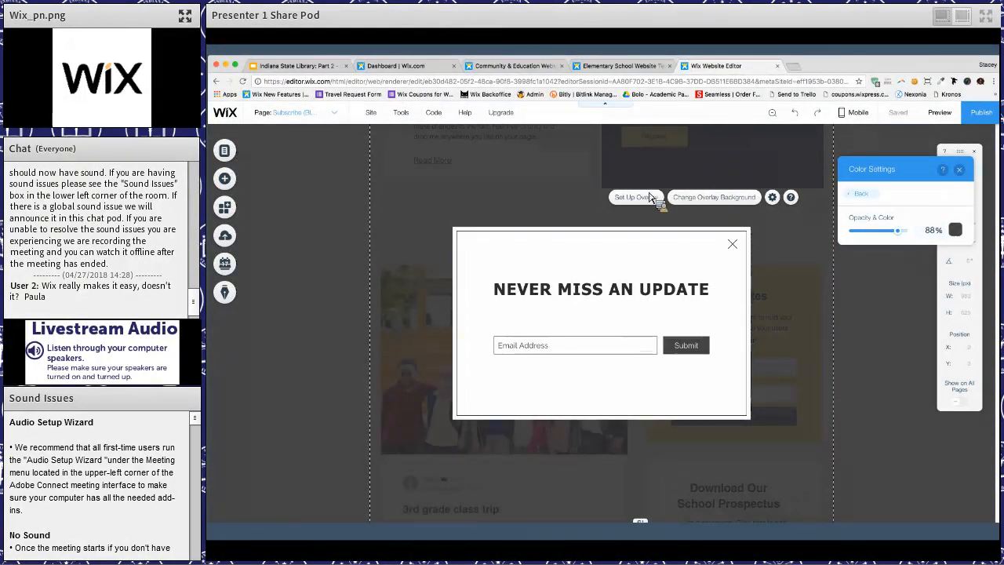
left_click(963, 172)
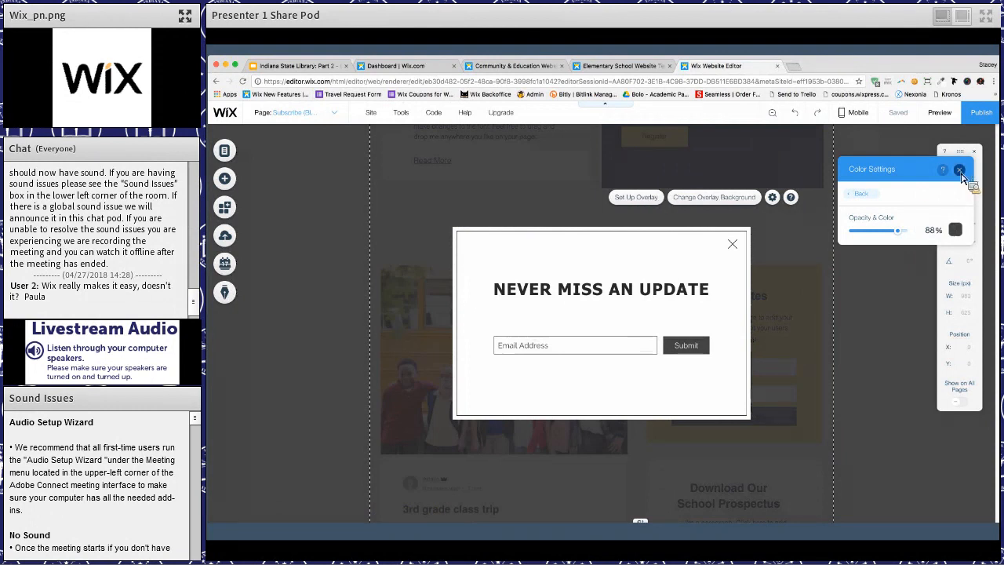
- Check the overlay's setting for closing the lightbox on click, and select the lightbox itself
left_click(772, 197)
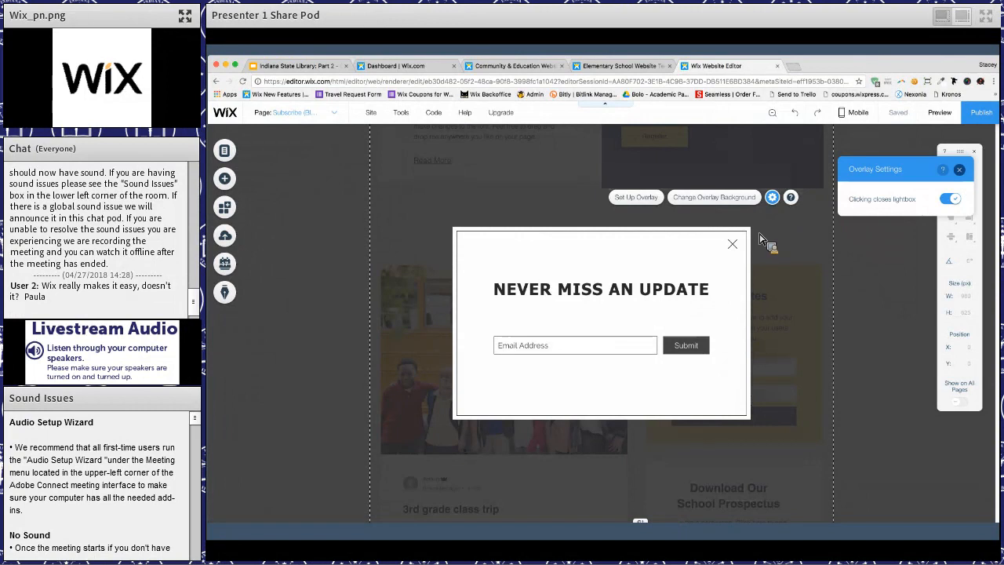
left_click(759, 238)
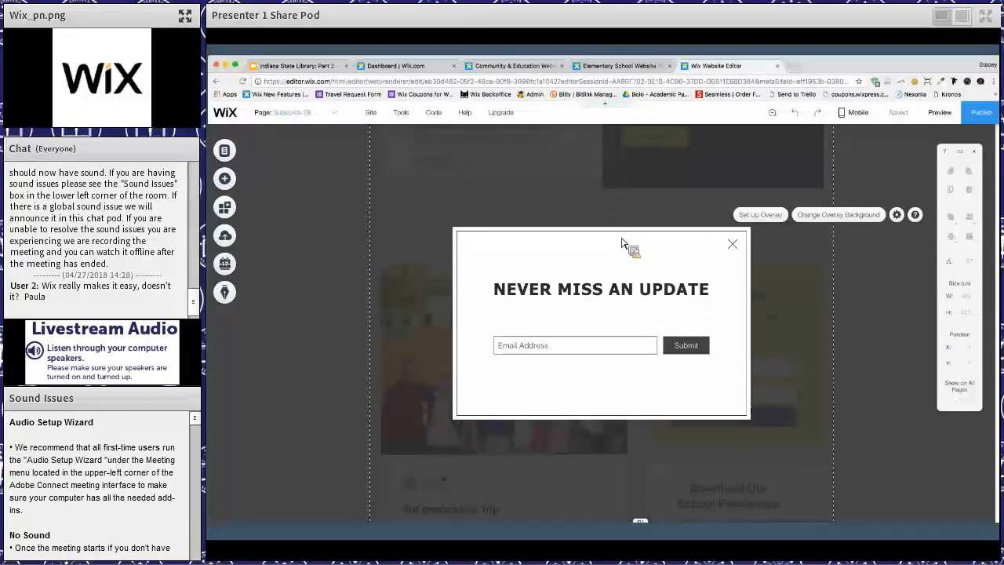
left_click(578, 236)
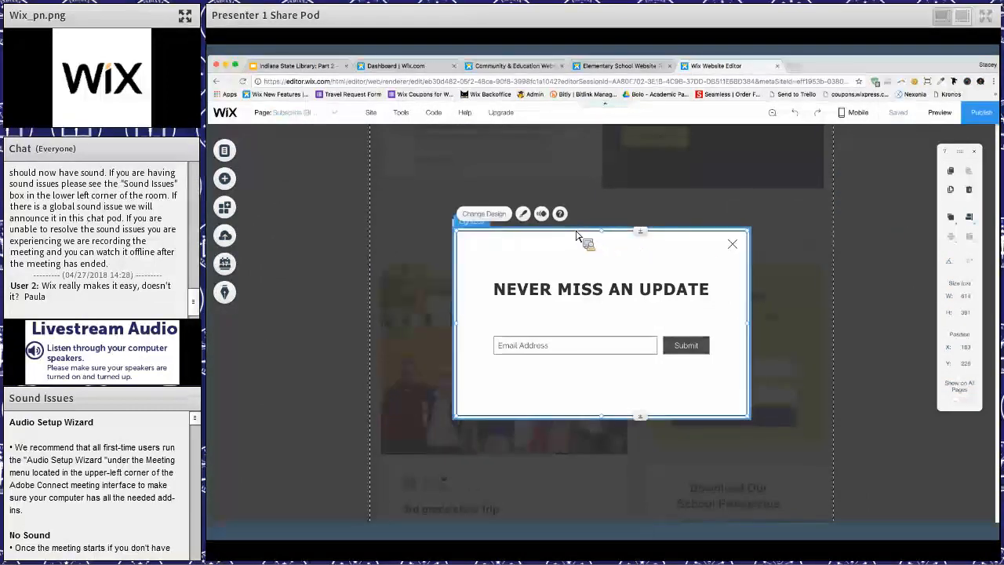
left_click(576, 235)
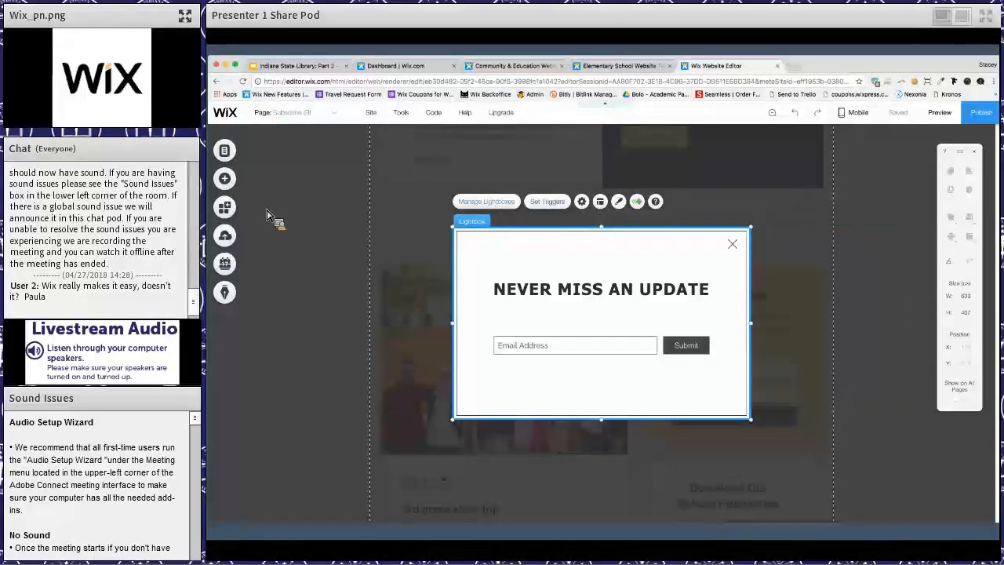
- Compare the site's page list with its list of lightboxes, and close the page manager
left_click(225, 152)
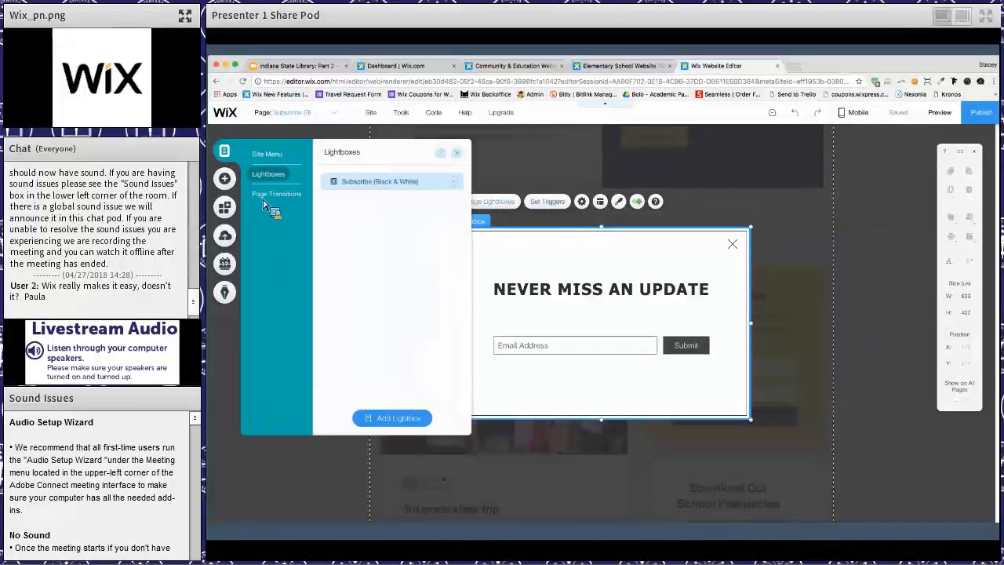
left_click(267, 156)
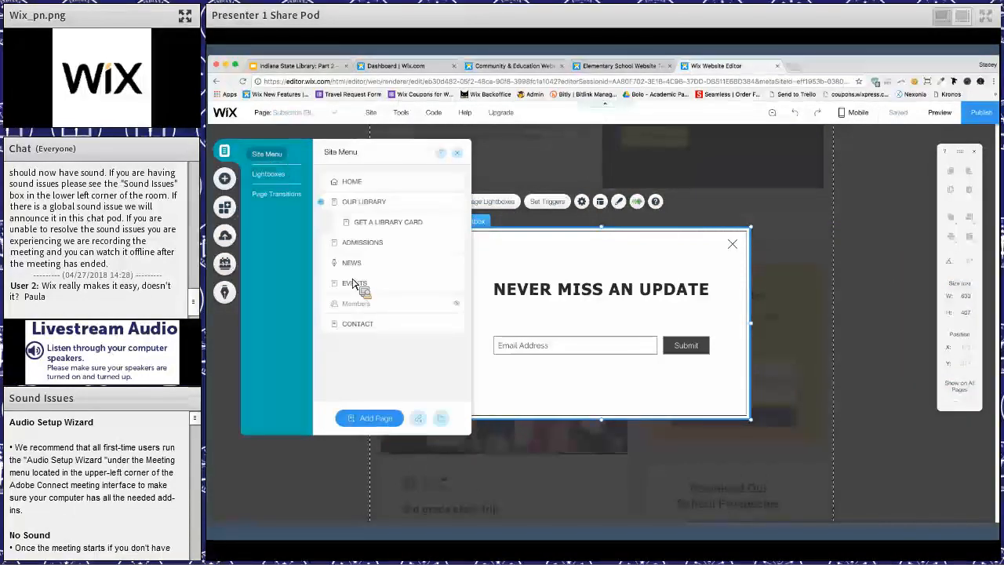
left_click(271, 176)
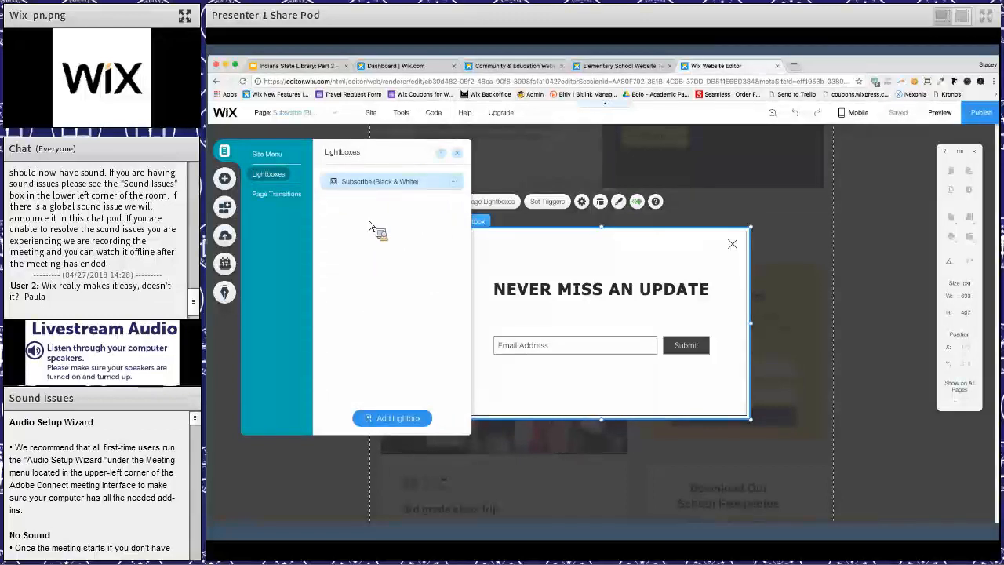
left_click(458, 154)
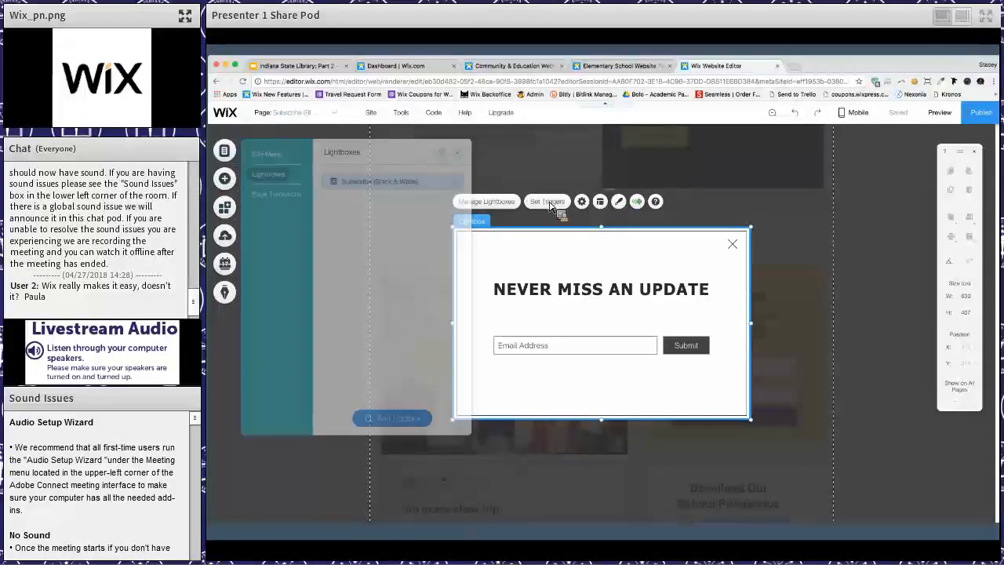
- Review the lightbox's trigger settings: automatic display, the pages it appears on and its delay
left_click(549, 202)
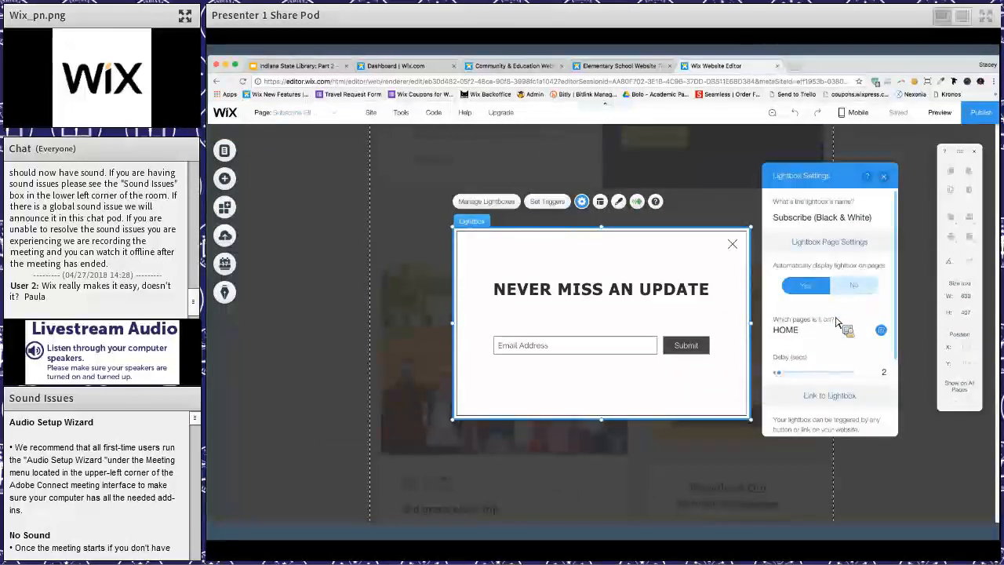
scroll(835, 322, "down", 1)
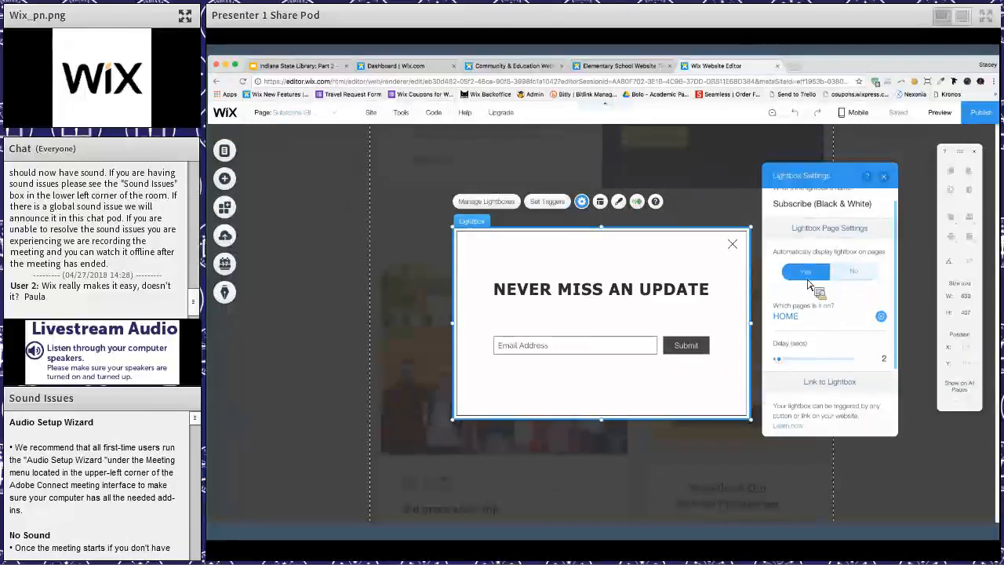
left_click(805, 274)
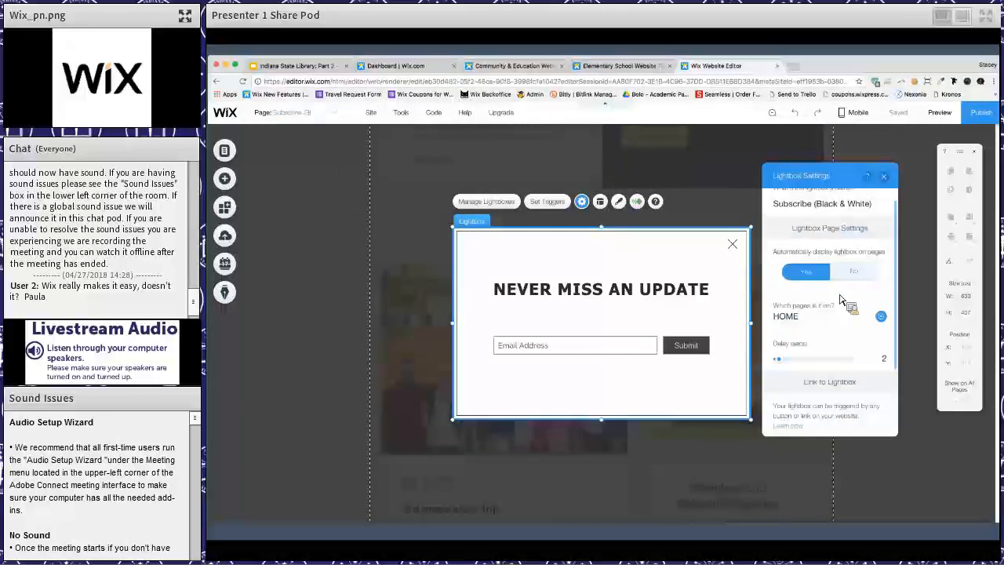
scroll(833, 292, "down", 3)
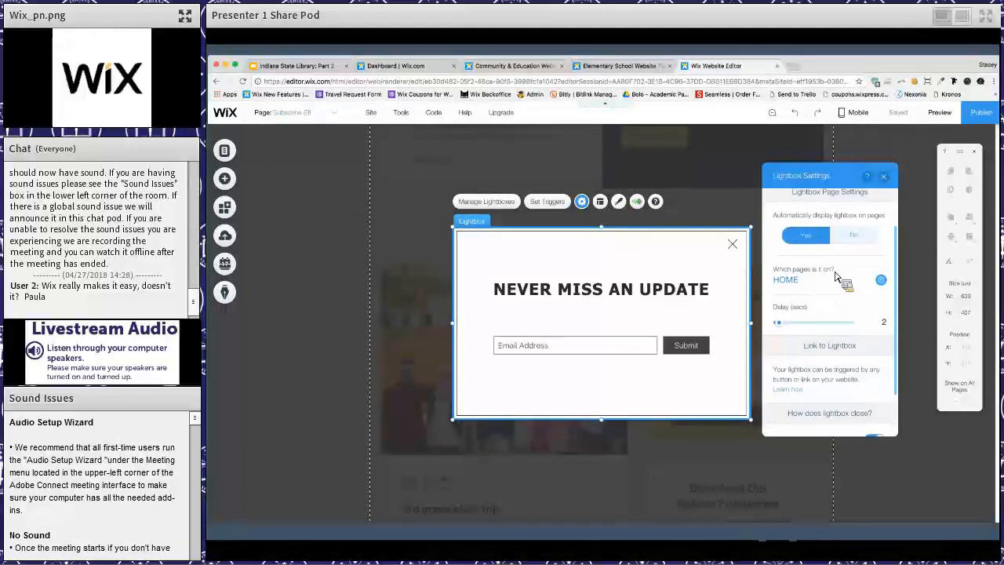
scroll(811, 306, "up", 1)
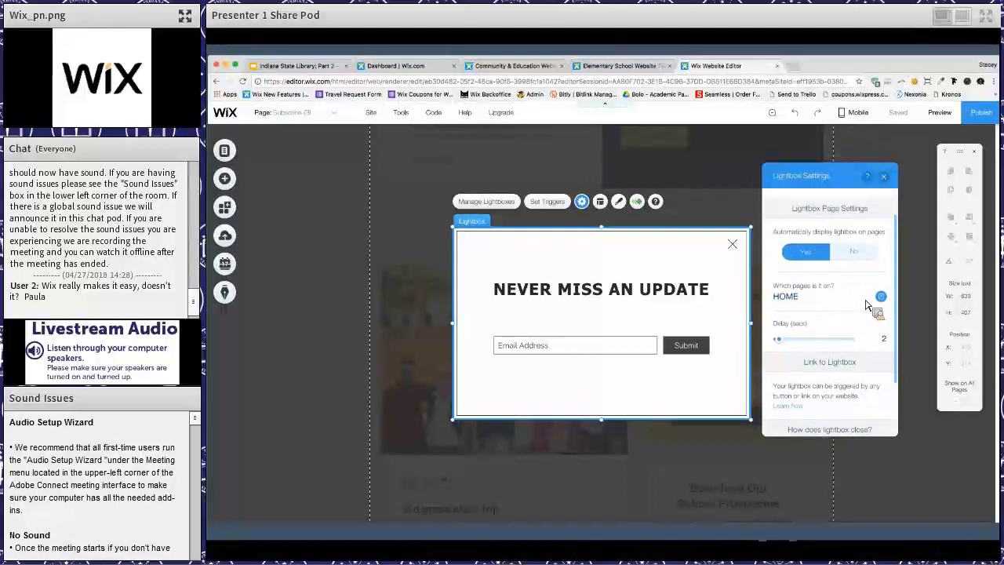
left_click(811, 306)
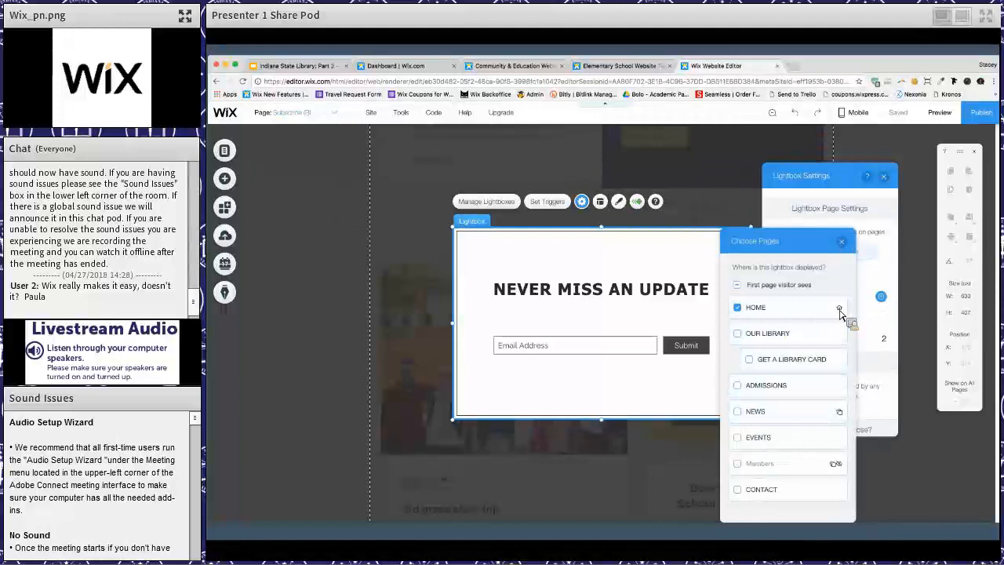
left_click(842, 242)
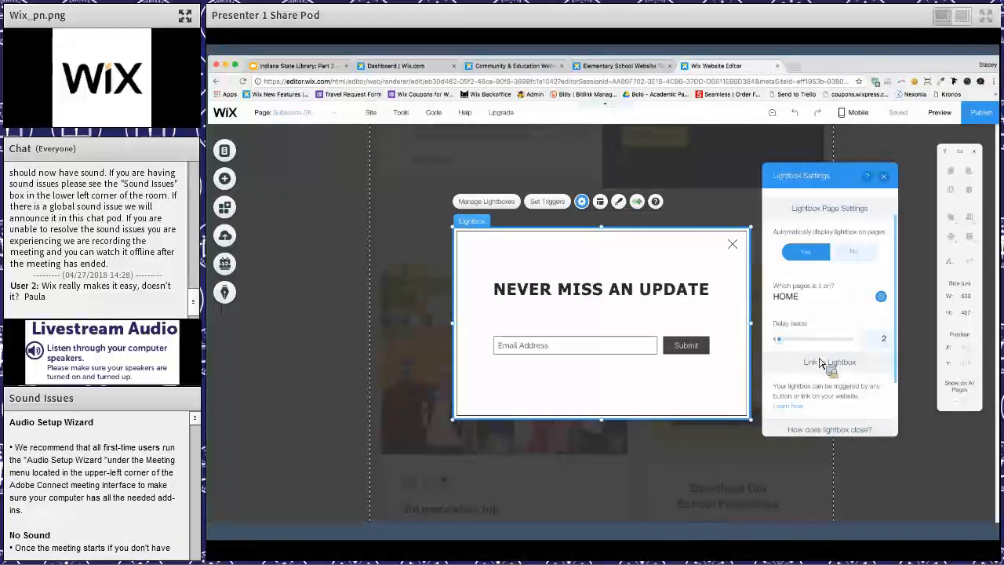
- Try the 'Close' button option in the lightbox's closing settings, and switch it back off
scroll(815, 361, "down", 3)
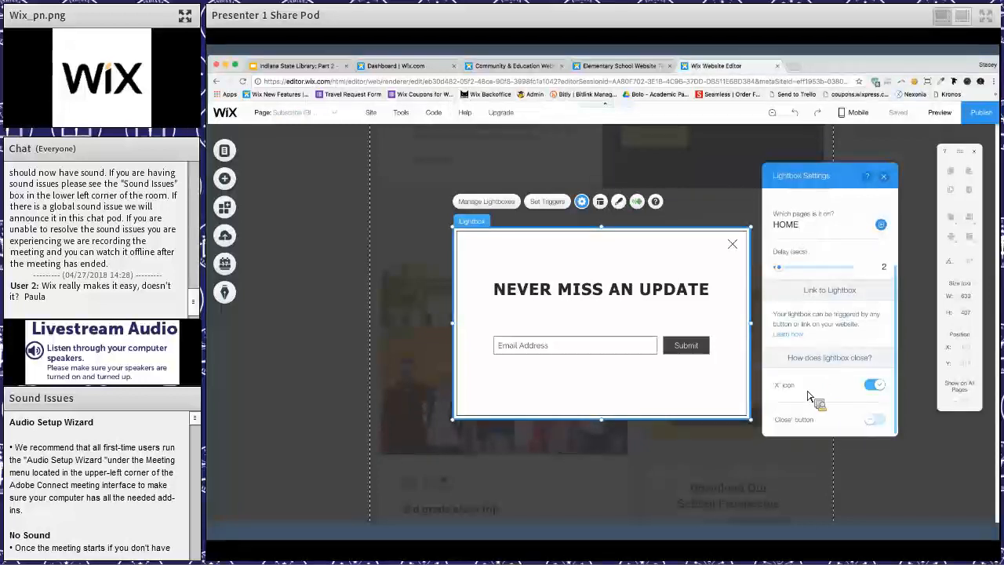
left_click(874, 420)
left_click(875, 422)
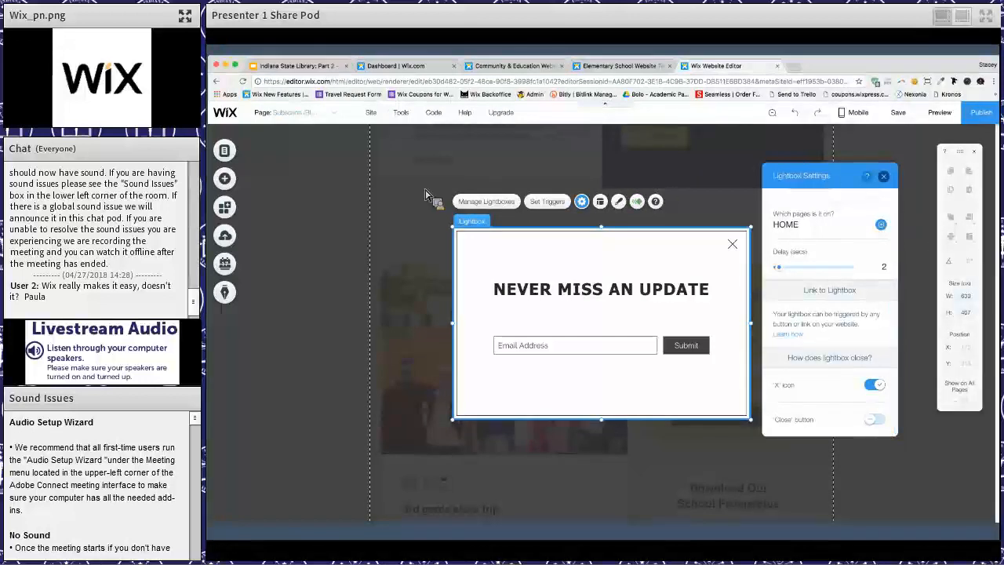
- Leave the lightbox and open the HOME page for editing from the site's page list
left_click(234, 161)
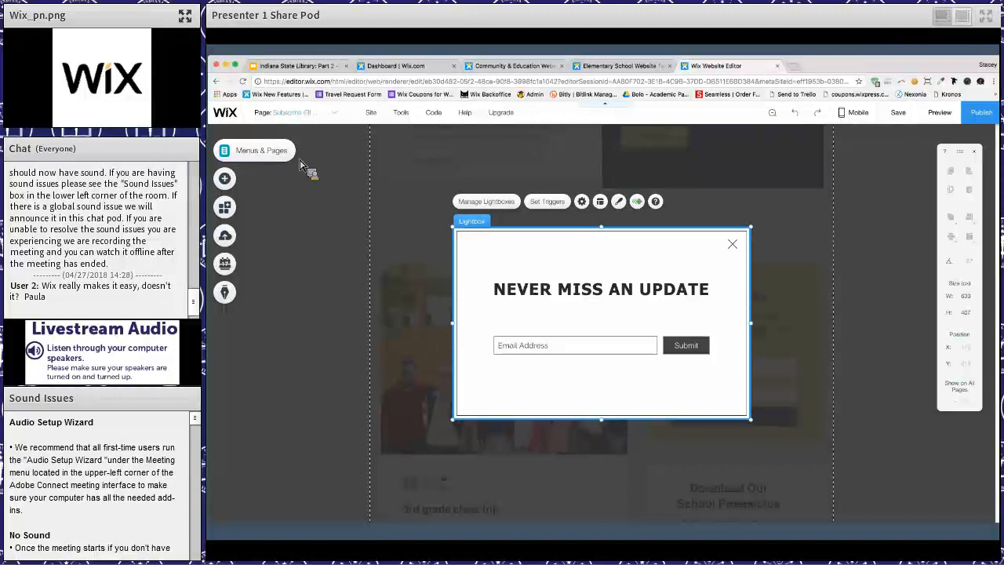
left_click(226, 151)
left_click(290, 163)
left_click(367, 187)
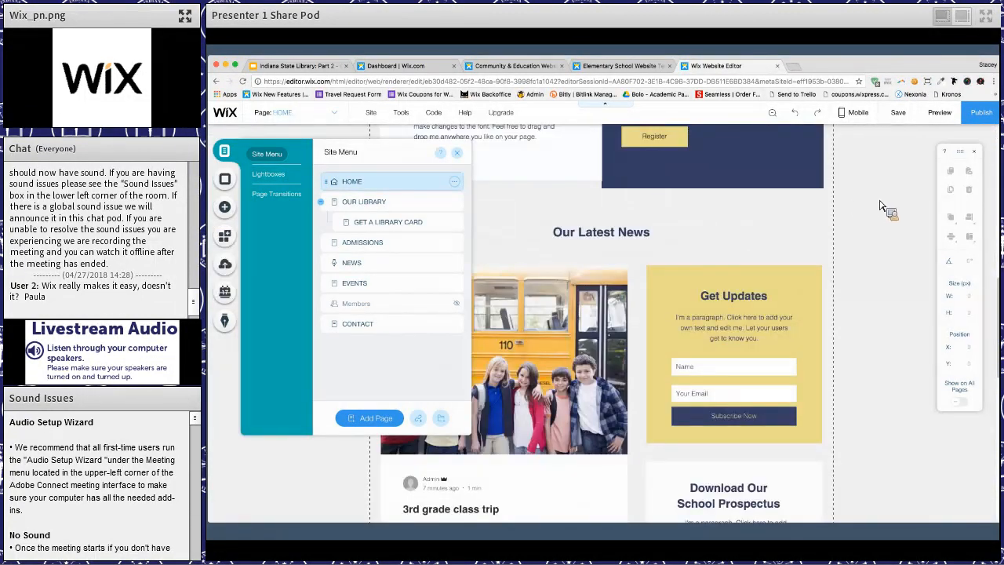
left_click(928, 140)
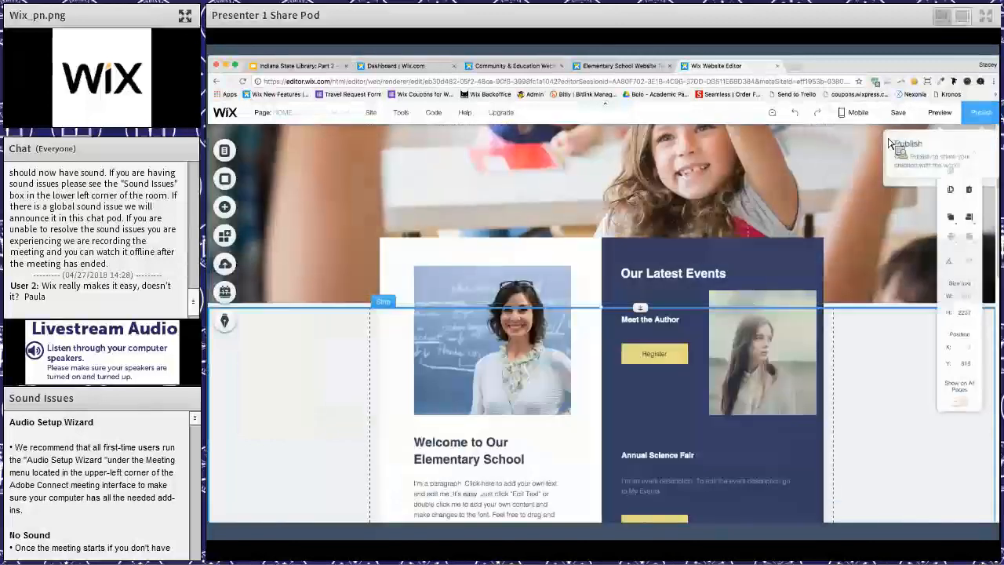
- Preview the site, submit a test e-mail address through the pop-up lightbox, and return to the editor
left_click(940, 113)
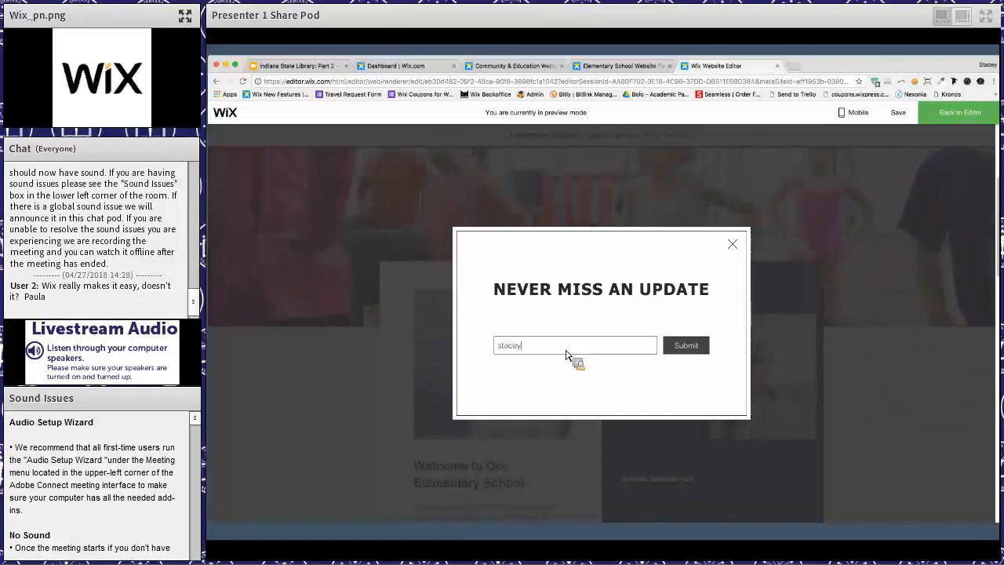
type("wix.com")
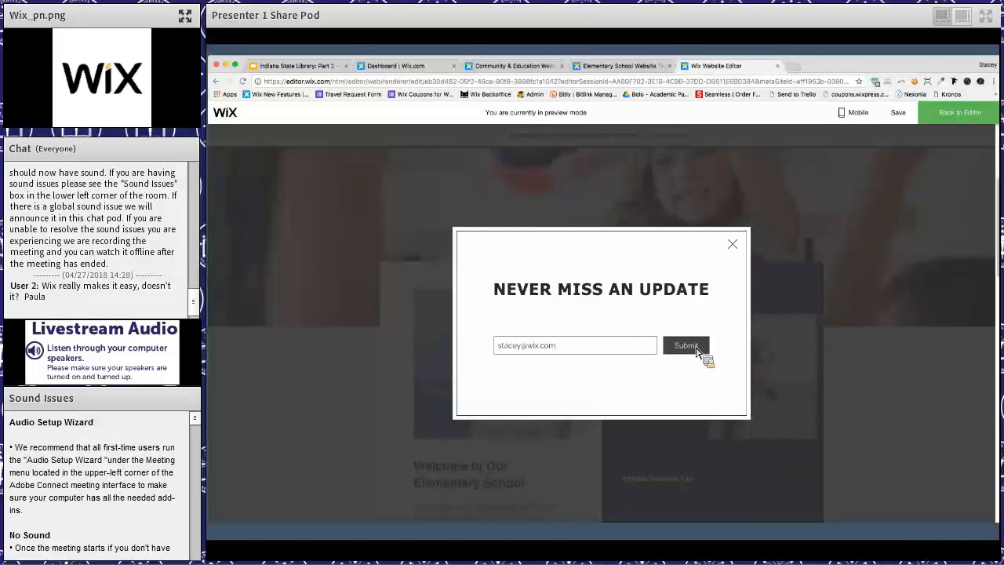
left_click(696, 347)
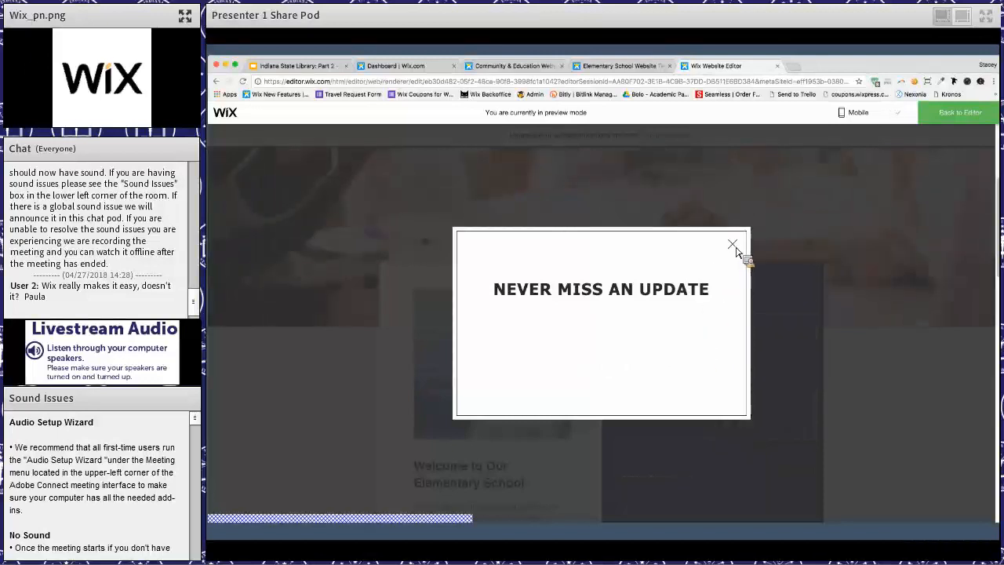
left_click(861, 240)
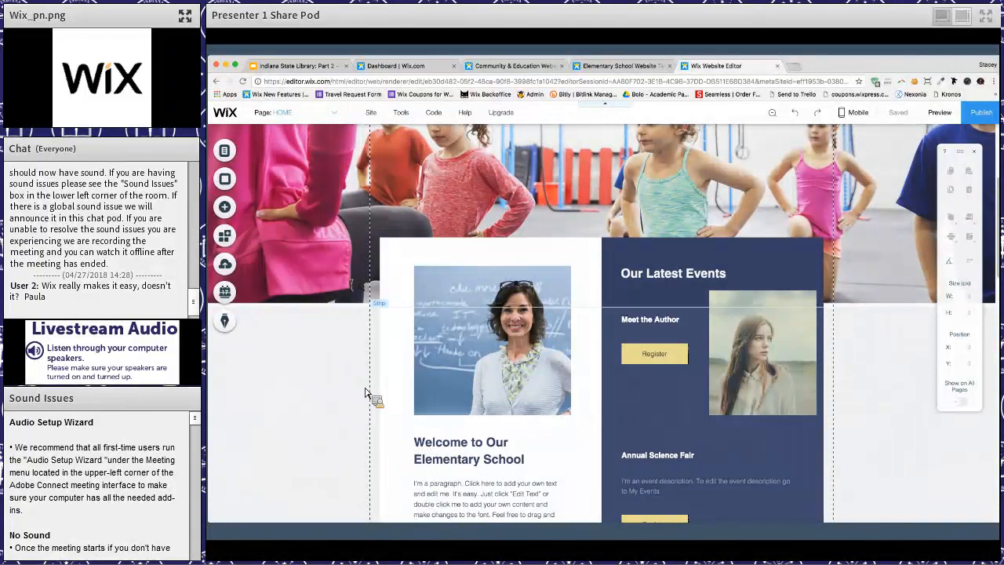
- Look over the desktop home page, switch to the mobile version of the site and skip its introduction
scroll(365, 392, "down", 8)
scroll(365, 392, "down", 2)
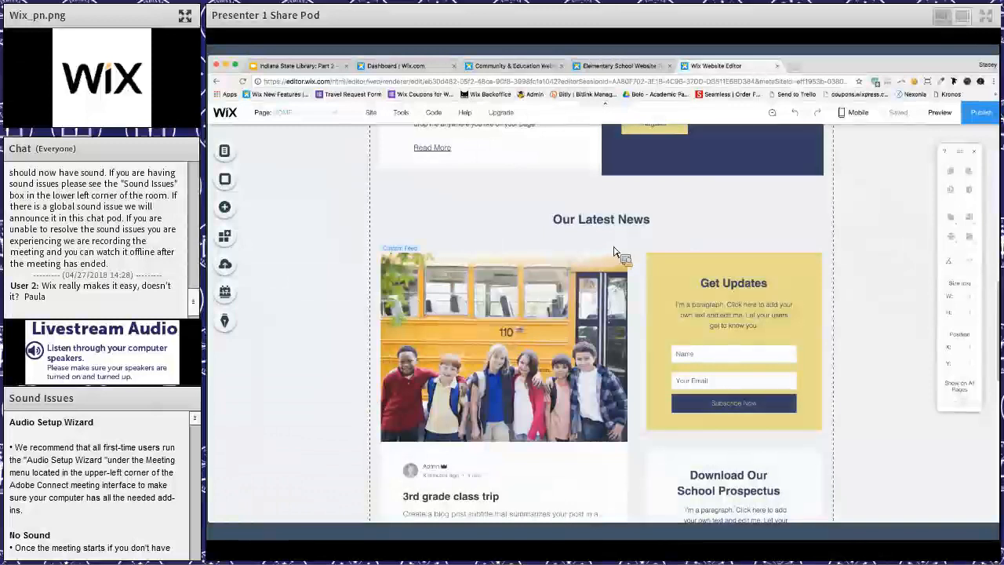
scroll(769, 201, "up", 6)
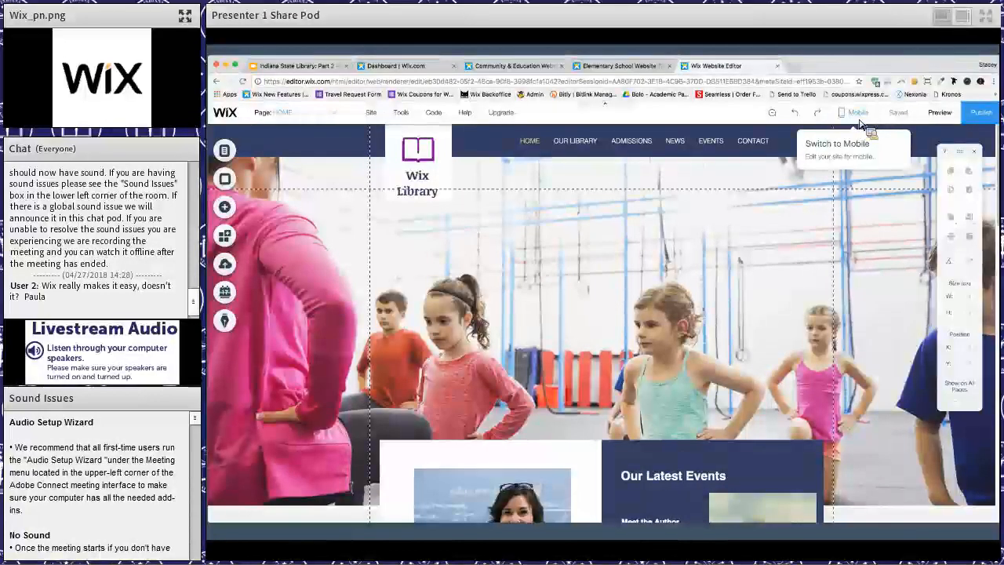
left_click(858, 118)
left_click(723, 171)
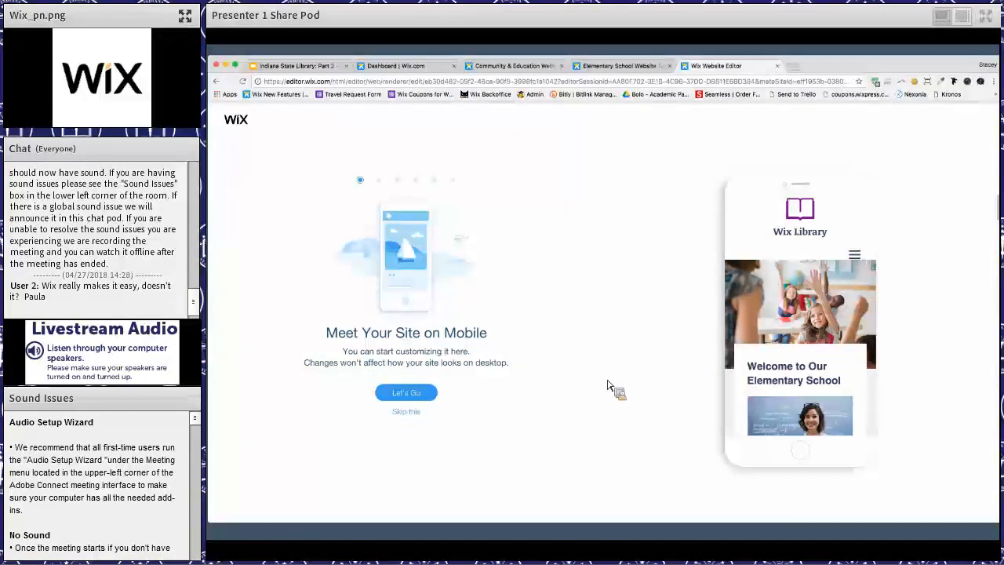
left_click(415, 413)
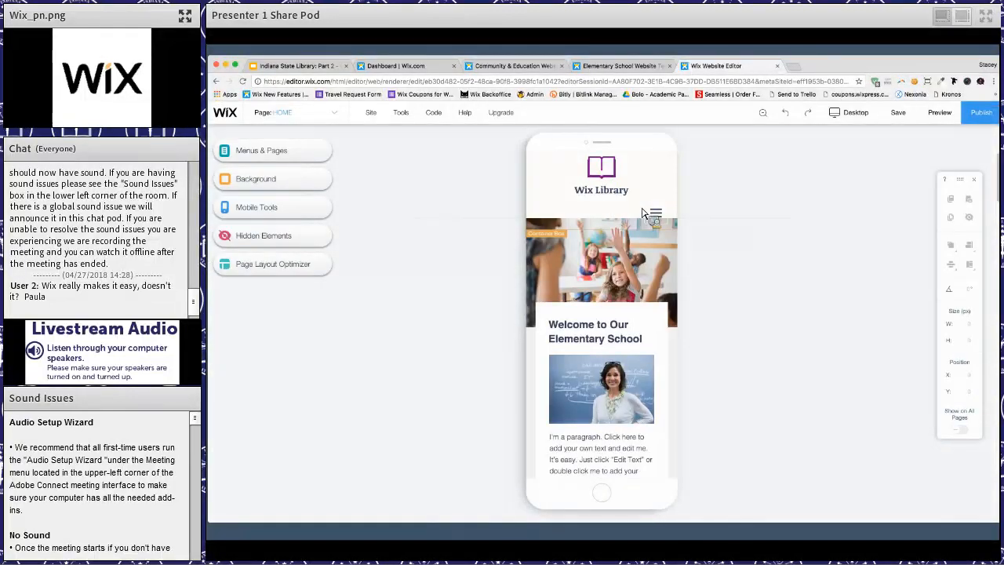
- Move the mobile menu icon up beside the Wix Library logo and shorten the header to about 114 px
left_click_drag(659, 218, 655, 180)
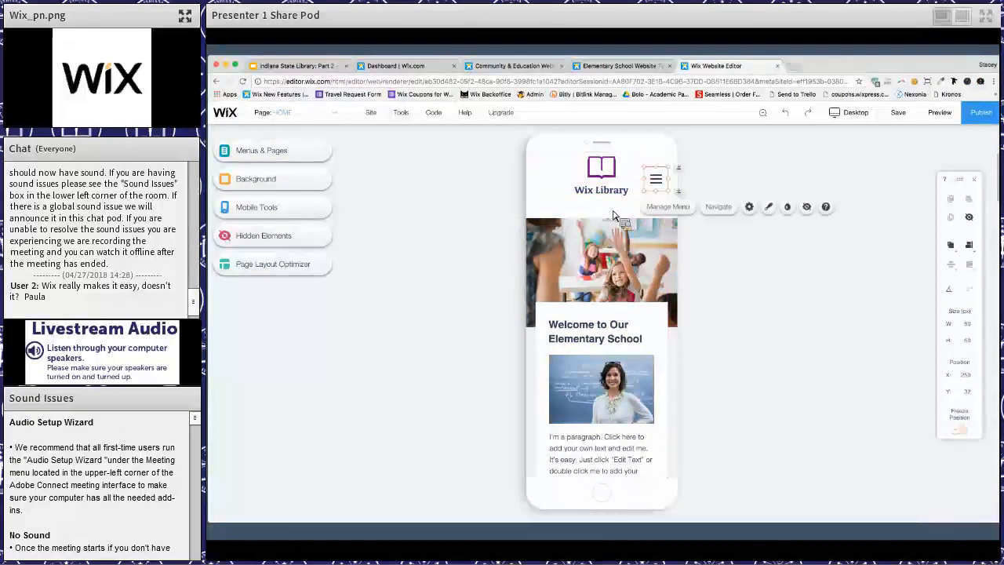
left_click(647, 219)
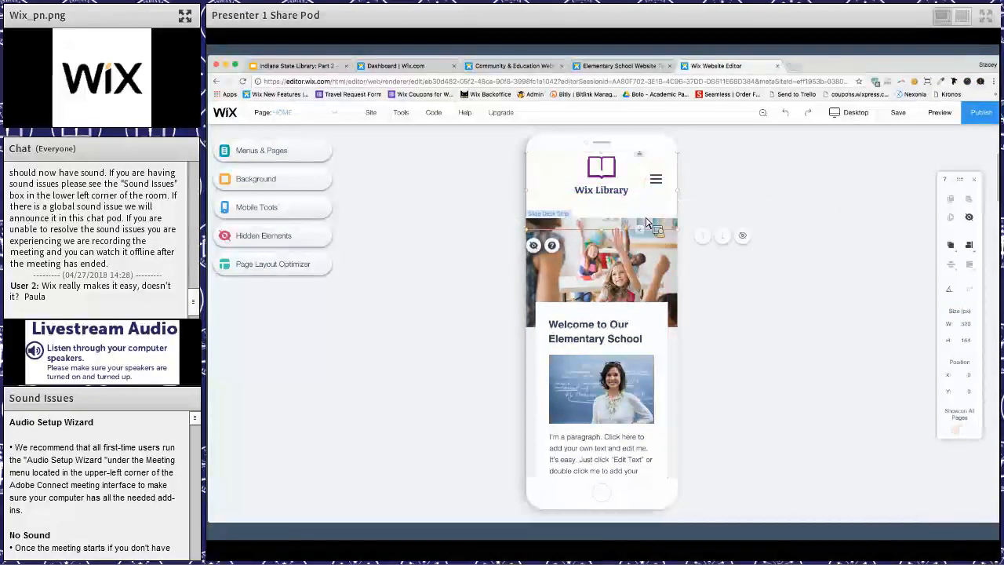
left_click(651, 207)
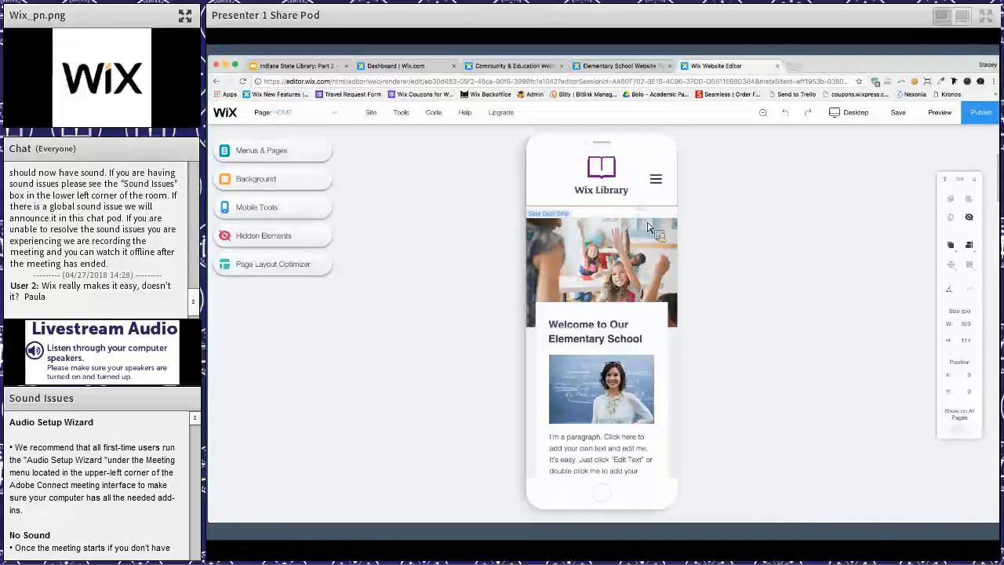
- Move the mobile home page's slideshow strip up to close the gap beneath the header
left_click(643, 223)
left_click_drag(630, 261, 630, 243)
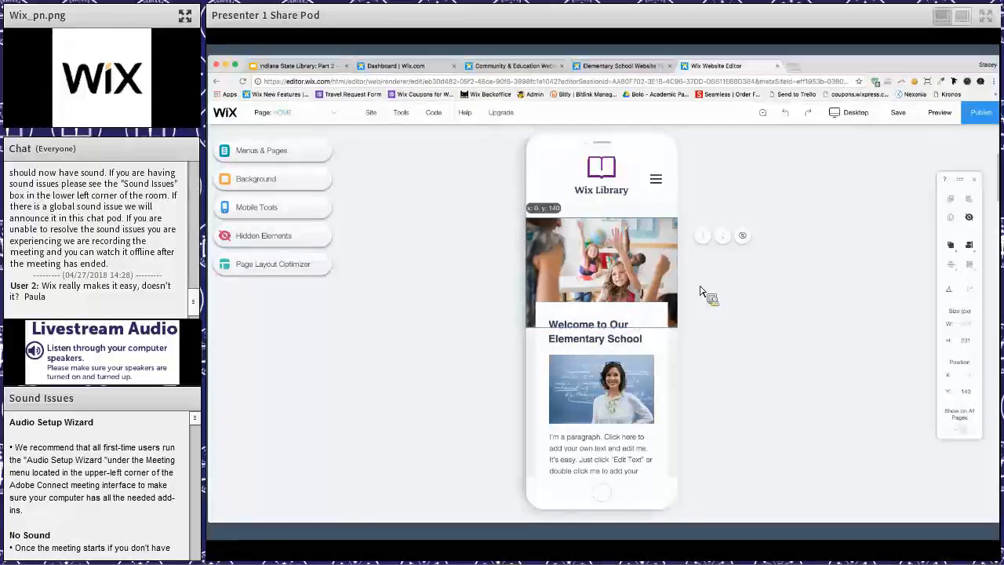
left_click(666, 344)
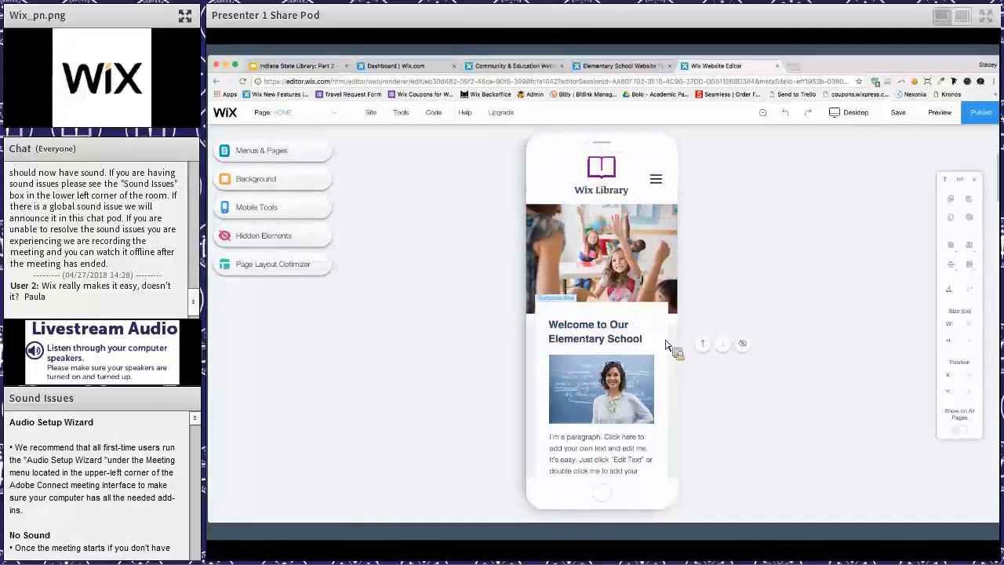
scroll(666, 345, "down", 5)
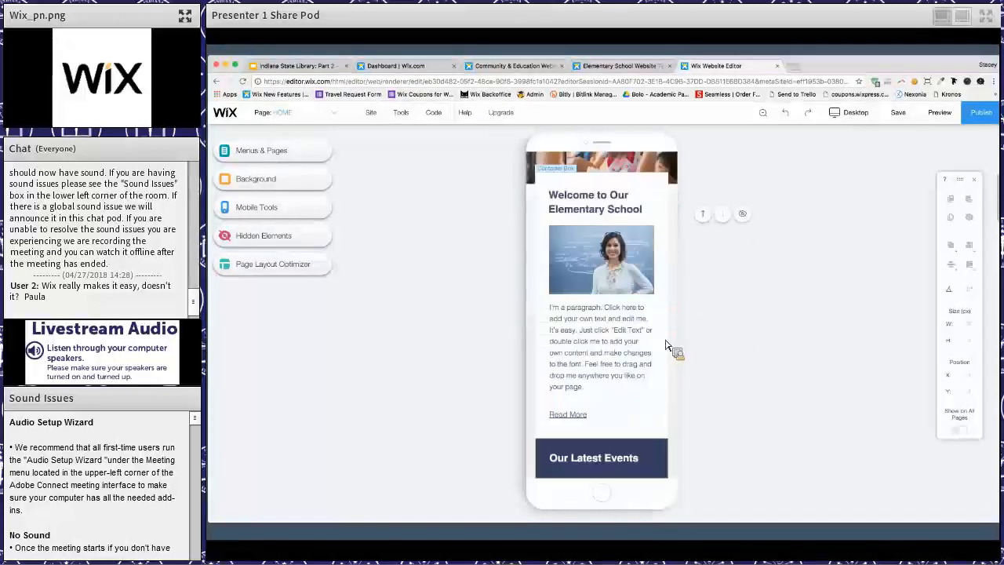
scroll(666, 344, "down", 5)
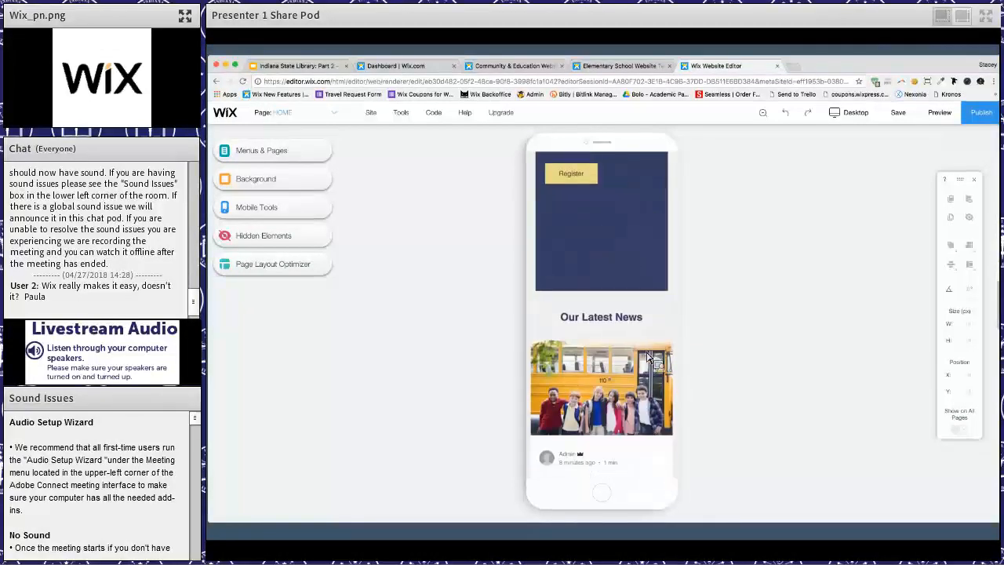
- Shorten the dark blue events box on the mobile home page to about 352 px high
scroll(632, 409, "up", 1)
left_click(638, 345)
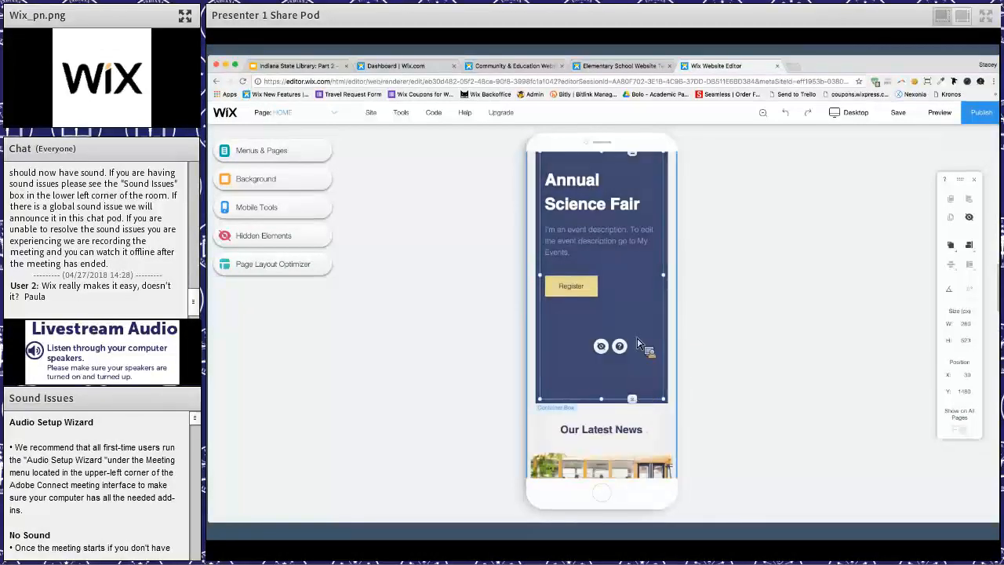
left_click_drag(632, 399, 632, 317)
scroll(638, 406, "down", 15)
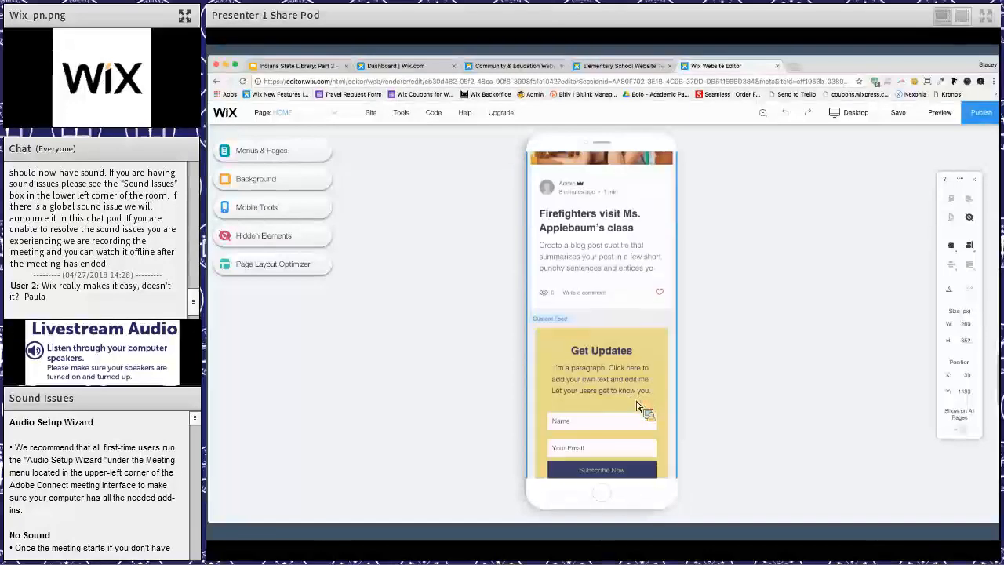
- Hide the book icon above the Wix Library name in the mobile header, and restore it from the hidden elements
scroll(636, 402, "up", 15)
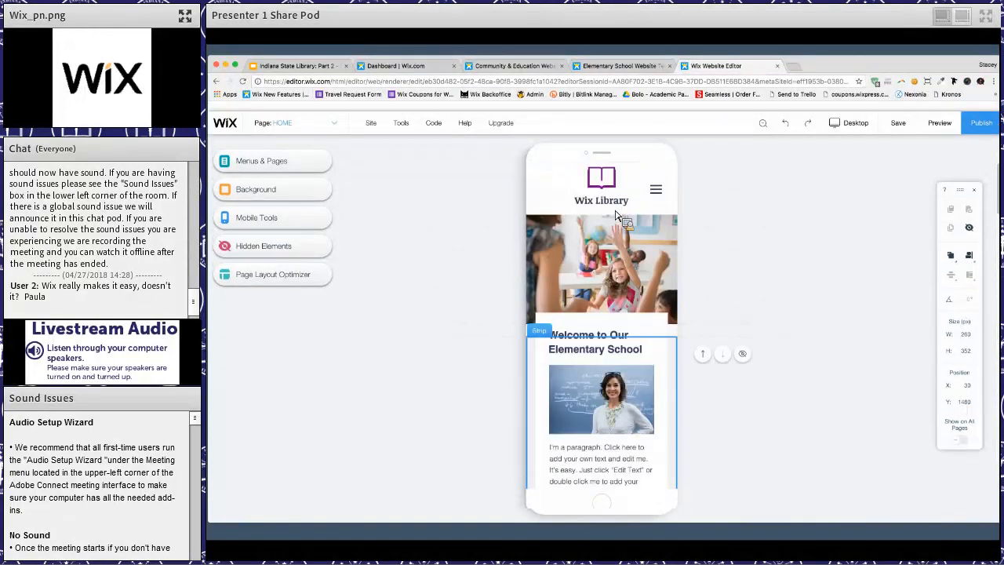
left_click(609, 196)
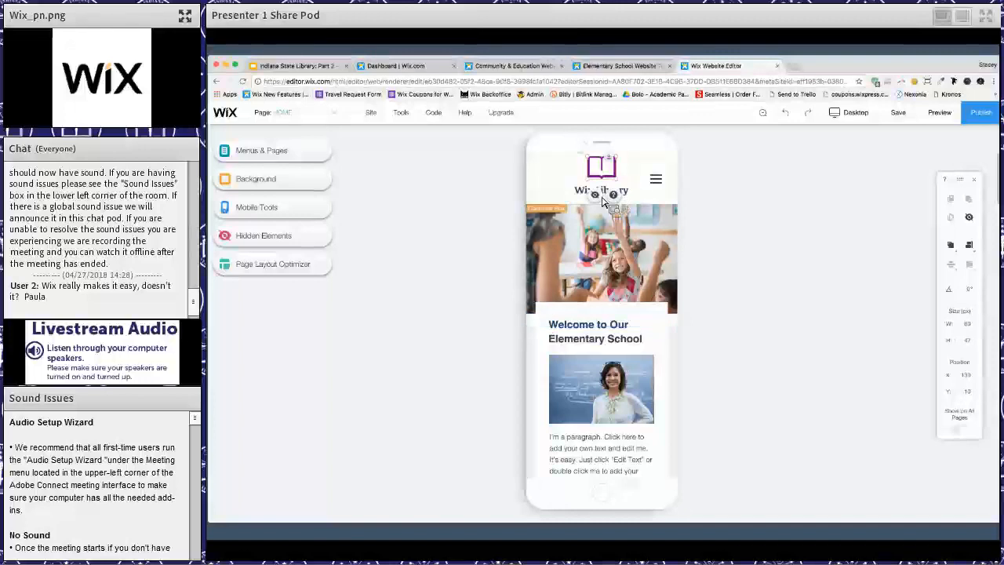
left_click(604, 198)
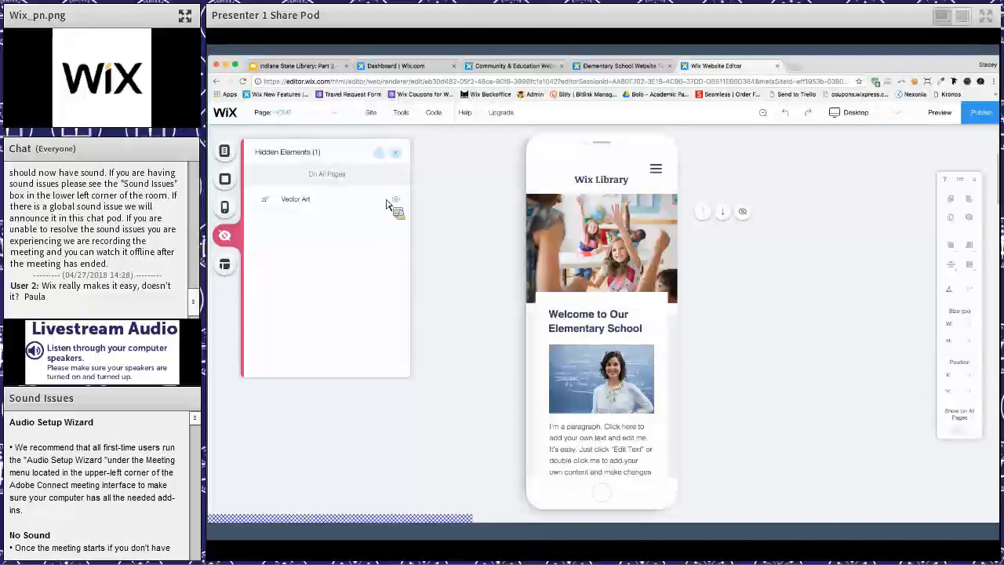
left_click(396, 199)
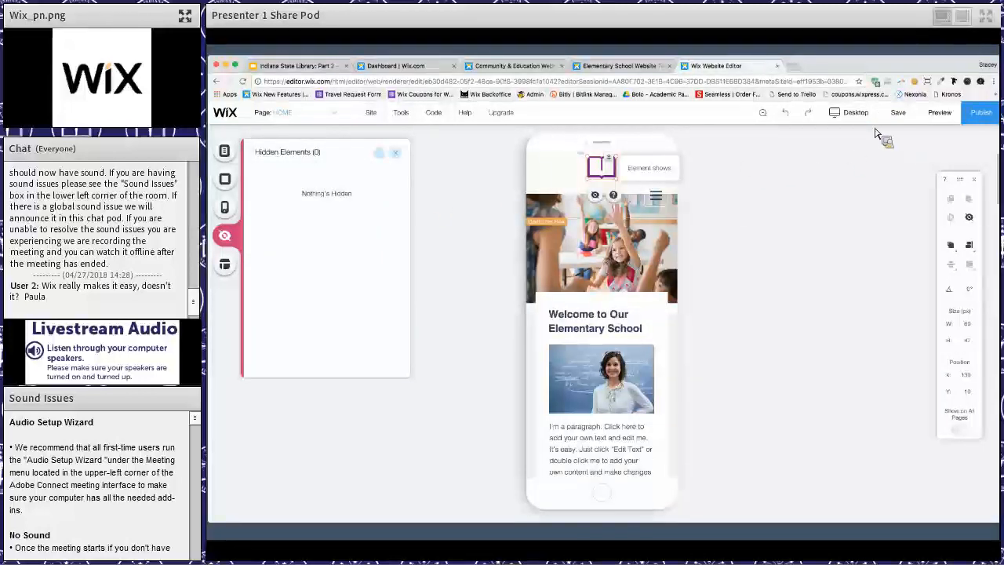
- Switch back to the desktop version of the site and look down the home page to the Our Latest News section
left_click(849, 113)
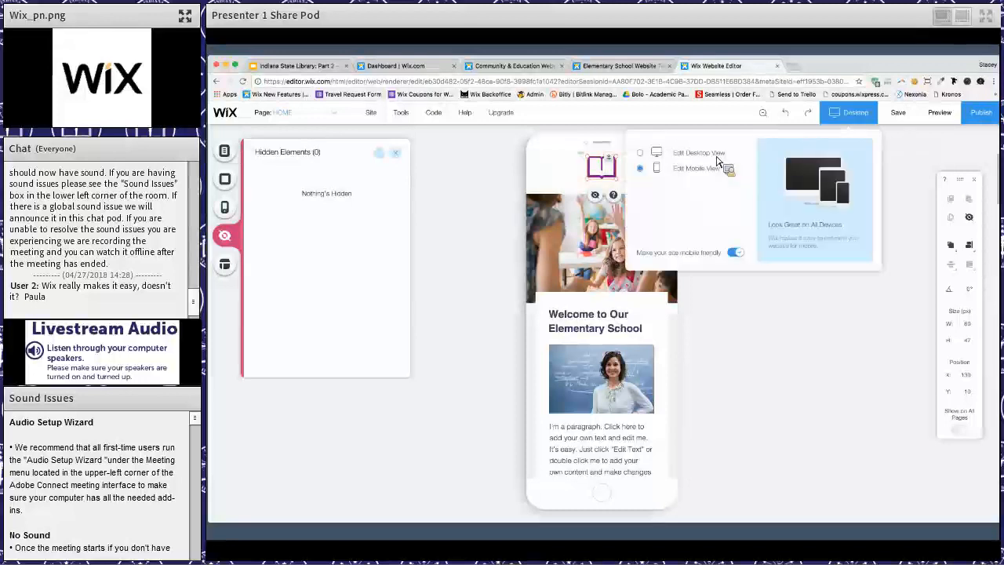
left_click(698, 153)
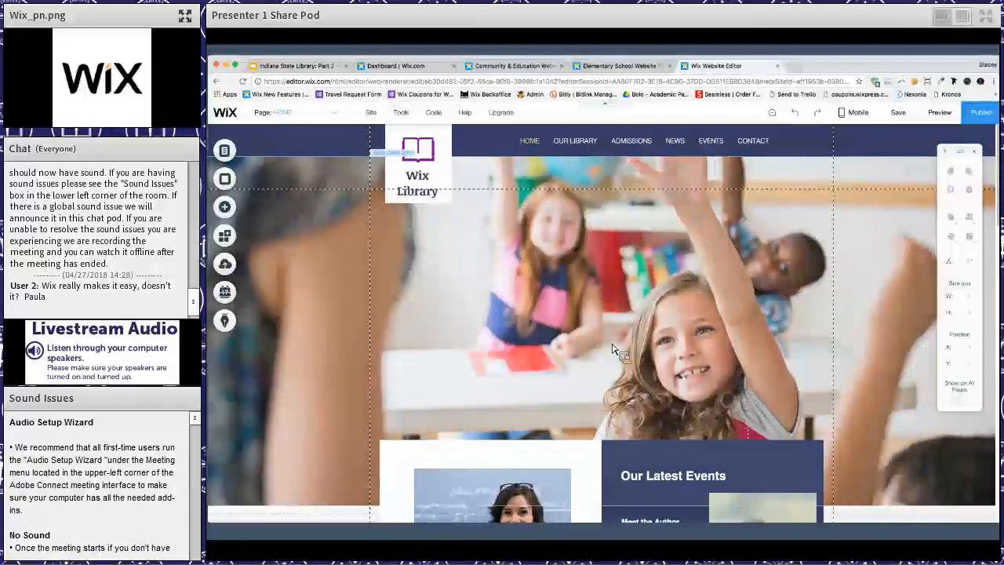
scroll(613, 349, "down", 10)
scroll(607, 349, "down", 2)
scroll(509, 349, "up", 4)
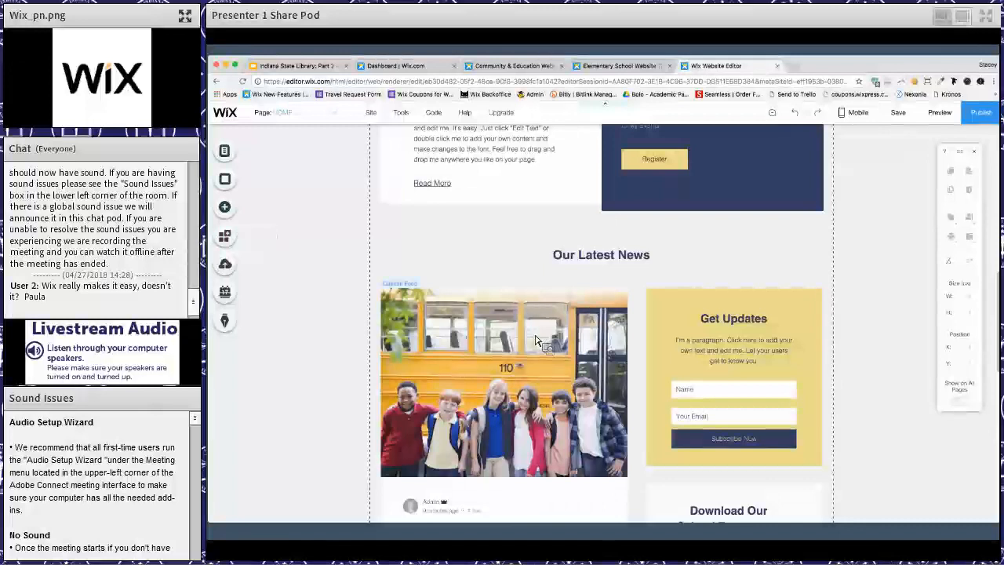
scroll(536, 338, "down", 3)
- Examine the blog feed under Our Latest News, open its post management and look through the published posts
left_click(494, 296)
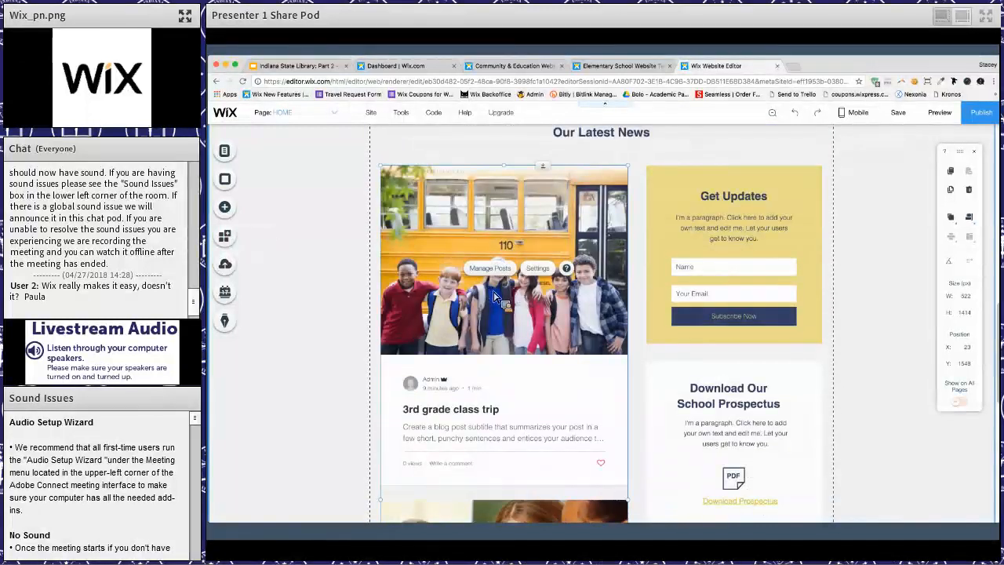
scroll(549, 367, "down", 5)
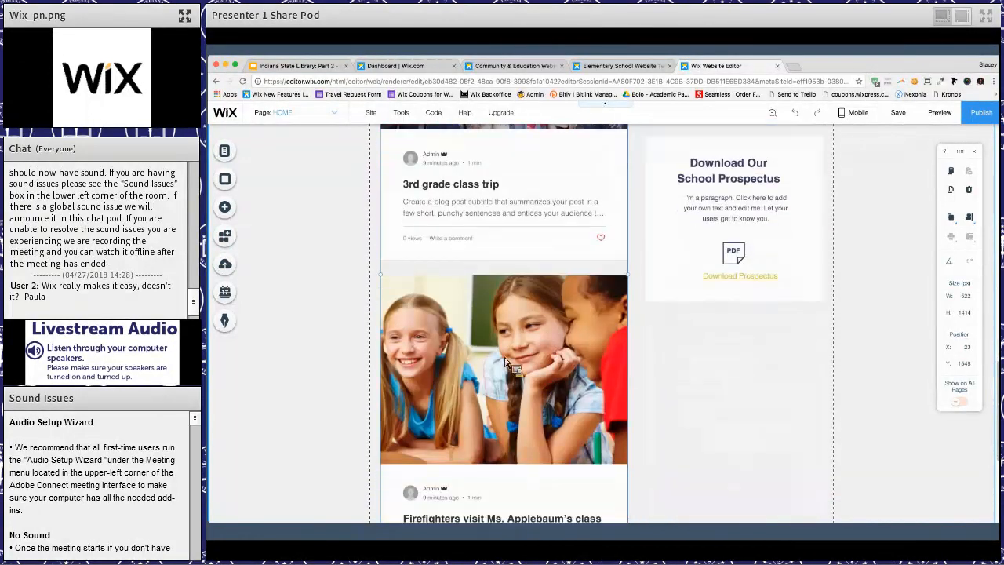
scroll(424, 261, "up", 5)
scroll(427, 258, "down", 1)
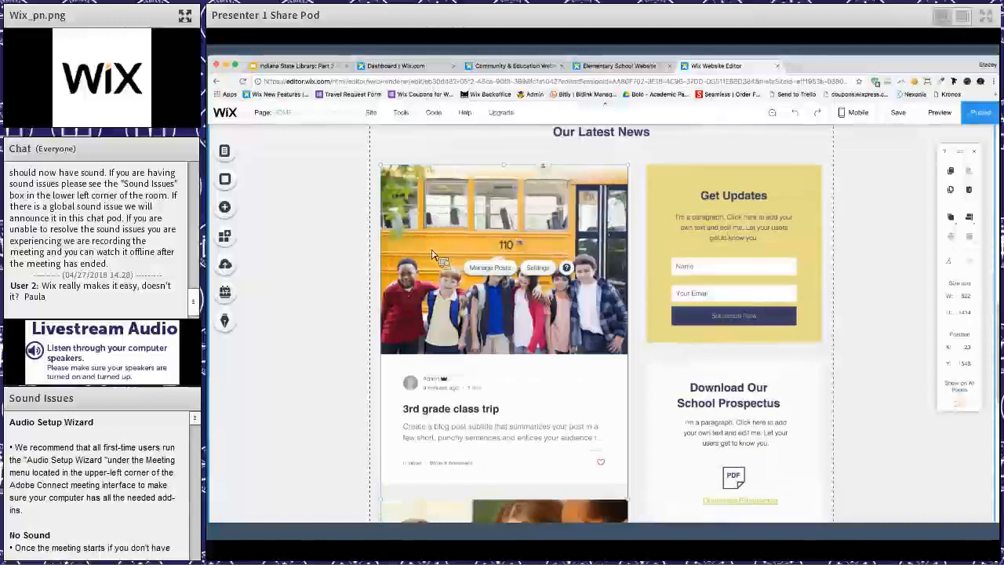
scroll(433, 255, "down", 4)
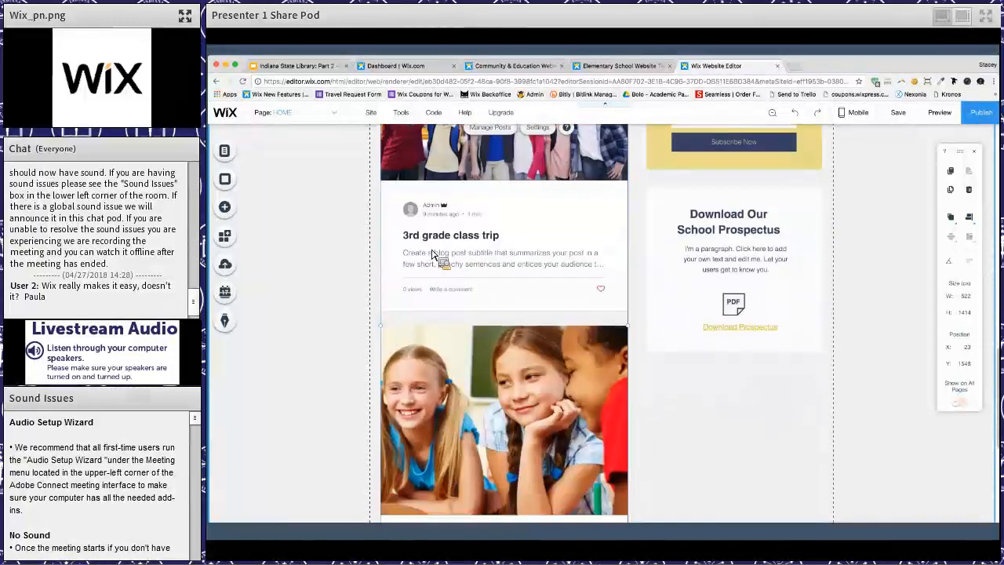
scroll(486, 320, "up", 5)
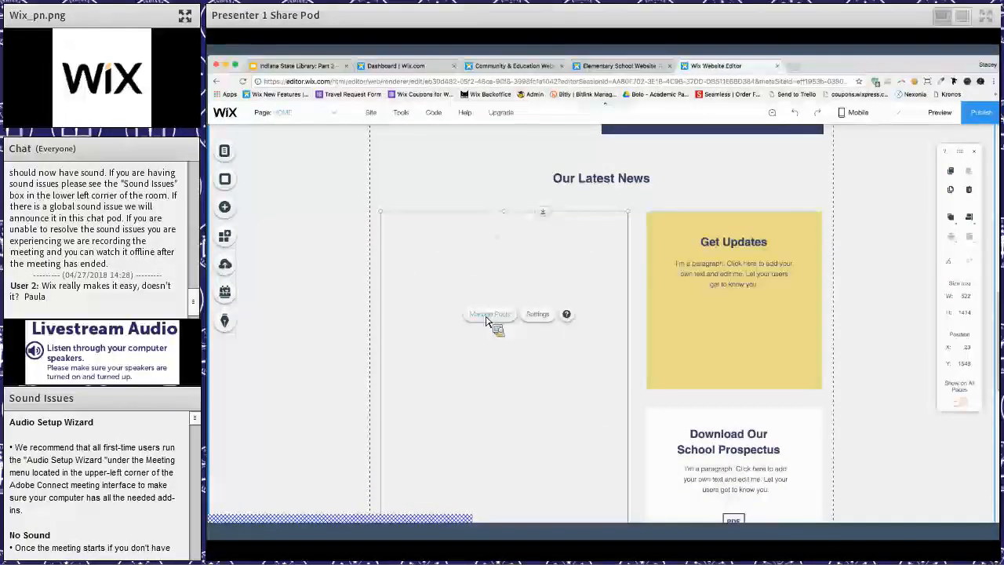
left_click(489, 309)
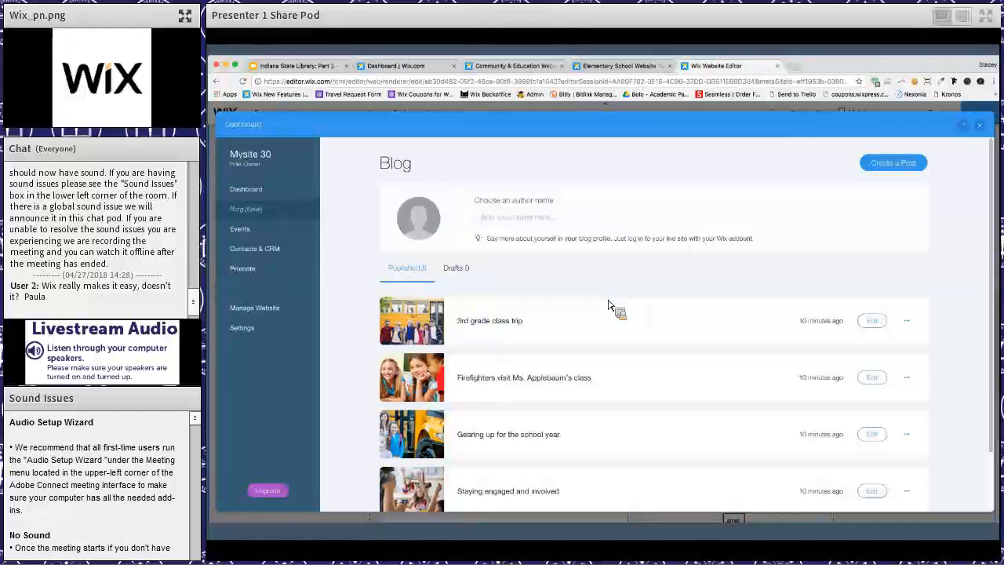
scroll(612, 306, "down", 2)
scroll(764, 232, "up", 2)
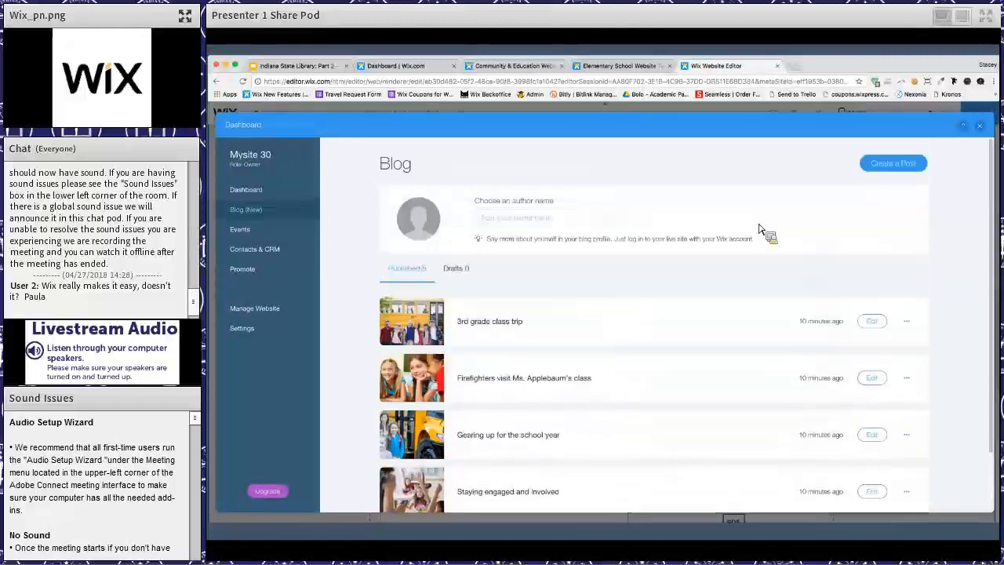
- Create and publish a blog post titled "hello world" with the text "this a post", and return to the editor
left_click(892, 165)
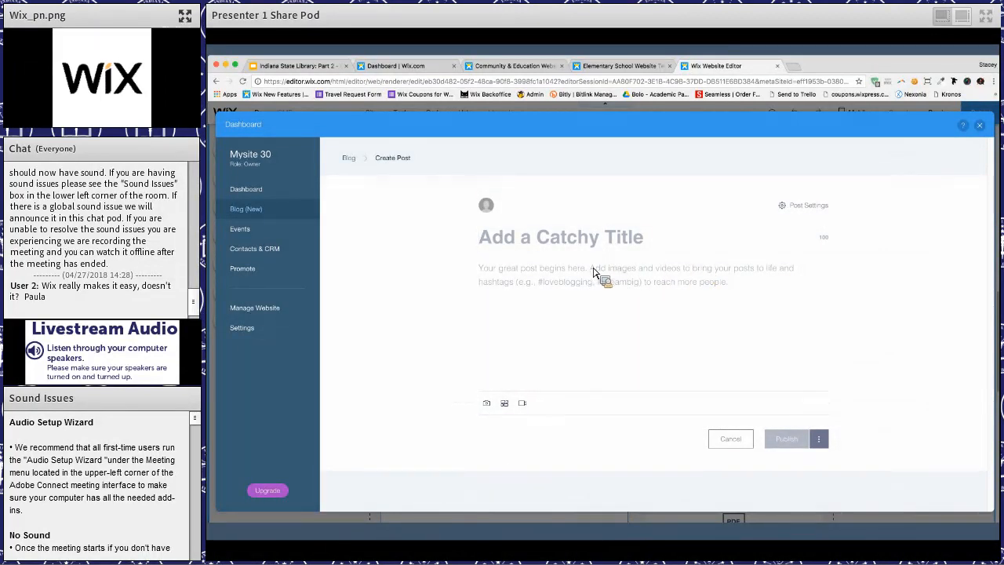
type("h")
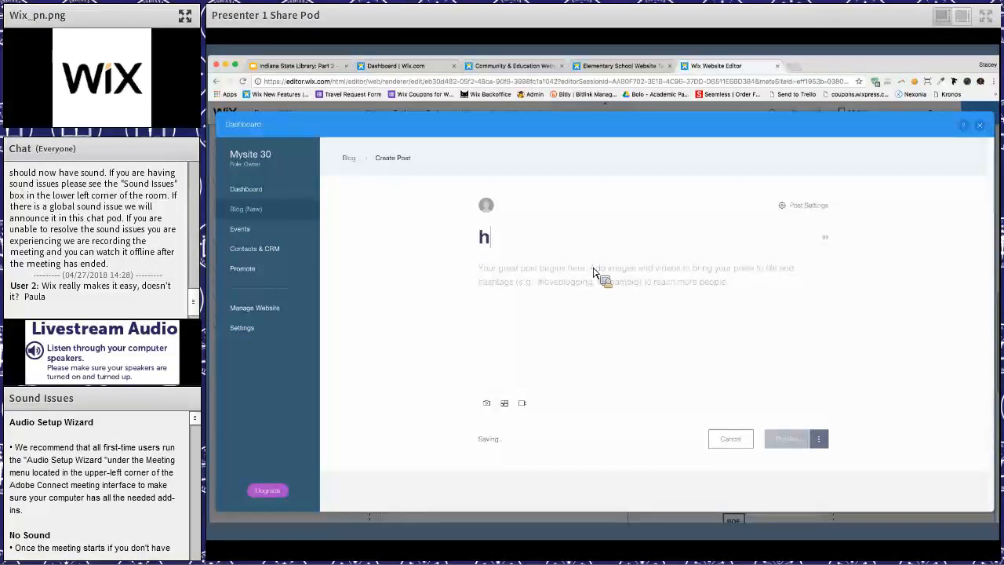
type("ello ")
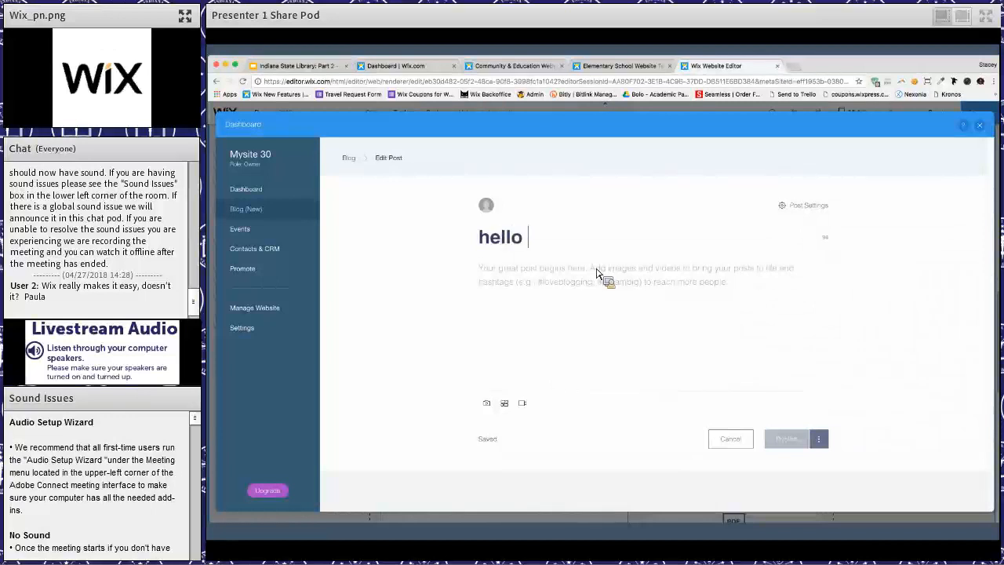
type("world")
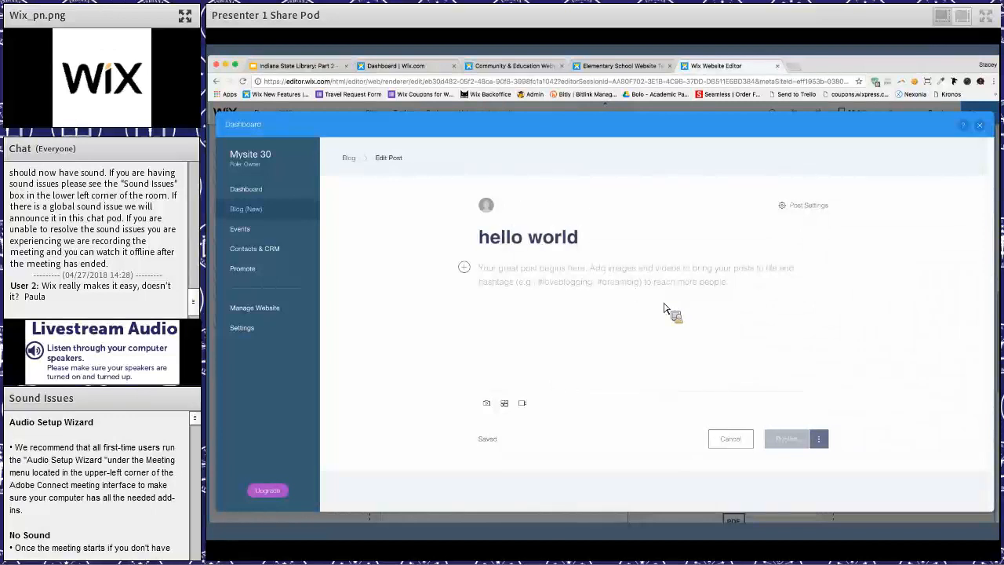
key("Return")
type("this a post")
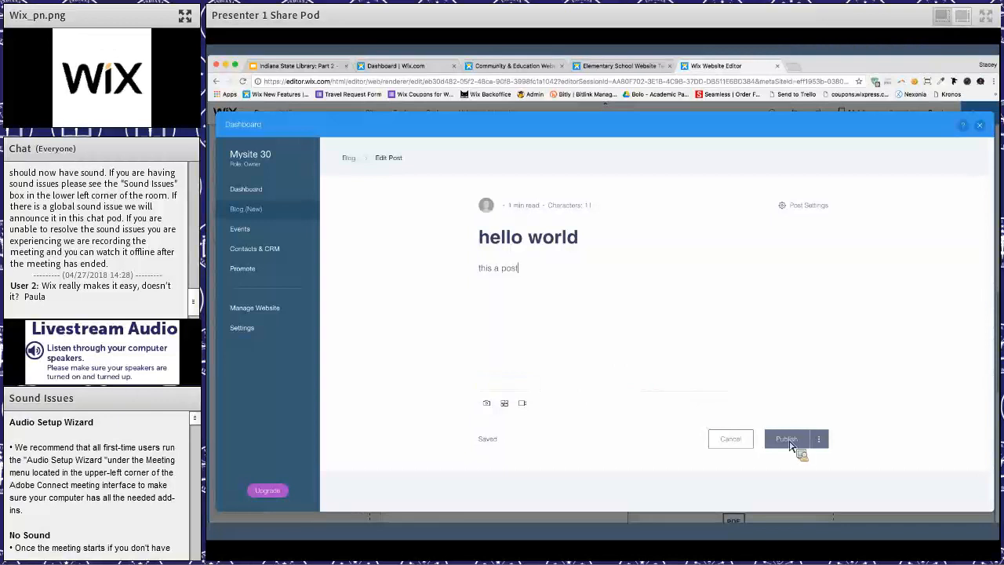
left_click(788, 439)
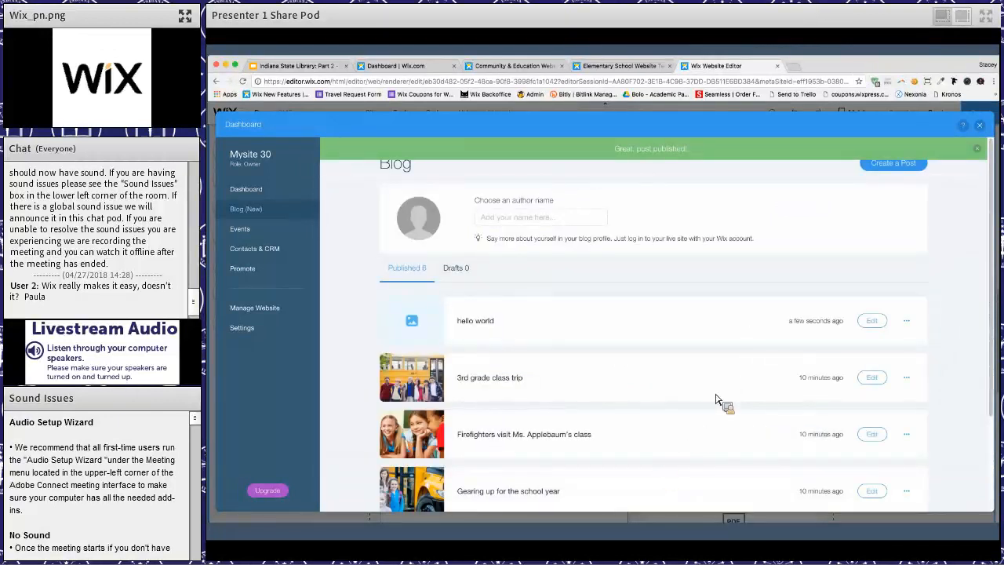
left_click(979, 126)
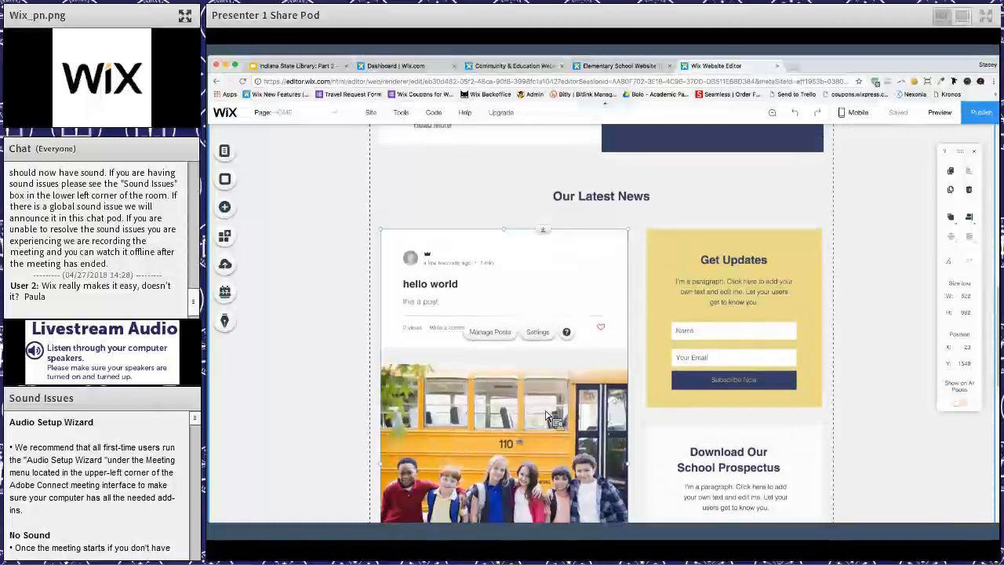
- Open the Site Manager and look over the site dashboard's setup checklist and quick links
scroll(547, 416, "up", 10)
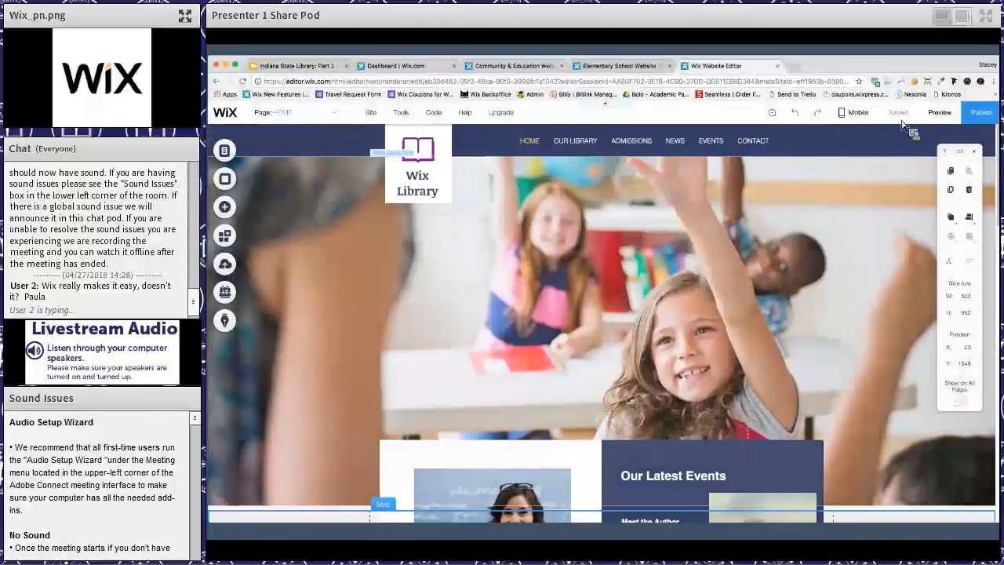
left_click(373, 113)
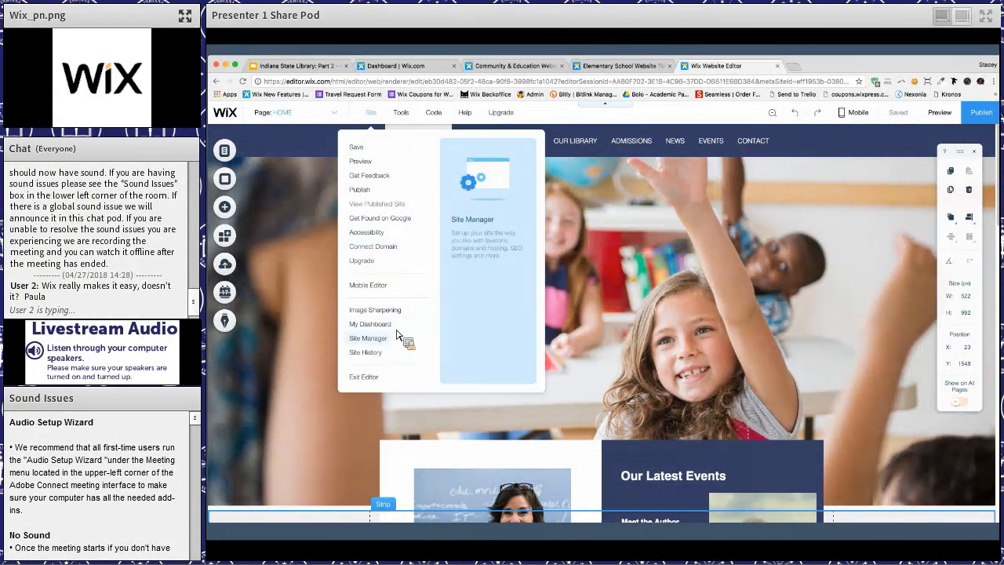
left_click(367, 337)
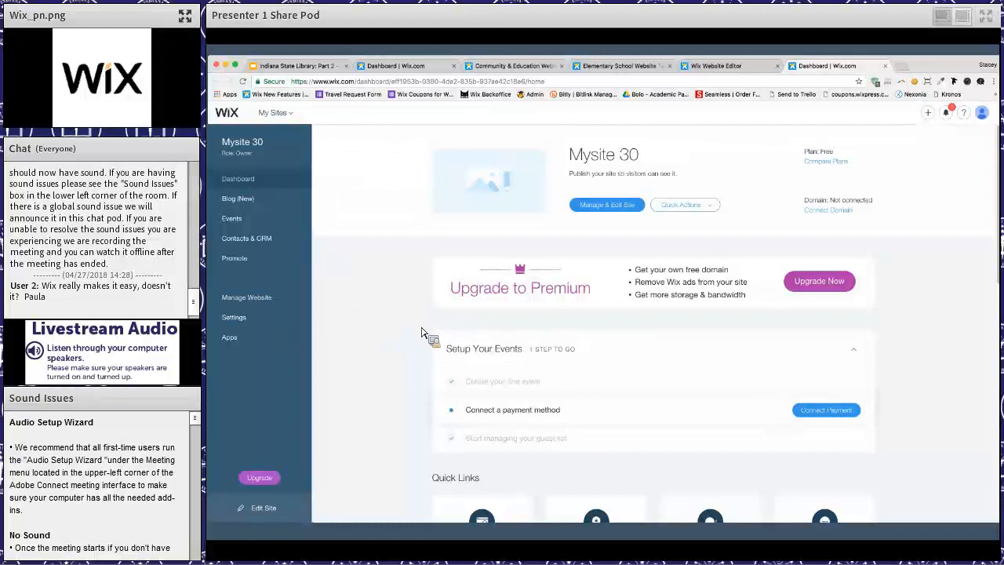
scroll(423, 333, "down", 3)
scroll(426, 332, "up", 3)
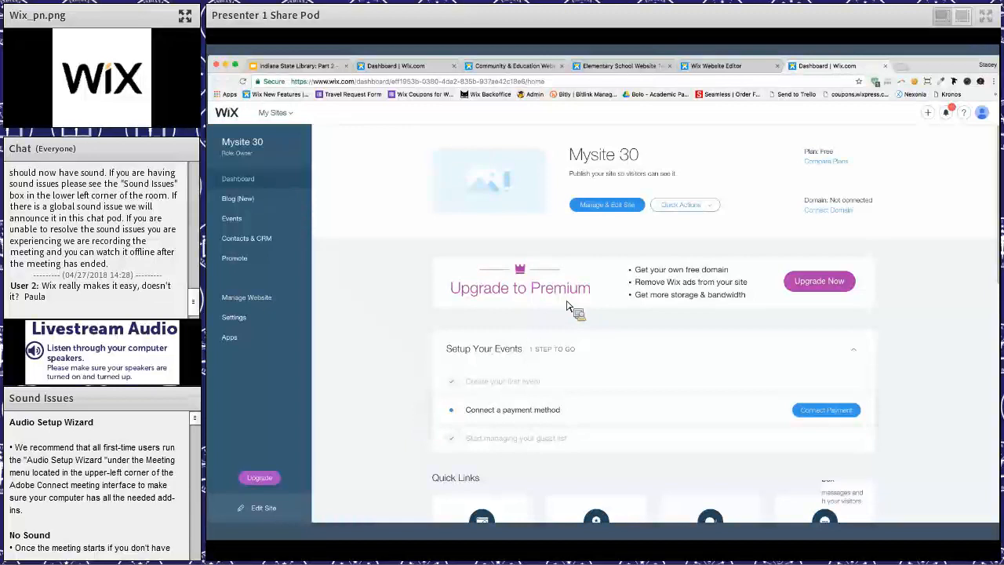
scroll(596, 307, "down", 3)
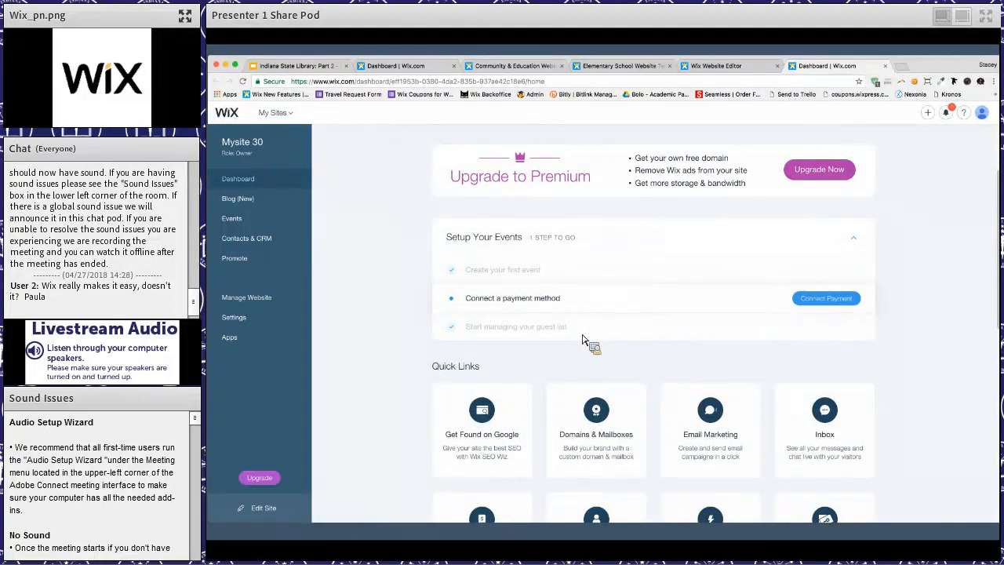
scroll(584, 330, "down", 1)
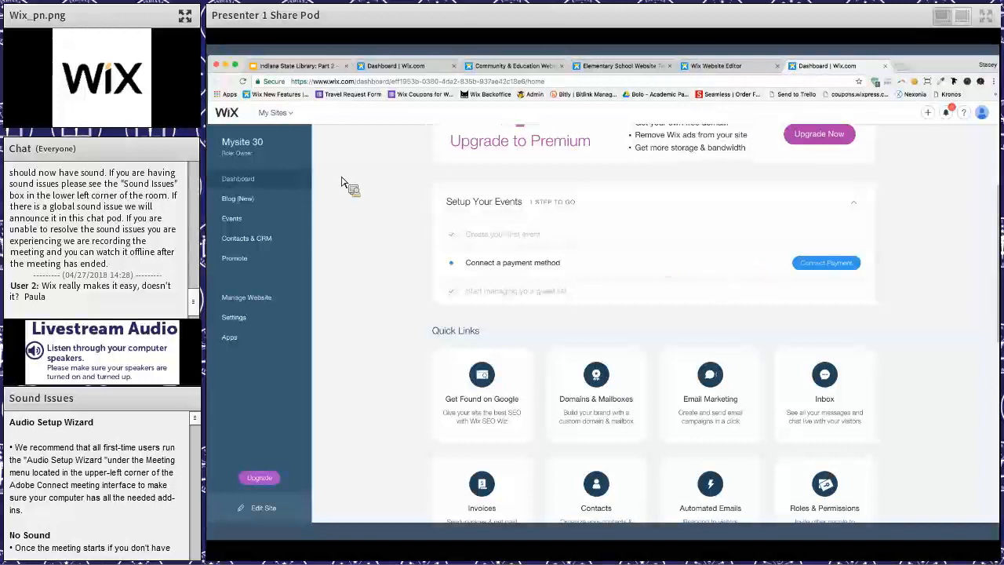
scroll(341, 182, "down", 2)
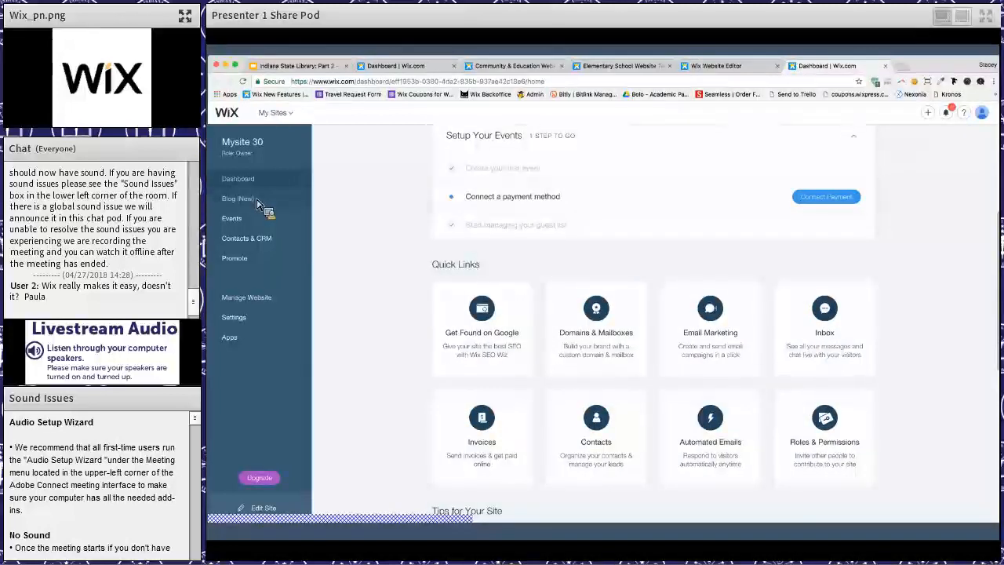
- Look through the site's blog posts and upcoming events in the dashboard
left_click(240, 198)
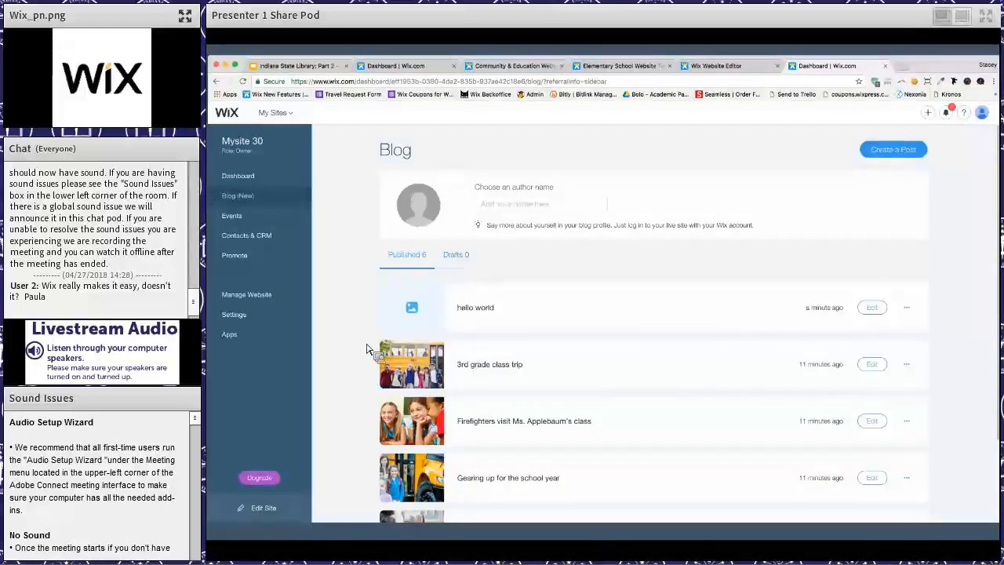
scroll(366, 349, "down", 3)
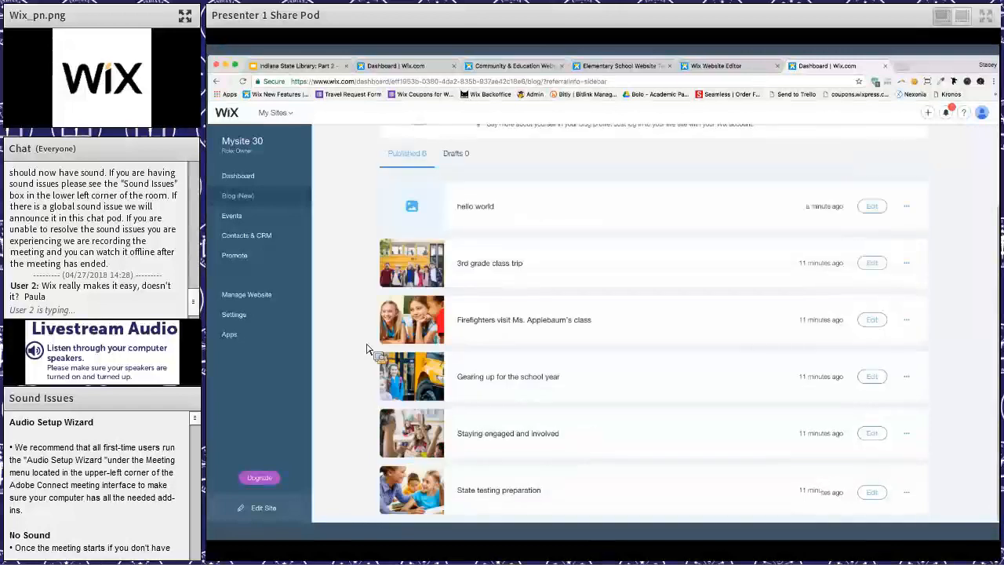
scroll(367, 349, "up", 3)
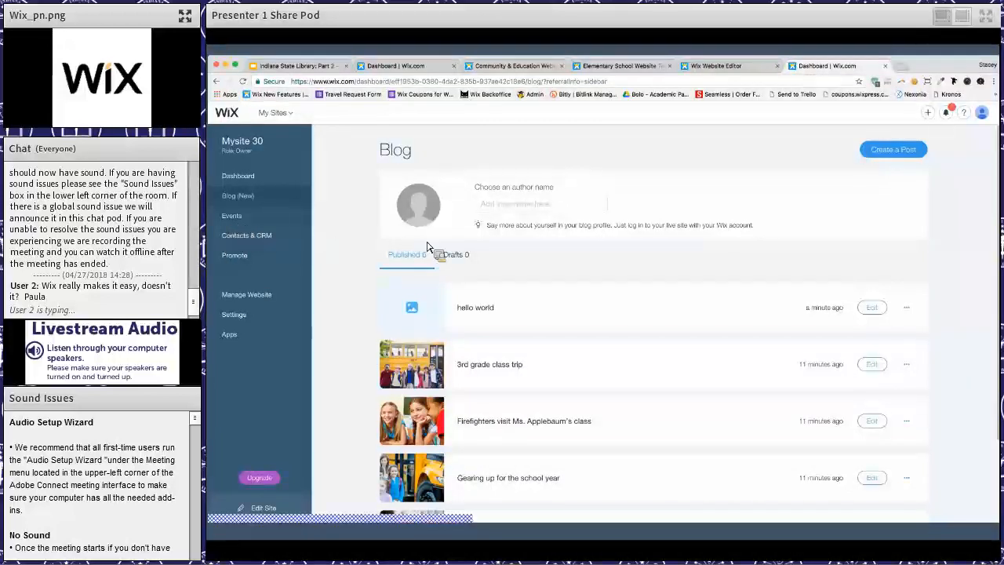
left_click(232, 216)
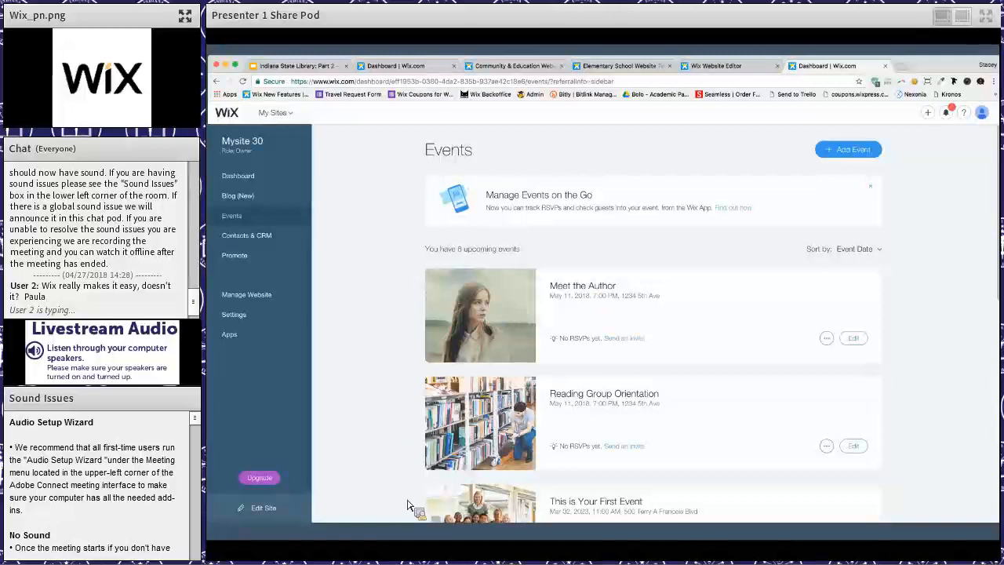
scroll(663, 444, "down", 5)
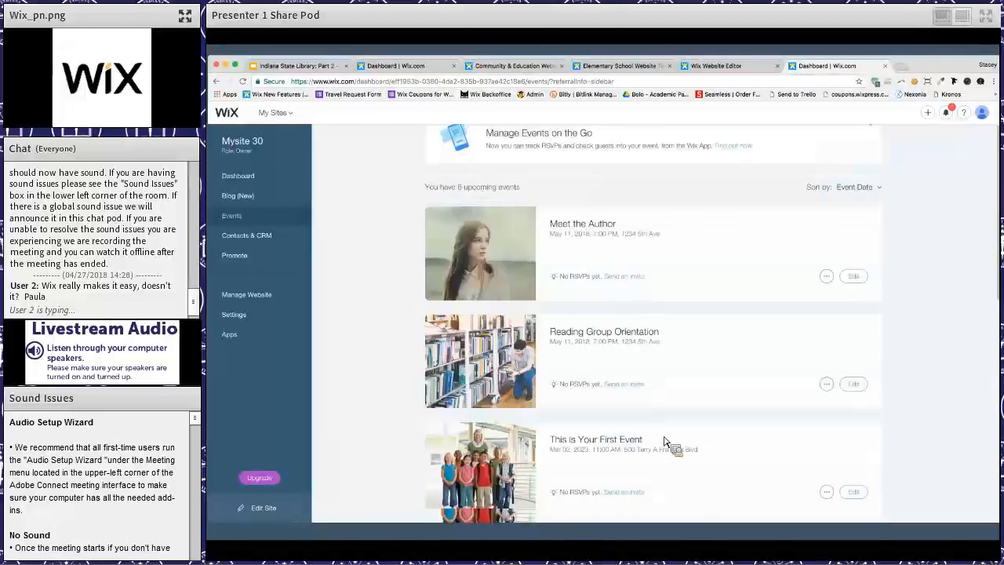
- Open the Contacts & CRM inbox, view the mailing-list subscription message and check the site's notifications
scroll(649, 441, "up", 5)
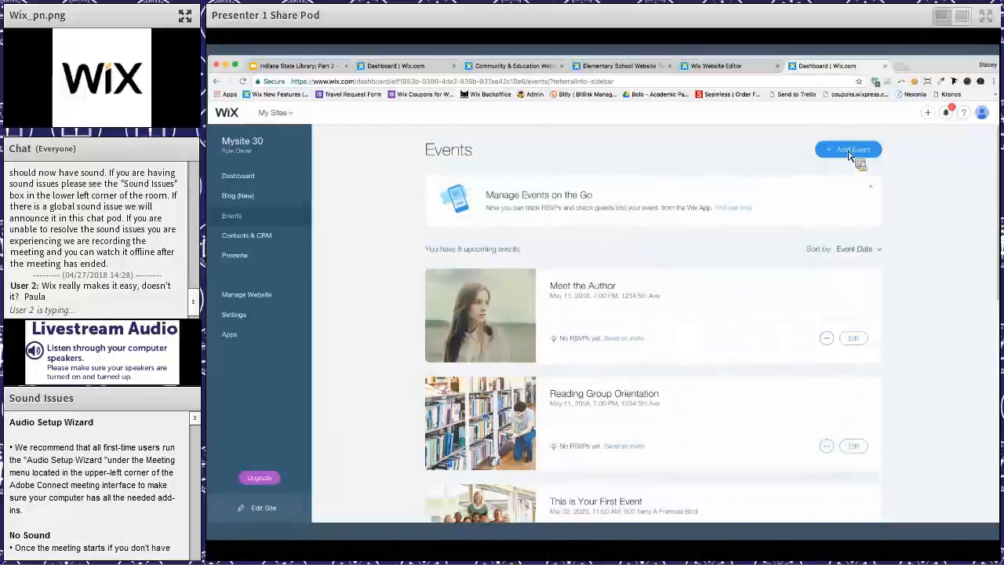
left_click(274, 237)
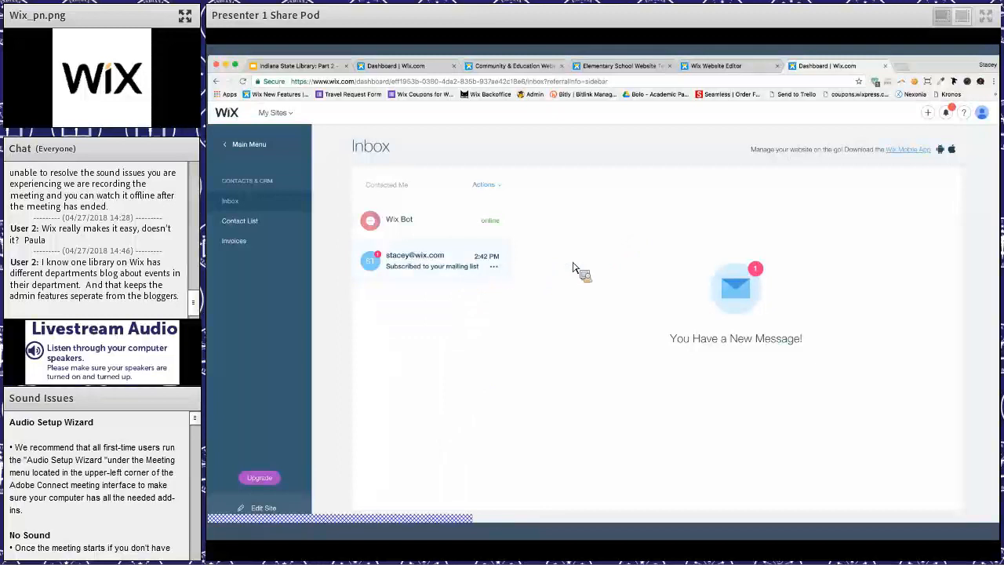
left_click(503, 268)
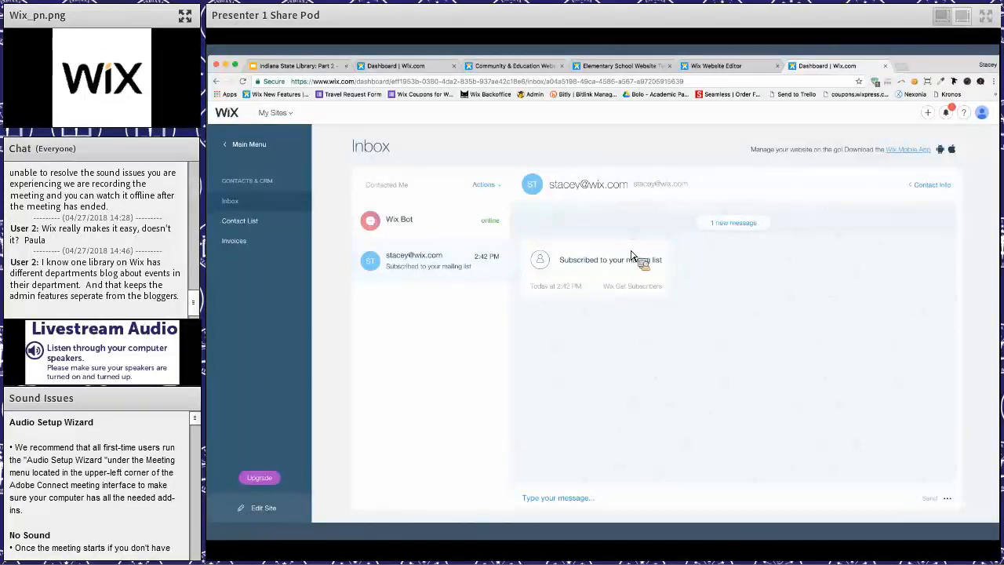
left_click(948, 116)
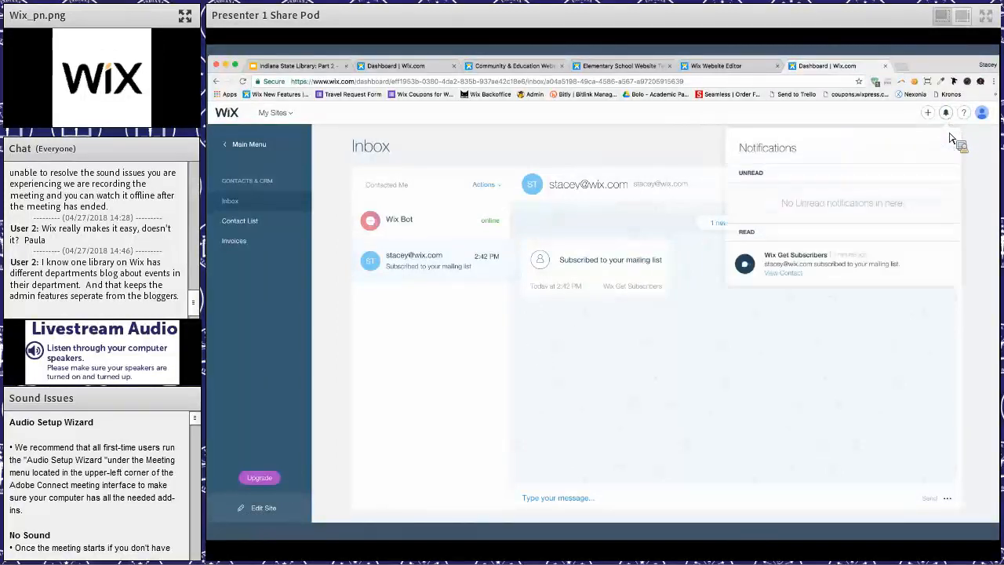
left_click(947, 116)
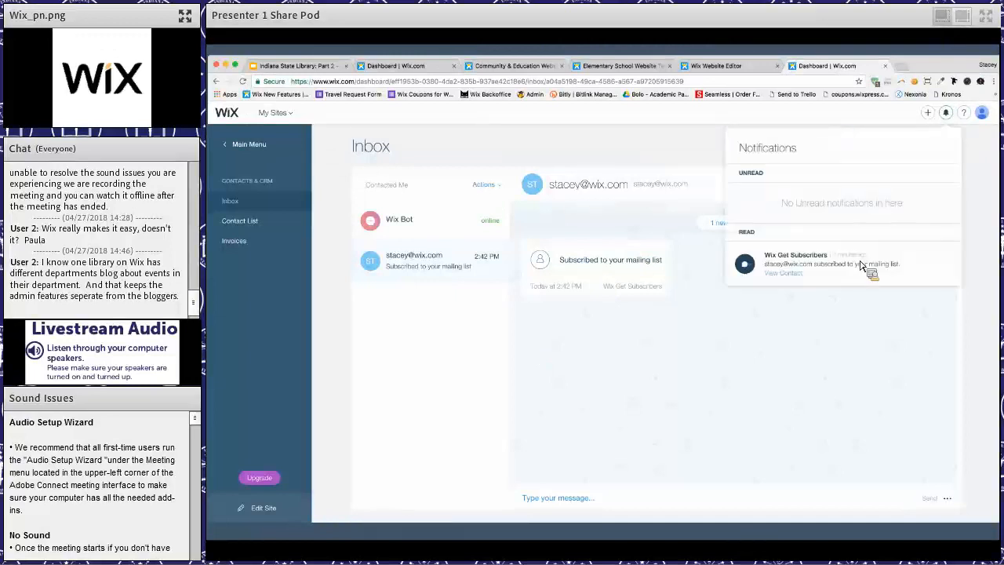
left_click(604, 291)
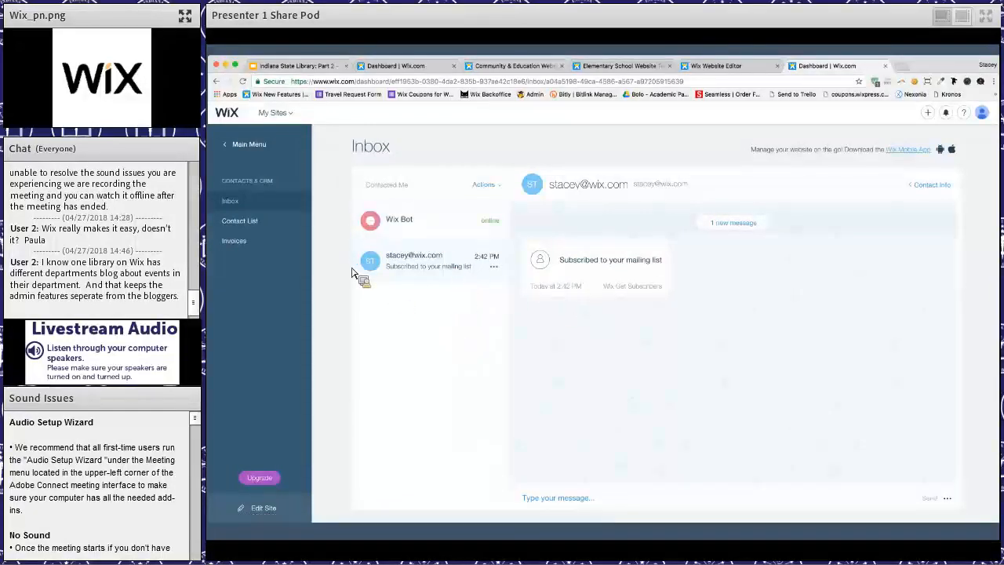
- Open the Contact List and look through its contact filter options and additional actions for importing, exporting and labels
left_click(260, 226)
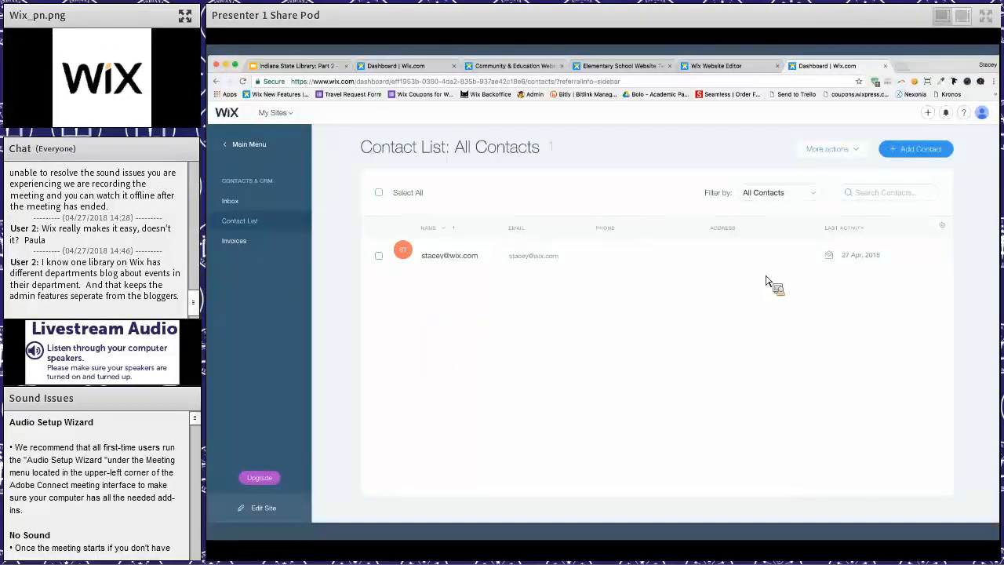
left_click(815, 192)
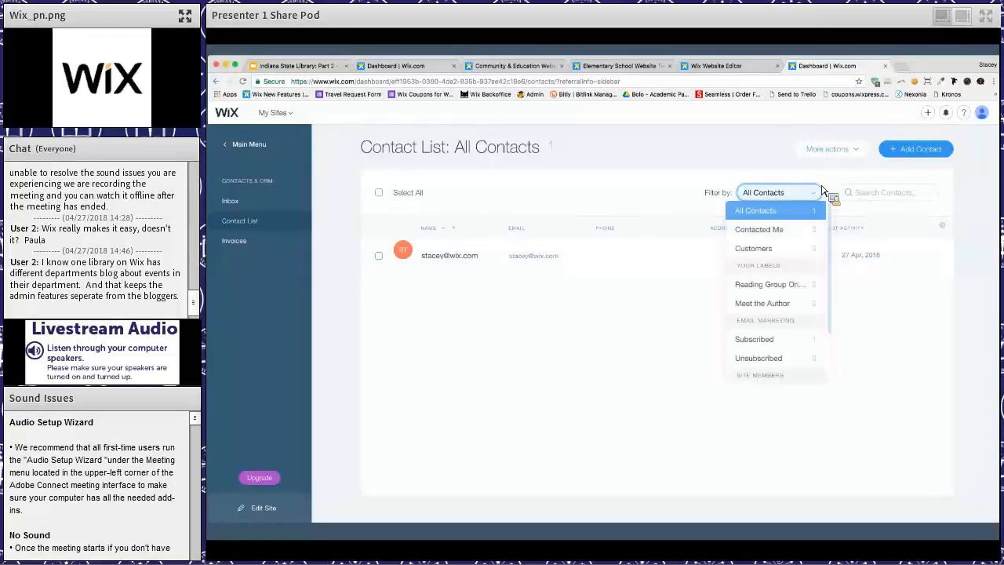
left_click(683, 219)
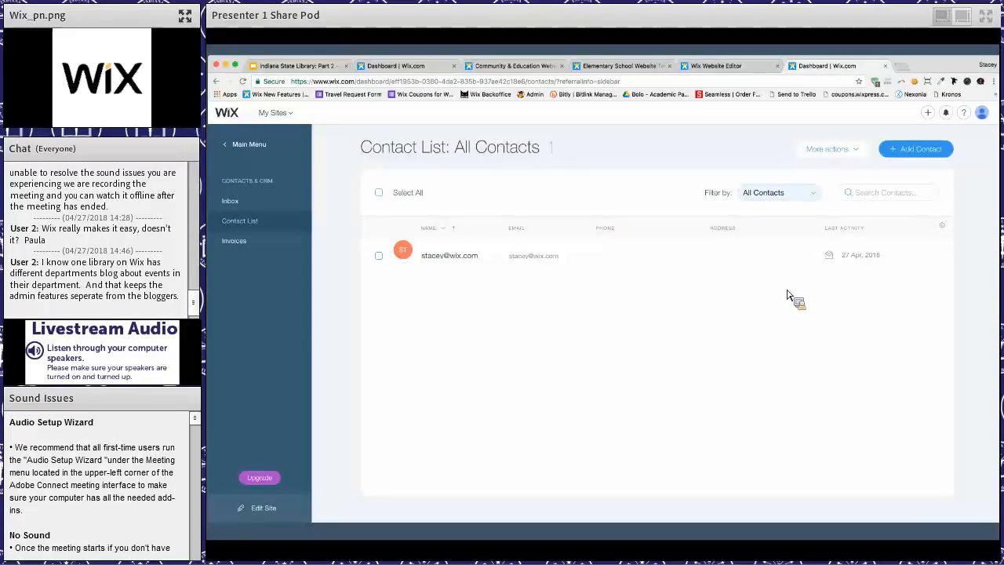
left_click(779, 192)
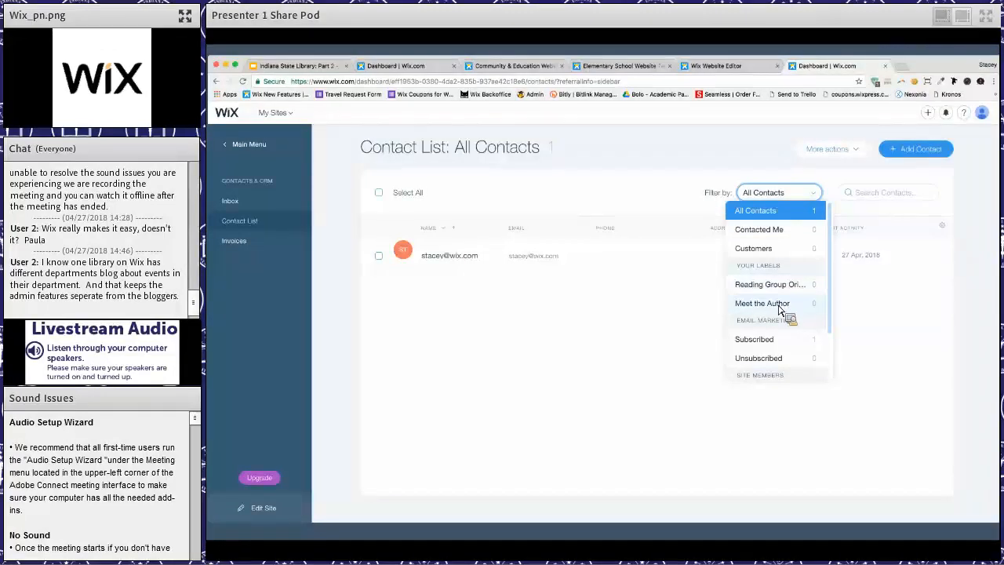
scroll(780, 310, "down", 3)
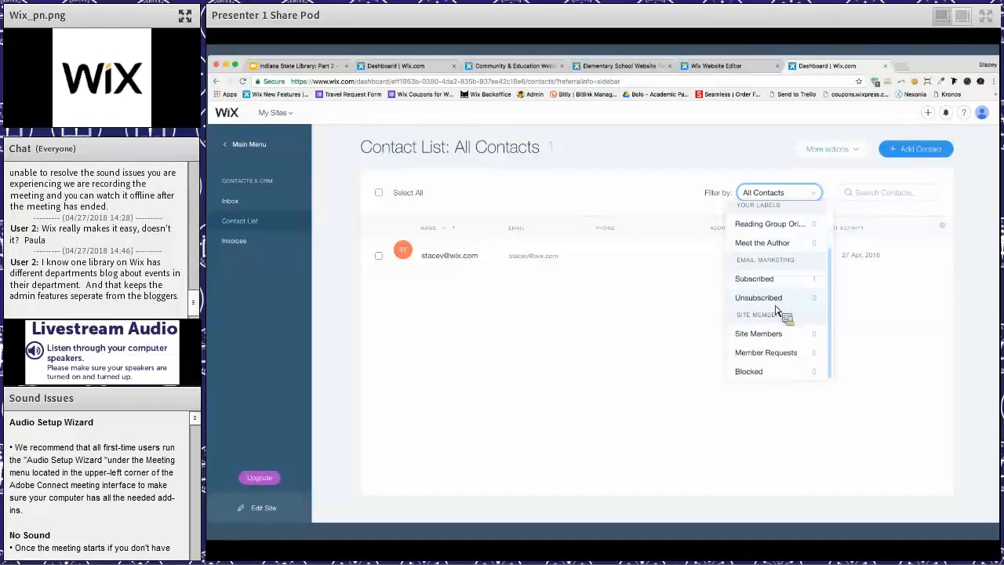
left_click(684, 194)
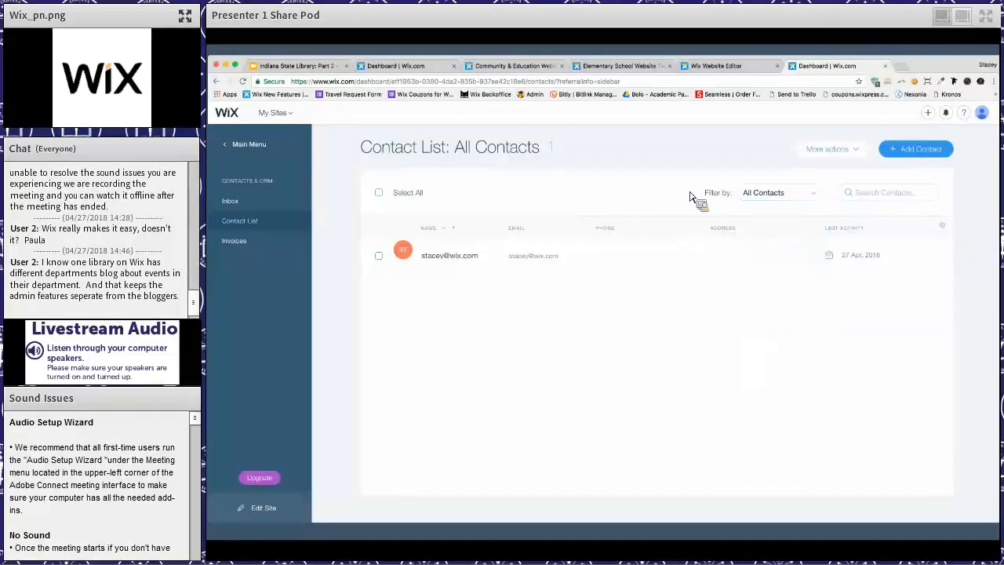
left_click(833, 153)
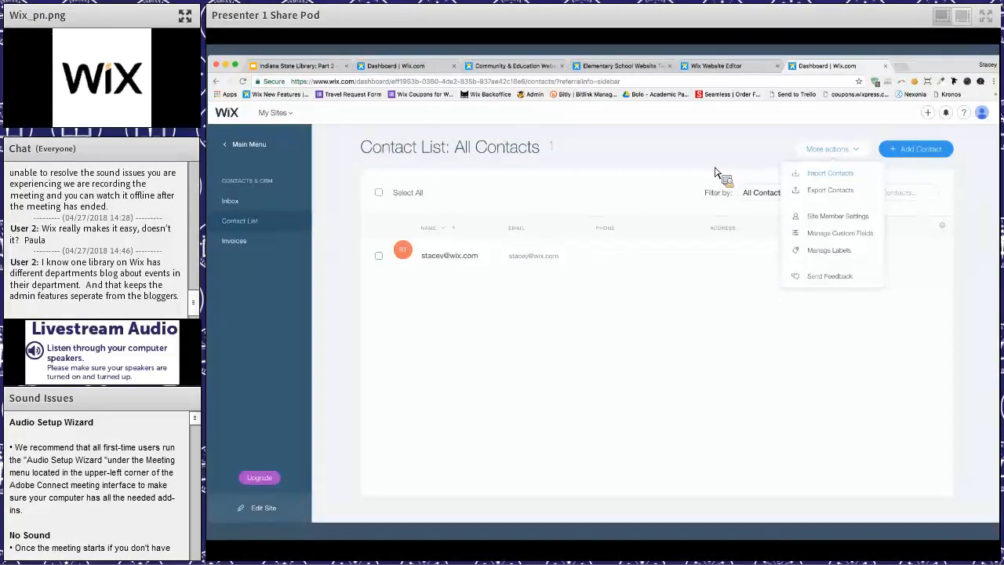
- Return to the site's main dashboard and look over the Quick Links and event setup checklist
left_click(231, 152)
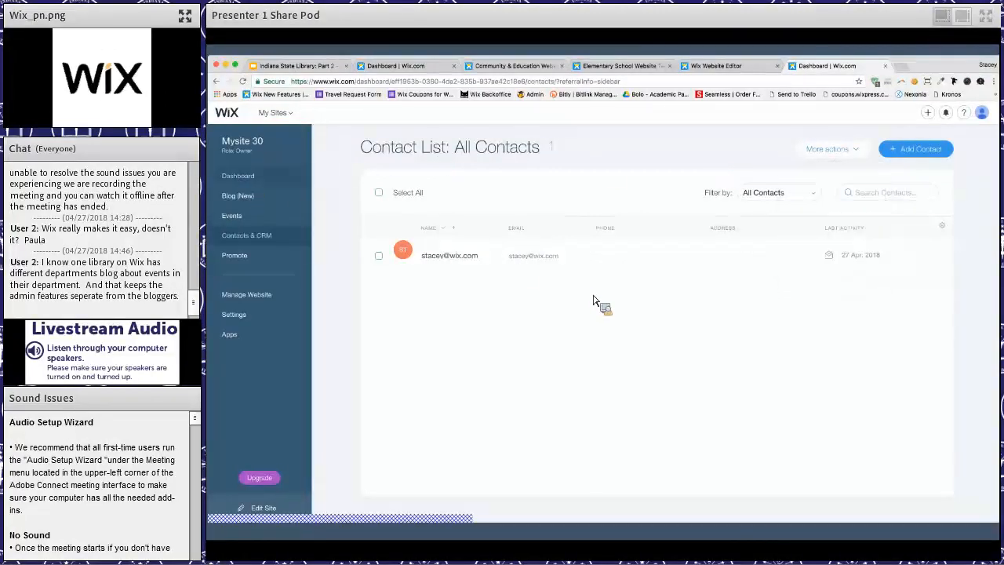
scroll(594, 302, "down", 3)
scroll(594, 302, "down", 3)
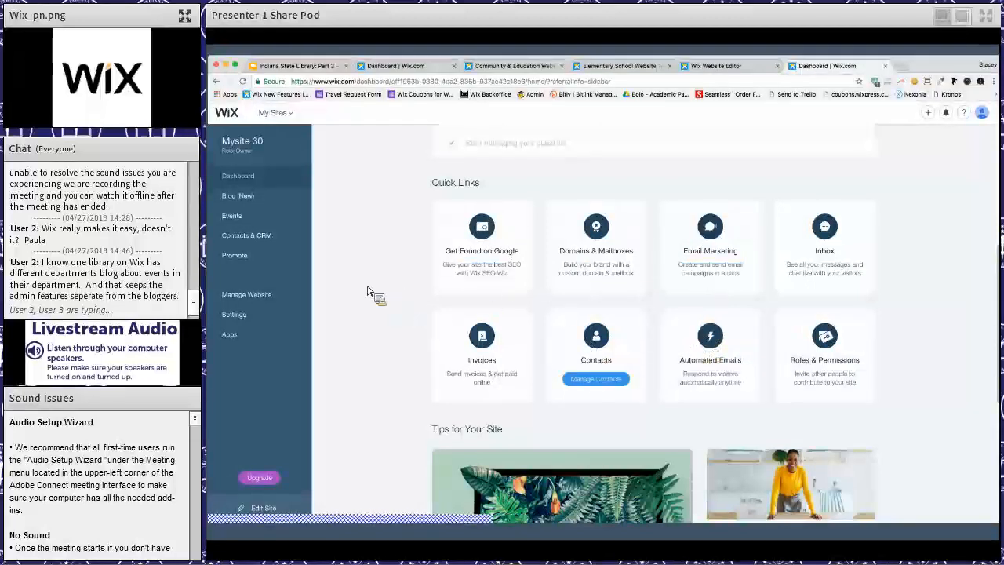
scroll(243, 267, "up", 2)
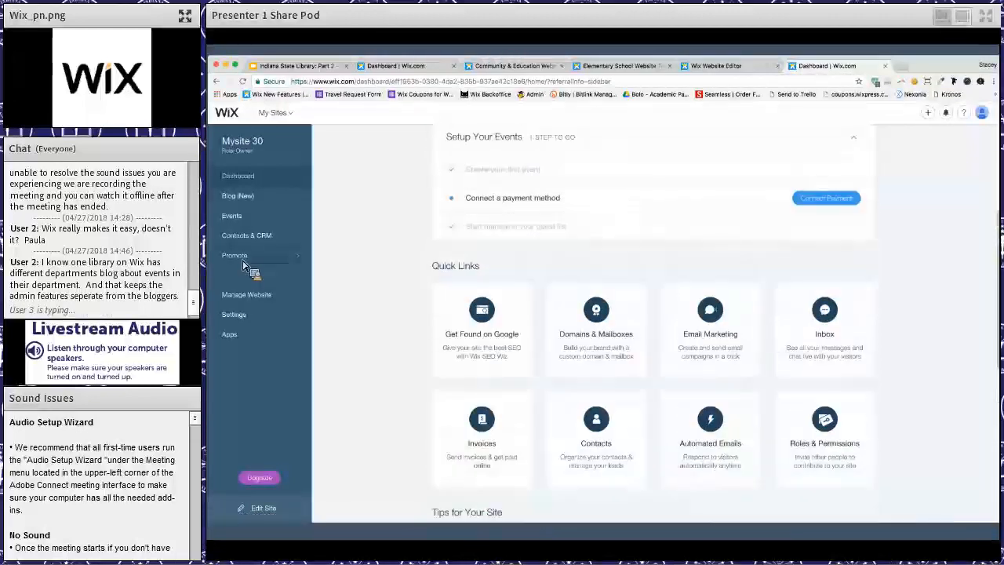
- Open Email Marketing in the Promote section and move the balloon image above the main message text in the new ShoutOut
left_click(243, 266)
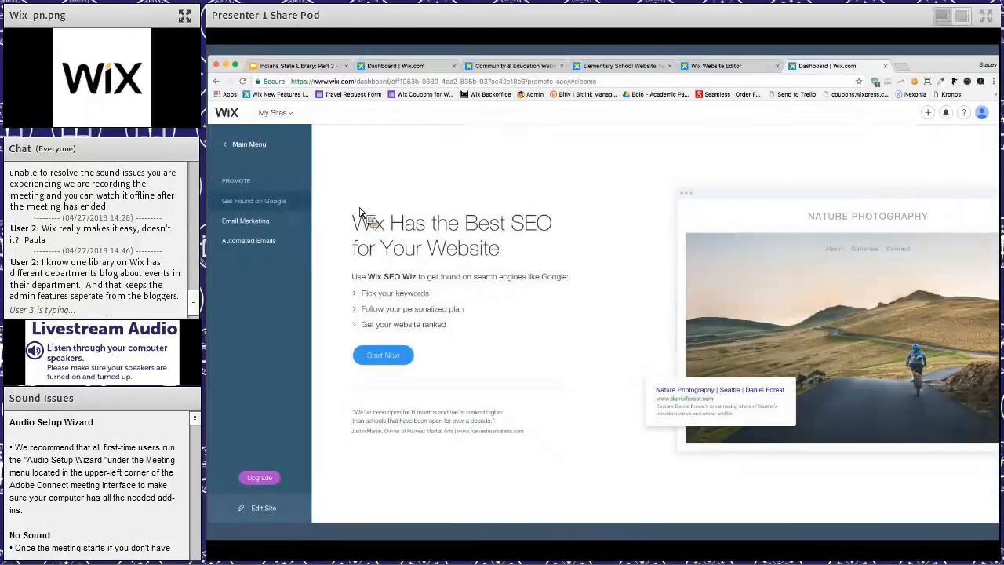
left_click(279, 228)
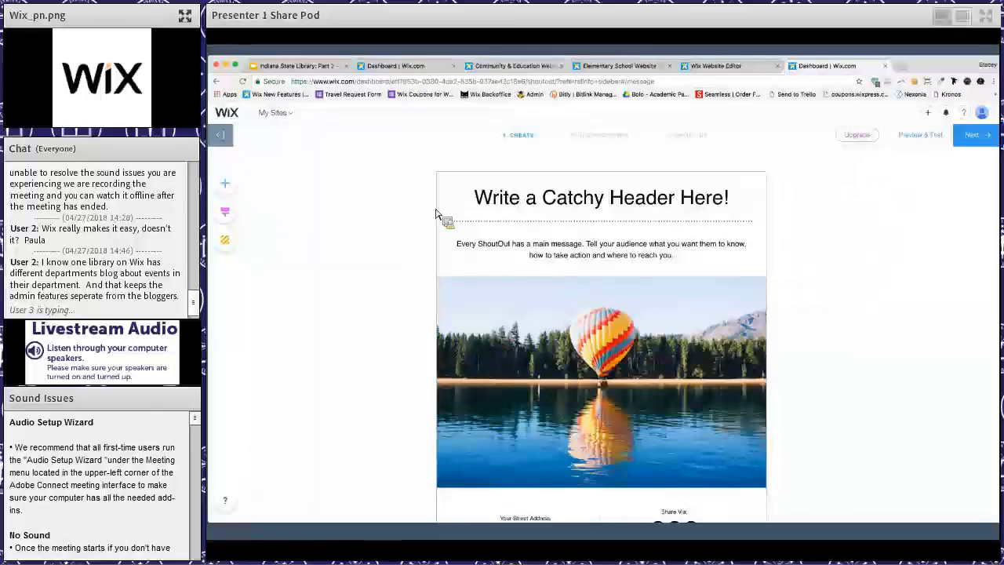
left_click(541, 251)
left_click_drag(528, 404, 715, 334)
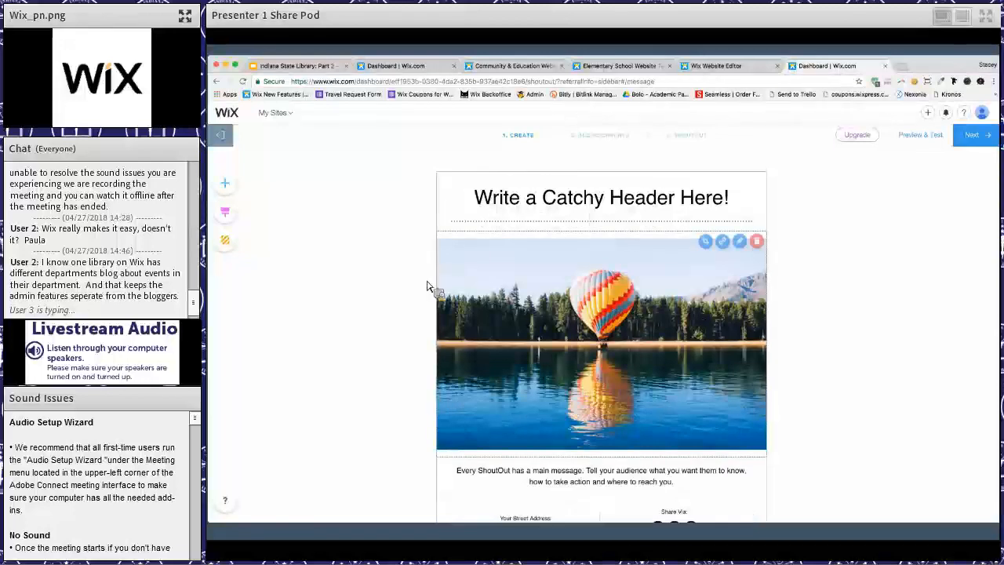
- Browse the elements available for the ShoutOut, apply the Onyx style and look through the other styles
left_click(226, 185)
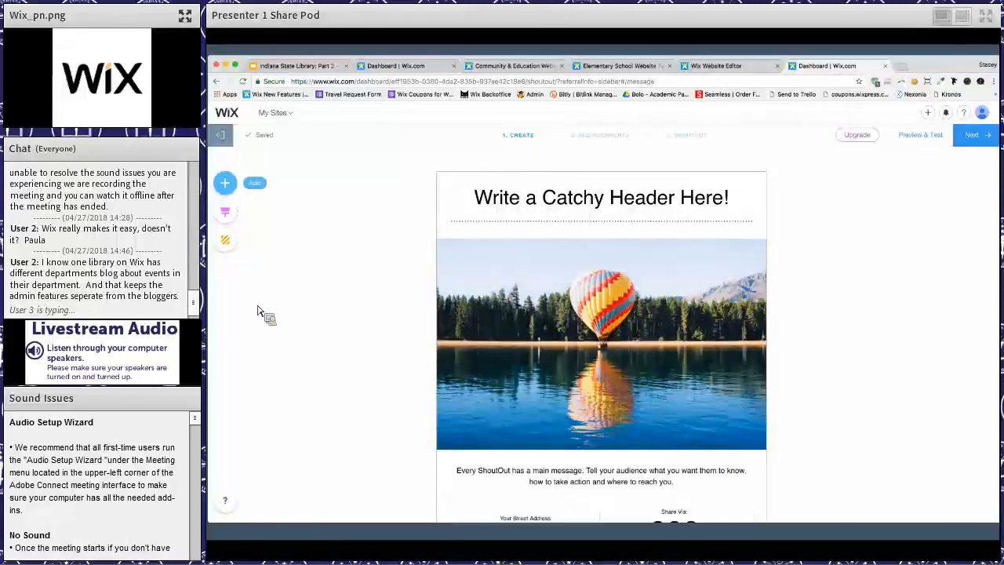
left_click(225, 212)
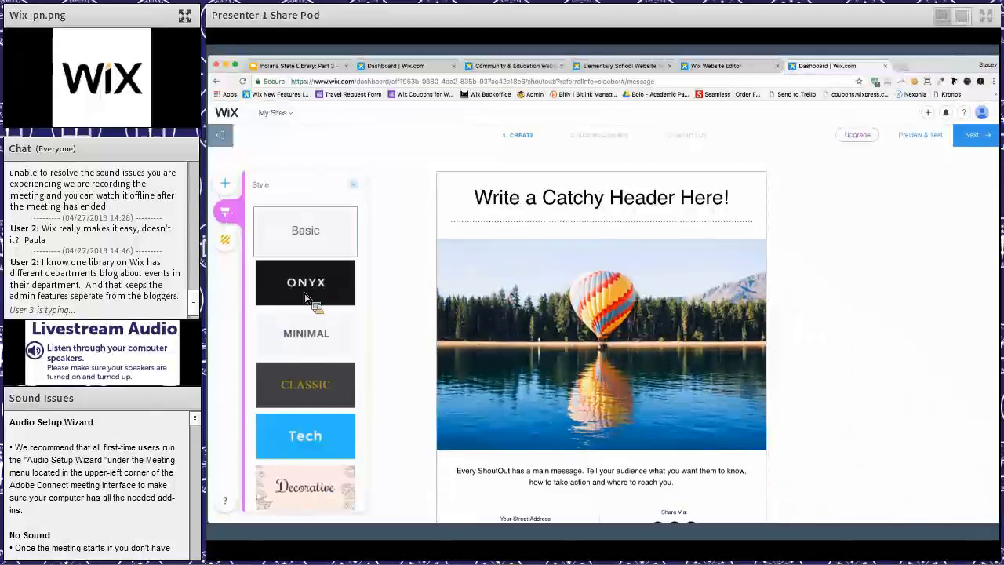
left_click(306, 298)
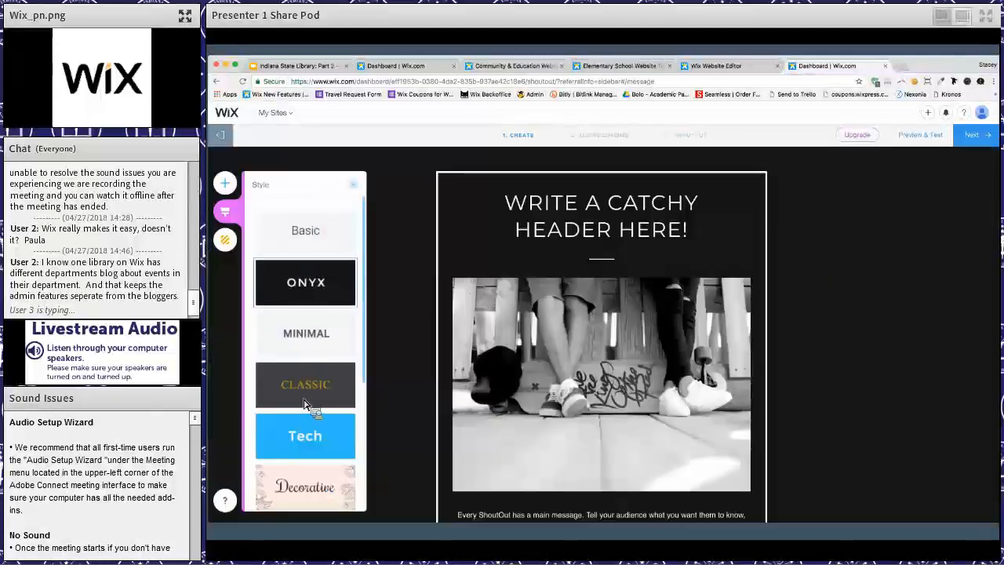
scroll(252, 294, "down", 3)
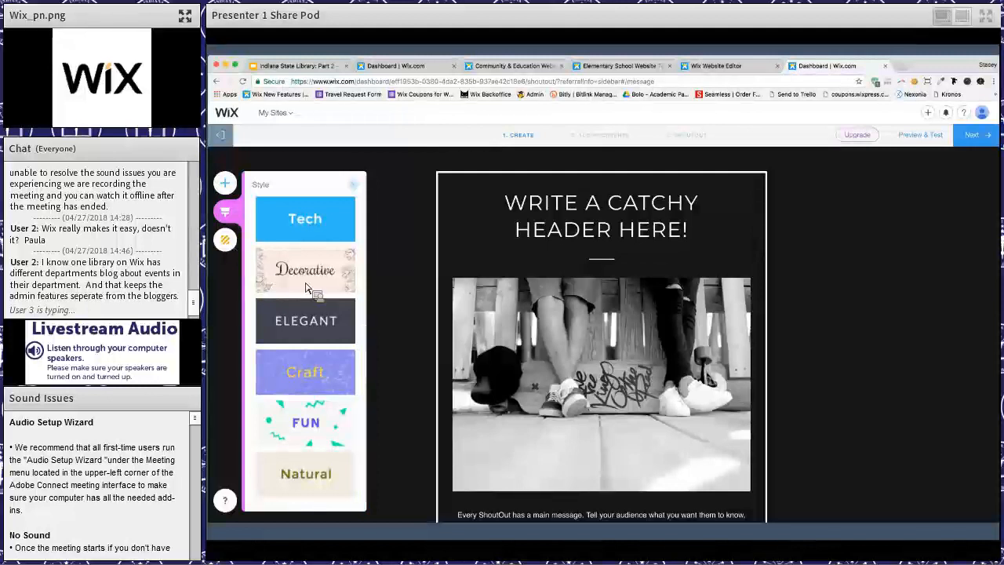
- Try a grey background colour on the ShoutOut, and set its outer background to the cream floral pattern
left_click(225, 239)
left_click(329, 235)
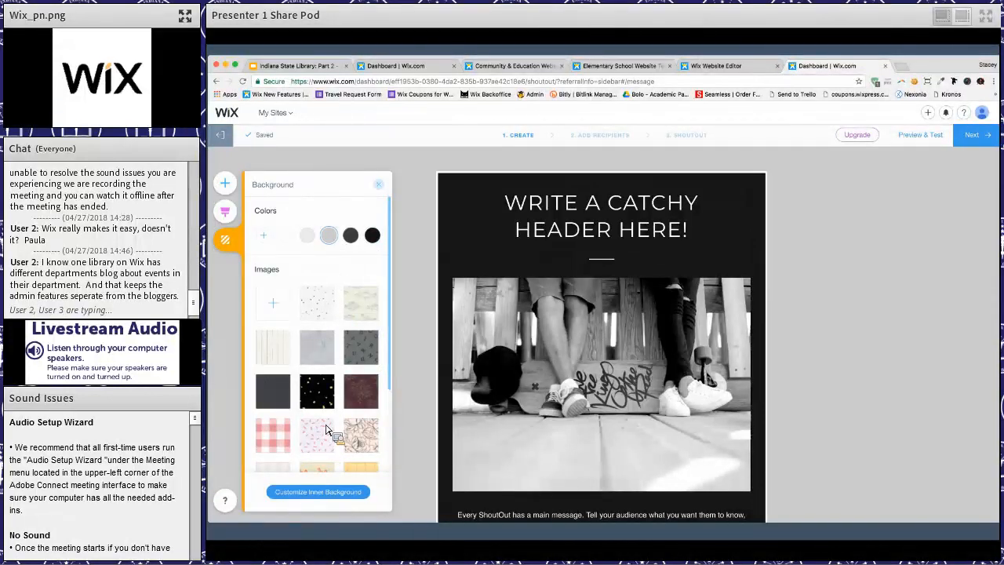
scroll(328, 423, "down", 3)
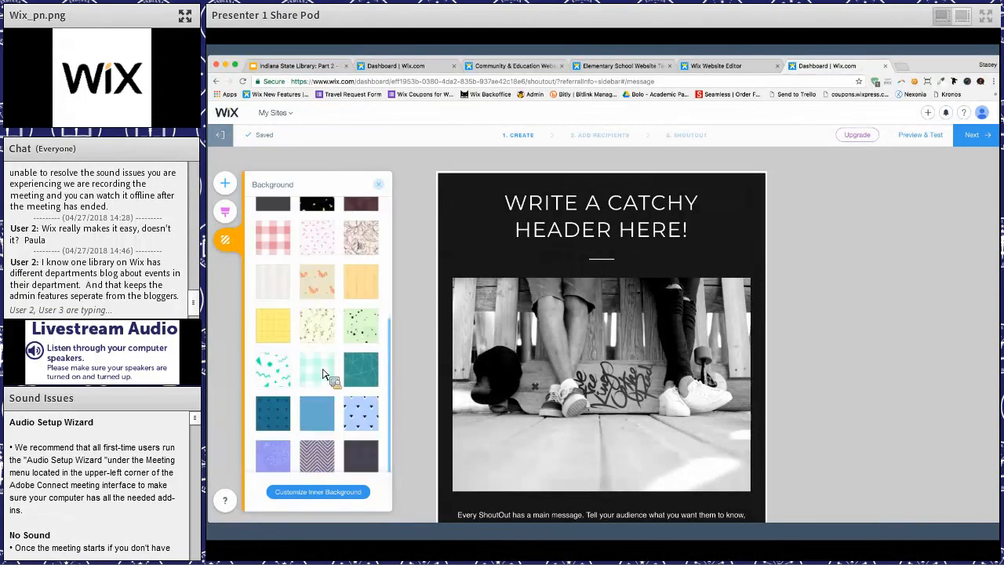
left_click(319, 325)
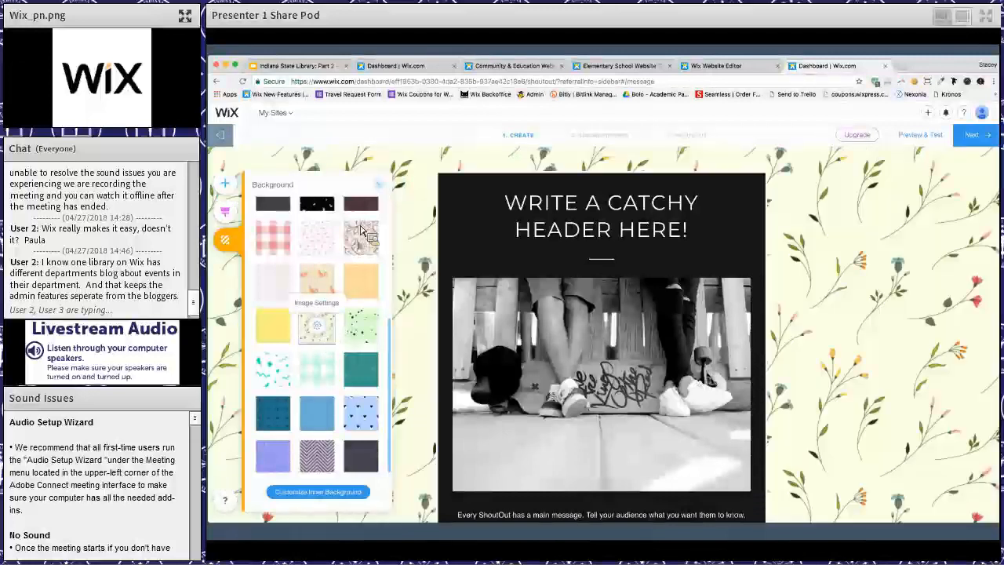
left_click(382, 188)
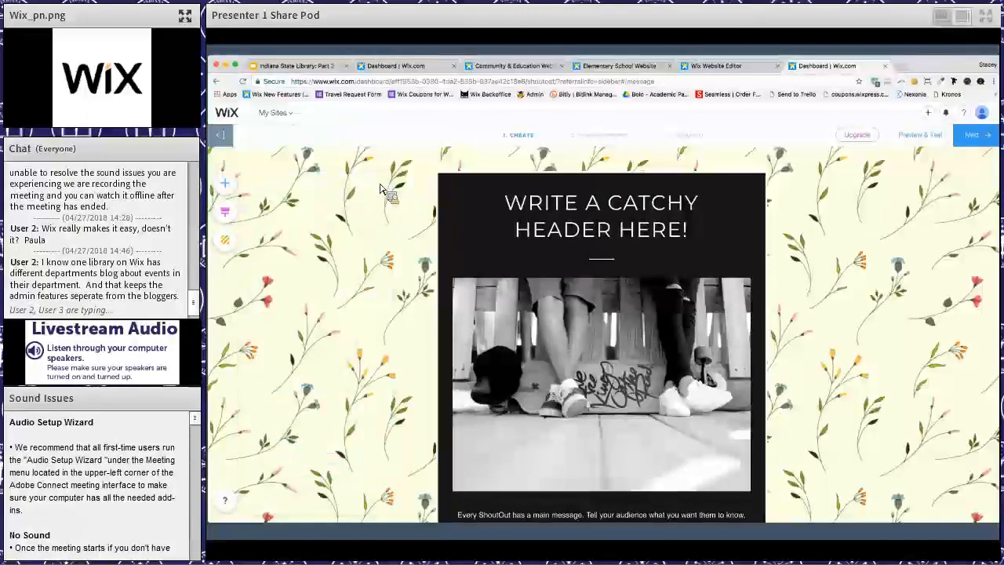
- Exit the ShoutOut editor, look over the Email Marketing templates, latest ShoutOuts and tips, and view the Automated Emails page
left_click(224, 138)
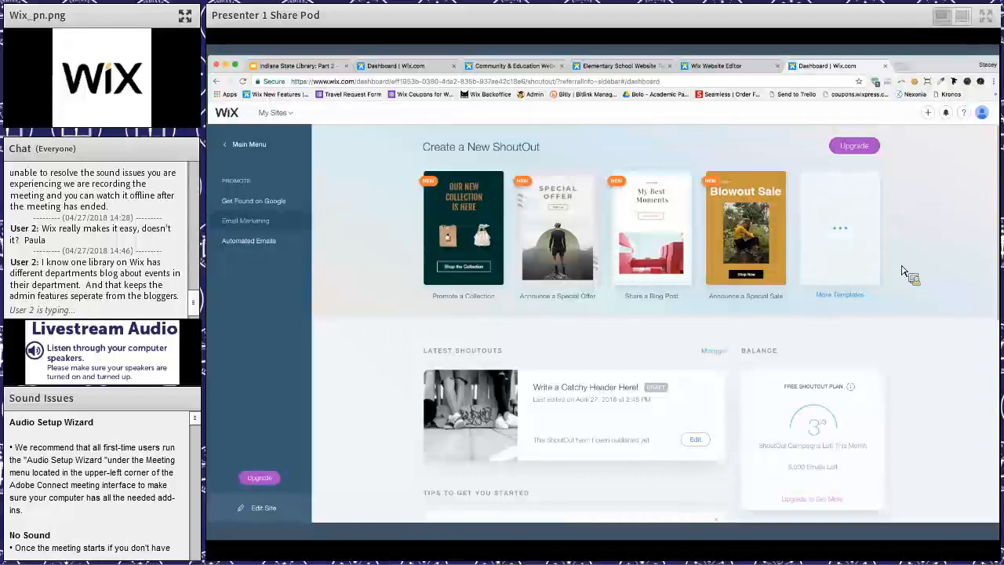
scroll(901, 271, "down", 2)
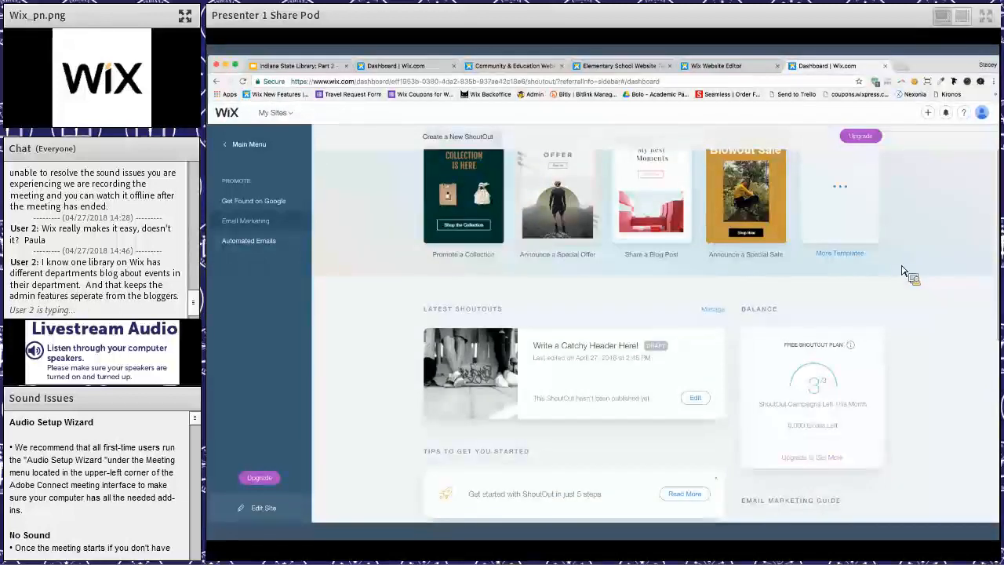
scroll(902, 270, "up", 2)
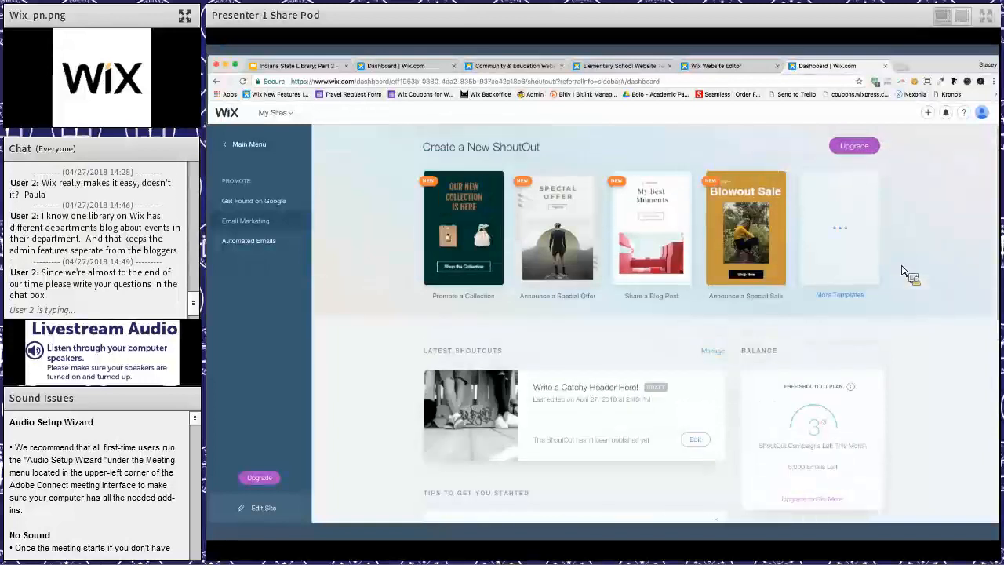
scroll(901, 271, "down", 2)
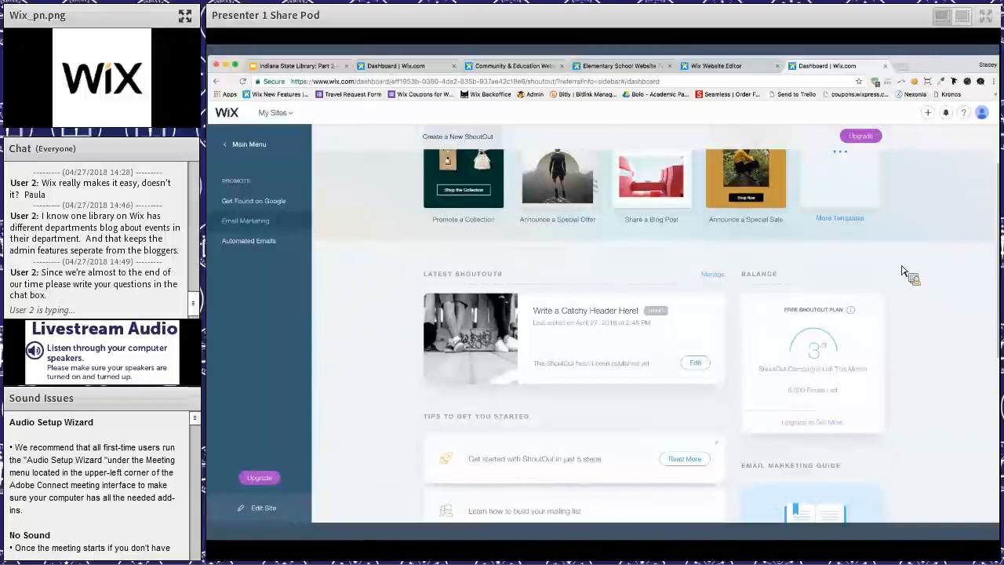
scroll(604, 336, "up", 1)
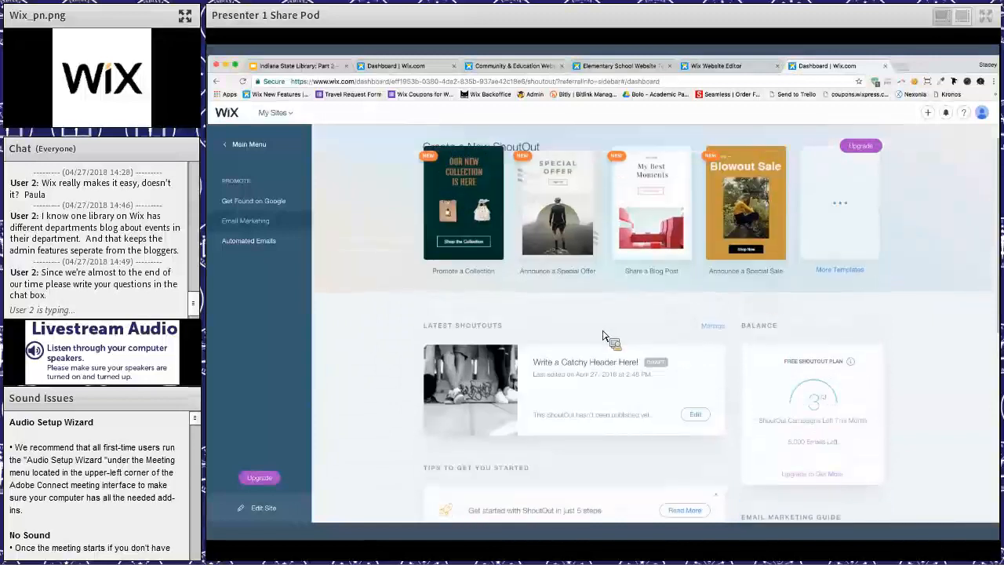
scroll(602, 333, "down", 4)
scroll(604, 333, "up", 3)
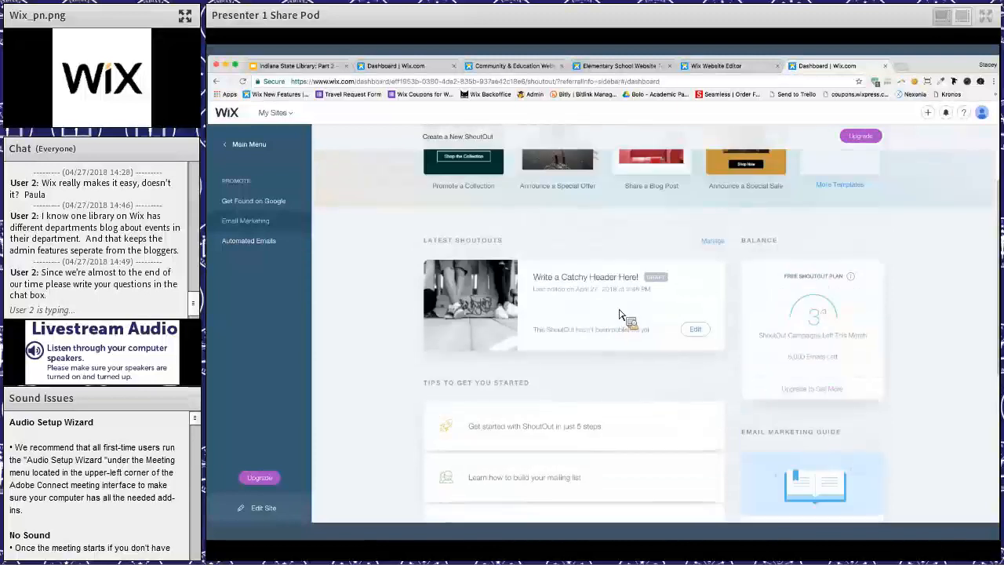
scroll(259, 242, "up", 1)
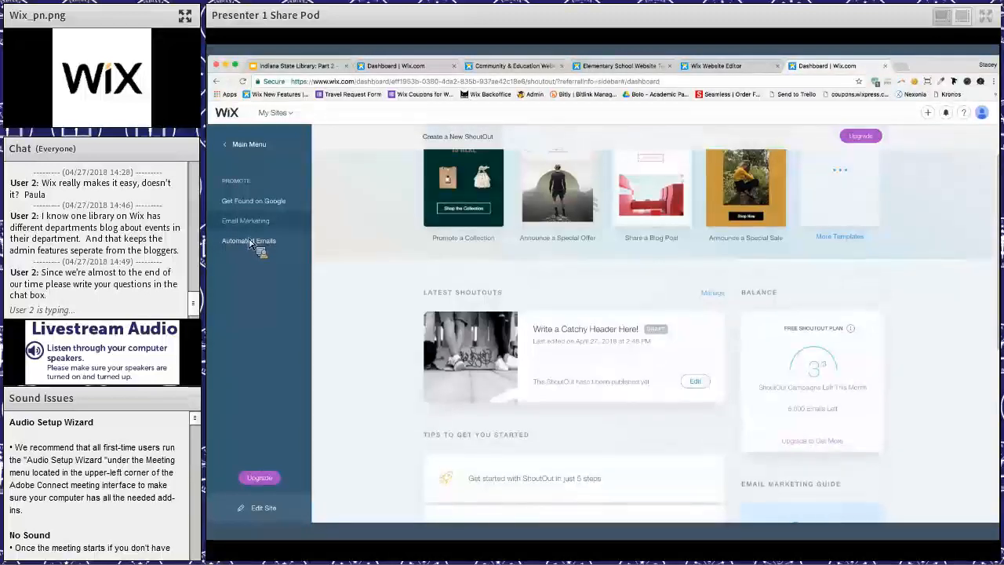
left_click(250, 244)
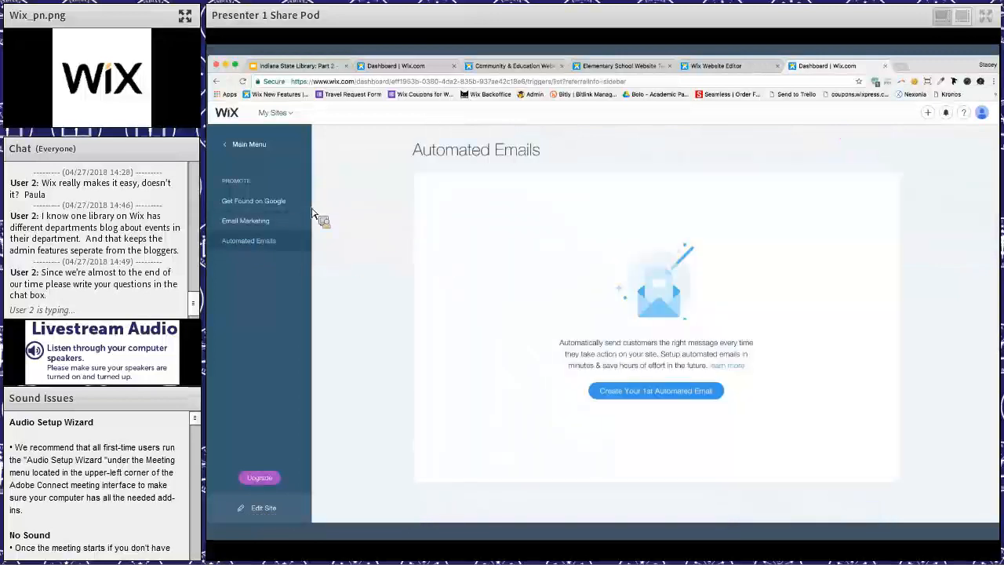
- Start Wix SEO Wiz from Get Found on Google and set the business or site name to Library
left_click(274, 205)
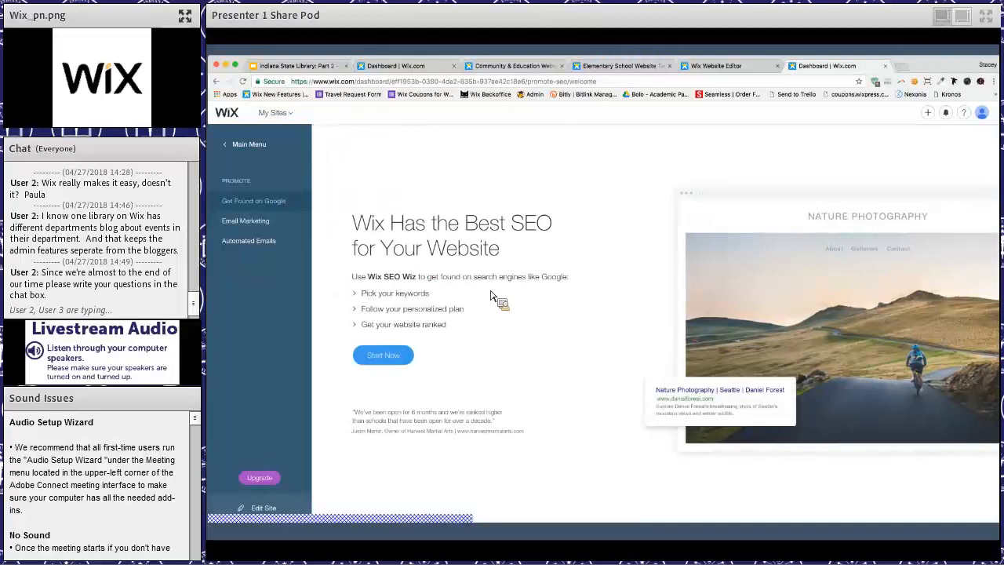
left_click(404, 358)
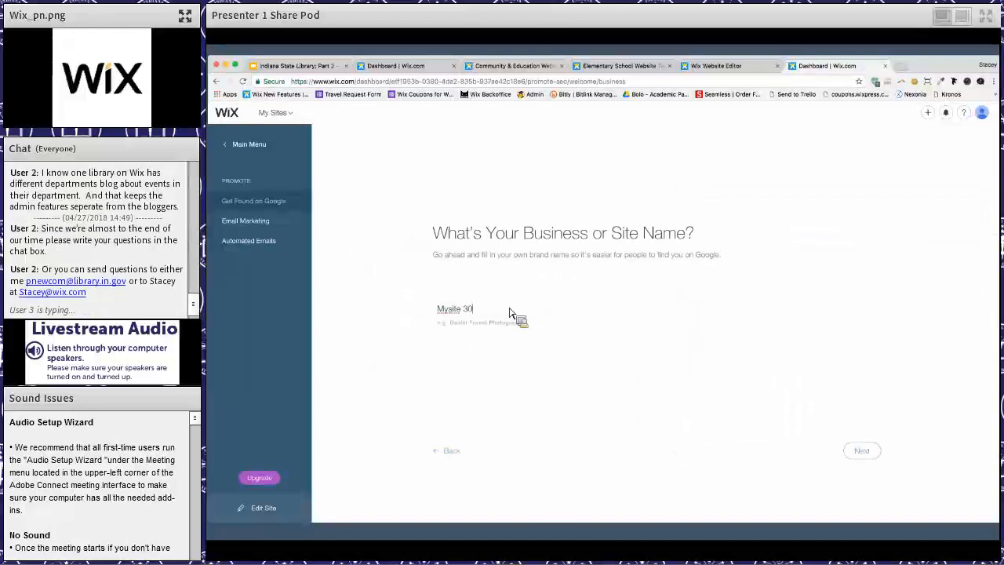
key("super+a")
type("Library")
left_click(867, 457)
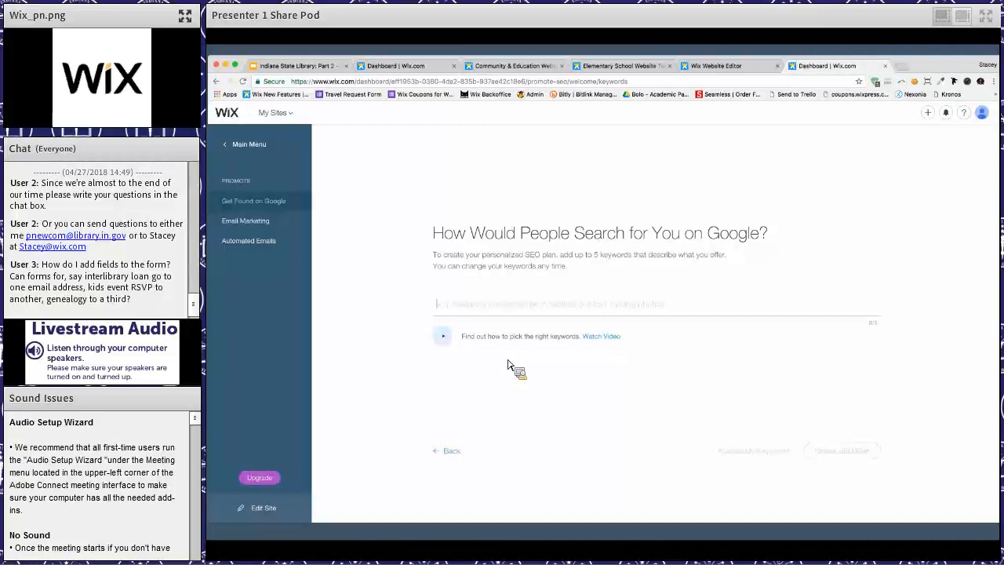
- Add the search keyword "library" and create the SEO plan
type("library")
key("Return")
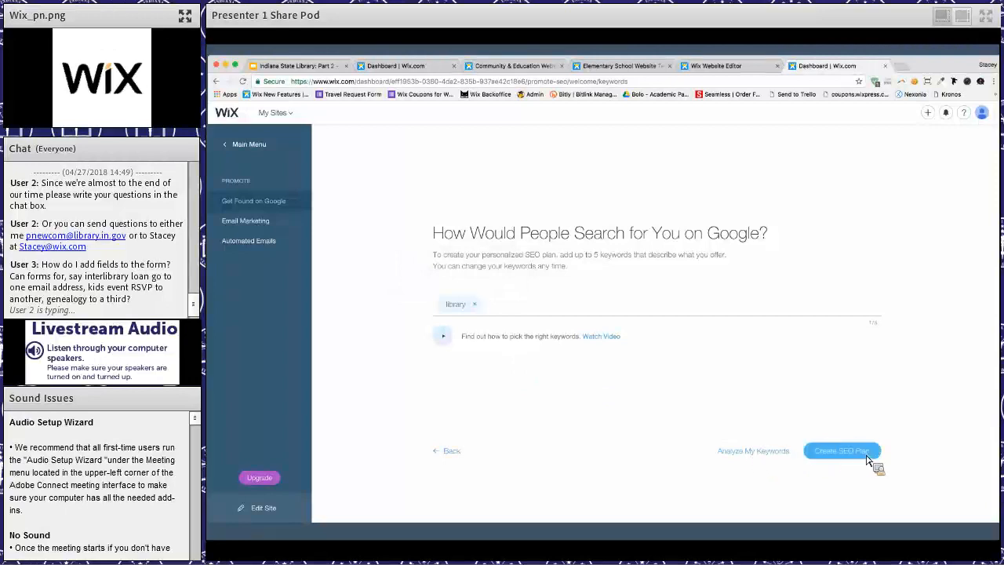
left_click(867, 458)
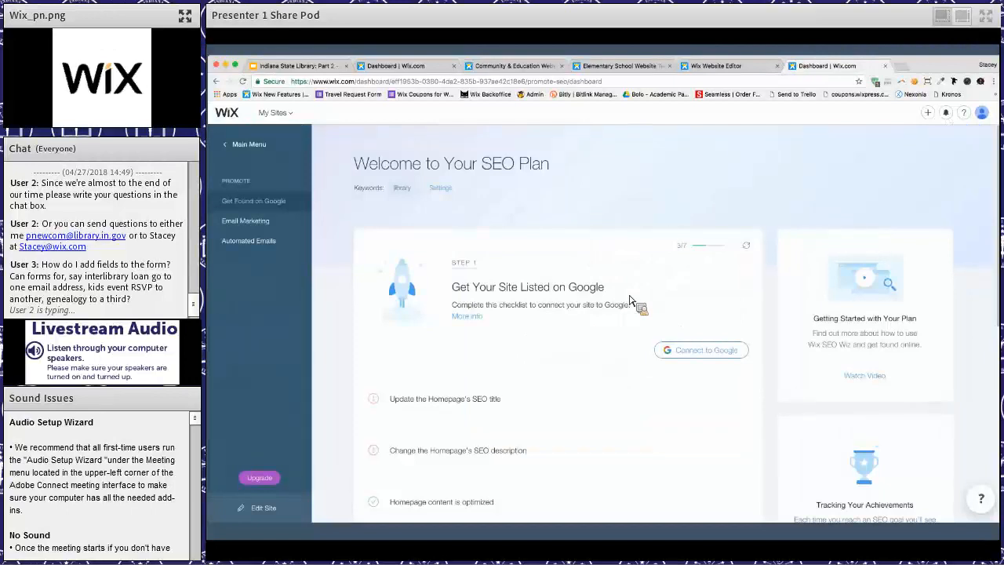
- Look through the Step 1 checklist for getting the site listed on Google
scroll(629, 300, "down", 2)
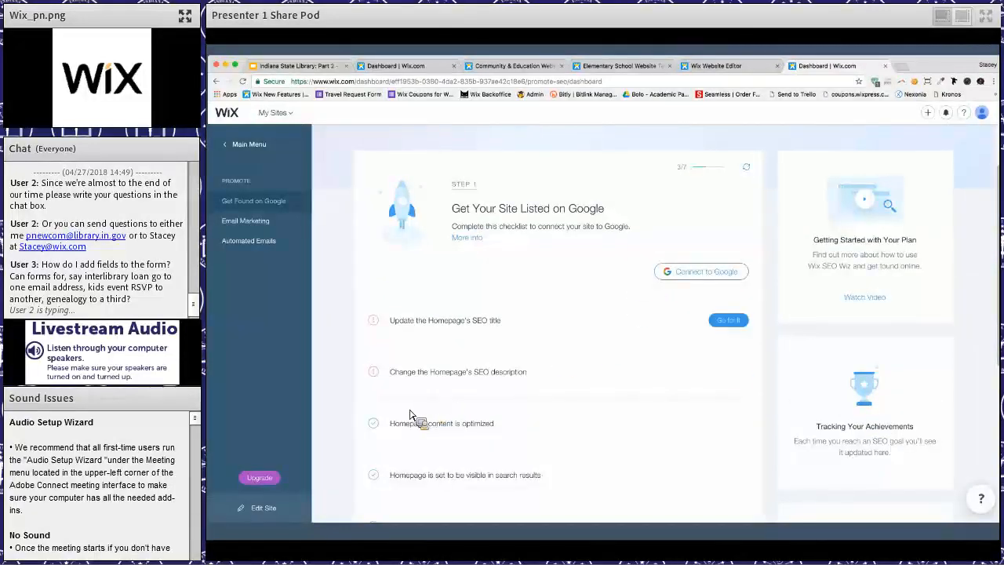
scroll(492, 309, "down", 1)
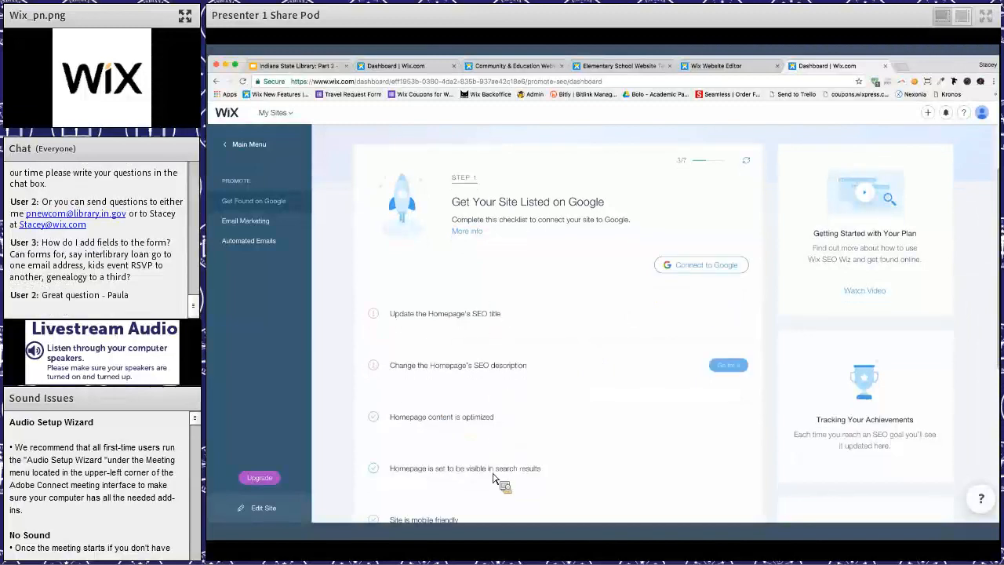
scroll(493, 476, "down", 2)
scroll(494, 478, "down", 3)
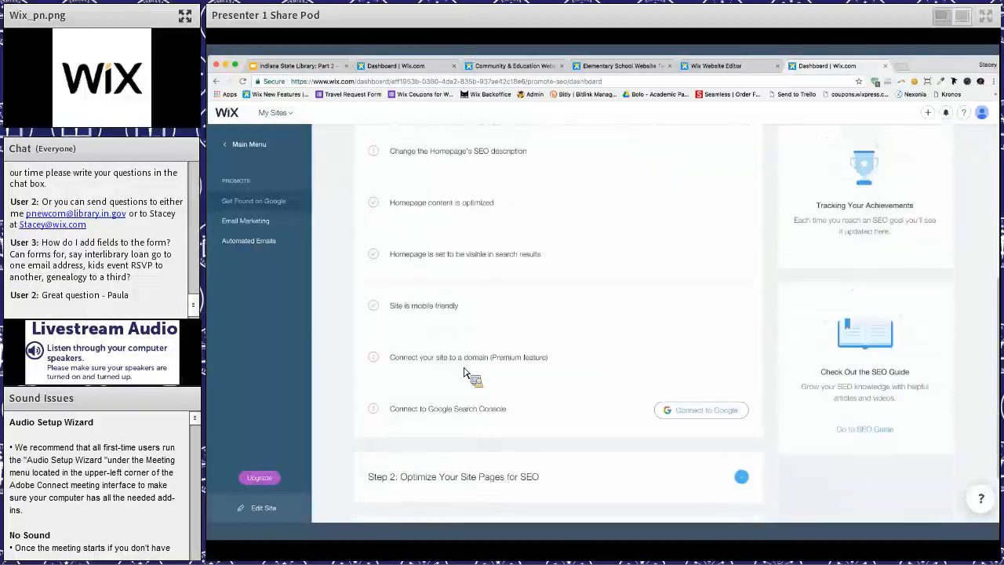
scroll(487, 376, "up", 2)
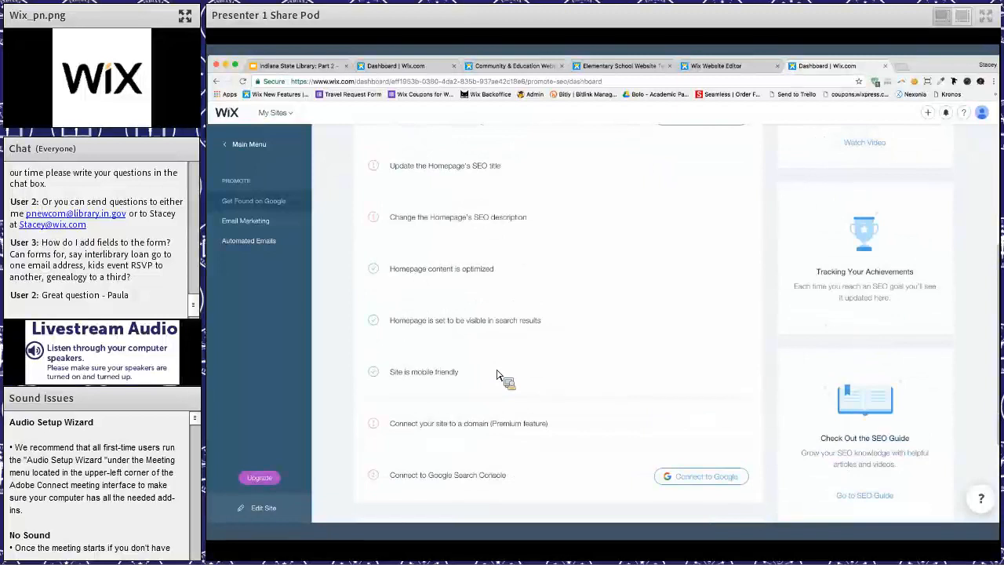
scroll(498, 369, "up", 2)
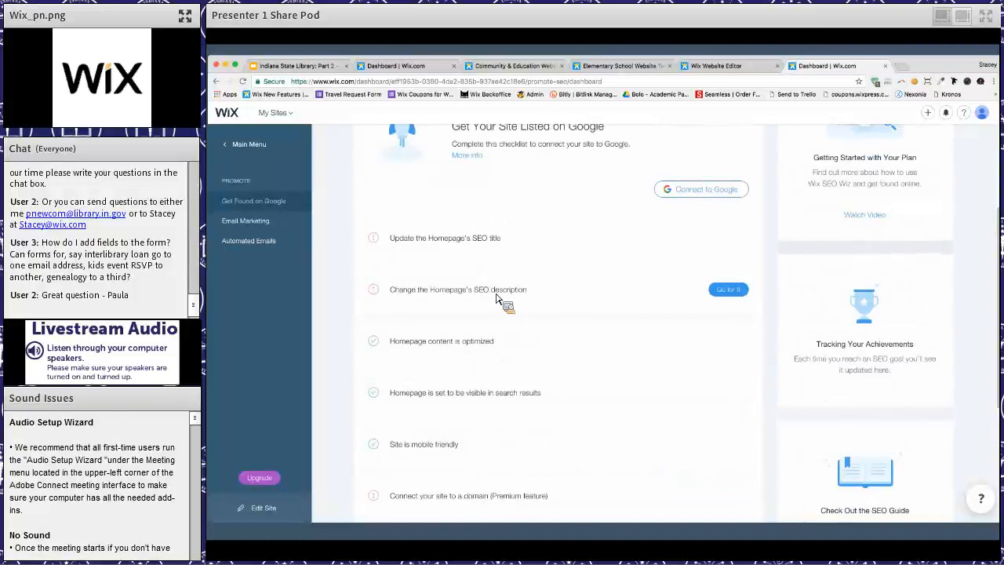
- Expand the homepage SEO description item and review its guidance, the Google connection option and the plan's remaining steps
left_click(498, 300)
scroll(510, 439, "down", 3)
scroll(532, 430, "up", 5)
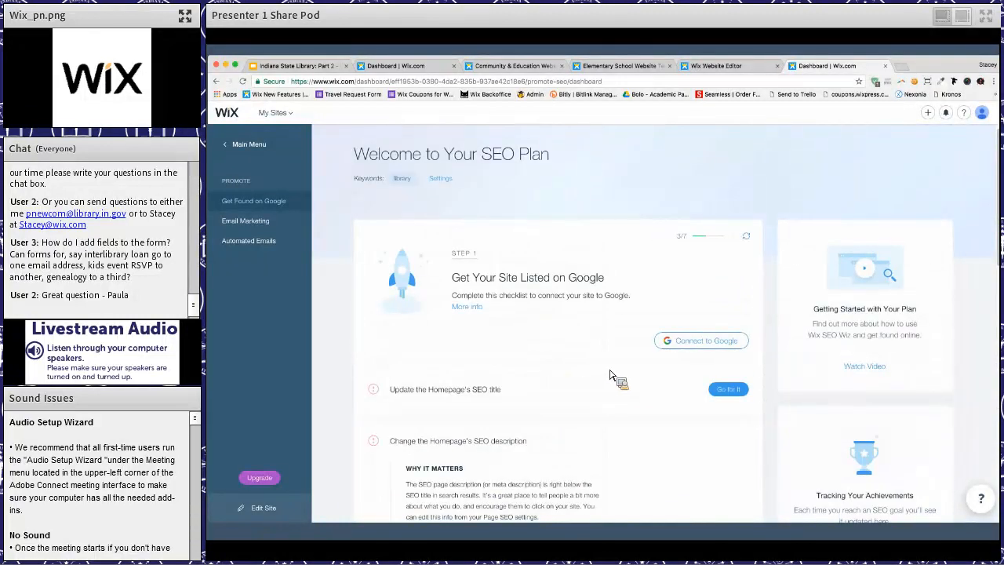
left_click(695, 345)
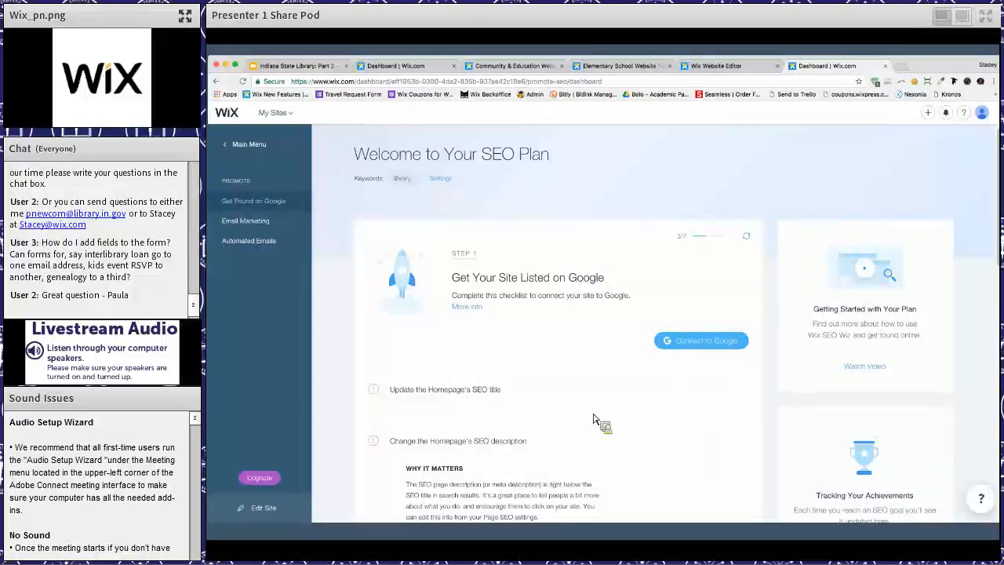
scroll(594, 419, "down", 5)
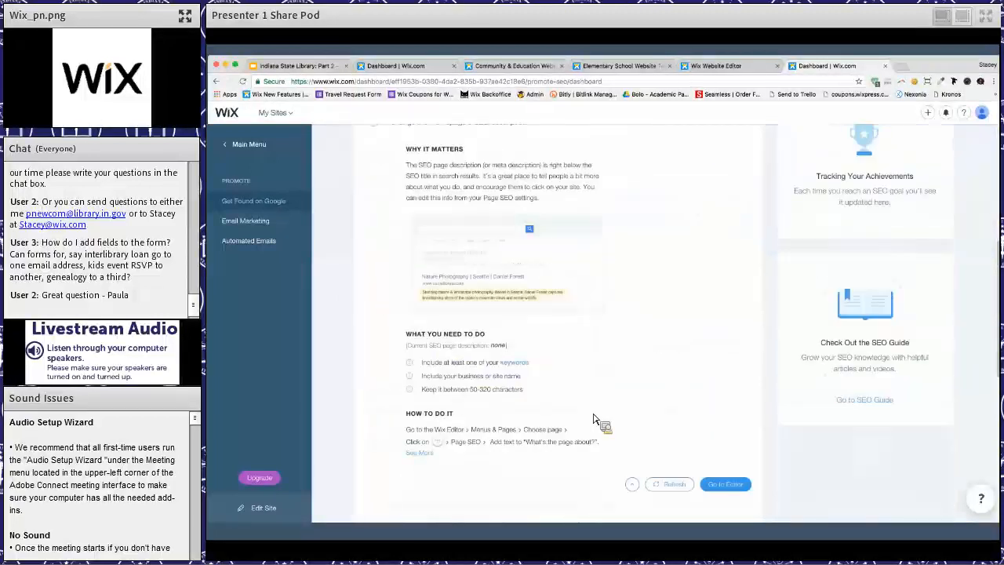
scroll(593, 420, "down", 5)
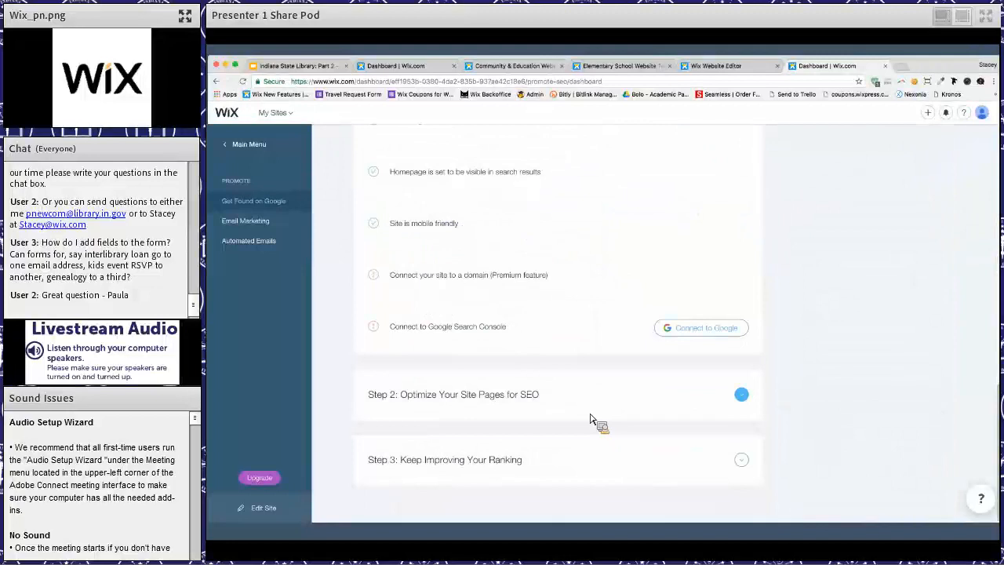
scroll(591, 416, "up", 15)
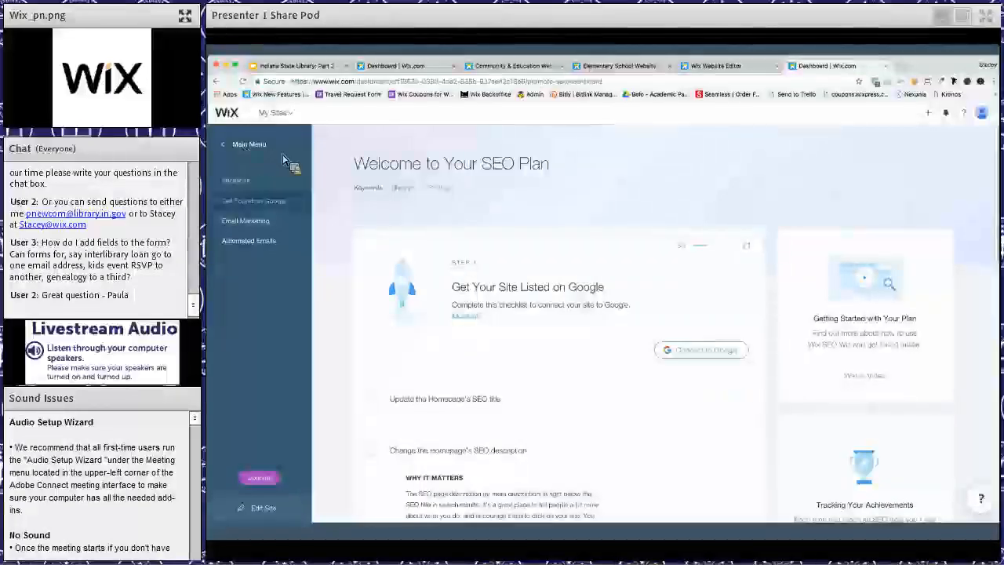
- Return to the dashboard's main menu, switch to the Wix Website Editor and open event management from the home page's Latest Events widget
left_click(285, 159)
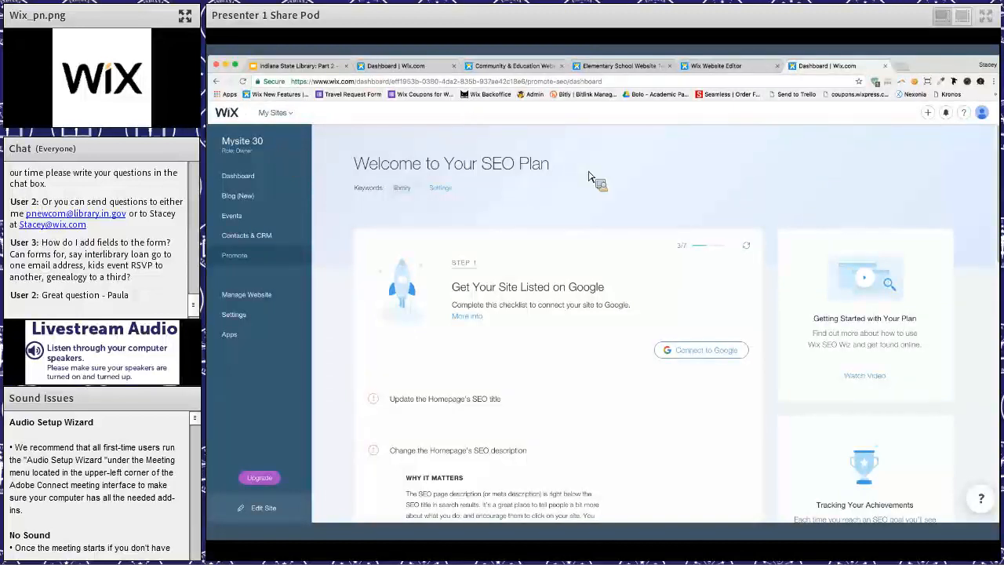
left_click(715, 67)
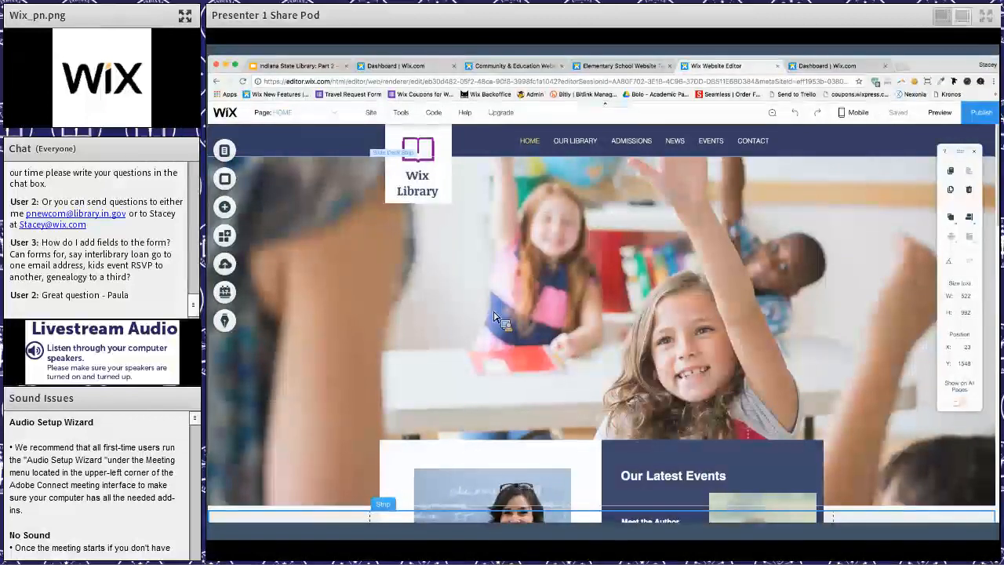
scroll(494, 316, "down", 4)
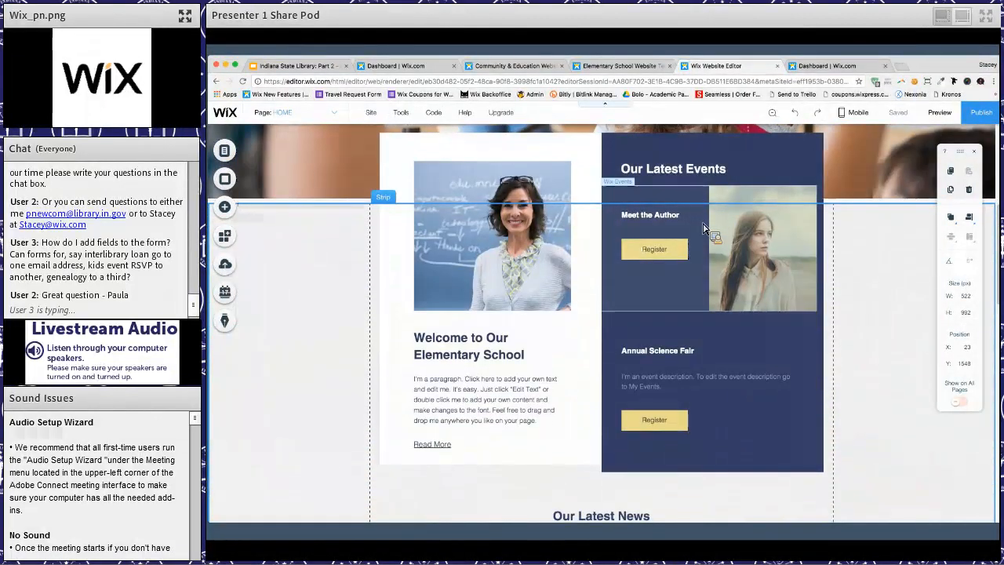
left_click(639, 192)
left_click(639, 170)
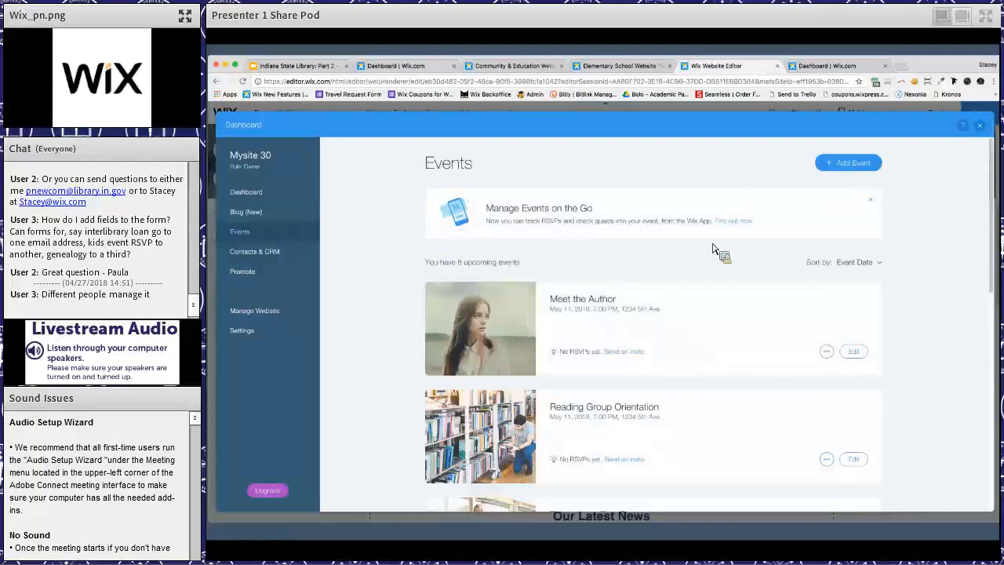
- Open the Meet the Author event's email settings and view the options for its RSVP email alerts
scroll(739, 253, "down", 5)
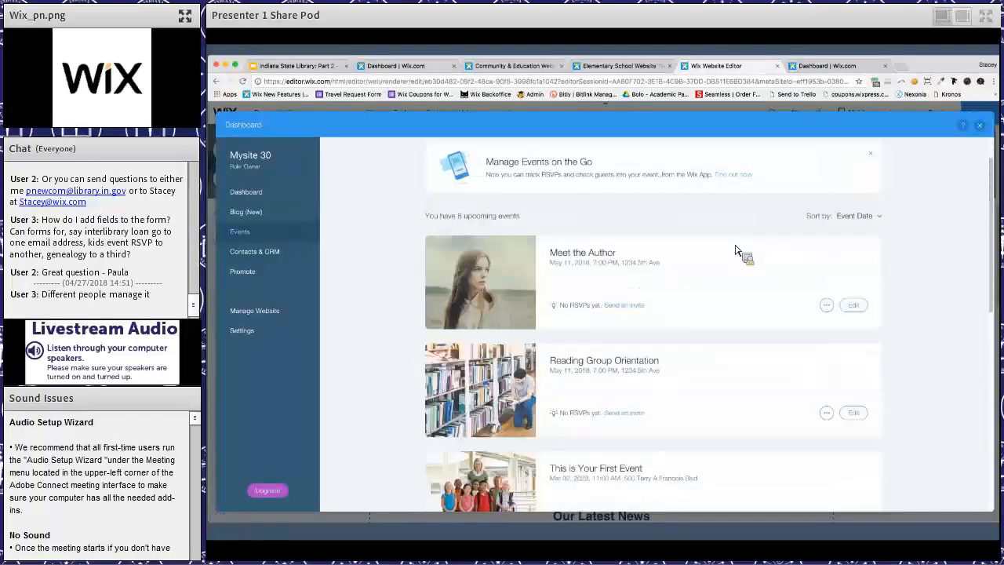
scroll(724, 306, "up", 1)
left_click(722, 306)
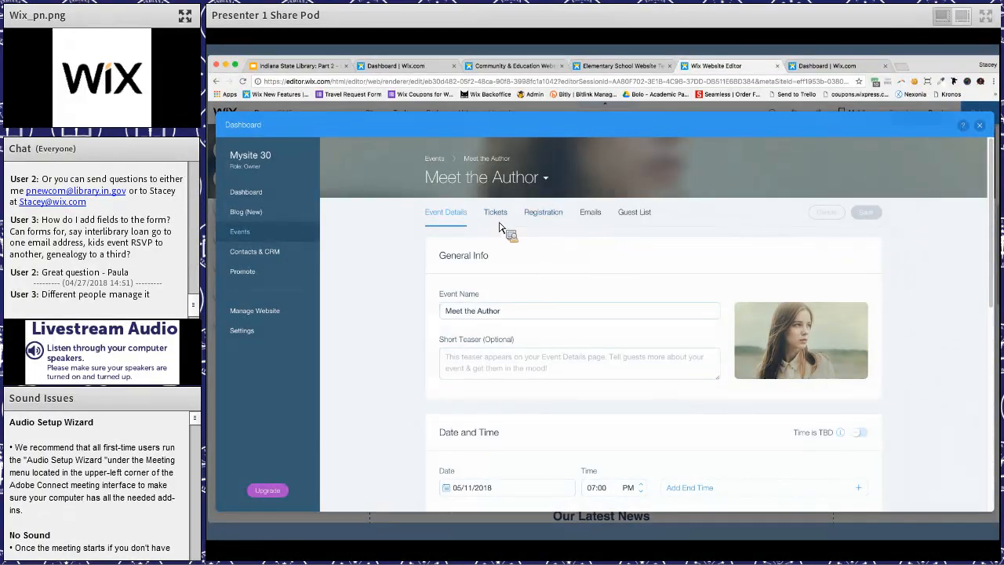
left_click(587, 213)
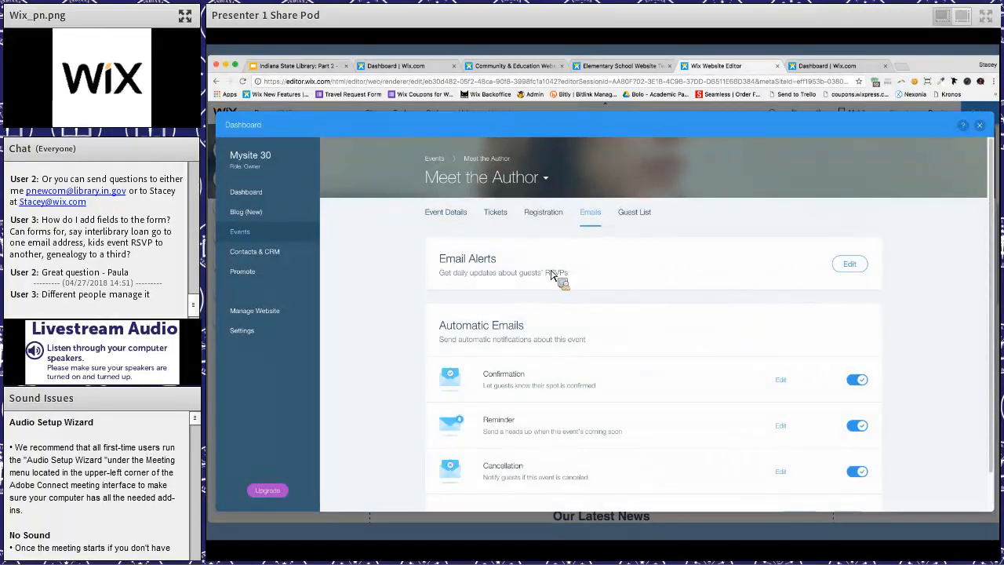
left_click(849, 264)
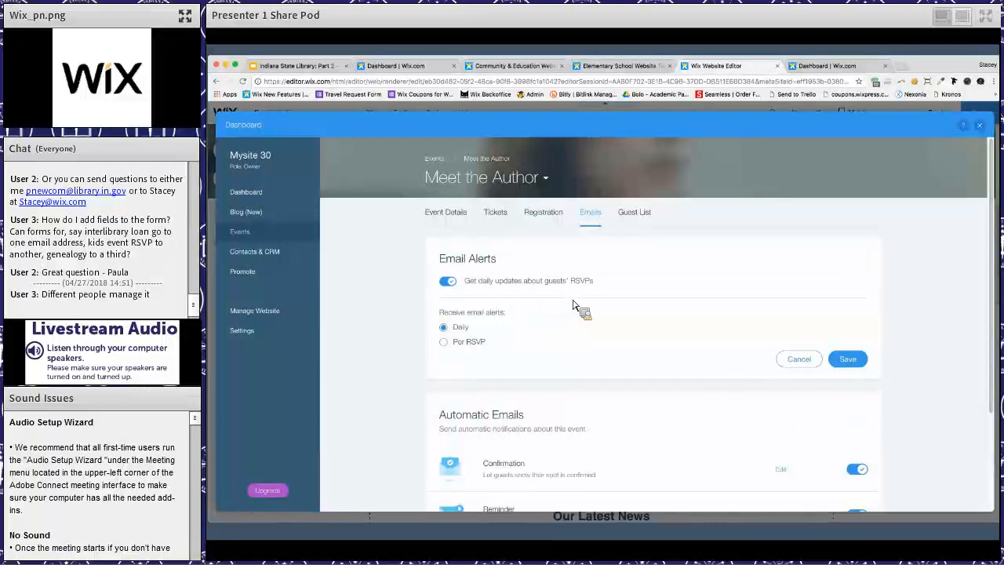
- Open the site settings, dismiss the business info notice, look over General Info and view Roles & Permissions
left_click(267, 339)
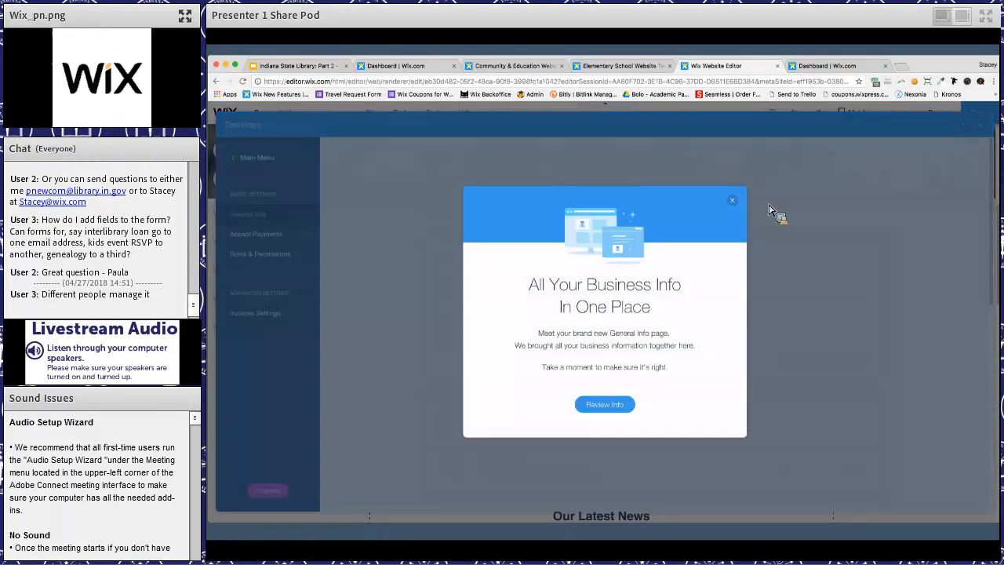
left_click(733, 202)
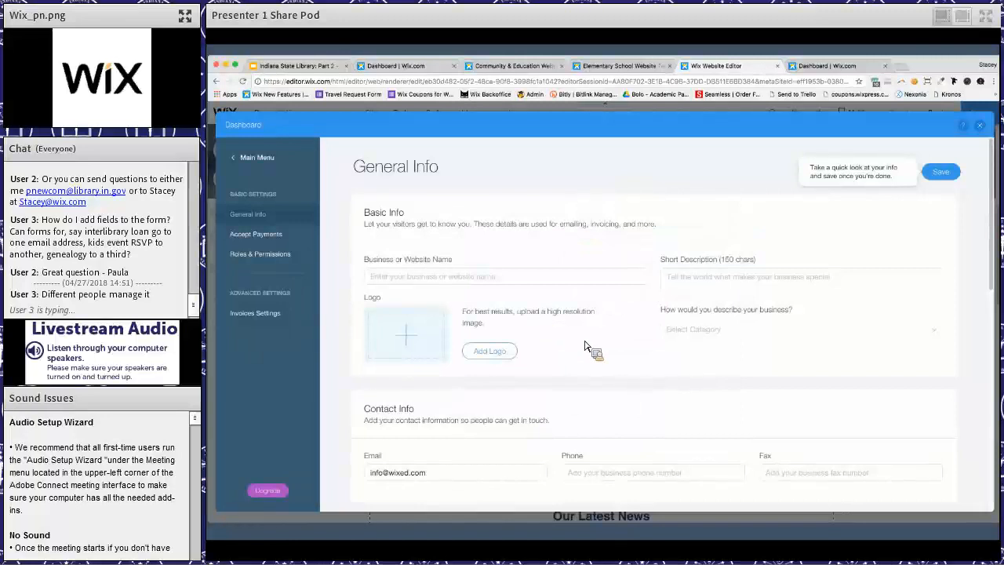
scroll(584, 345, "down", 10)
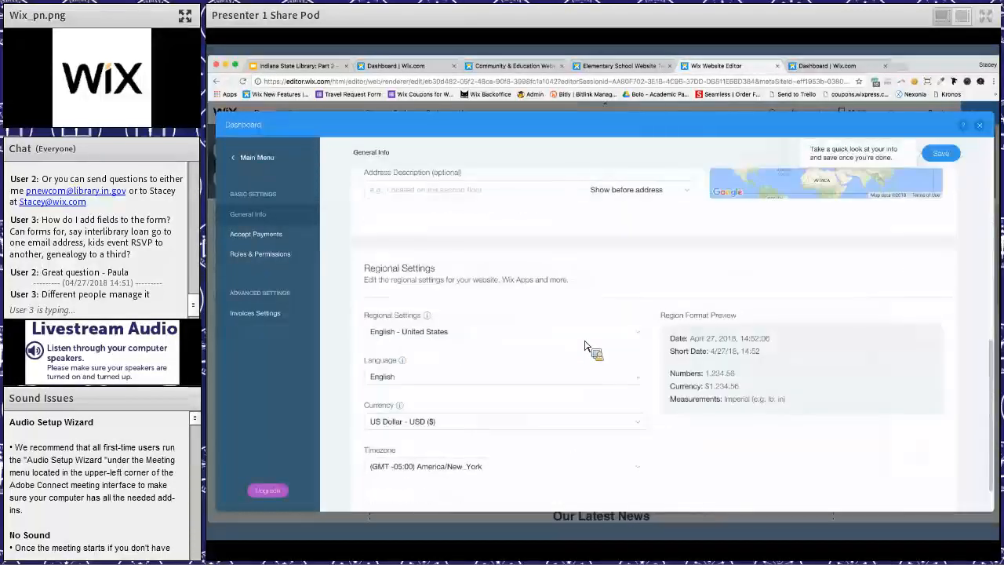
scroll(486, 314, "up", 10)
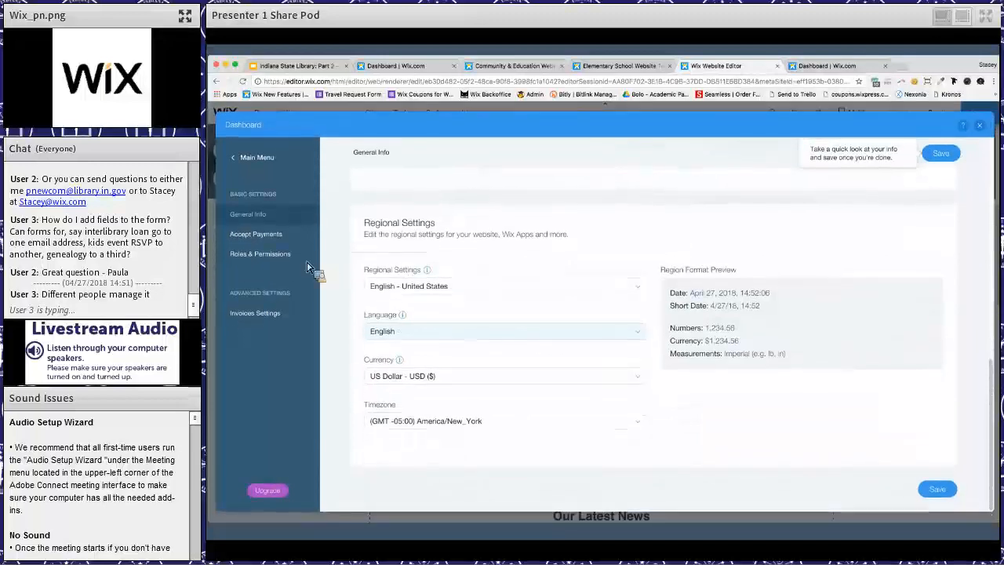
left_click(260, 254)
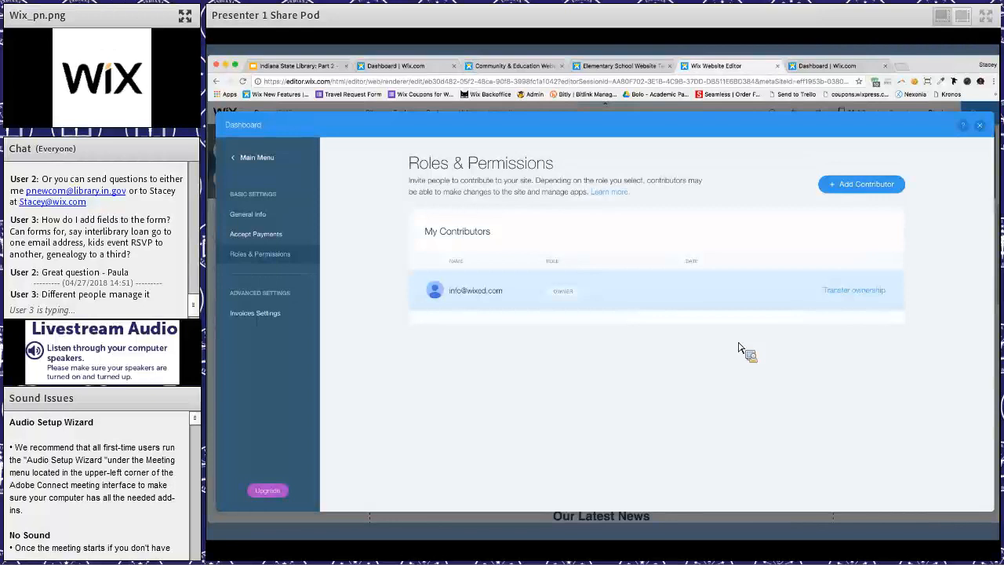
- Close the dashboard, view the contact tools available to add and open the Wix App Market's popular searches
left_click(981, 126)
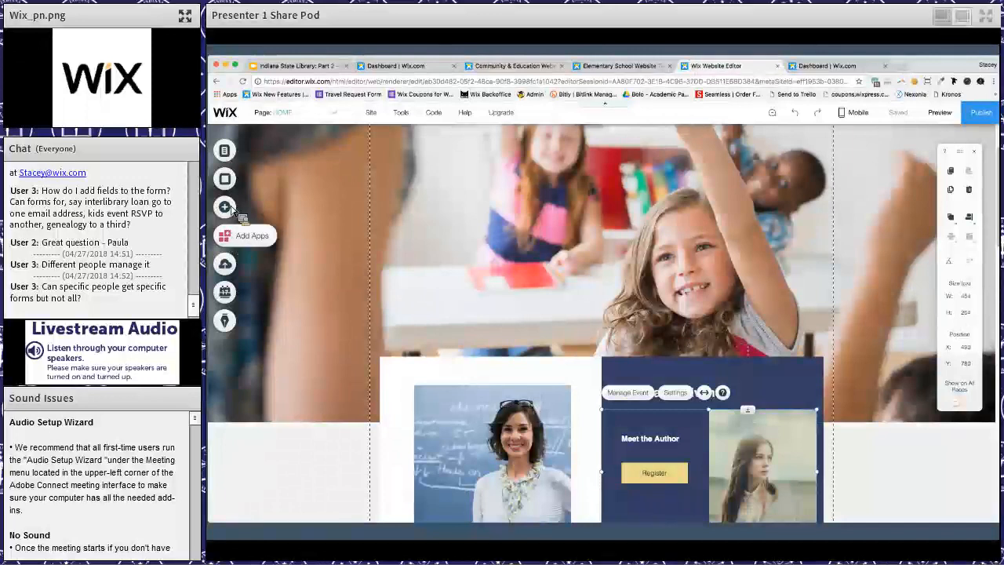
left_click(231, 214)
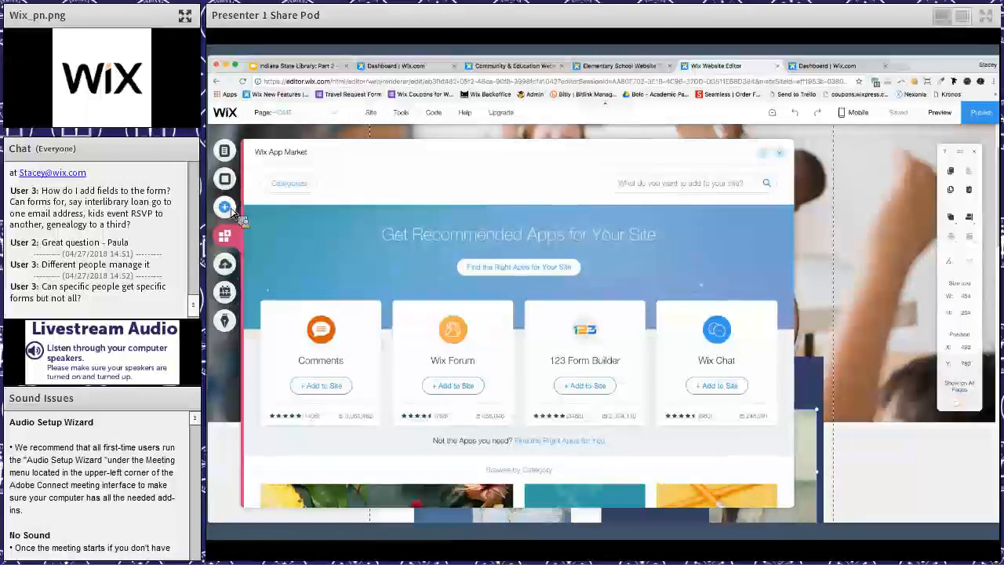
left_click(229, 208)
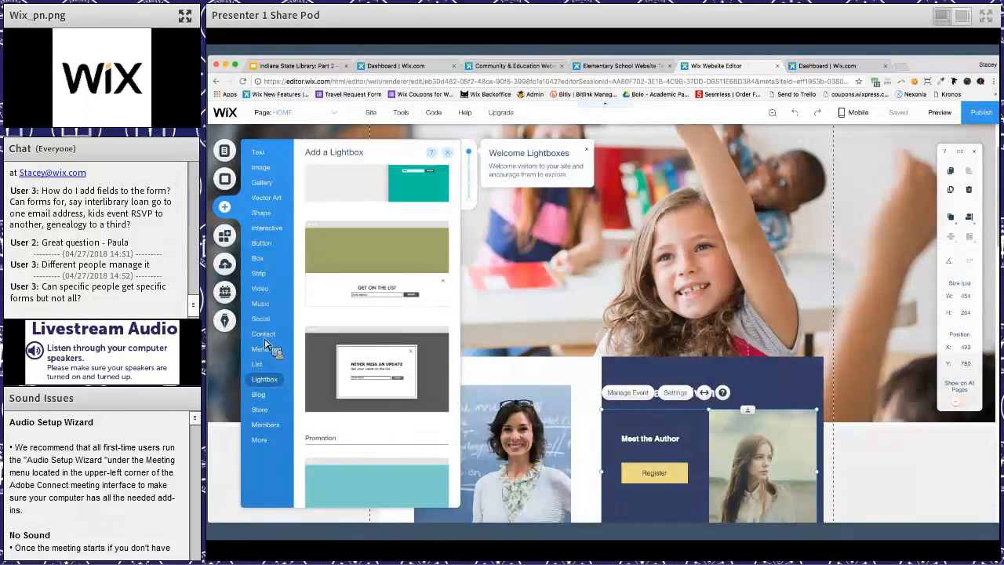
left_click(263, 334)
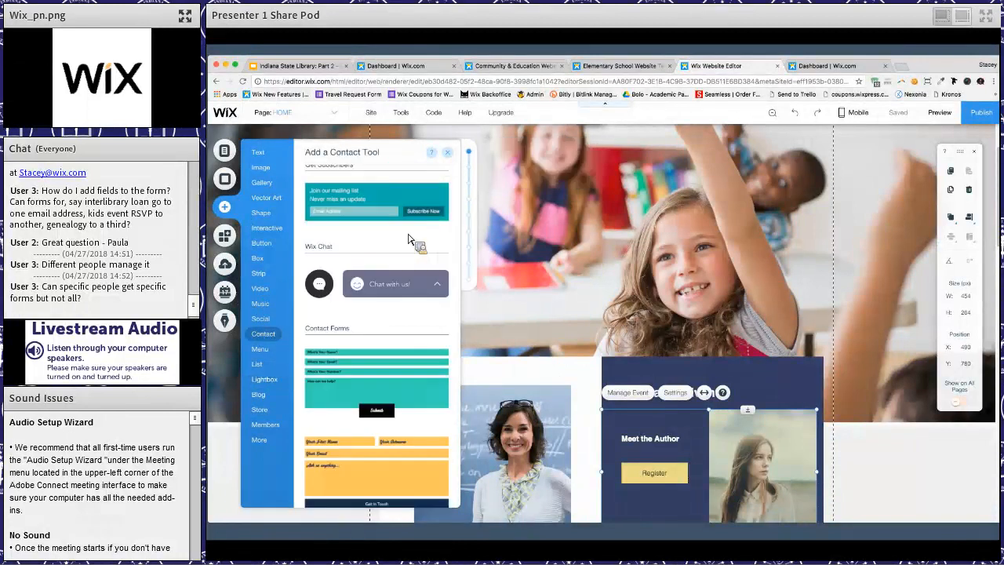
left_click(226, 236)
left_click(650, 186)
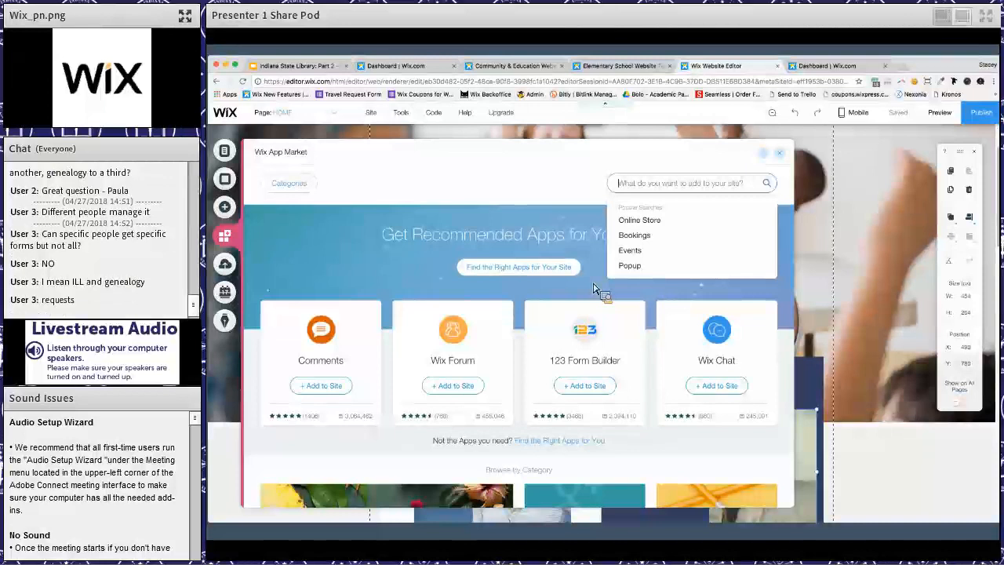
- Close the App Market and open the settings of the Get Updates subscriber form on the home page
left_click(848, 283)
scroll(729, 393, "down", 3)
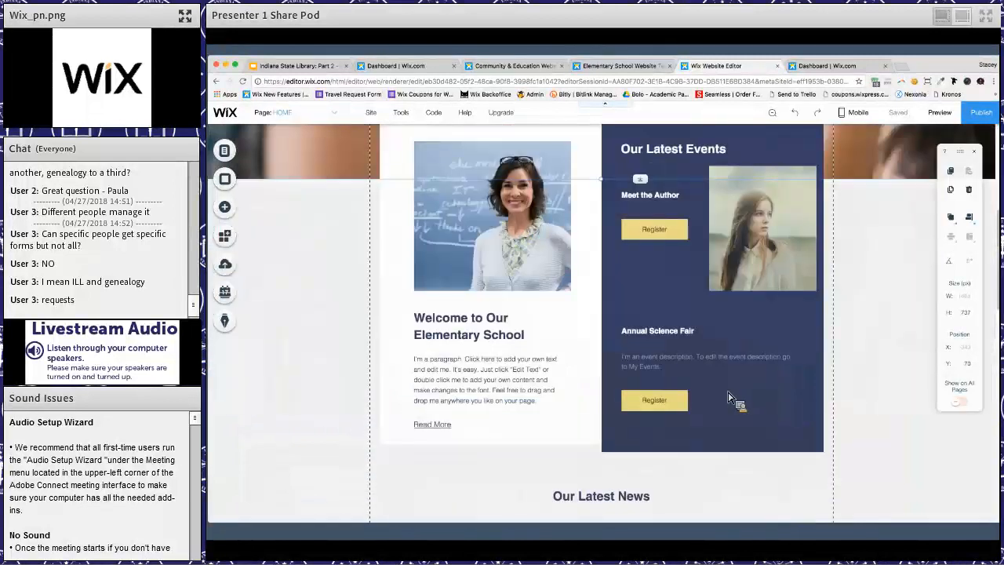
scroll(730, 397, "down", 3)
left_click(697, 367)
left_click(682, 338)
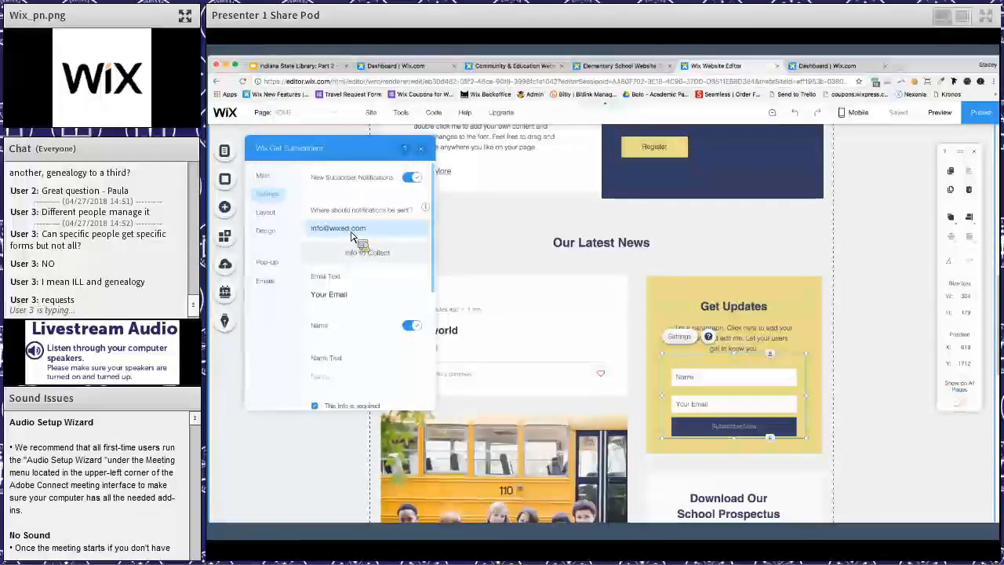
- Close the subscriber form settings, look over the Made by Wix apps in the App Market and close the market
left_click(422, 150)
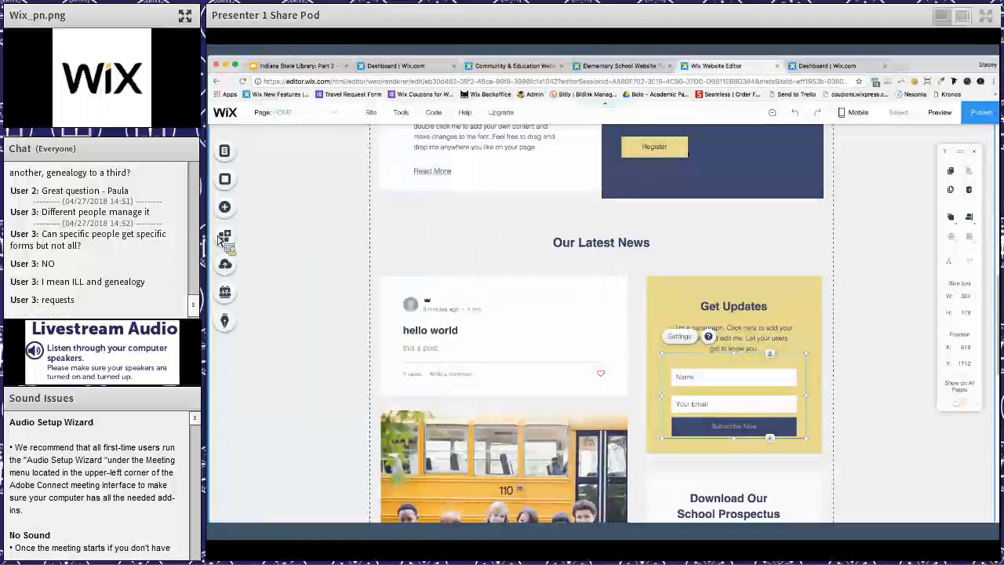
scroll(418, 251, "up", 5)
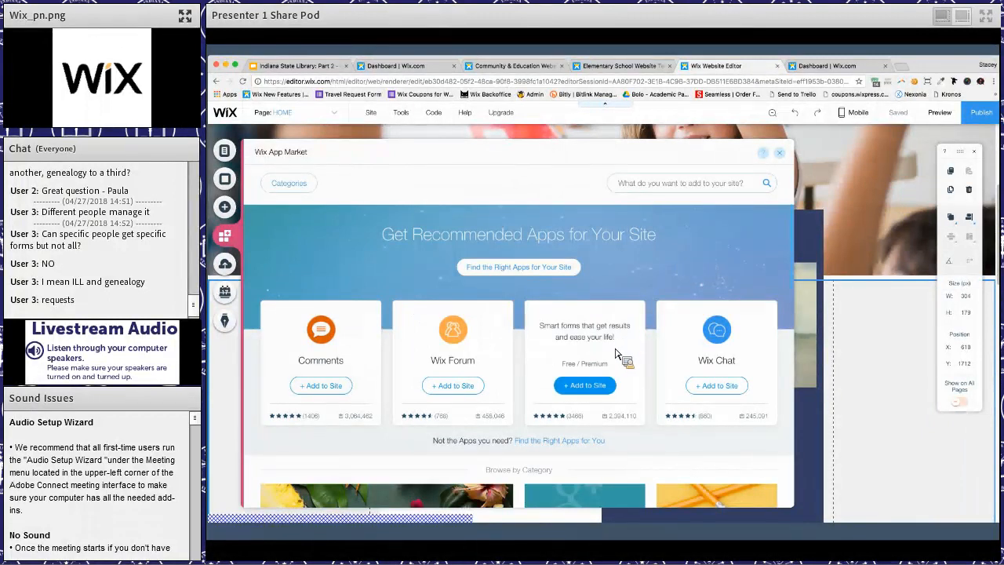
scroll(615, 357, "down", 3)
scroll(614, 374, "down", 3)
left_click(616, 378)
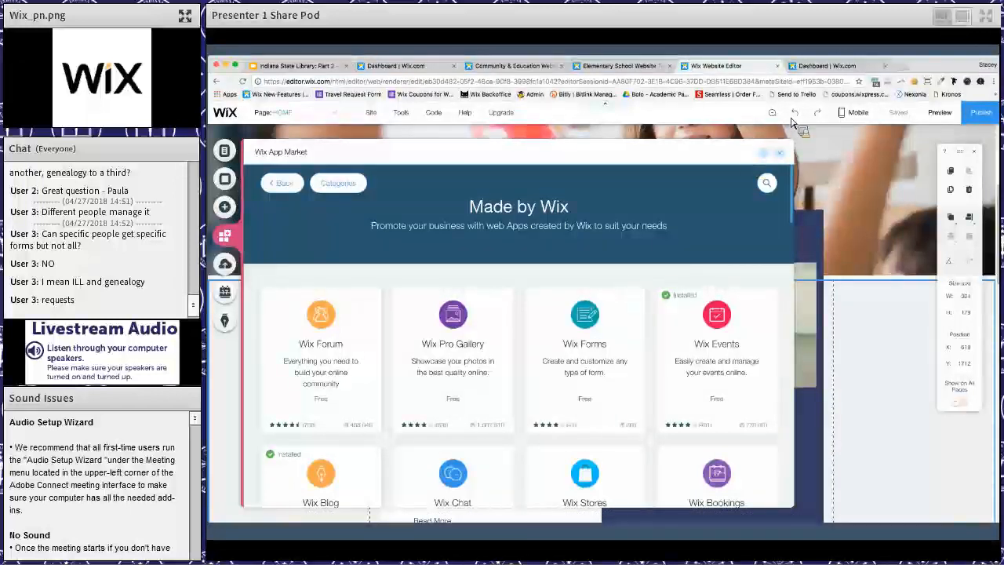
left_click(781, 153)
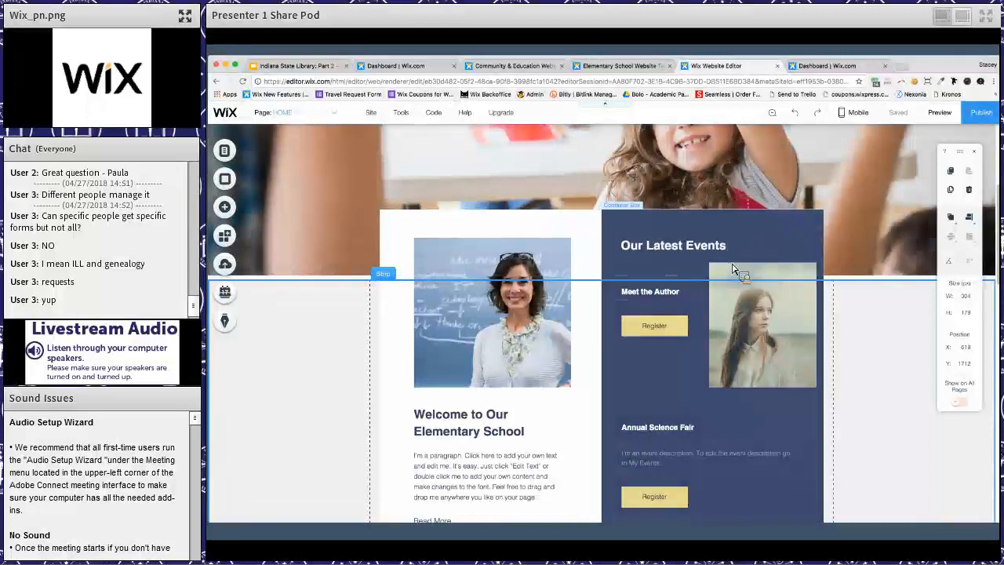
scroll(630, 284, "up", 5)
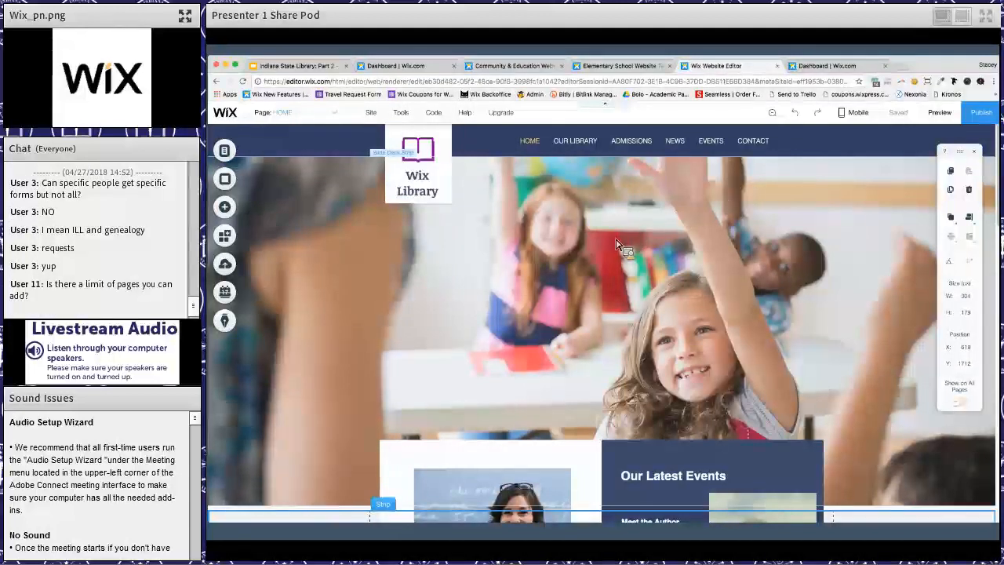
scroll(634, 325, "down", 10)
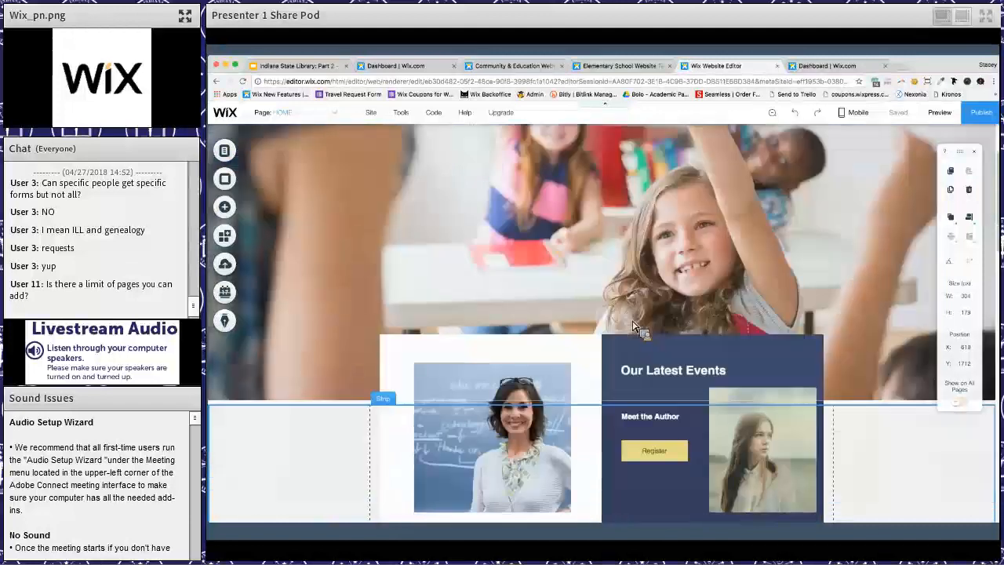
scroll(634, 325, "down", 3)
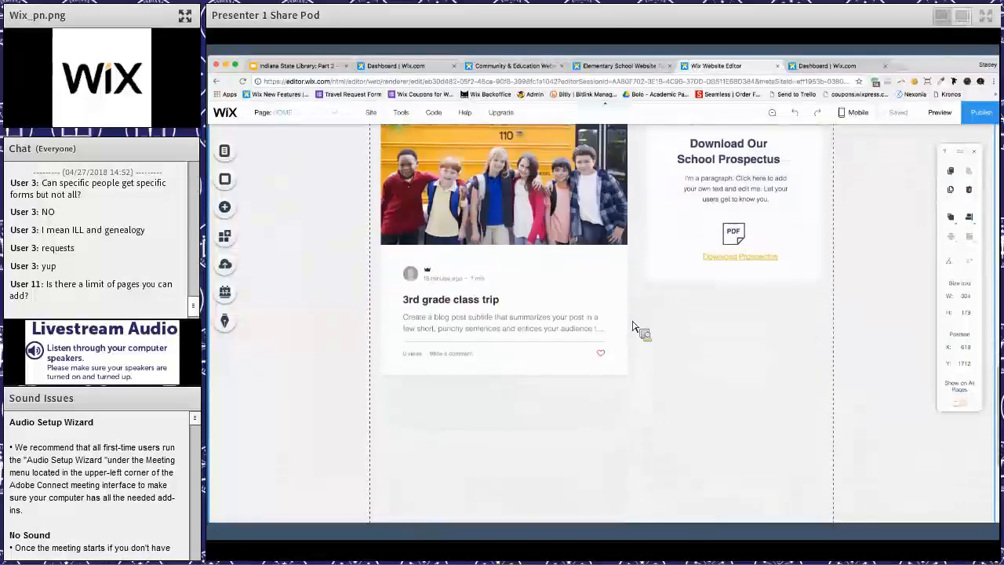
scroll(633, 326, "up", 10)
scroll(634, 325, "up", 2)
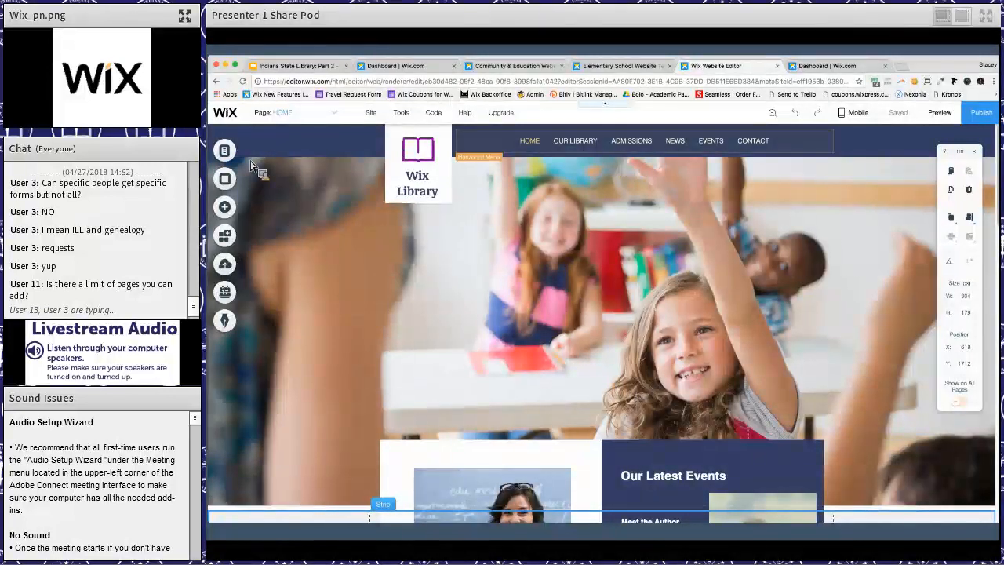
- Hide the Admissions page from the site's navigation menu
left_click(226, 151)
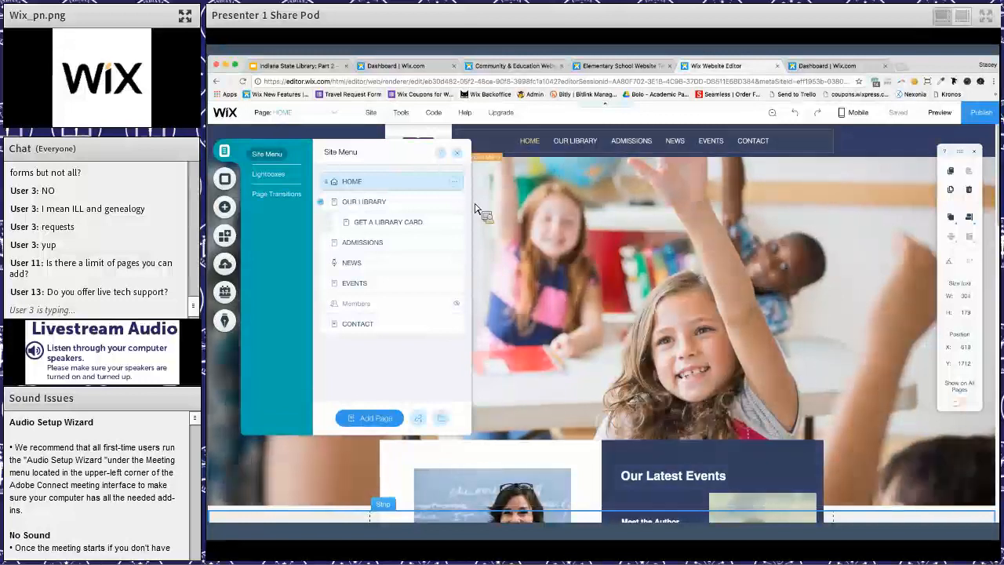
left_click(455, 243)
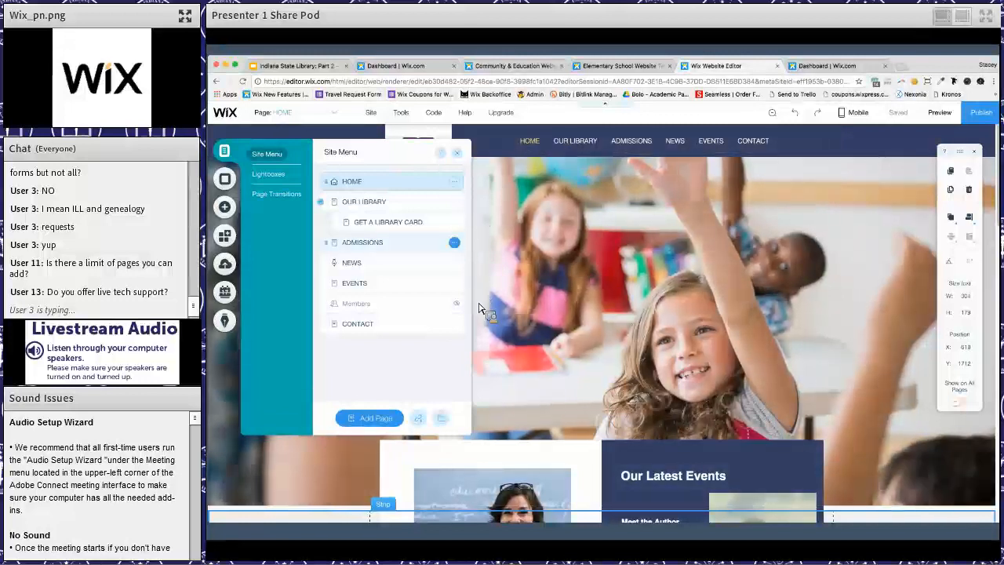
left_click(483, 306)
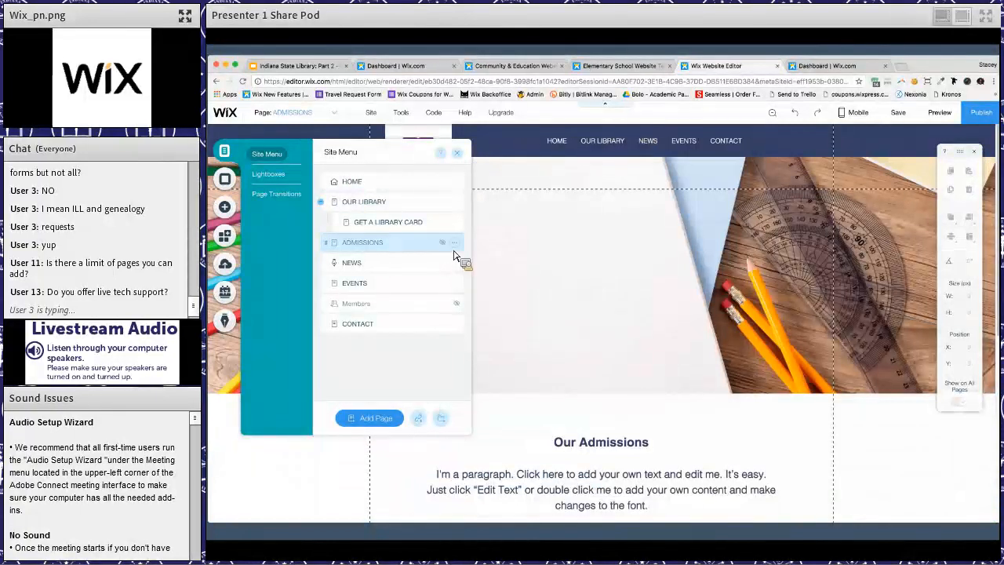
- Show the Admissions page in the navigation menu again, then return to the Home page and close the page list
left_click(455, 242)
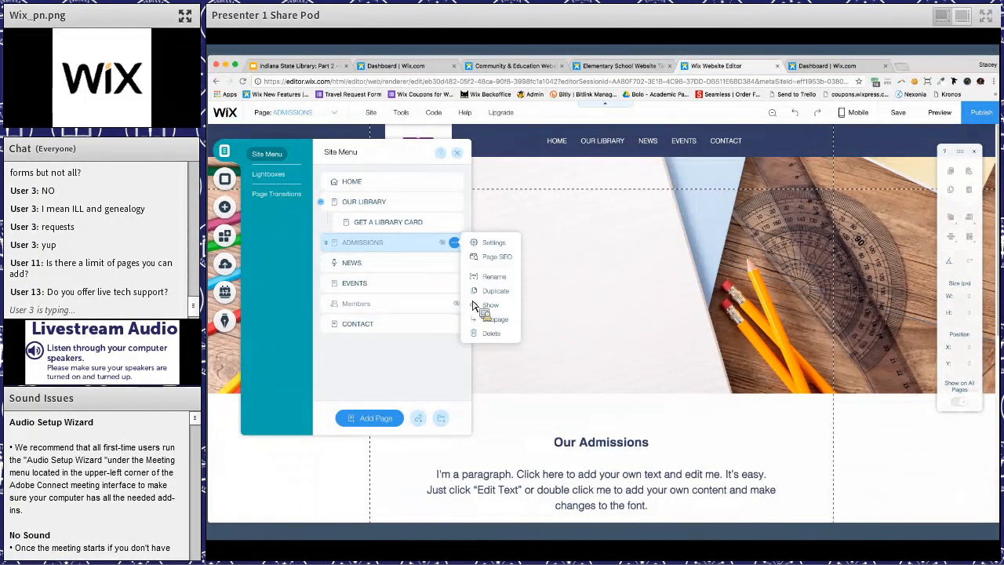
left_click(490, 305)
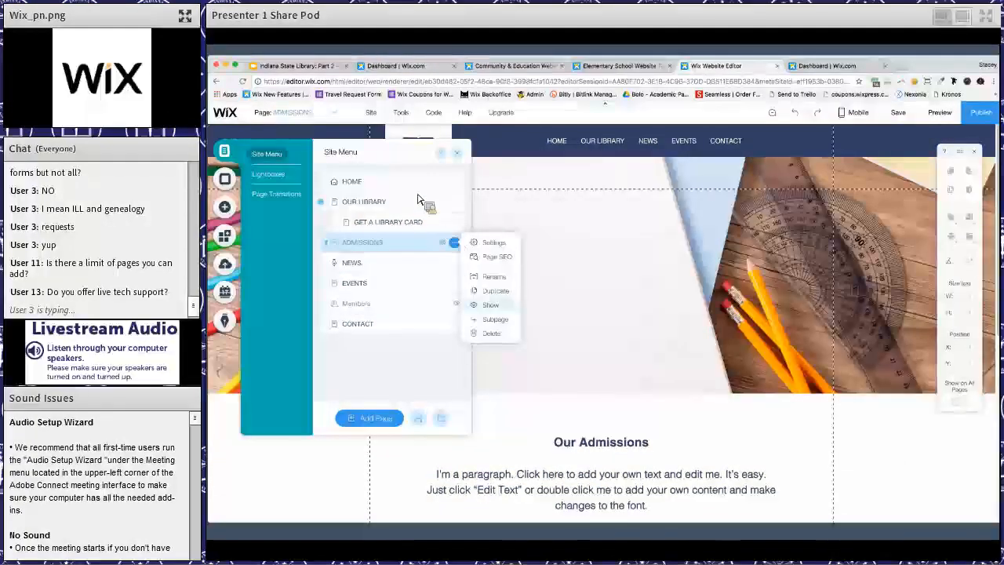
left_click(405, 187)
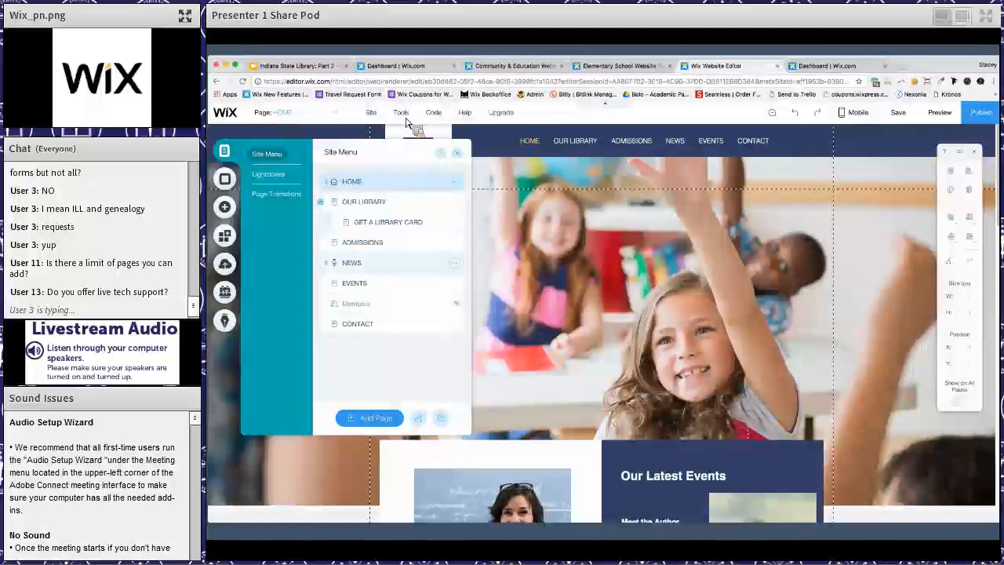
mouse_move(436, 119)
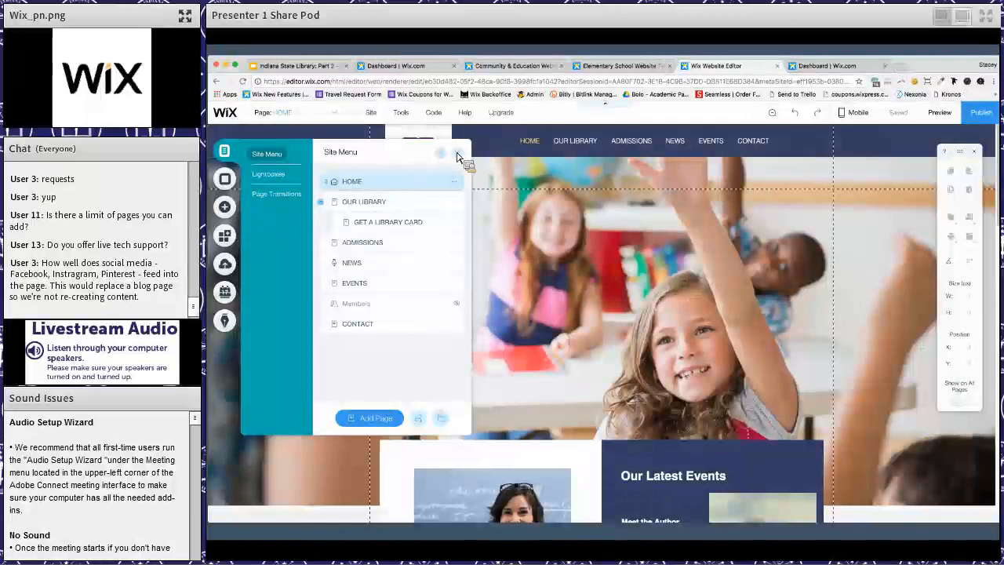
left_click(471, 126)
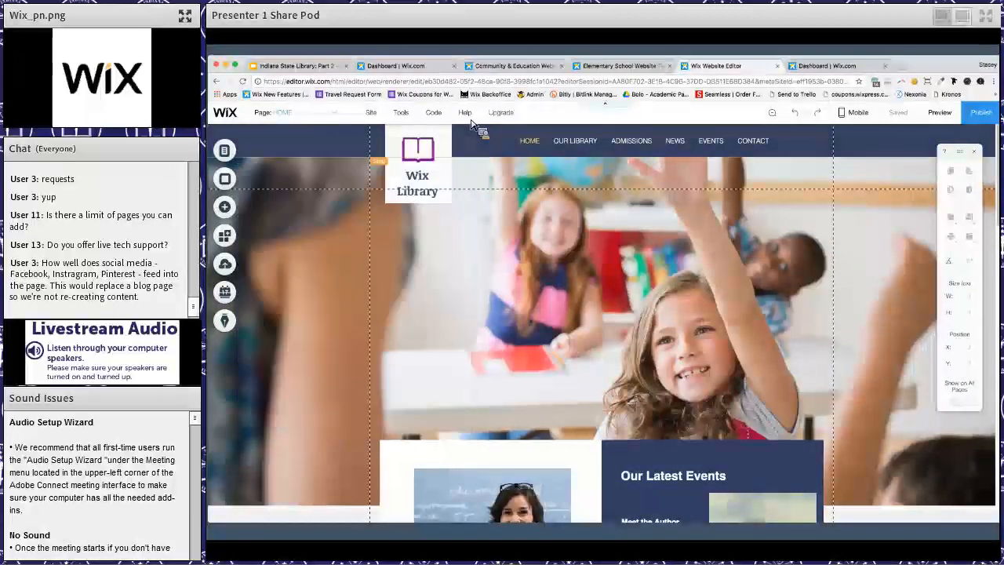
mouse_move(470, 123)
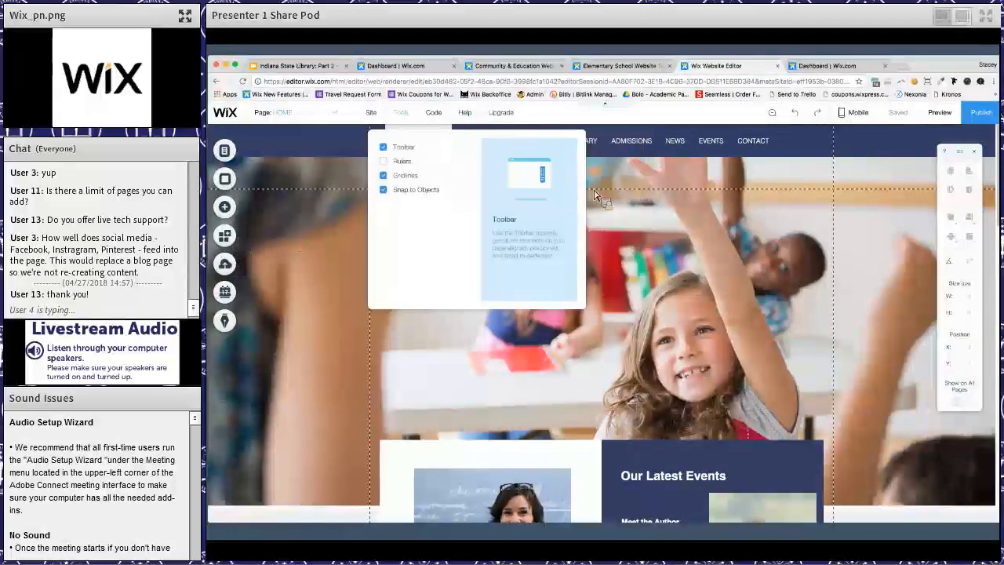
- Search the App Market for "insta" and add Wix's free Instagram Feed app to the Home page
left_click(226, 235)
left_click(671, 187)
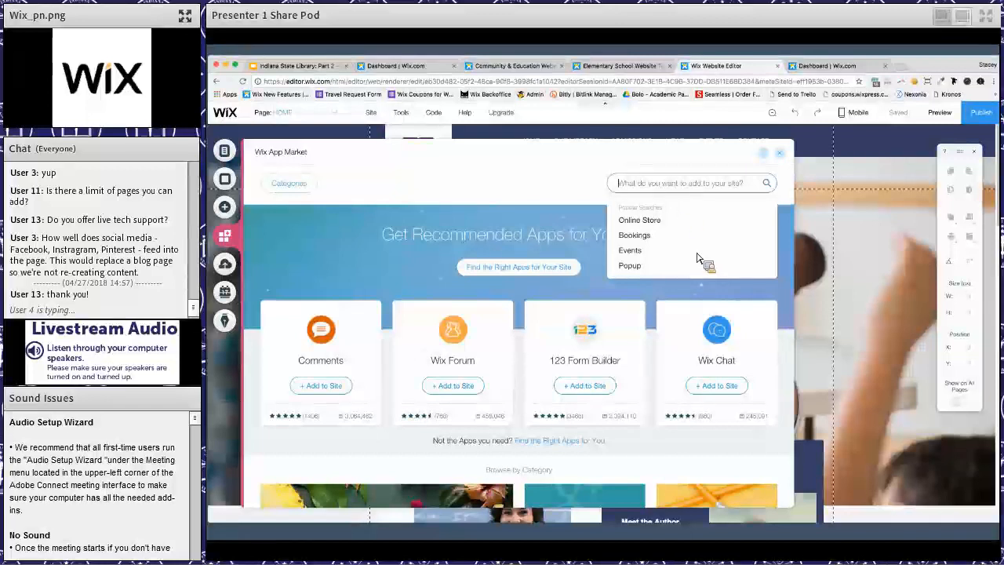
type("insta")
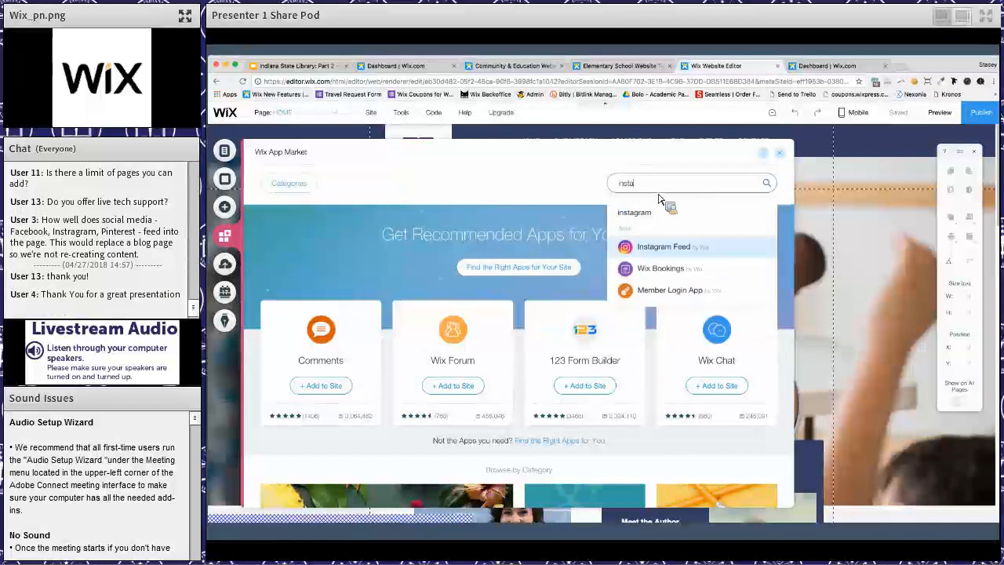
left_click(662, 249)
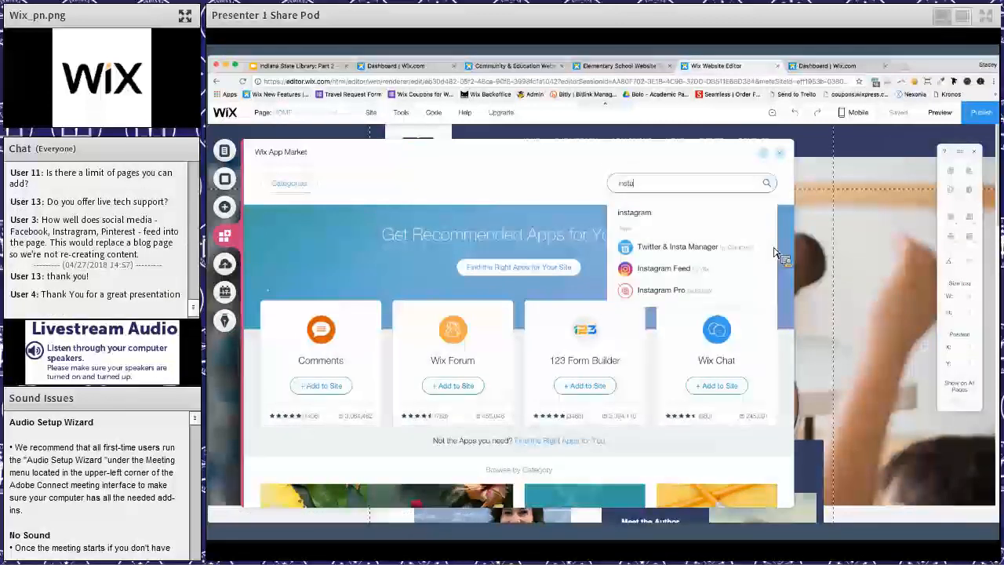
left_click(745, 269)
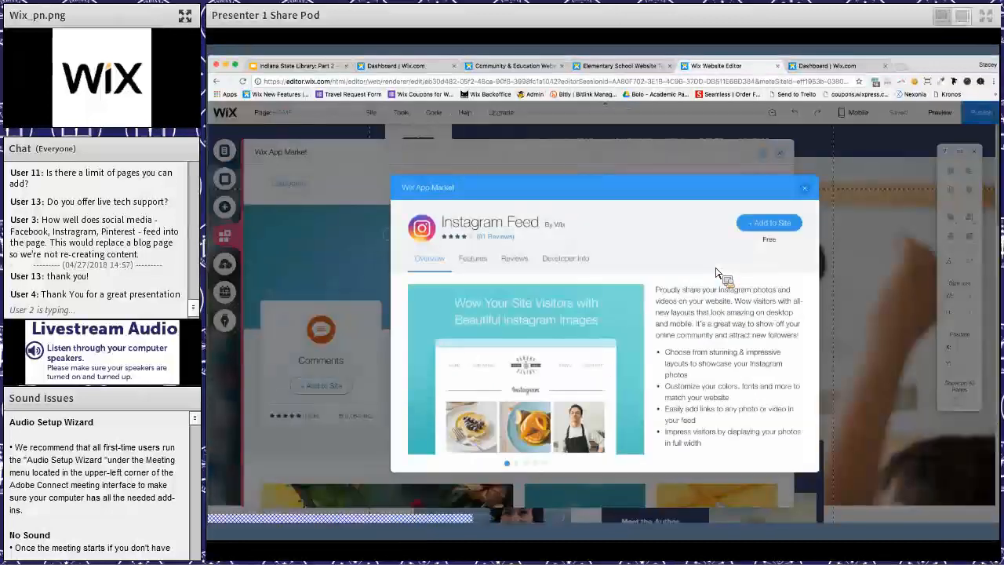
left_click(769, 223)
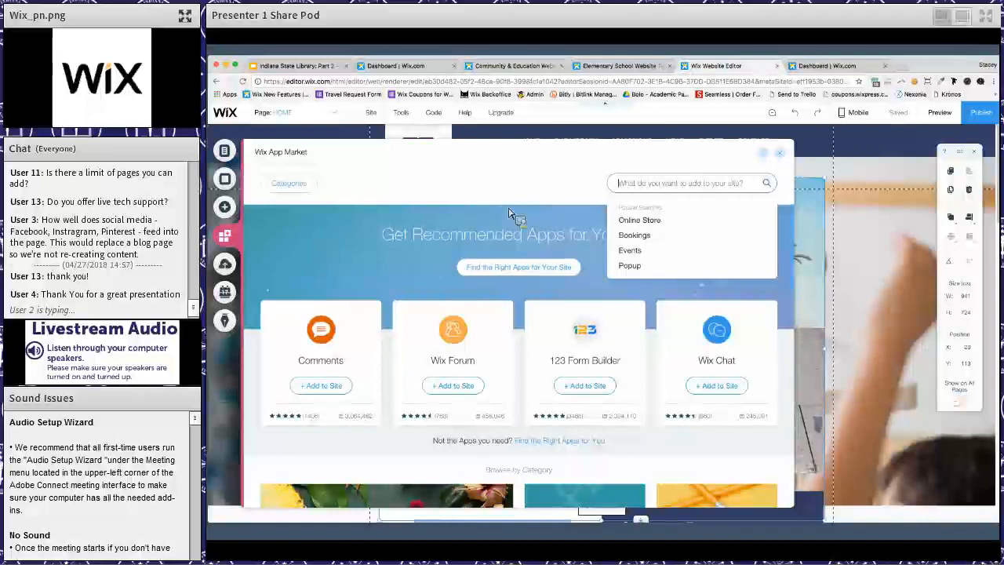
- View the contact tools and the additional elements available to add, including the embed options for HTML and external sites
left_click(229, 223)
left_click(225, 209)
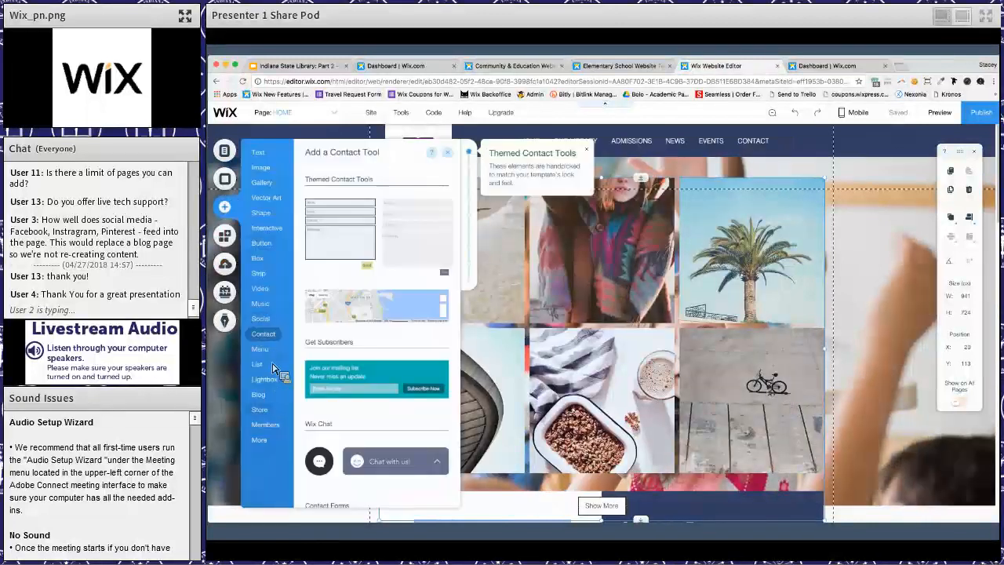
mouse_move(261, 349)
mouse_move(258, 439)
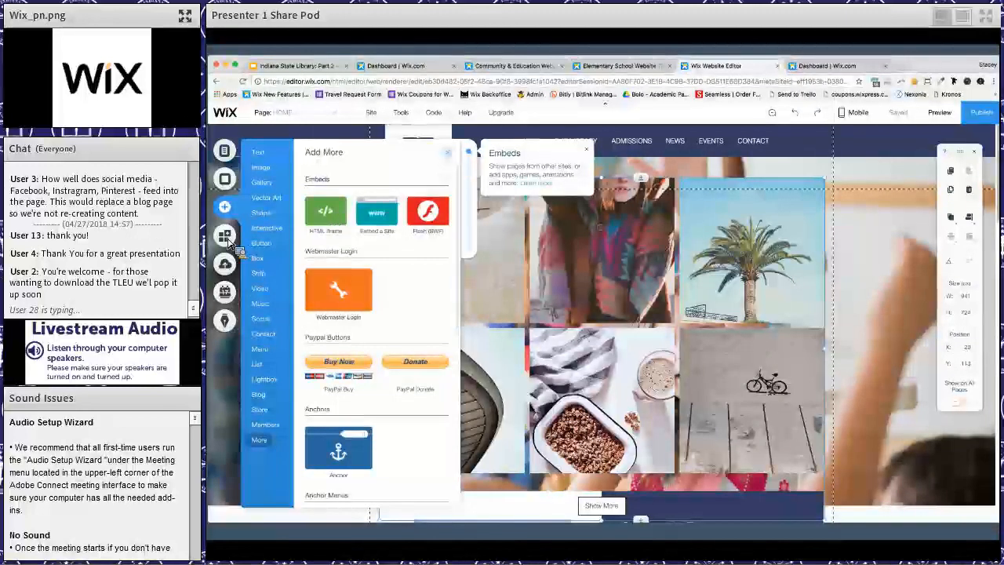
- Delete the Instagram Feed gallery from the Home page
left_click(541, 285)
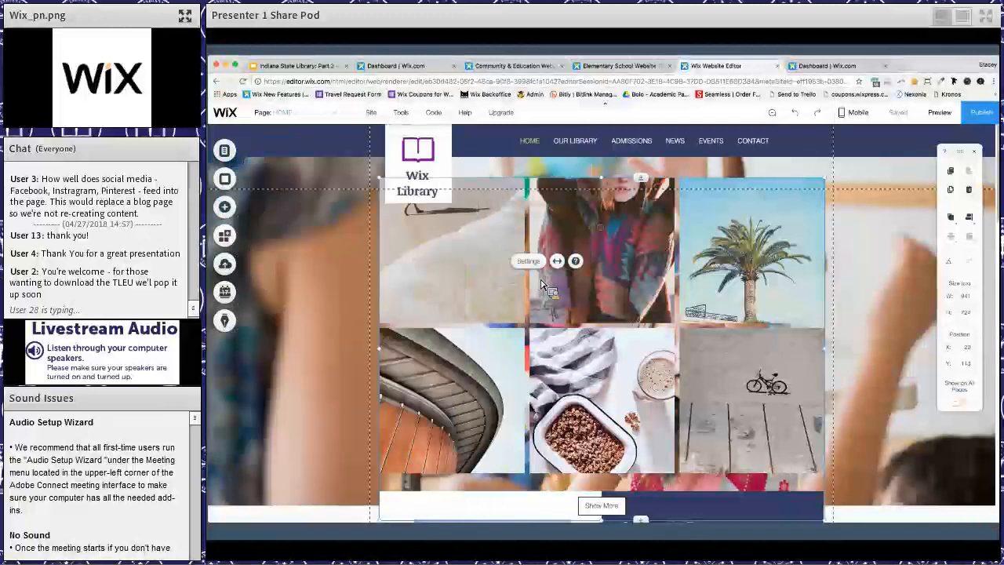
key("Delete")
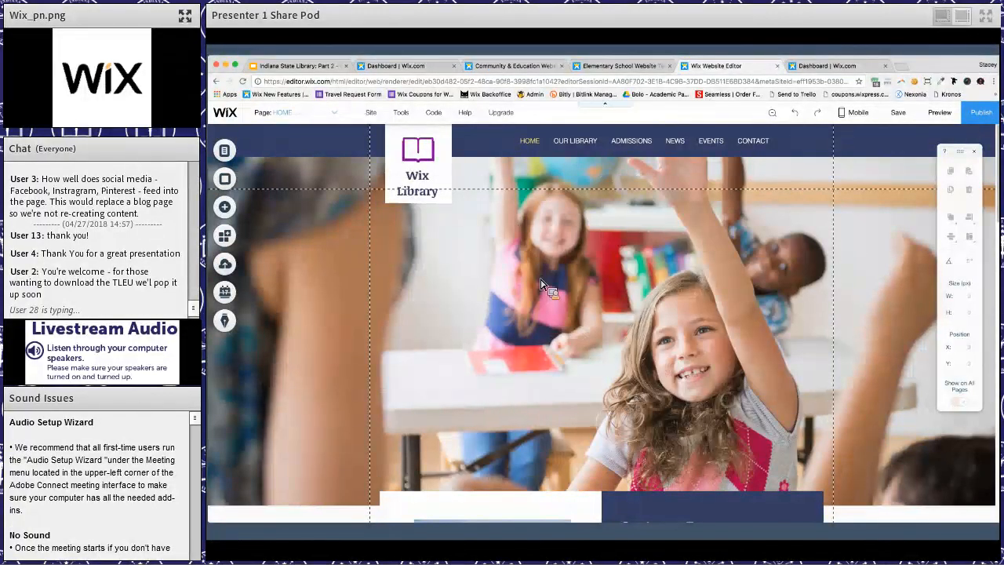